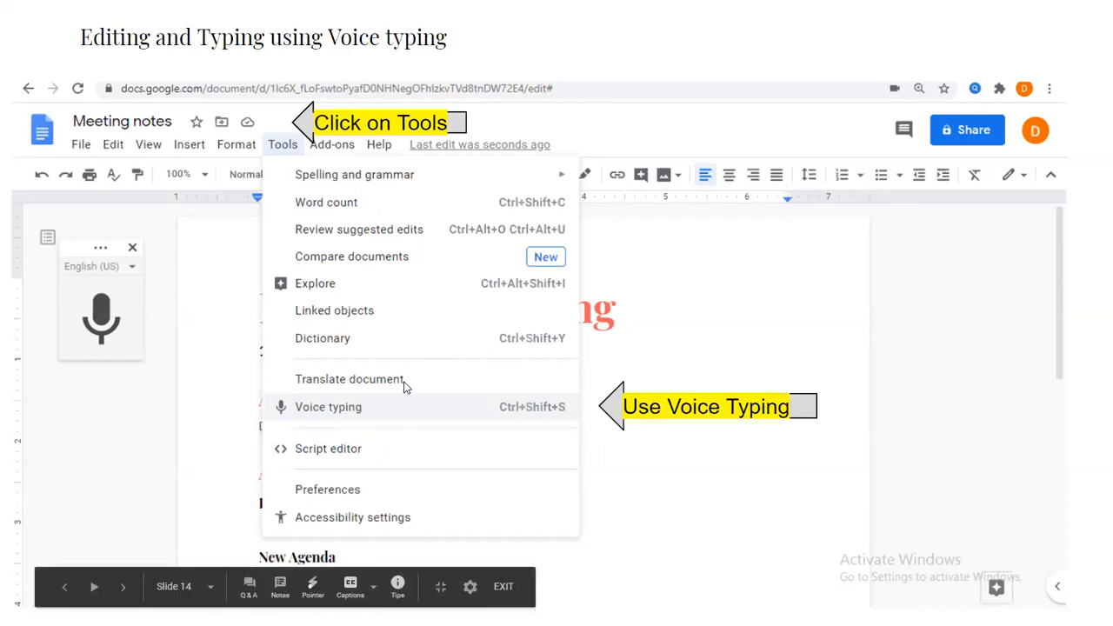
{"action": "left_click", "coordinate": [599, 351]}
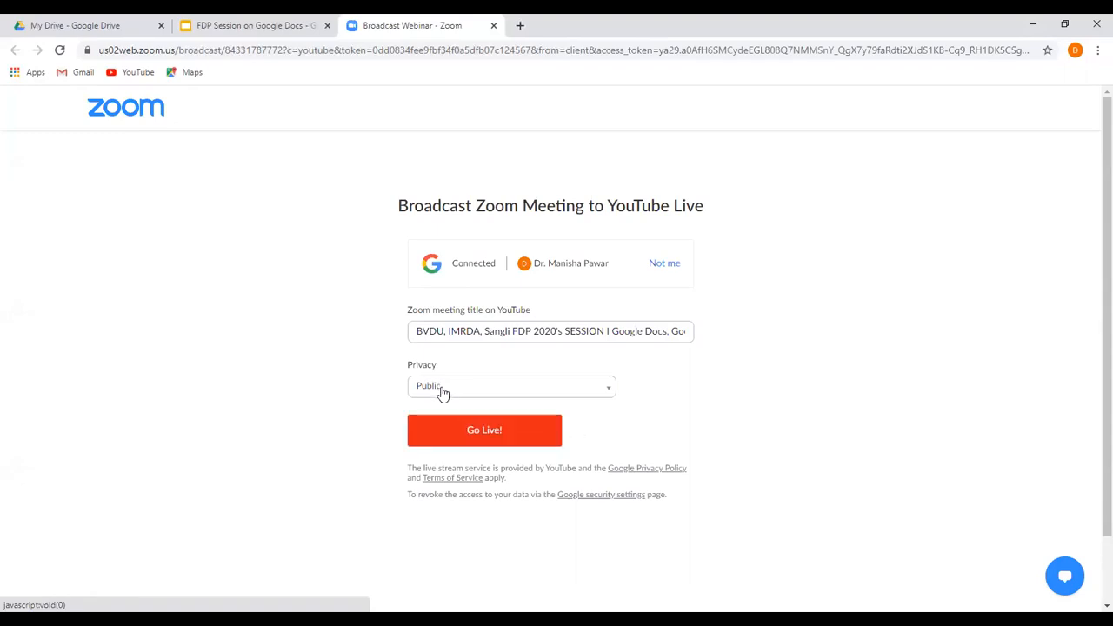
Start the public YouTube Live broadcast of the Zoom meeting with the prepared title and privacy setting.
{"action": "left_click", "coordinate": [476, 432]}
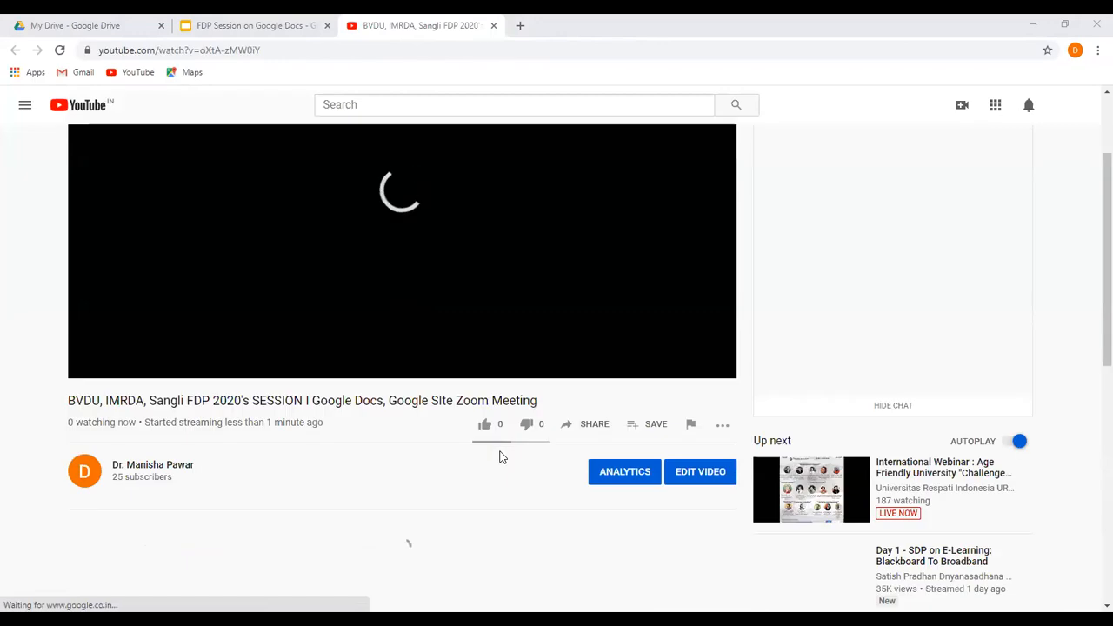
Copy the YouTube live stream's share link to the clipboard and close the sharing dialog.
{"action": "scroll", "coordinate": [584, 439], "scroll_direction": "down", "scroll_amount": 2}
{"action": "left_click", "coordinate": [589, 427]}
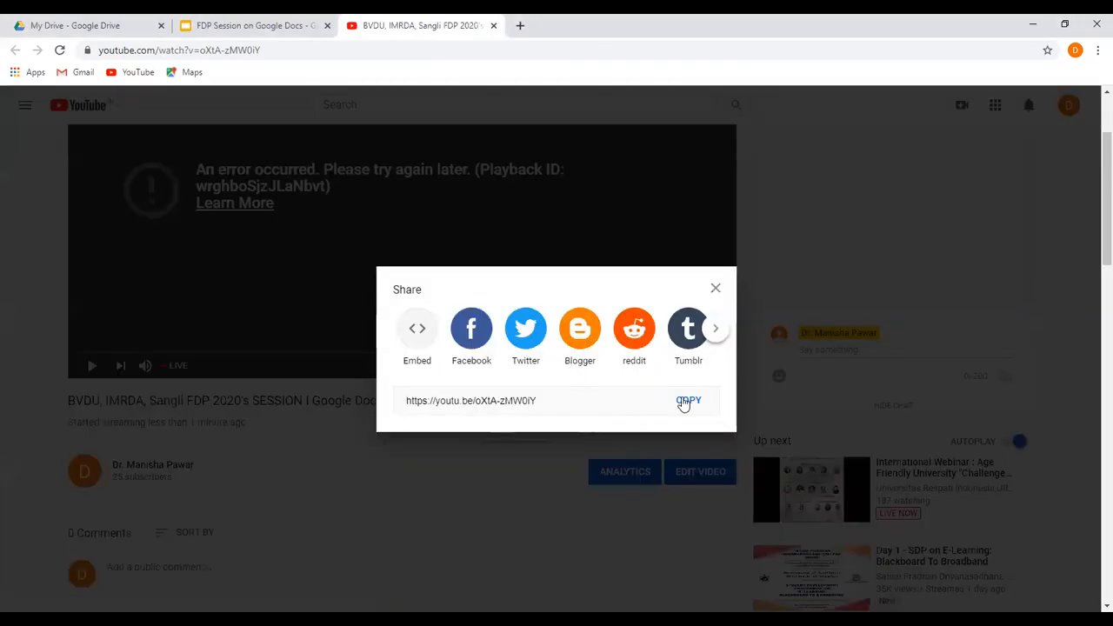
{"action": "left_click", "coordinate": [686, 407]}
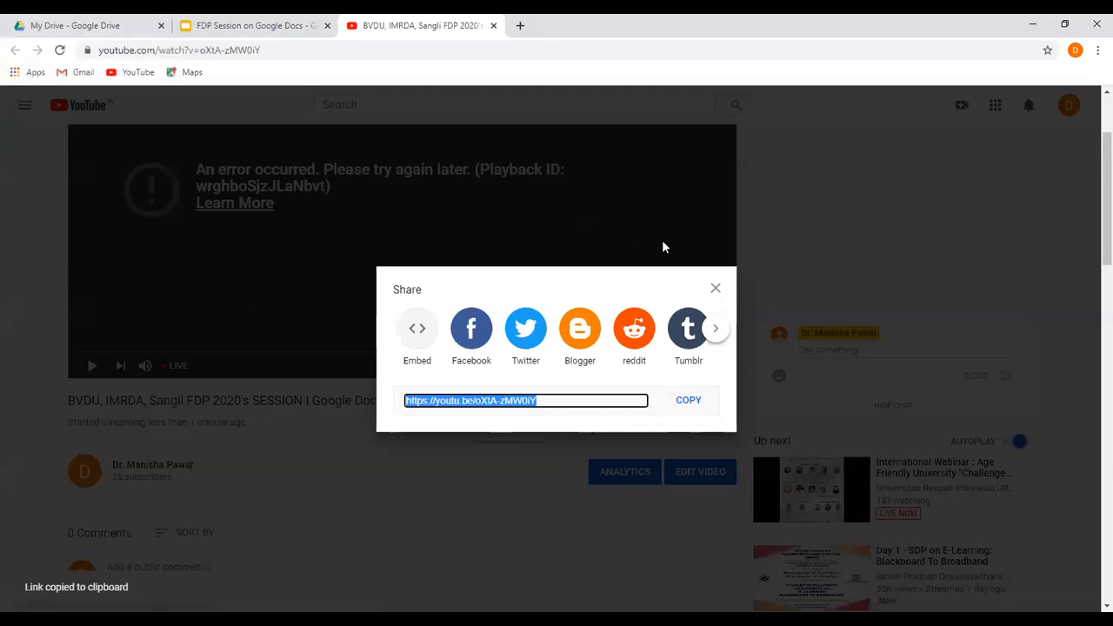
{"action": "left_click", "coordinate": [716, 290]}
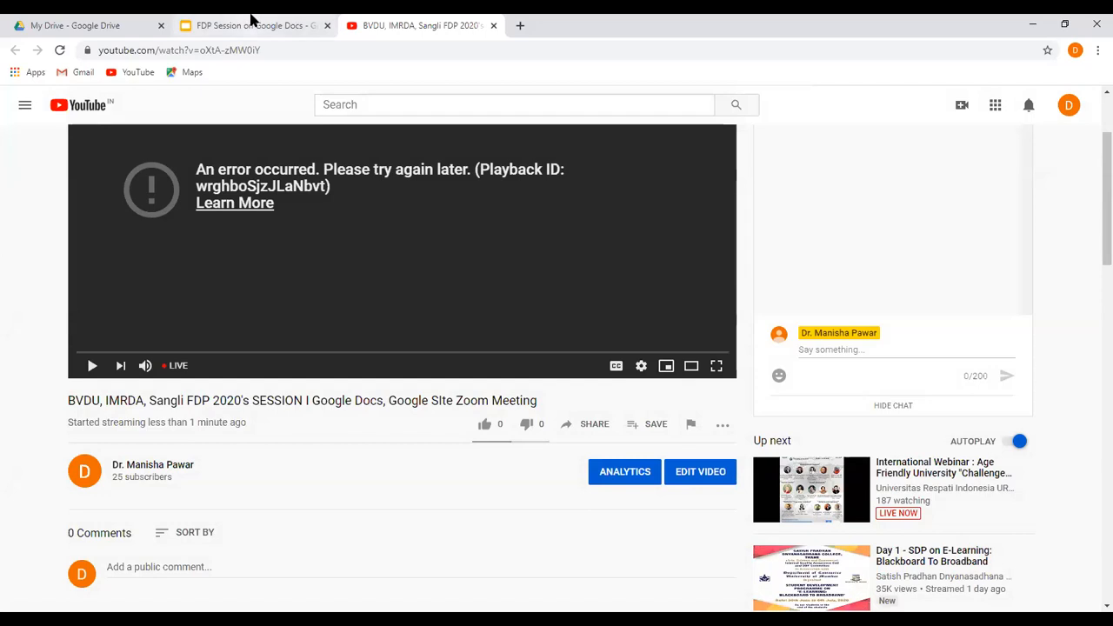
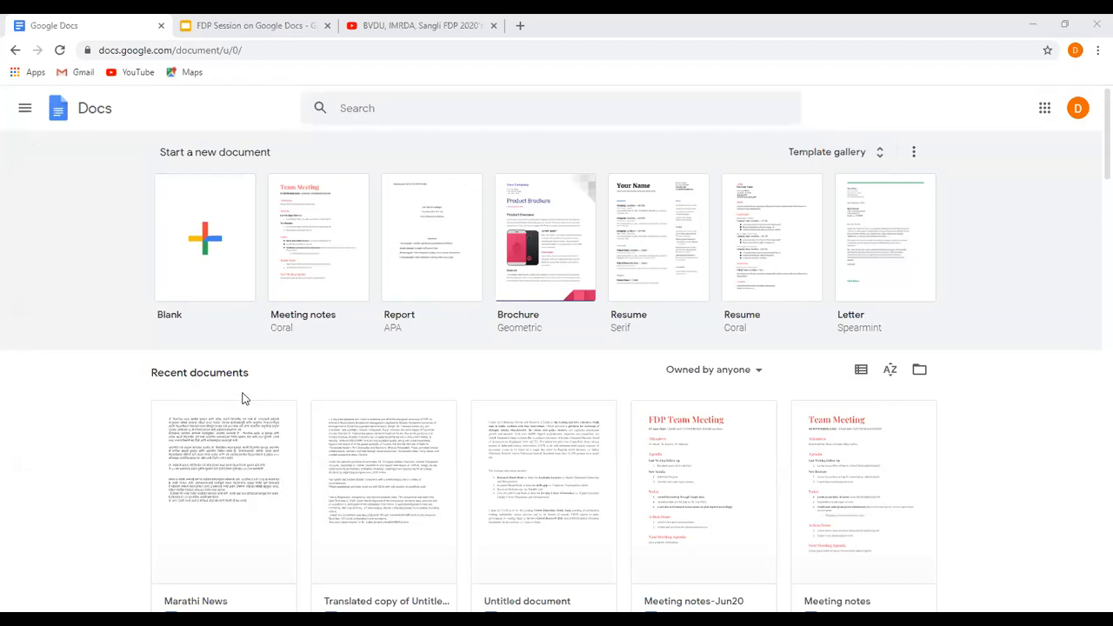
Look over the recent documents and the template gallery's resume, letter, personal and work templates.
{"action": "scroll", "coordinate": [242, 398], "scroll_direction": "down", "scroll_amount": 1}
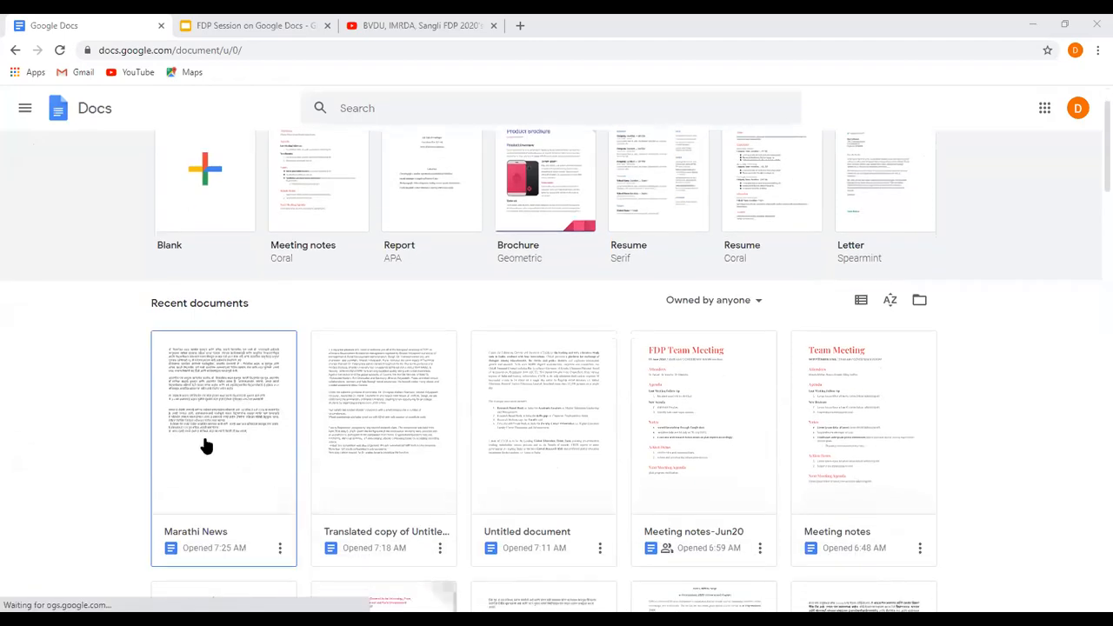
{"action": "scroll", "coordinate": [206, 447], "scroll_direction": "down", "scroll_amount": 1}
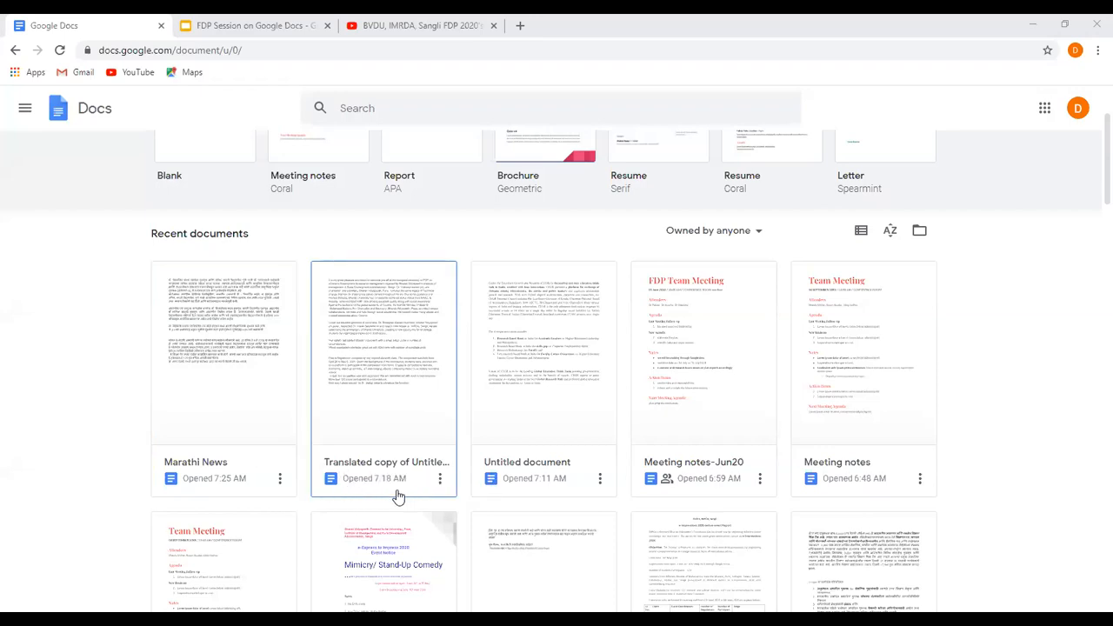
{"action": "scroll", "coordinate": [827, 514], "scroll_direction": "up", "scroll_amount": 1}
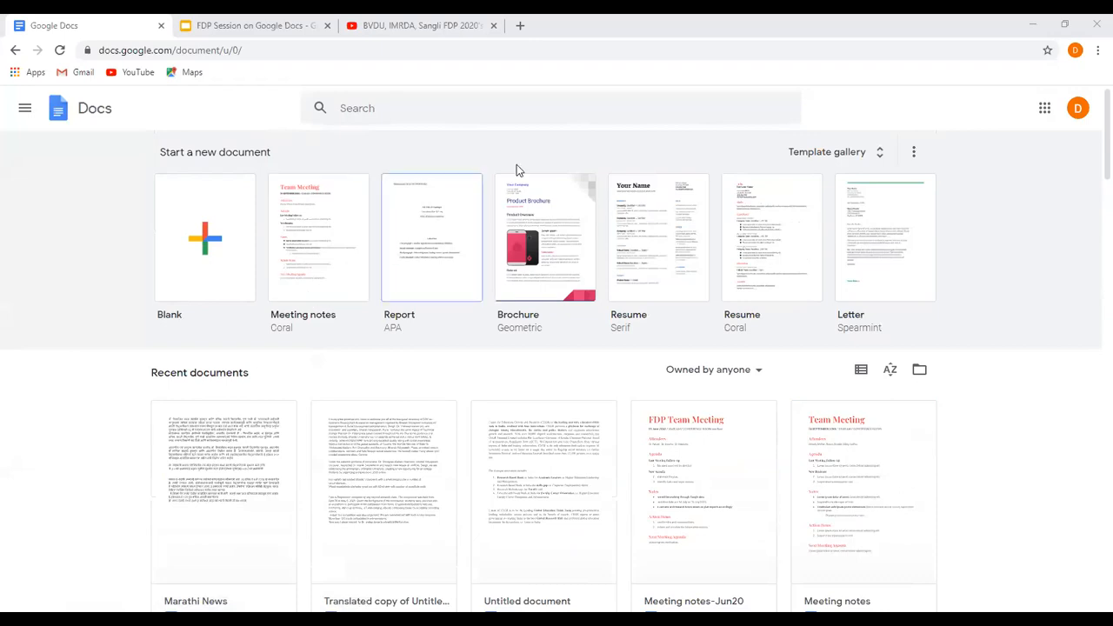
{"action": "left_click", "coordinate": [880, 159]}
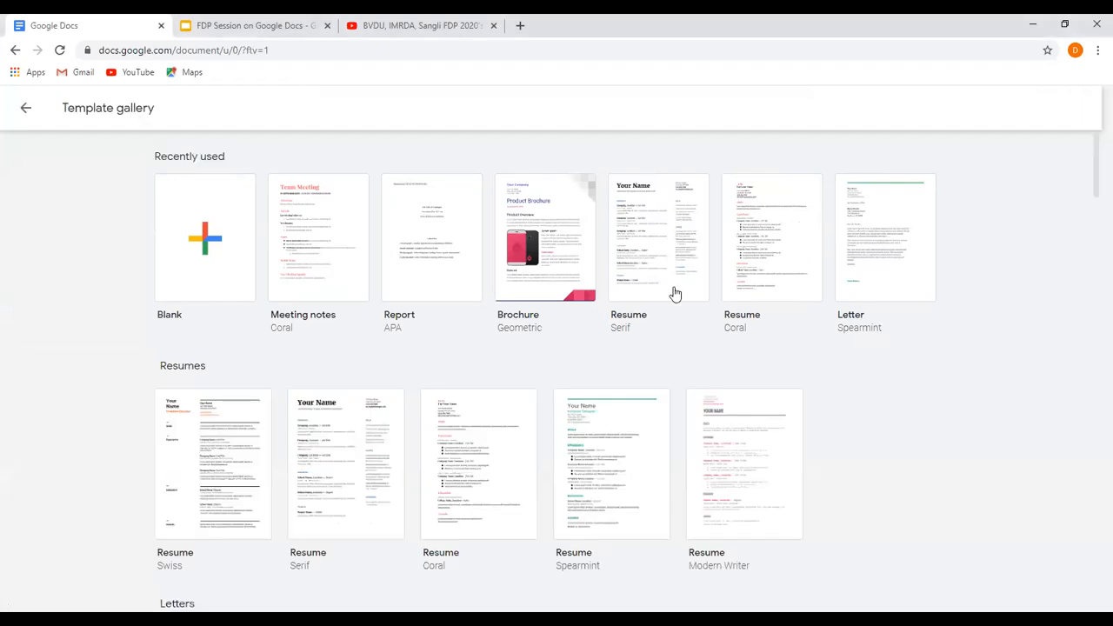
{"action": "scroll", "coordinate": [633, 345], "scroll_direction": "down", "scroll_amount": 1}
{"action": "scroll", "coordinate": [633, 346], "scroll_direction": "down", "scroll_amount": 1}
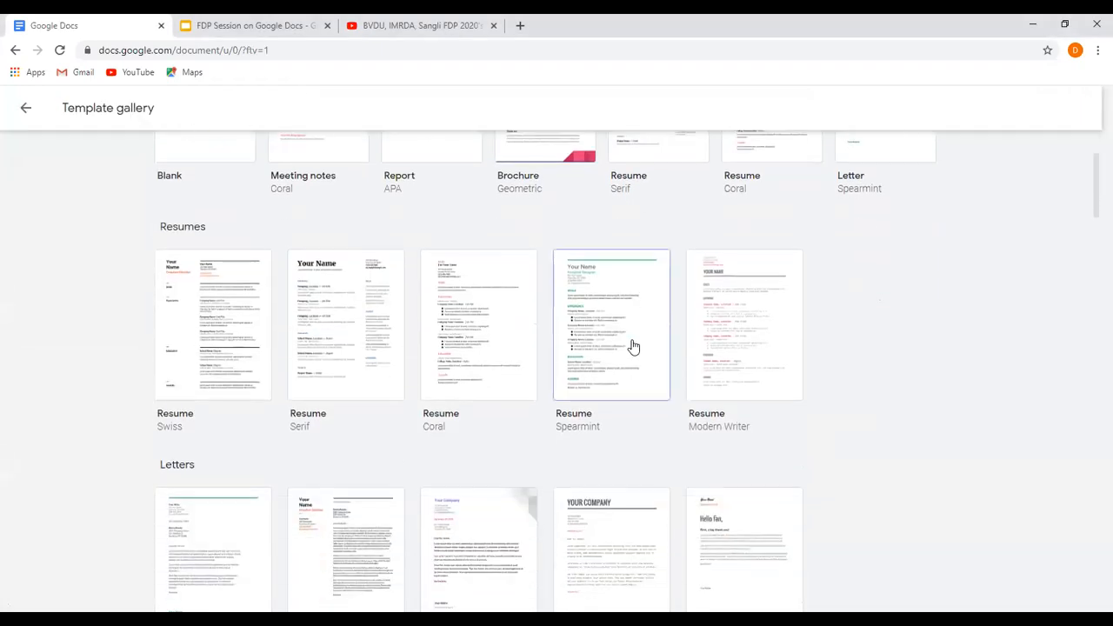
{"action": "scroll", "coordinate": [618, 348], "scroll_direction": "down", "scroll_amount": 2}
{"action": "scroll", "coordinate": [209, 241], "scroll_direction": "up", "scroll_amount": 1}
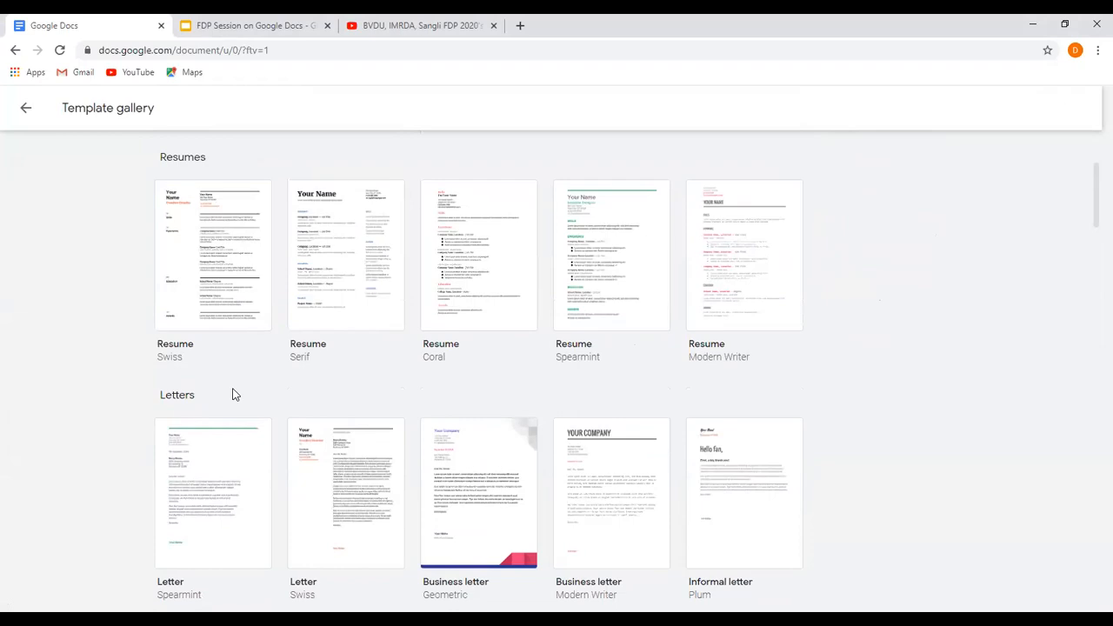
{"action": "scroll", "coordinate": [233, 392], "scroll_direction": "down", "scroll_amount": 2}
{"action": "scroll", "coordinate": [234, 395], "scroll_direction": "down", "scroll_amount": 4}
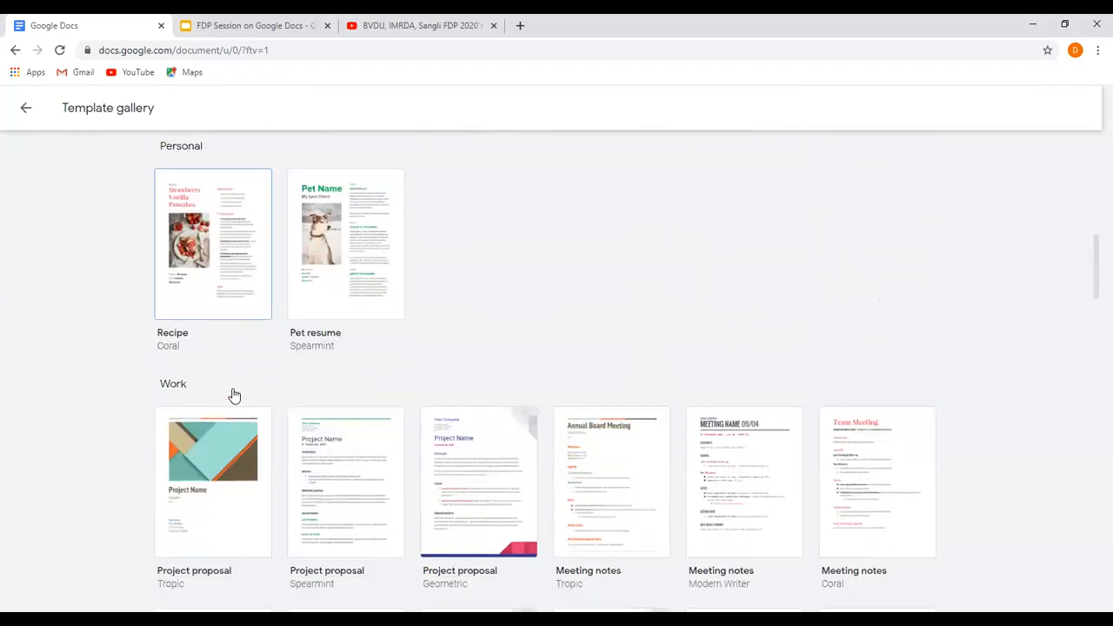
{"action": "scroll", "coordinate": [233, 395], "scroll_direction": "down", "scroll_amount": 2}
{"action": "scroll", "coordinate": [233, 393], "scroll_direction": "down", "scroll_amount": 2}
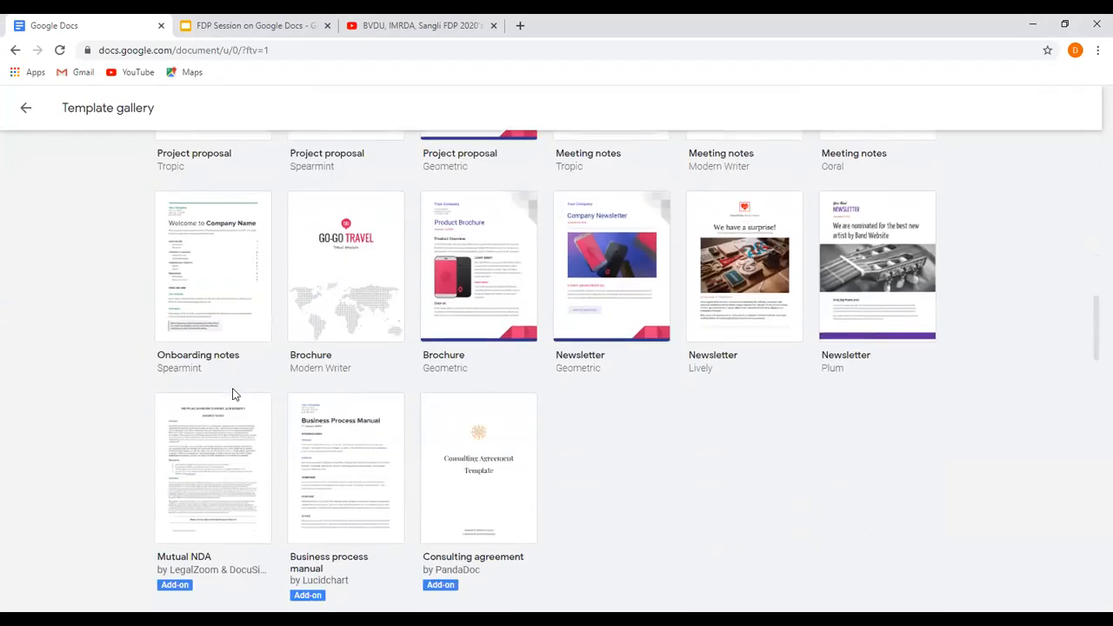
{"action": "scroll", "coordinate": [233, 393], "scroll_direction": "up", "scroll_amount": 2}
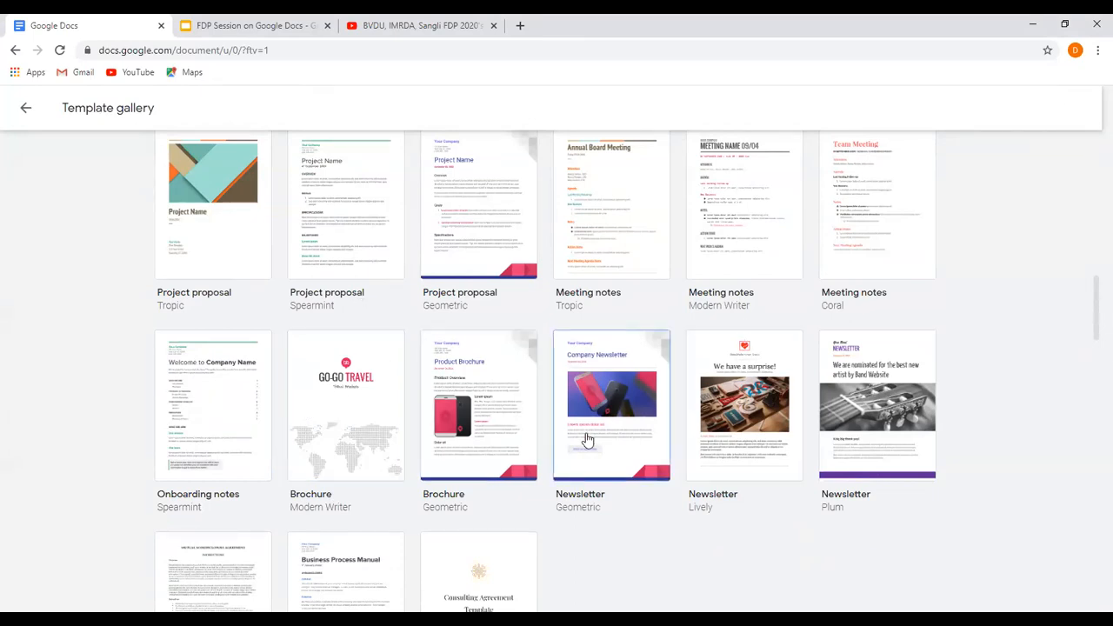
{"action": "scroll", "coordinate": [588, 440], "scroll_direction": "up", "scroll_amount": 2}
{"action": "scroll", "coordinate": [586, 433], "scroll_direction": "up", "scroll_amount": 8}
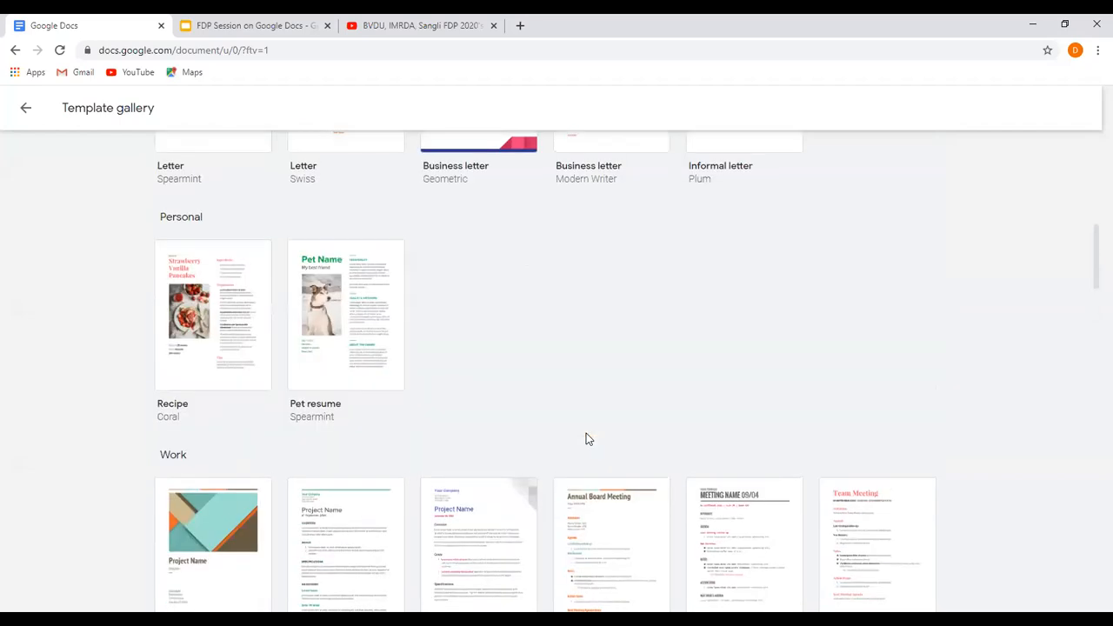
{"action": "scroll", "coordinate": [586, 433], "scroll_direction": "up", "scroll_amount": 2}
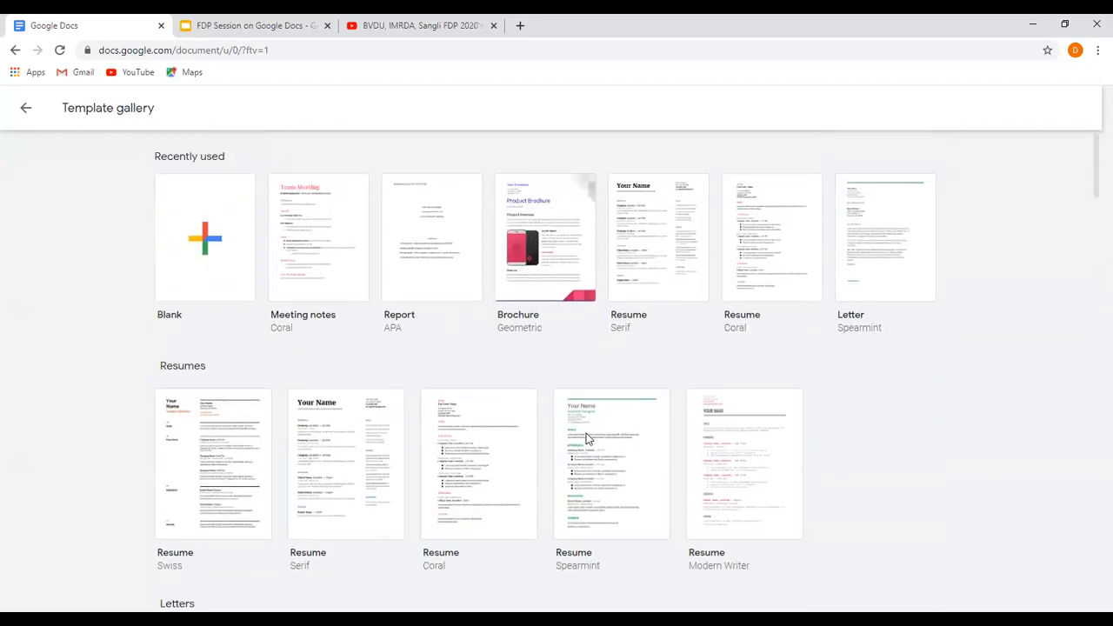
Create a document from the Coral Meeting notes template and place the cursor before the "Team Meeting" title.
{"action": "left_click", "coordinate": [314, 284]}
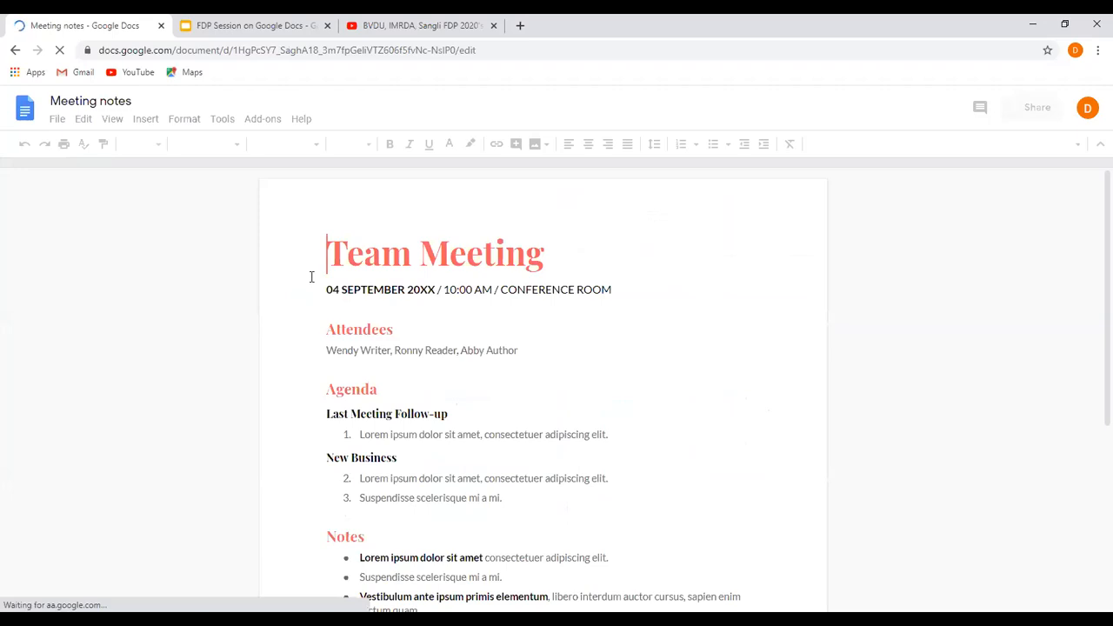
{"action": "left_click", "coordinate": [325, 291]}
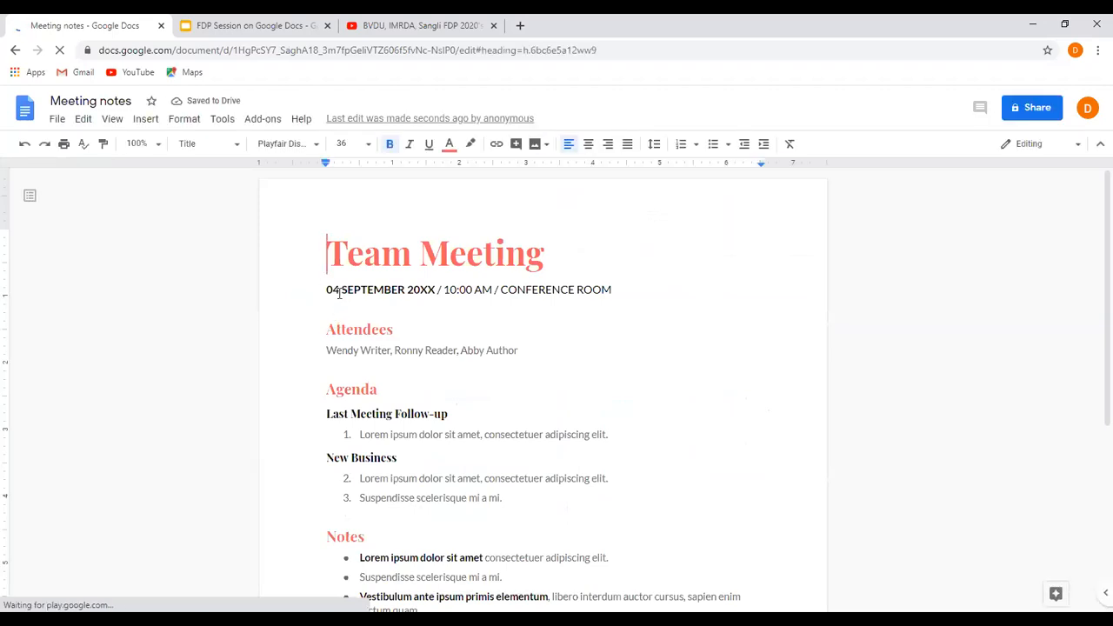
{"action": "left_click", "coordinate": [326, 253]}
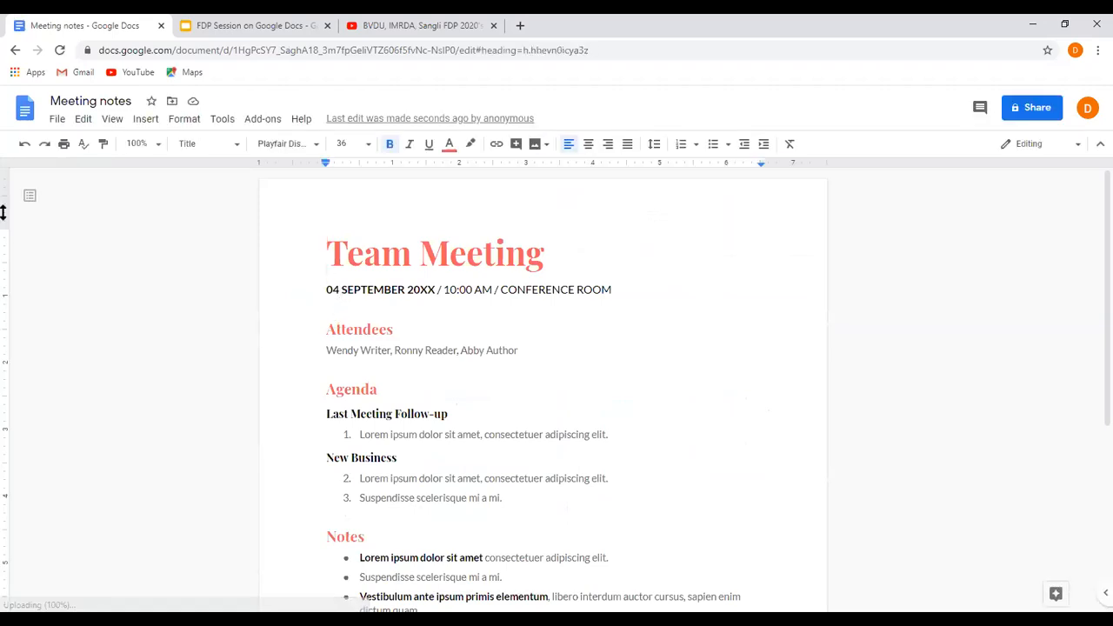
{"action": "left_click", "coordinate": [221, 119]}
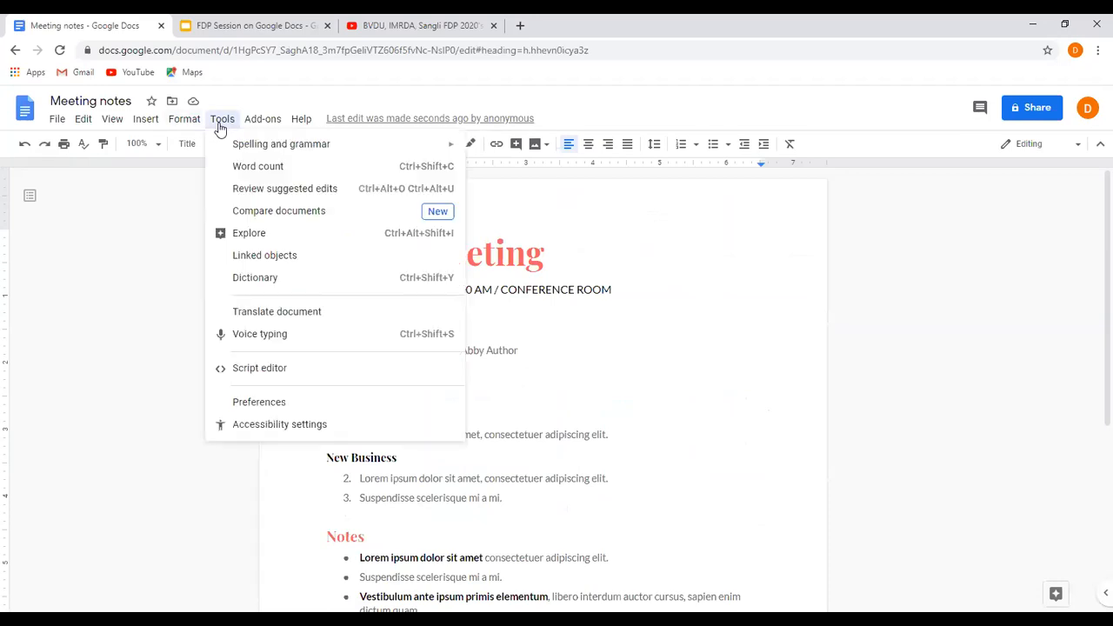
{"action": "left_click", "coordinate": [245, 339]}
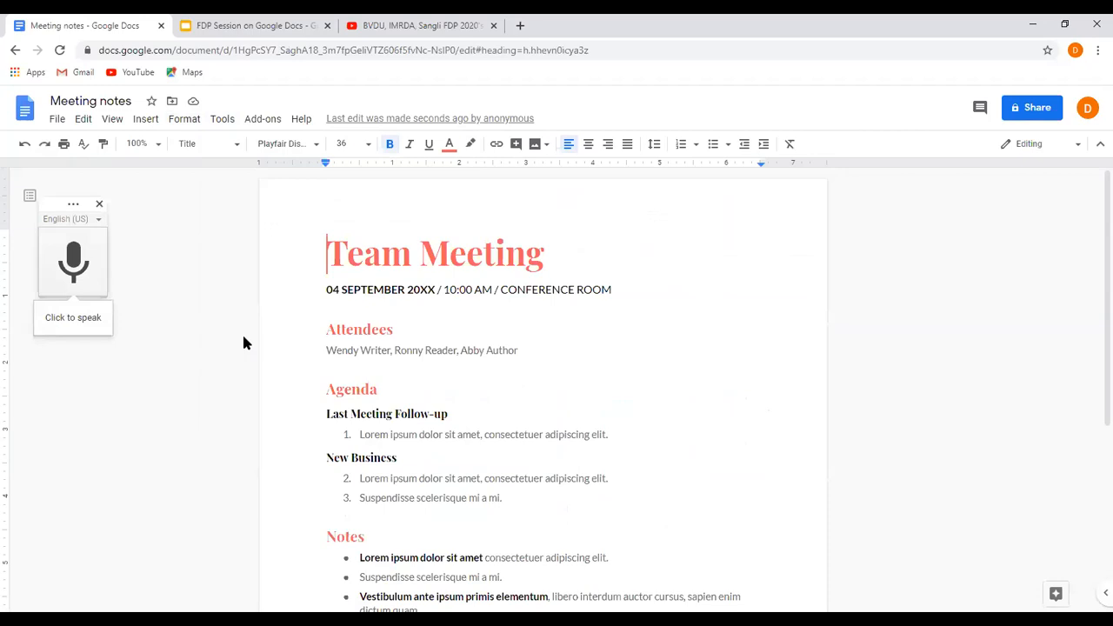
{"action": "left_click", "coordinate": [99, 204]}
Start voice typing in English (US) with microphone access allowed, and dictate "Fdp" in front of the "Team Meeting" title.
{"action": "left_click", "coordinate": [217, 123]}
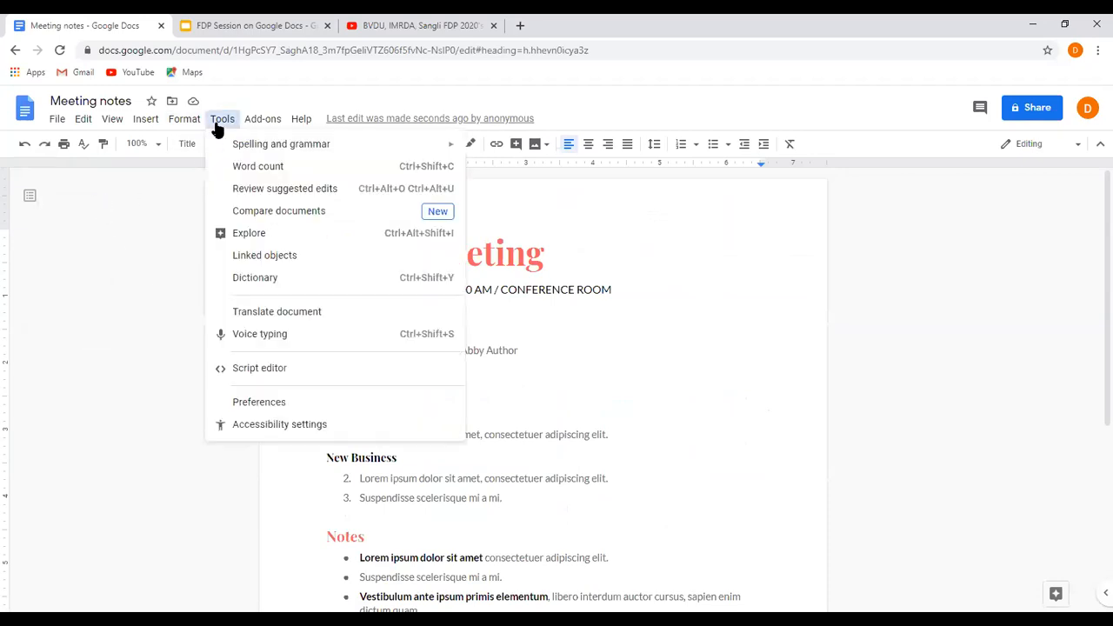
{"action": "left_click", "coordinate": [234, 339]}
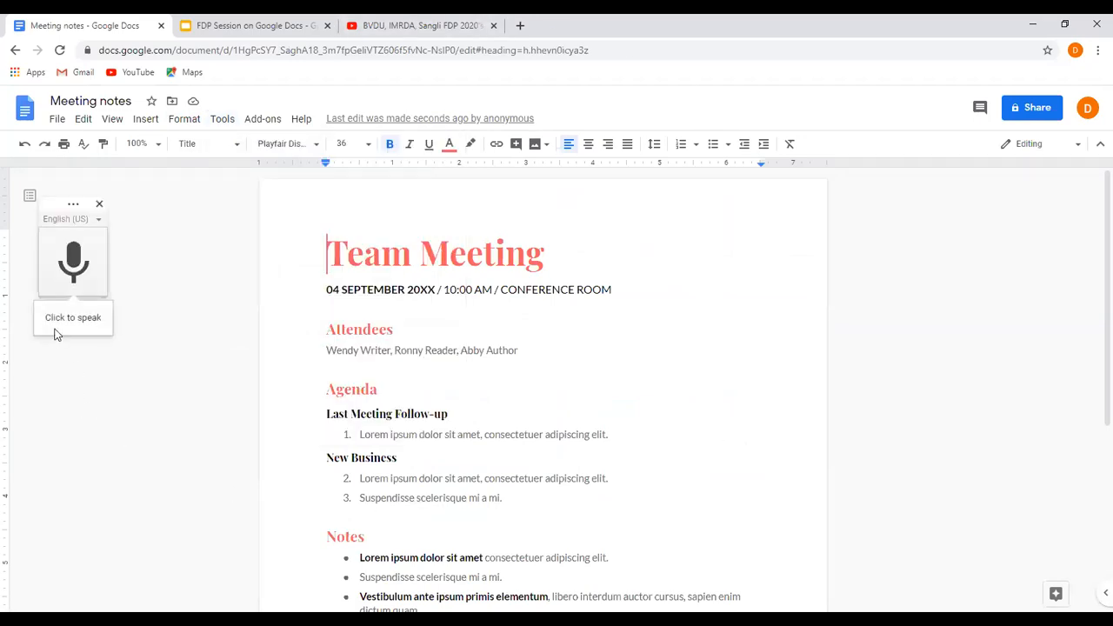
{"action": "left_click", "coordinate": [76, 255]}
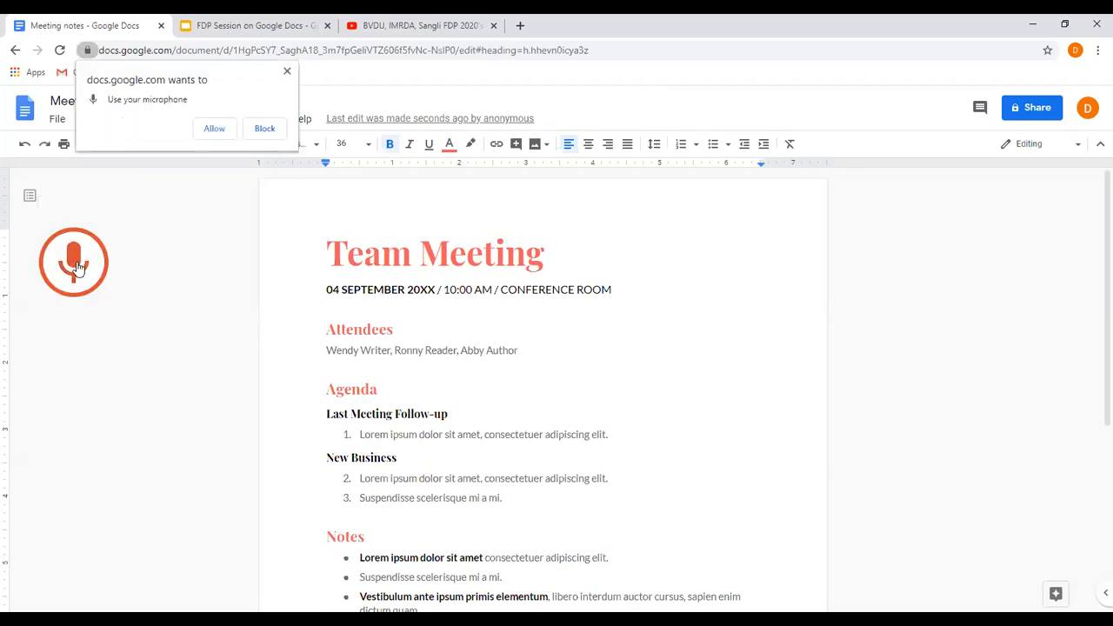
{"action": "left_click", "coordinate": [214, 129]}
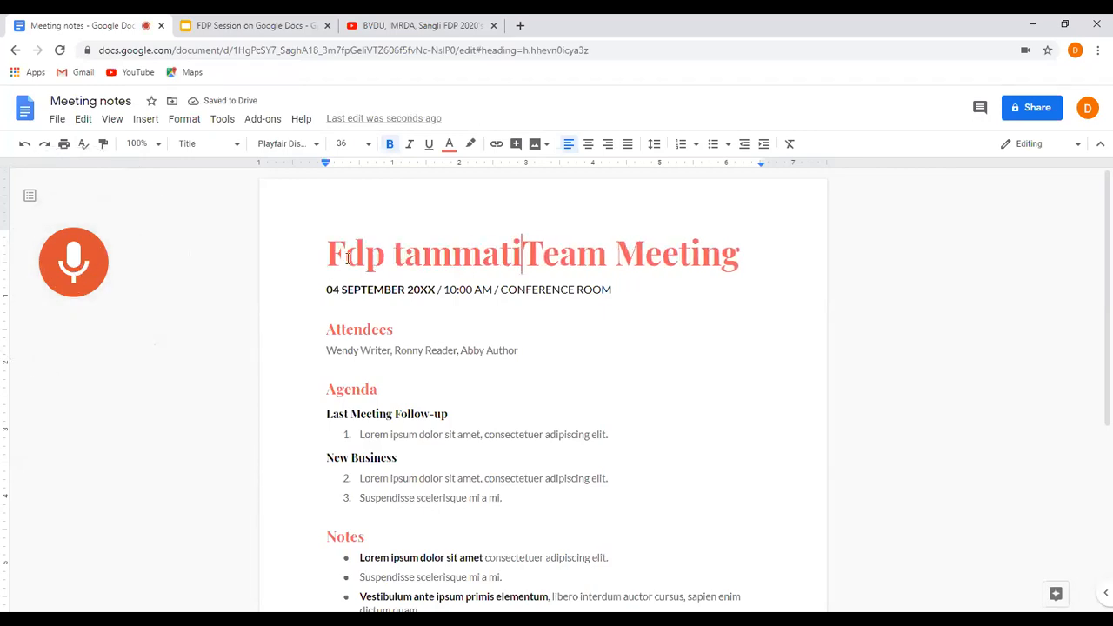
Stop the dictation and delete all stray dictated words between "Fdp" and "Team Meeting" in the title.
{"action": "left_click", "coordinate": [394, 252]}
{"action": "left_click_drag", "start_coordinate": [394, 252], "coordinate": [522, 267]}
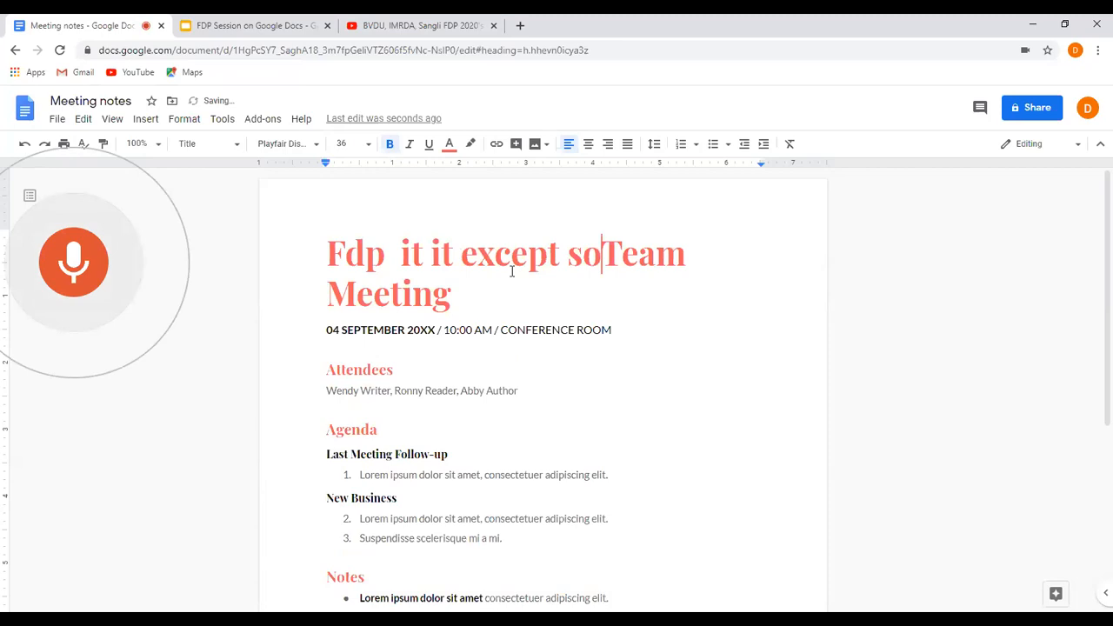
{"action": "left_click_drag", "start_coordinate": [403, 241], "coordinate": [595, 255]}
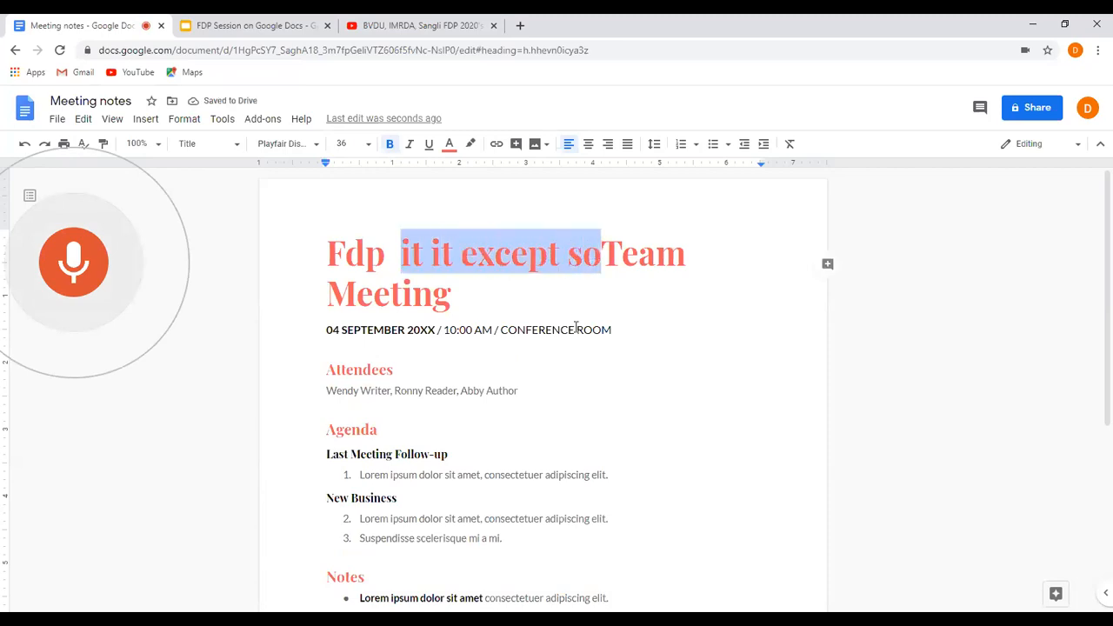
{"action": "key", "text": "BackSpace"}
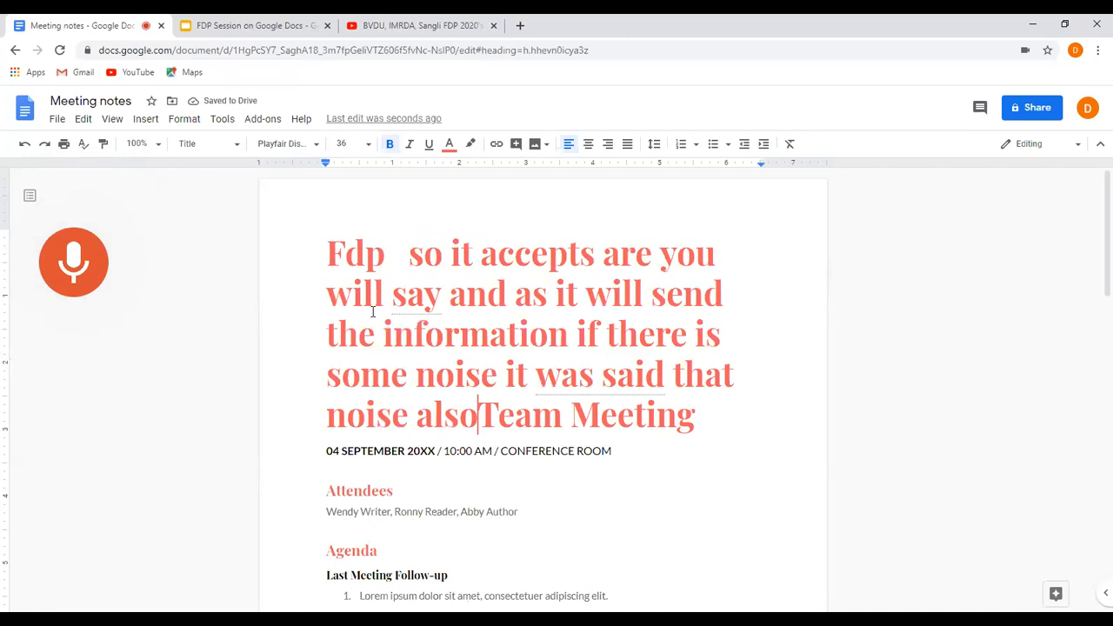
{"action": "left_click", "coordinate": [84, 268]}
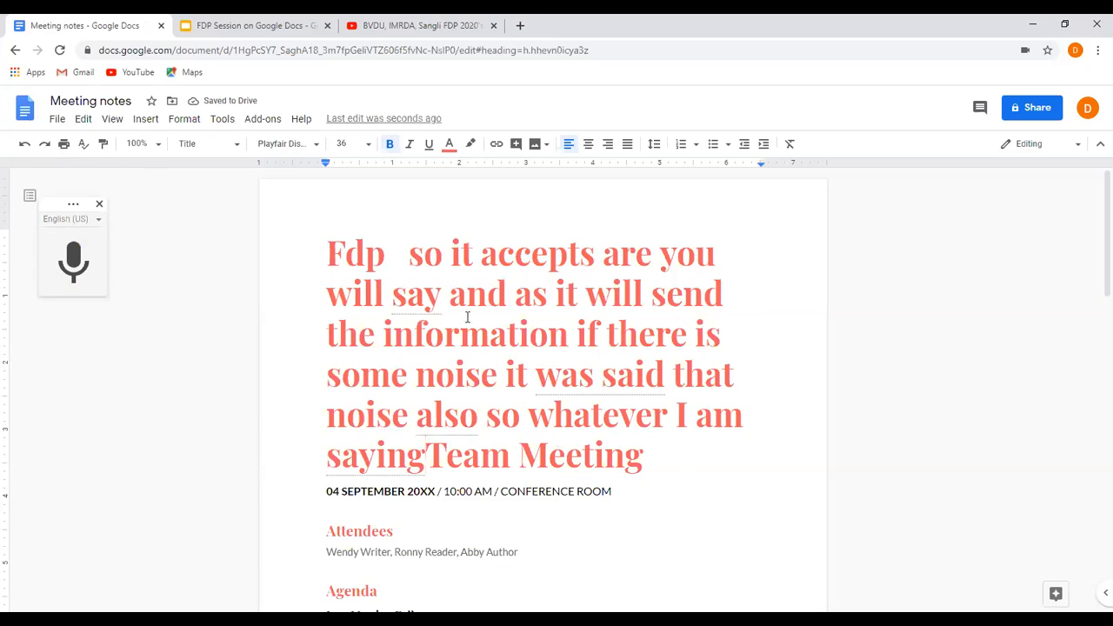
{"action": "left_click", "coordinate": [415, 253], "text": "shift"}
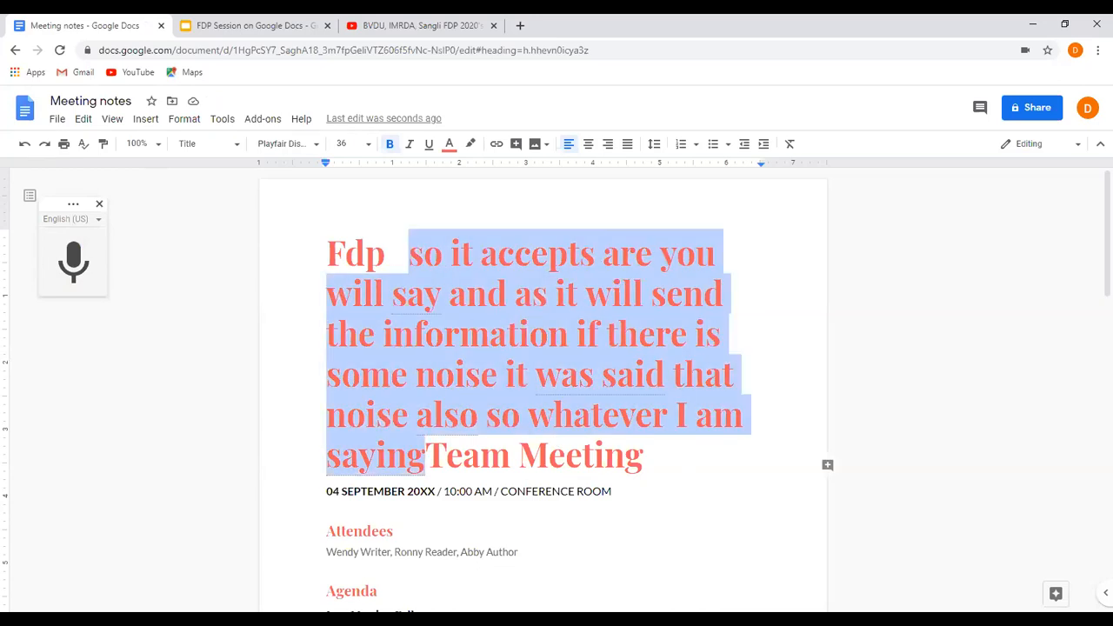
{"action": "key", "text": "BackSpace"}
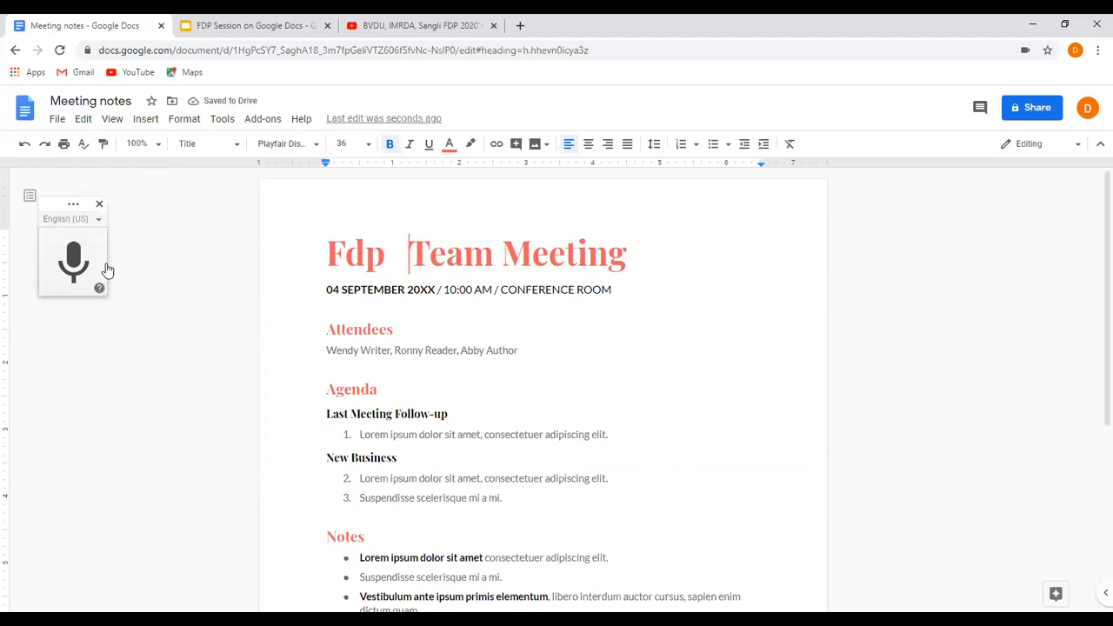
Replace the placeholder date with "2nd July 2020" and the hour with 1 by voice typing.
{"action": "left_click", "coordinate": [382, 303]}
{"action": "left_click_drag", "start_coordinate": [318, 288], "coordinate": [439, 289]}
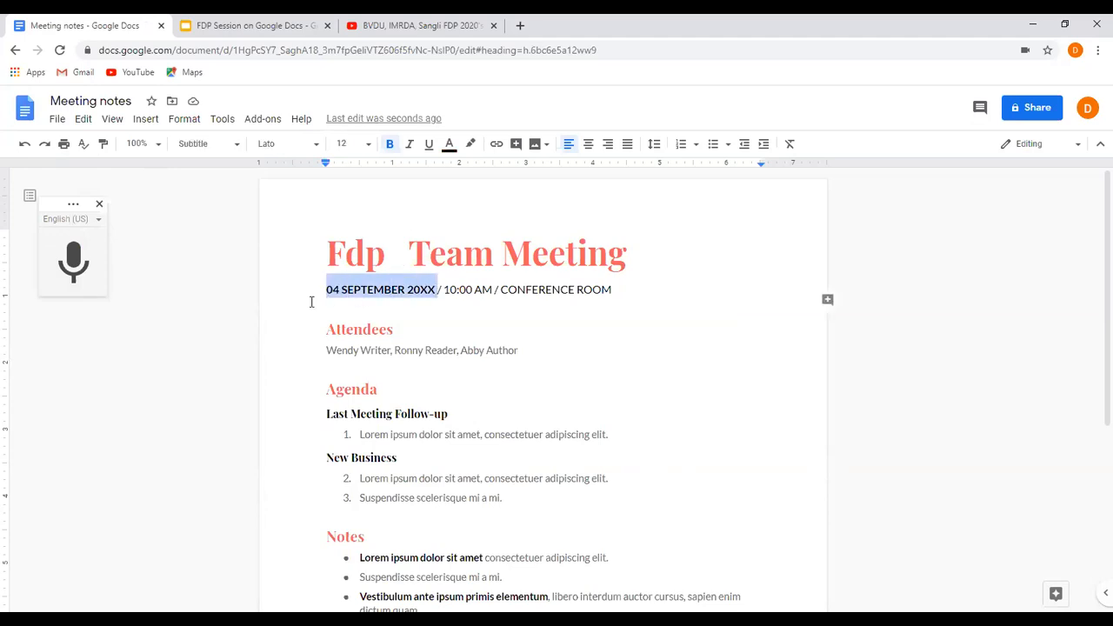
{"action": "left_click", "coordinate": [74, 260]}
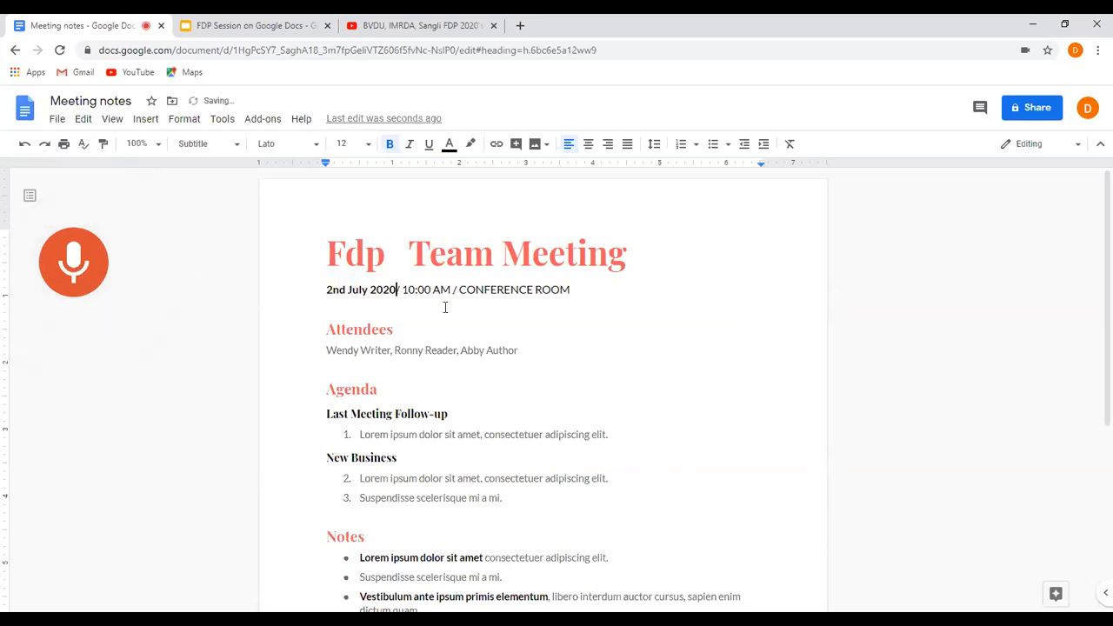
{"action": "mouse_move", "coordinate": [401, 291]}
{"action": "left_mouse_down"}
{"action": "mouse_move", "coordinate": [456, 292]}
{"action": "mouse_move", "coordinate": [416, 297]}
{"action": "left_mouse_up"}
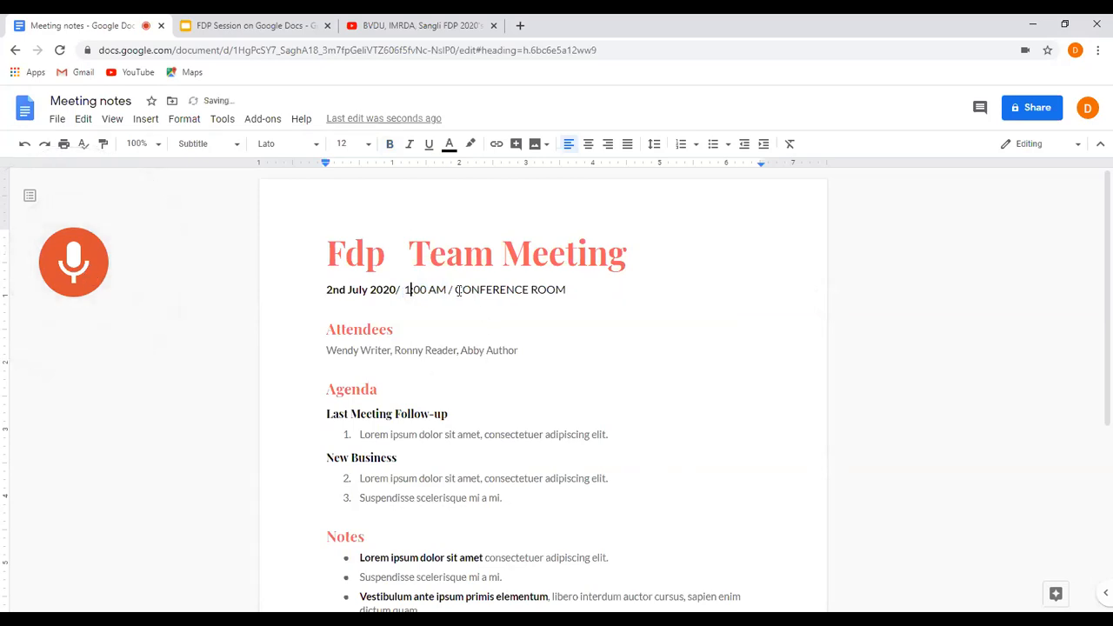
Dictate "3rd floor bvdu" after "CONFERENCE ROOM" and stop the voice typing.
{"action": "double_click", "coordinate": [578, 296]}
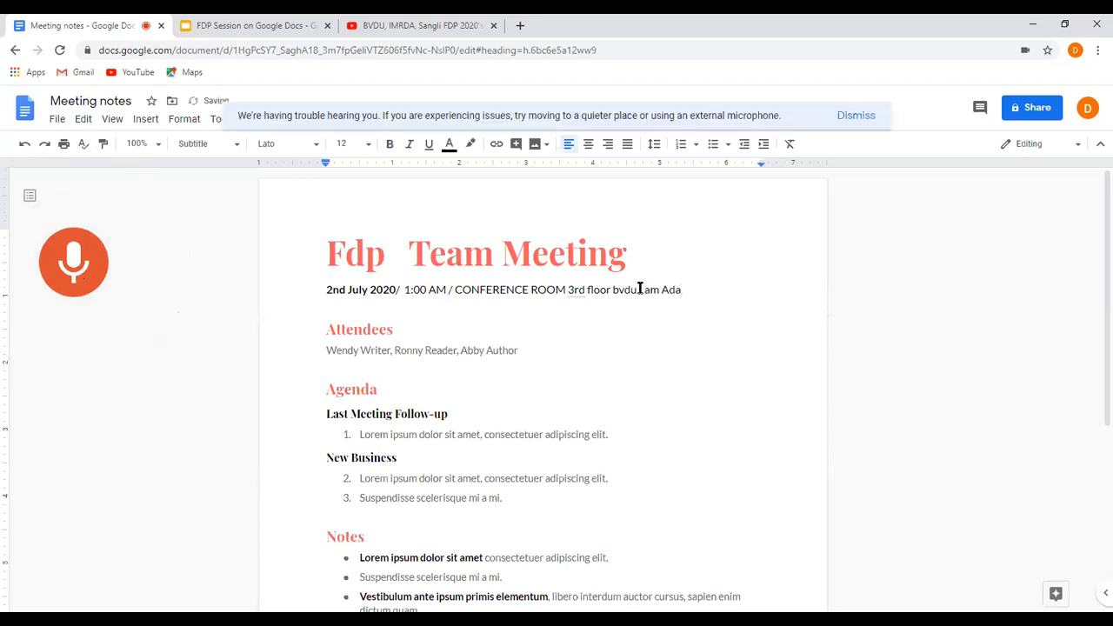
{"action": "left_click_drag", "start_coordinate": [639, 288], "coordinate": [681, 289]}
{"action": "left_click", "coordinate": [56, 271]}
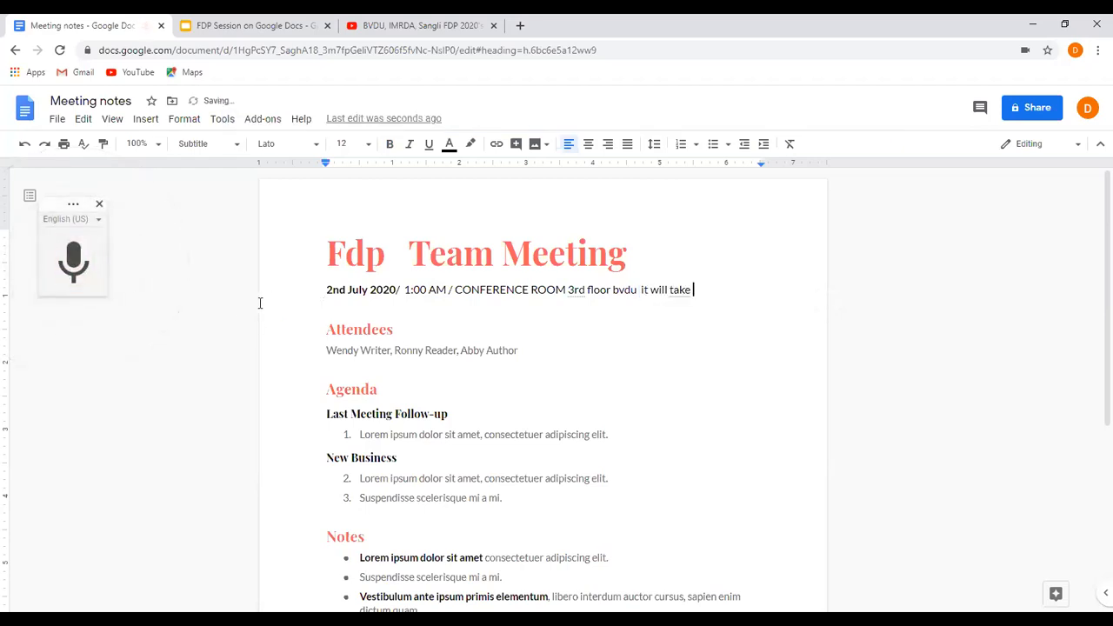
Replace the stray words after "bvdu" with "IMRDA" and add "Sangli" by voice typing.
{"action": "left_click_drag", "start_coordinate": [641, 289], "coordinate": [691, 290]}
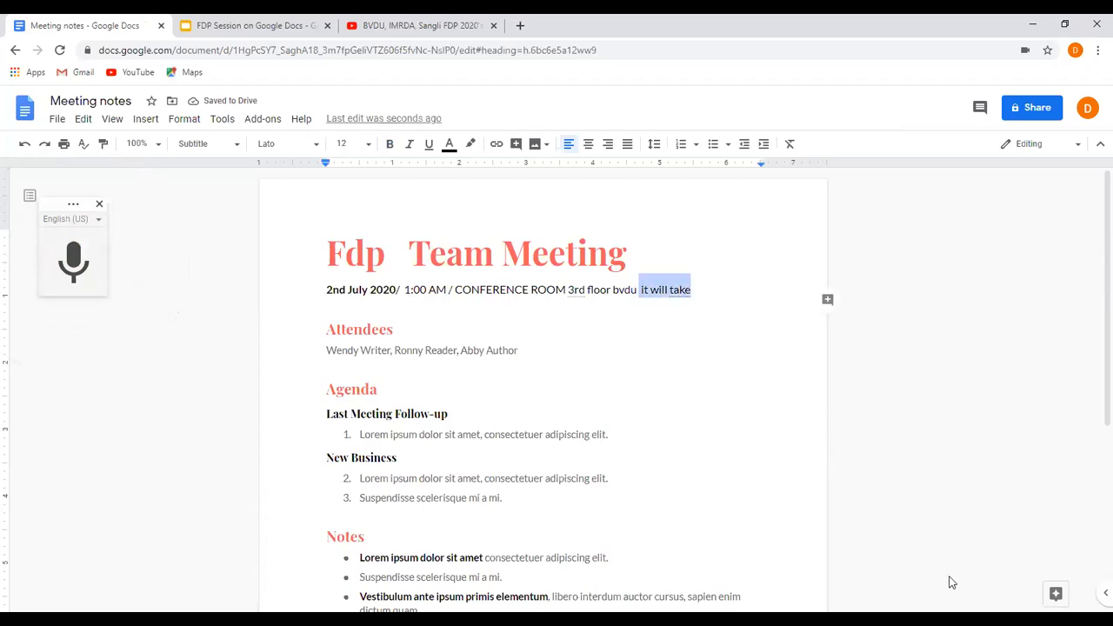
{"action": "key", "text": "BackSpace"}
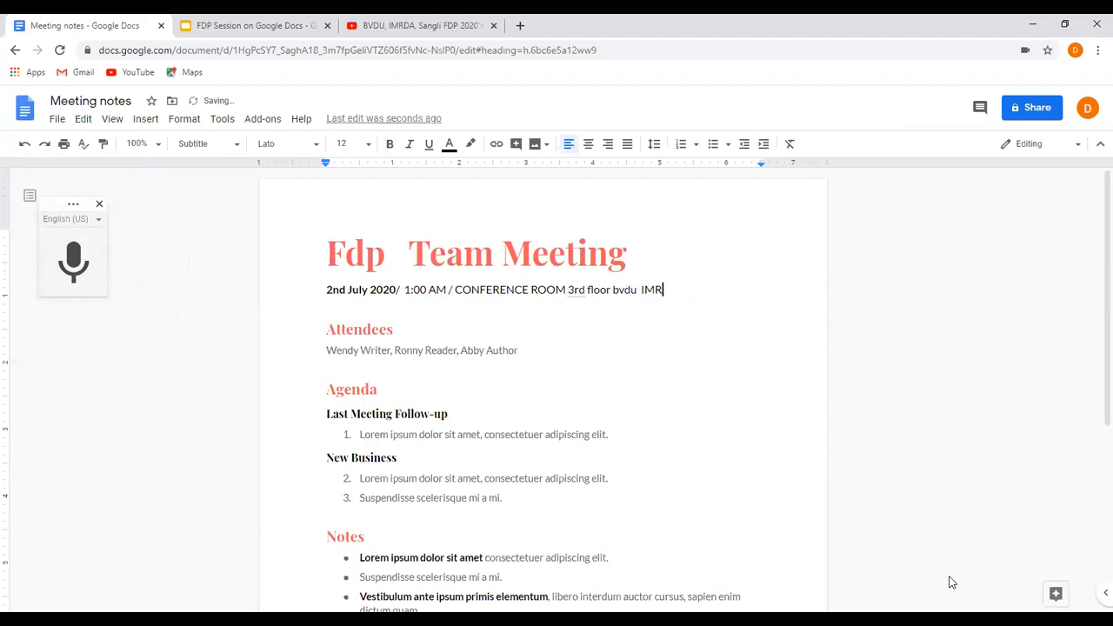
{"action": "type", "text": "DA"}
{"action": "key", "text": "Right"}
{"action": "left_click", "coordinate": [686, 305]}
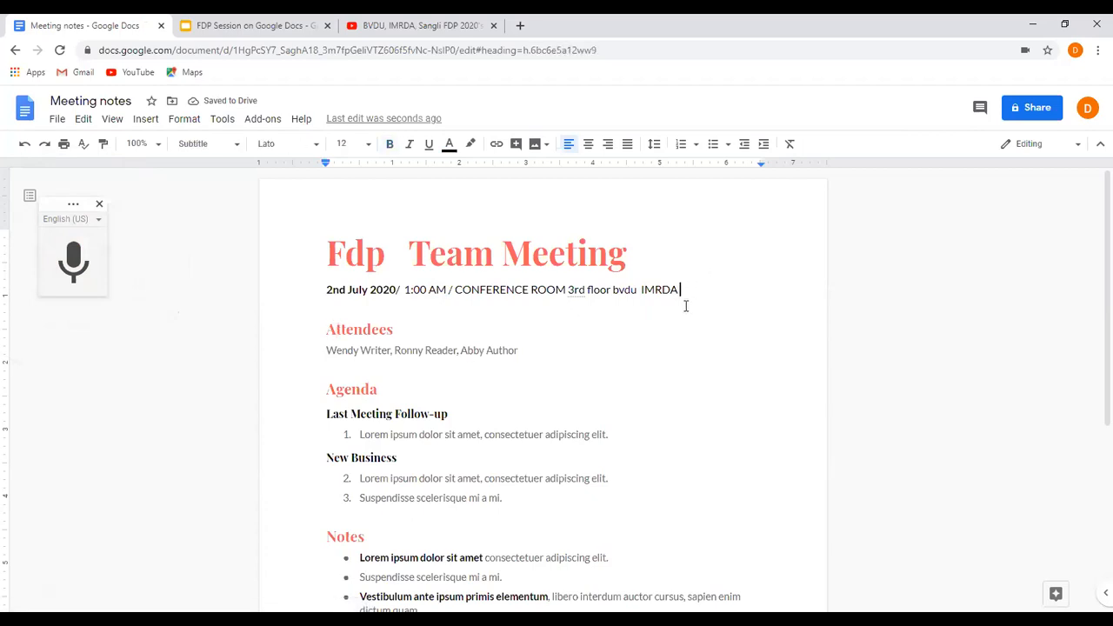
{"action": "left_click", "coordinate": [87, 267]}
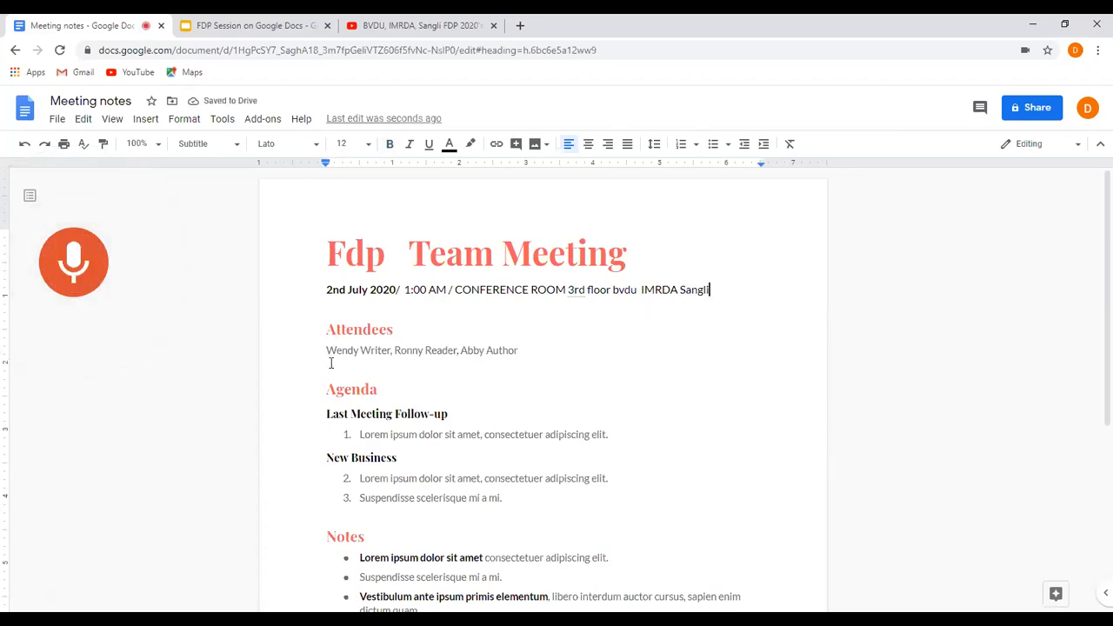
Replace the placeholder names under Attendees with five comma-separated attendee names by voice typing, and stop the dictation.
{"action": "left_click_drag", "start_coordinate": [324, 350], "coordinate": [392, 350]}
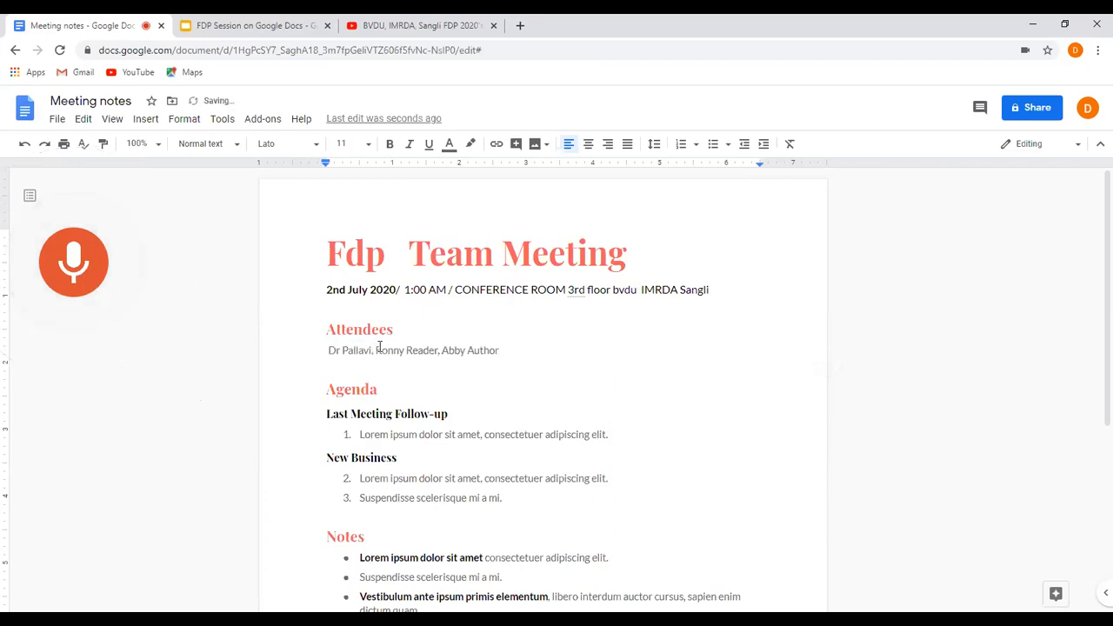
{"action": "left_click_drag", "start_coordinate": [375, 350], "coordinate": [439, 350]}
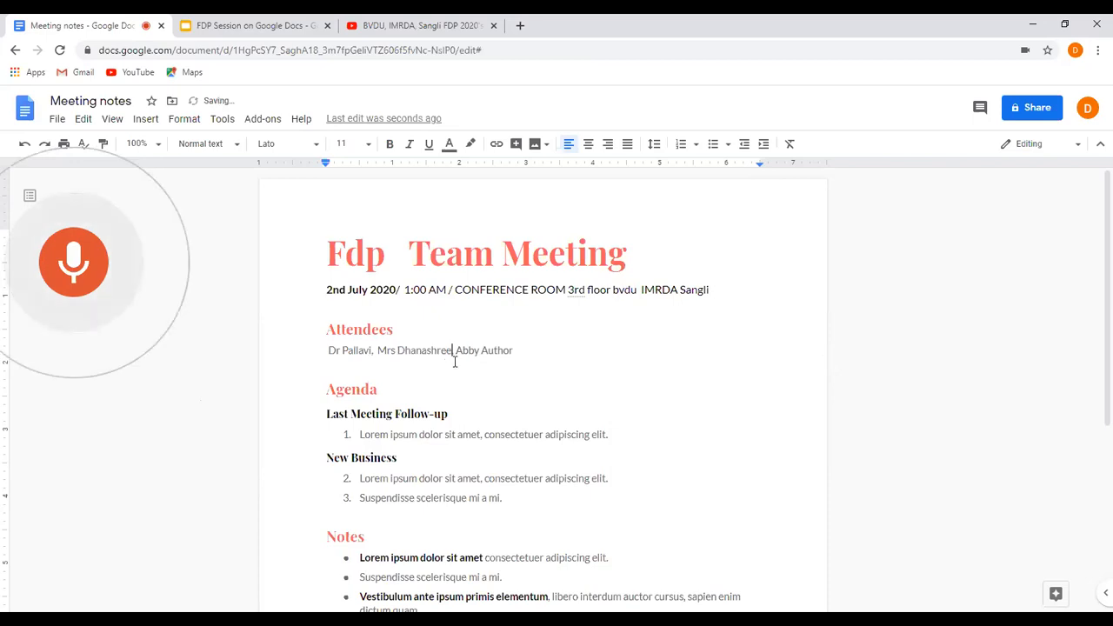
{"action": "left_click_drag", "start_coordinate": [457, 351], "coordinate": [516, 351]}
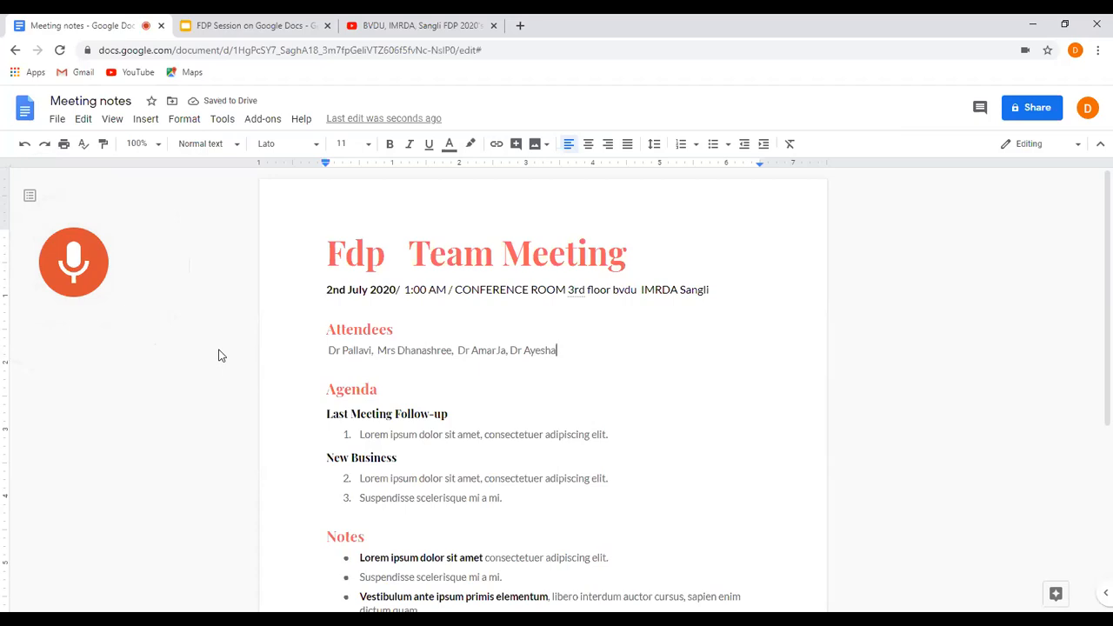
{"action": "left_click", "coordinate": [558, 351]}
{"action": "type", "text": ","}
{"action": "left_click", "coordinate": [71, 265]}
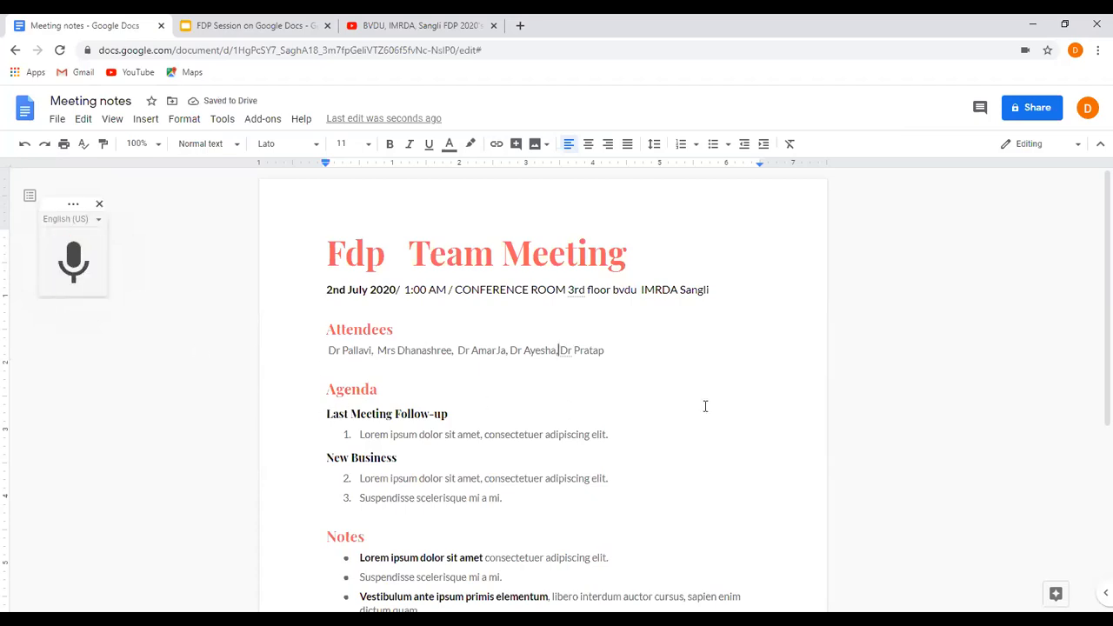
Dictate "First day session collection of feedback and attendance." over the Last Meeting Follow-up placeholder and add a second item, "sorting attended participants".
{"action": "left_click", "coordinate": [359, 435]}
{"action": "left_click", "coordinate": [606, 434], "text": "shift"}
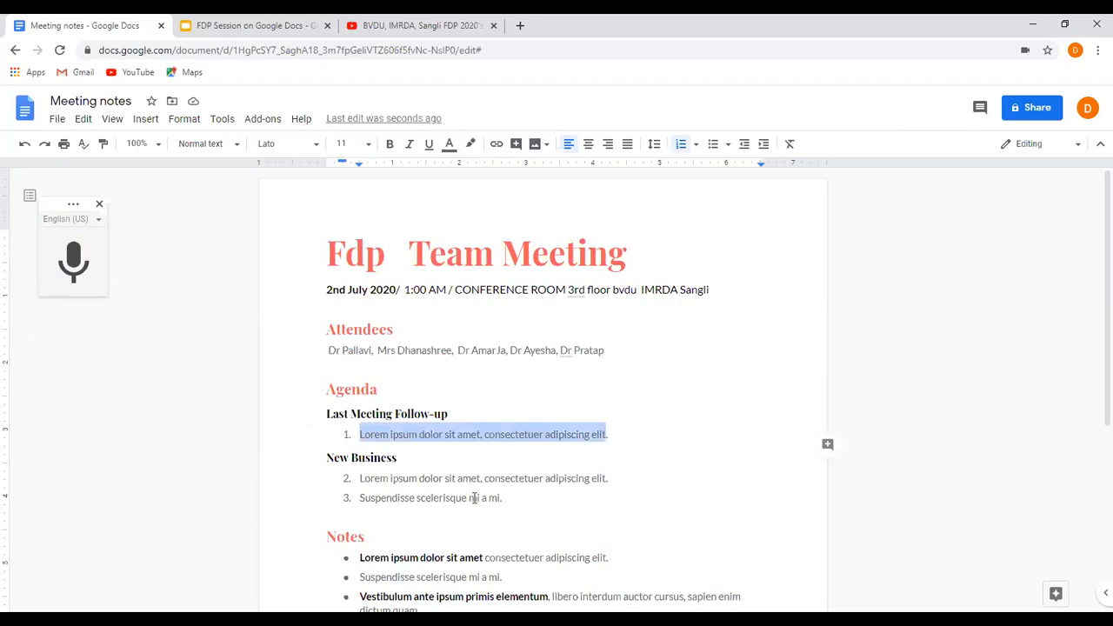
{"action": "left_click", "coordinate": [73, 275]}
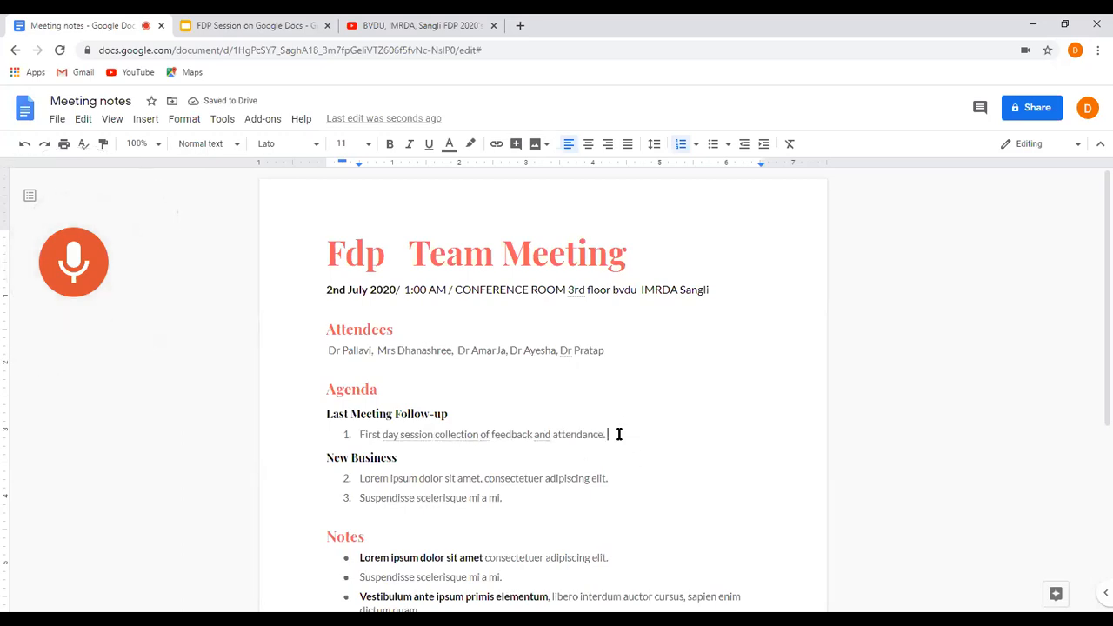
{"action": "key", "text": "Return"}
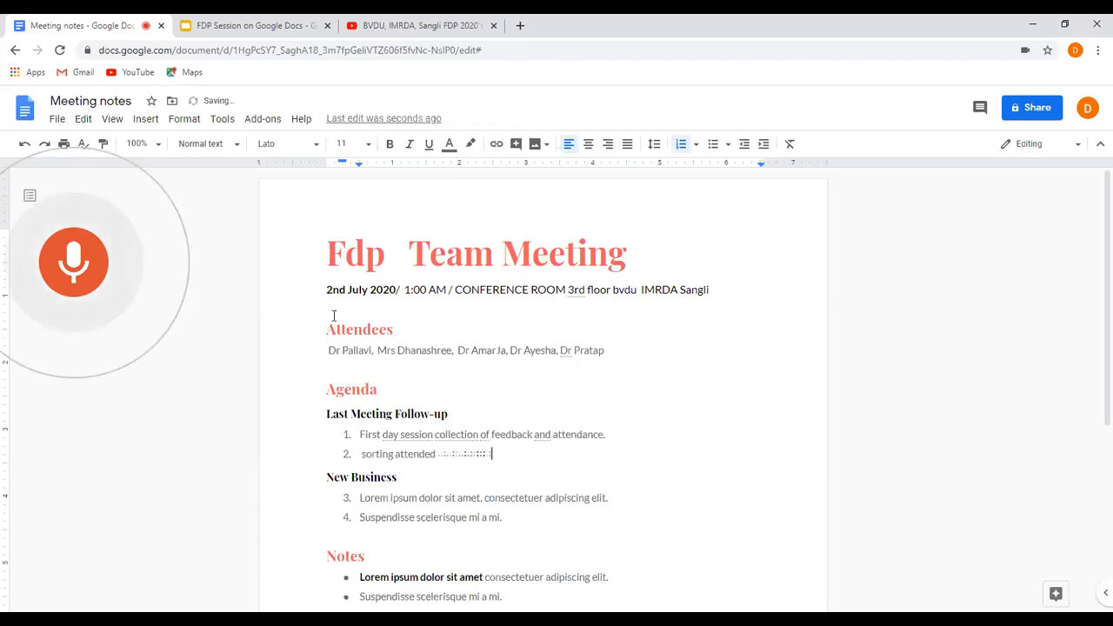
Replace "Business" with "Task" in the "New Business" heading by voice typing.
{"action": "left_click", "coordinate": [358, 497]}
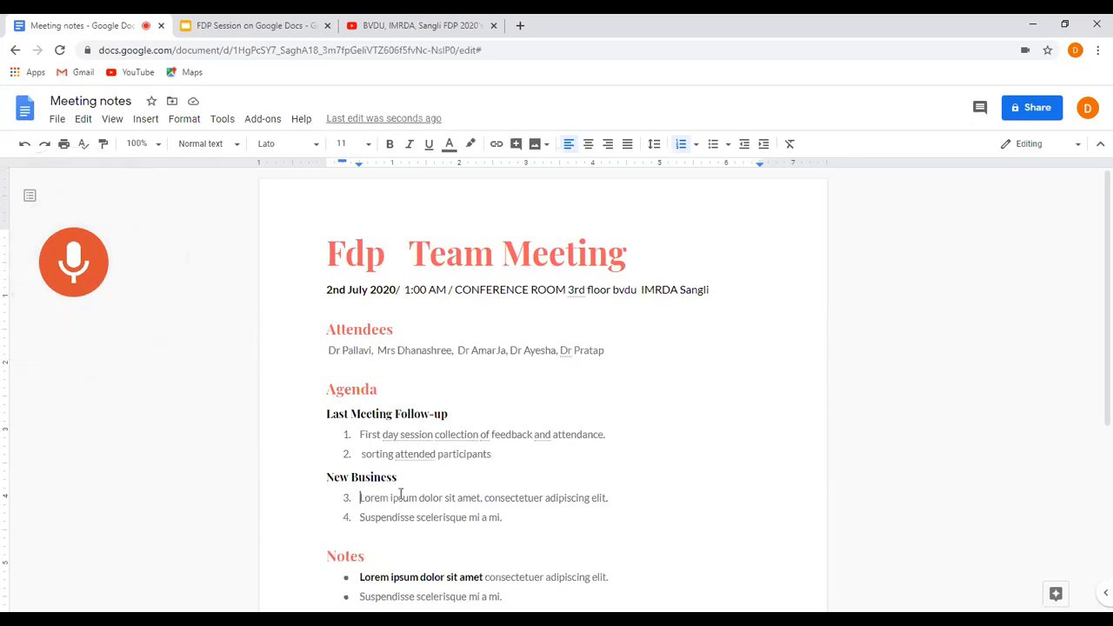
{"action": "double_click", "coordinate": [356, 476]}
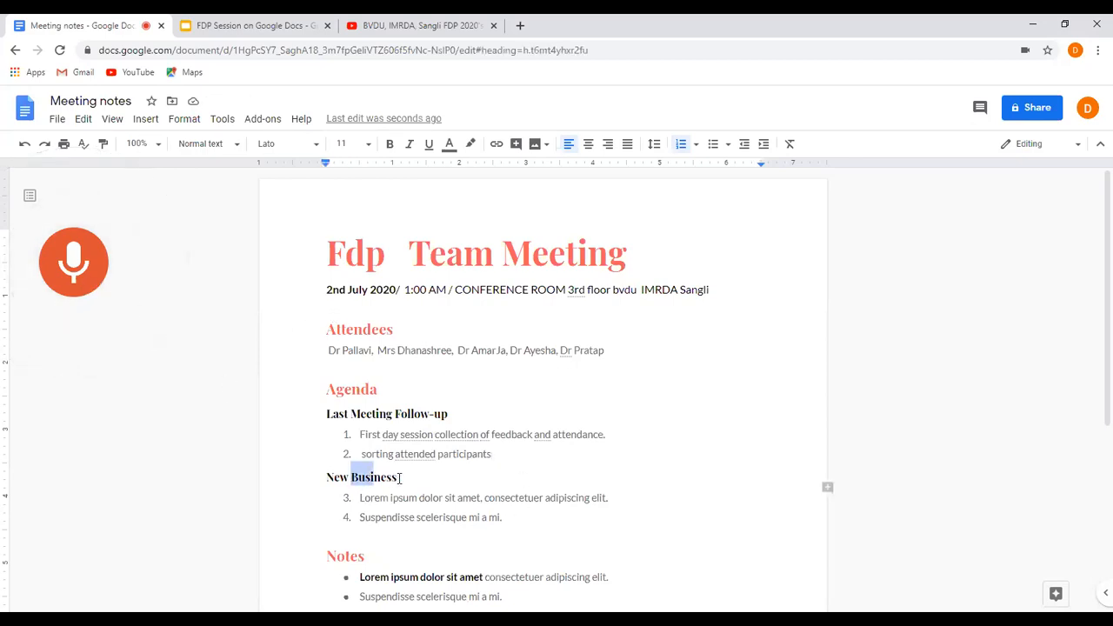
{"action": "left_click", "coordinate": [94, 275]}
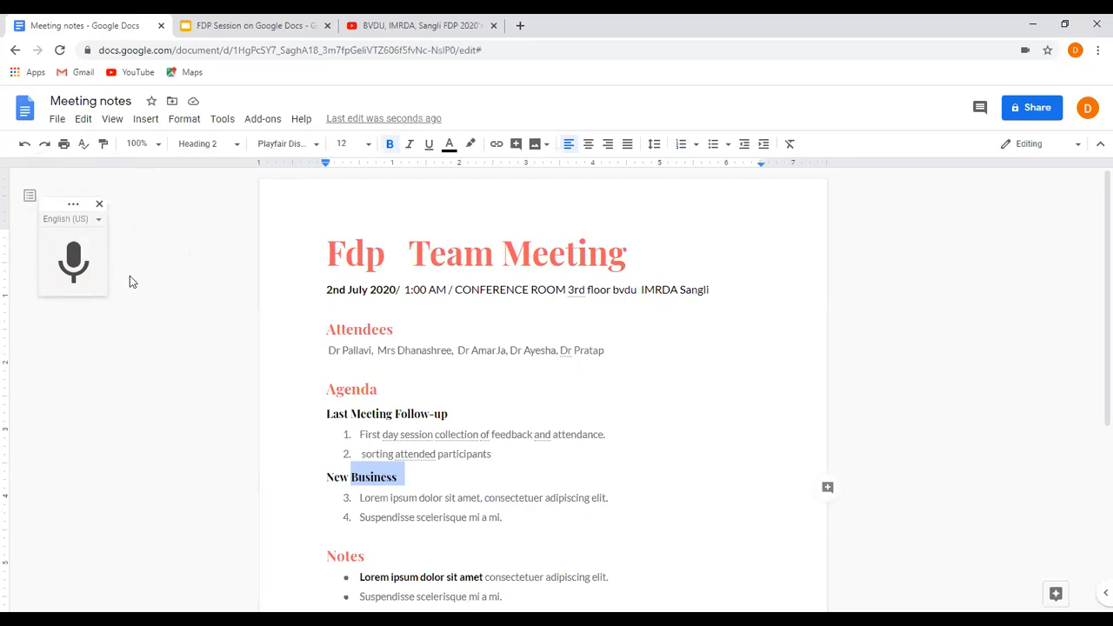
{"action": "left_click", "coordinate": [73, 261]}
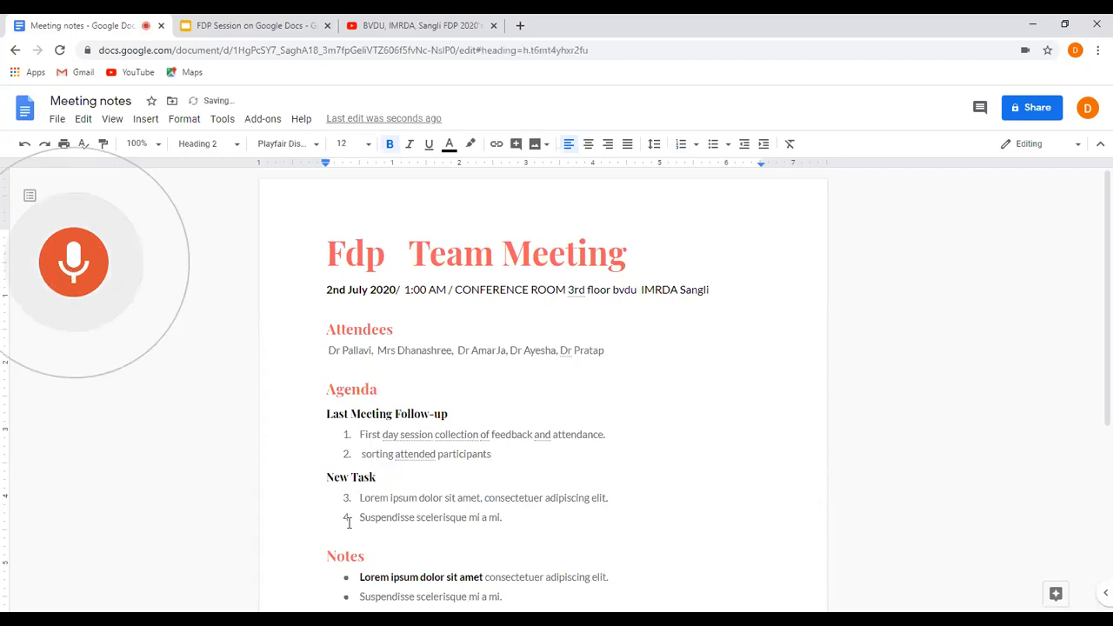
Dictate "today's session technical arrangement", "session chair arrangement" and "expert arrangement" as the New Task items, and stop the voice typing.
{"action": "left_click_drag", "start_coordinate": [360, 498], "coordinate": [611, 501]}
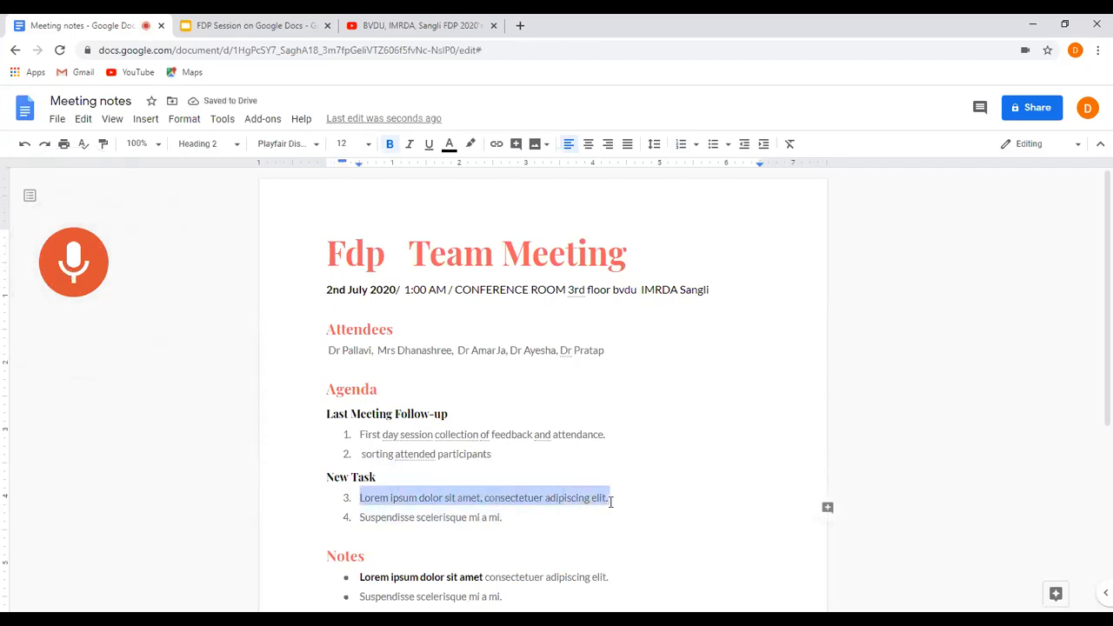
{"action": "left_click", "coordinate": [73, 280]}
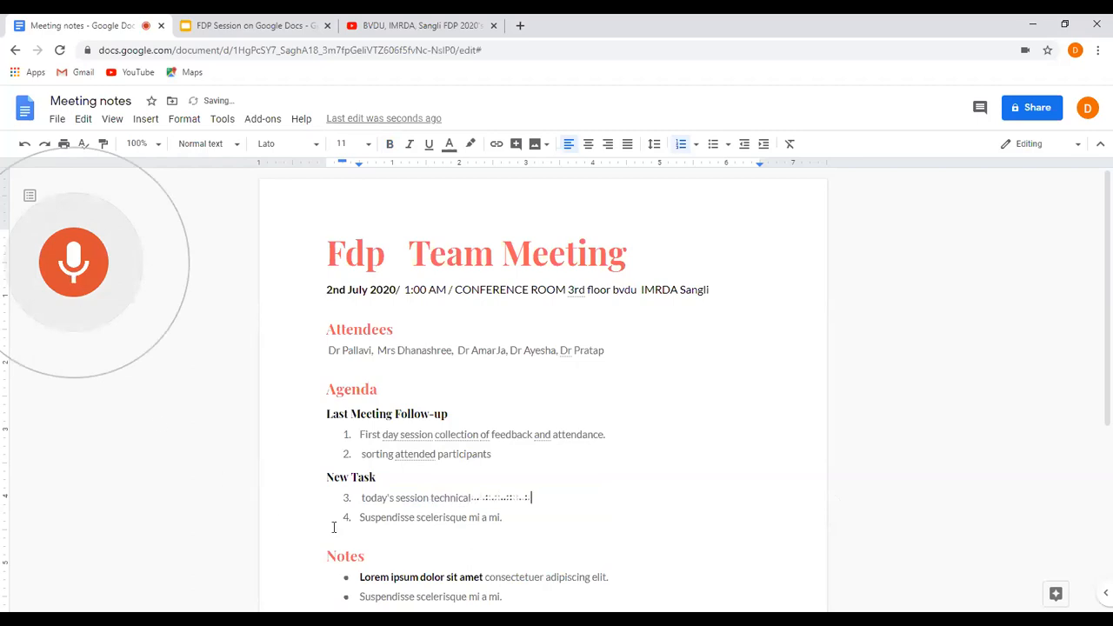
{"action": "left_click_drag", "start_coordinate": [361, 518], "coordinate": [504, 518]}
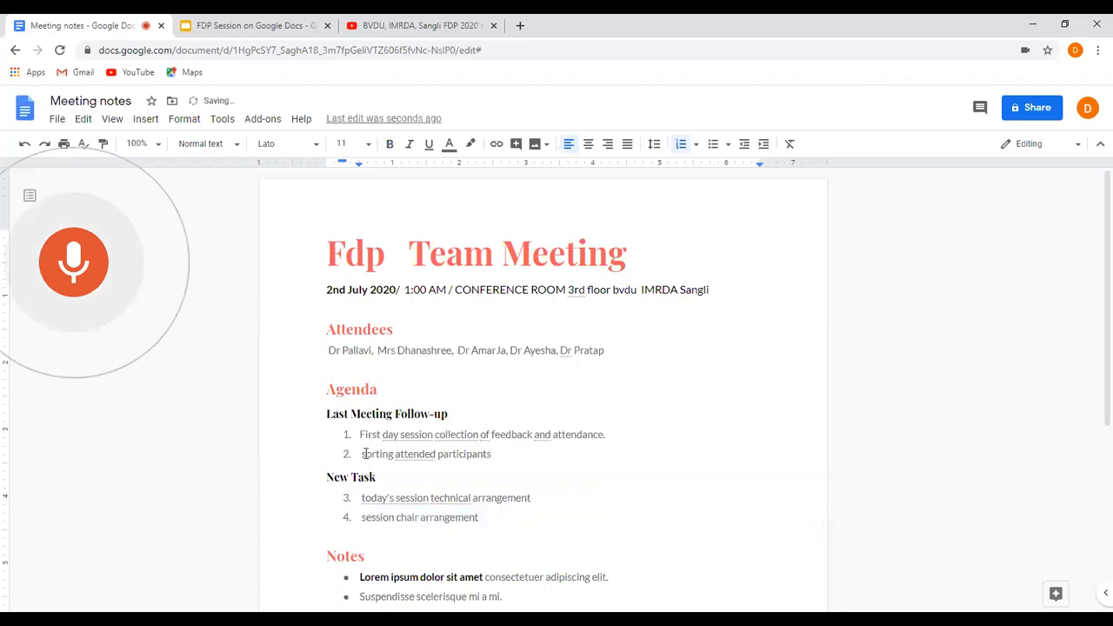
{"action": "key", "text": "Return"}
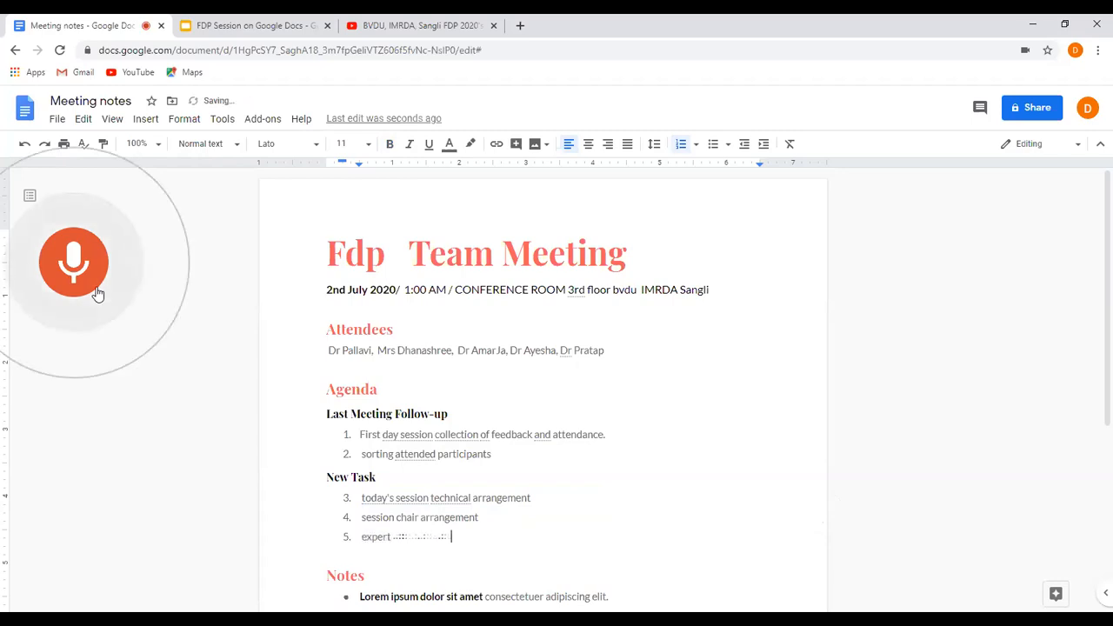
{"action": "scroll", "coordinate": [318, 423], "scroll_direction": "down", "scroll_amount": 2}
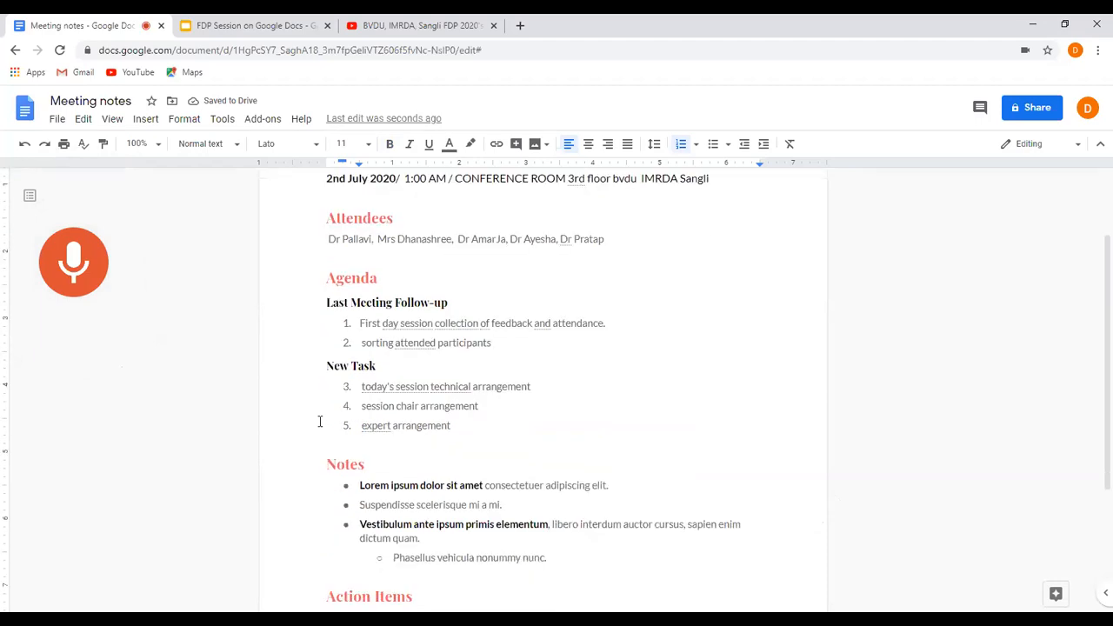
{"action": "scroll", "coordinate": [319, 422], "scroll_direction": "down", "scroll_amount": 1}
{"action": "left_click", "coordinate": [96, 295]}
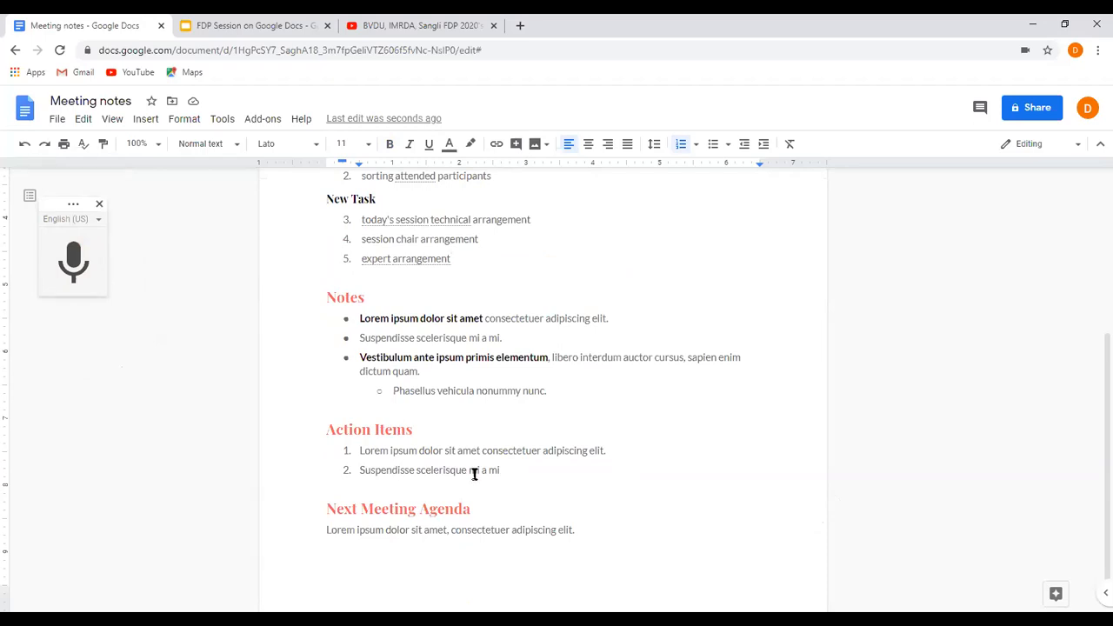
Open the document's sharing settings and add two suggested contacts as recipients.
{"action": "scroll", "coordinate": [474, 474], "scroll_direction": "down", "scroll_amount": 1}
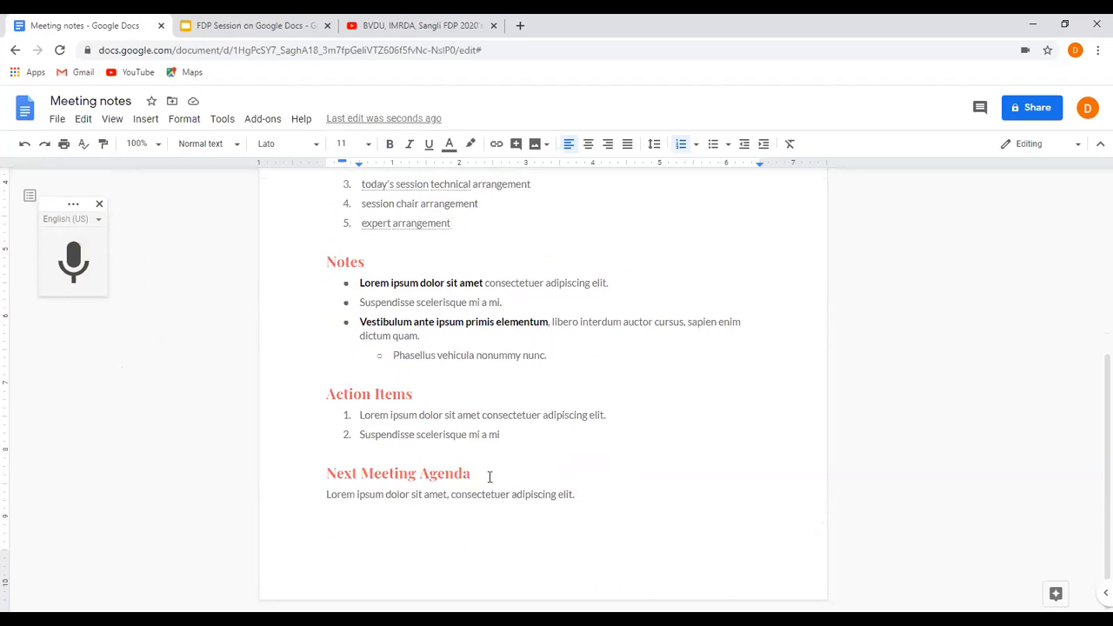
{"action": "scroll", "coordinate": [444, 469], "scroll_direction": "up", "scroll_amount": 5}
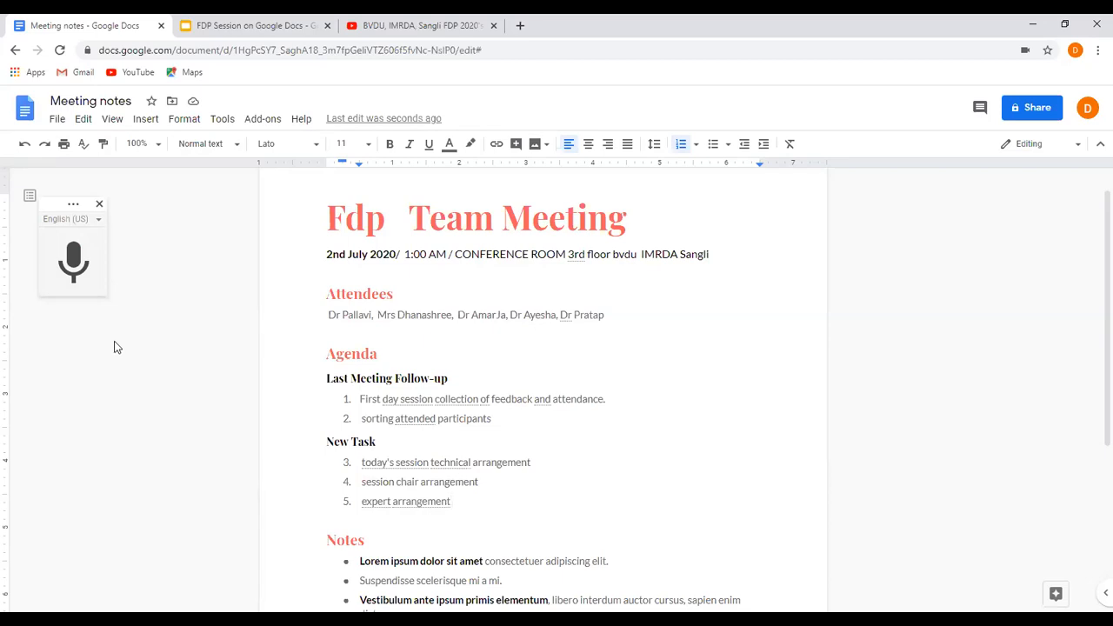
{"action": "left_click", "coordinate": [1027, 114]}
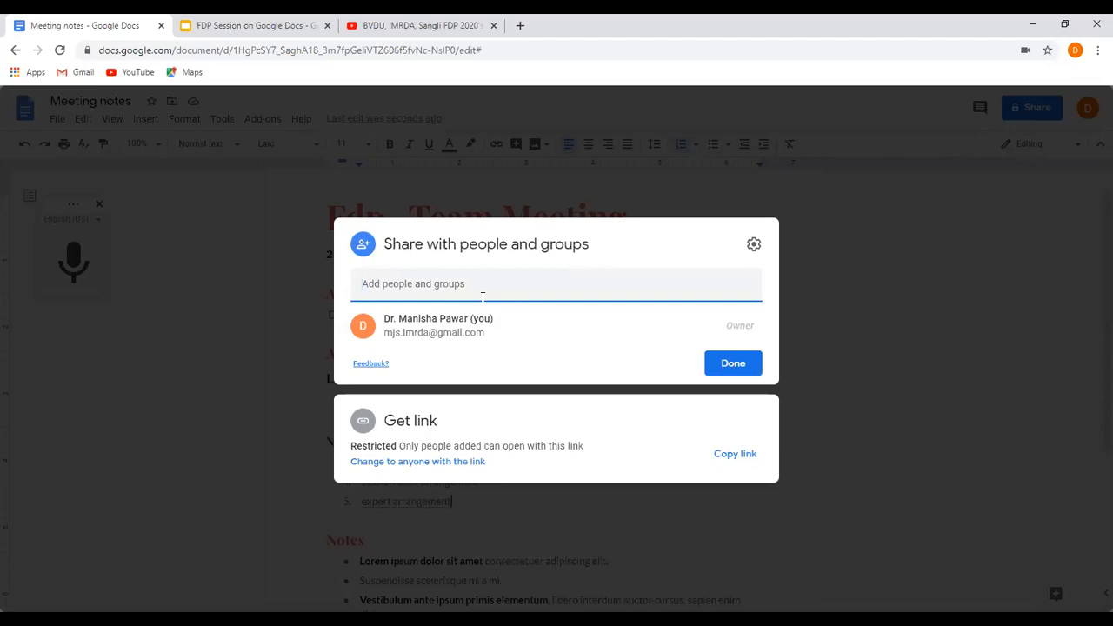
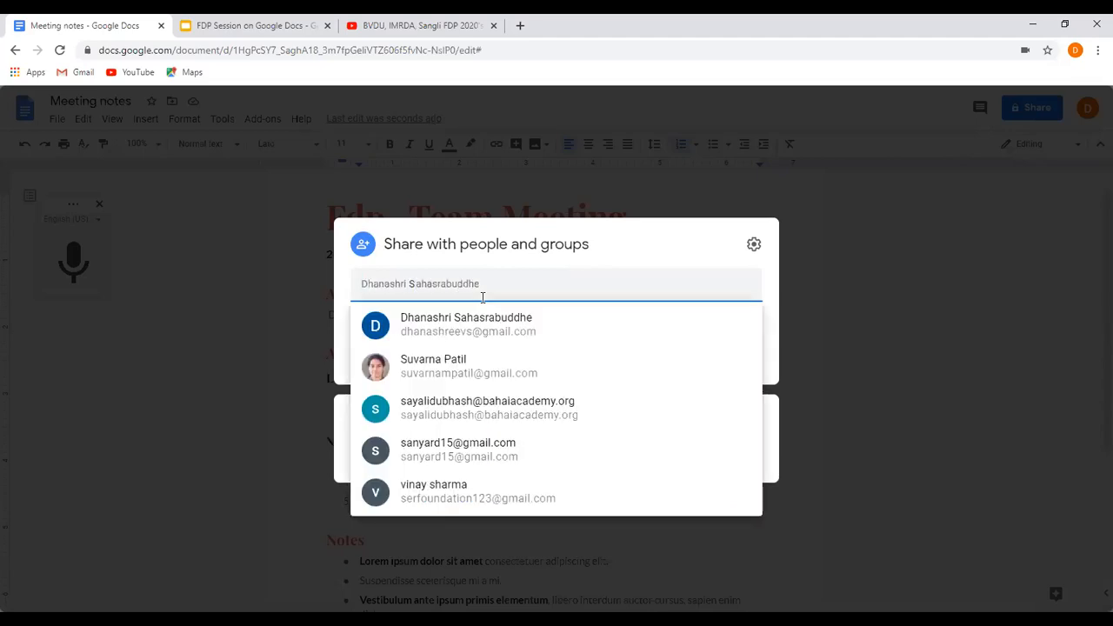
{"action": "left_click", "coordinate": [465, 334]}
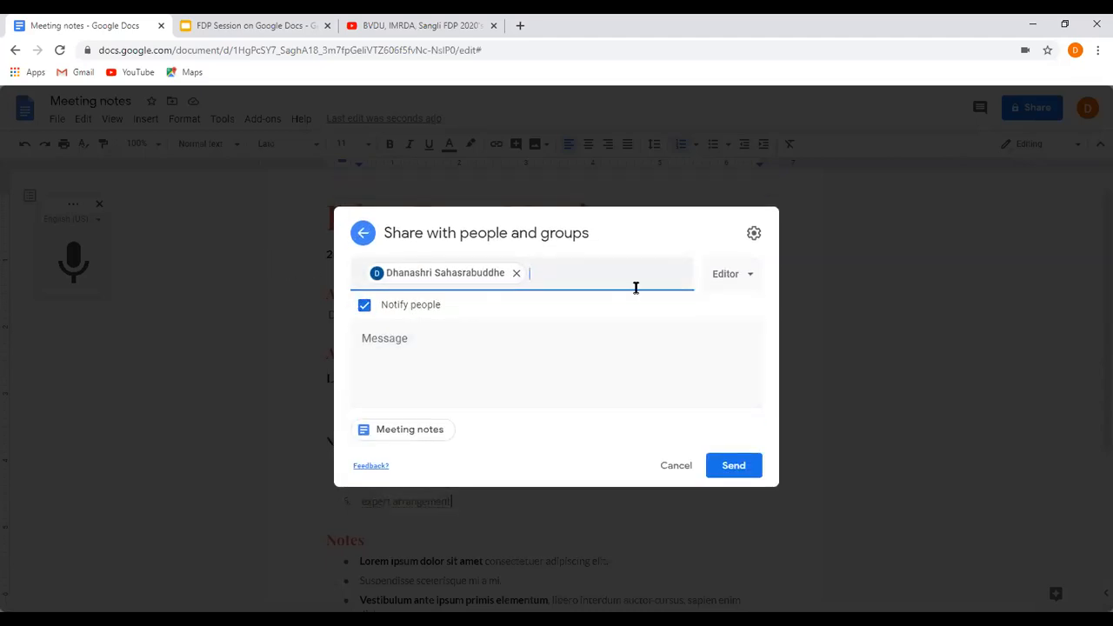
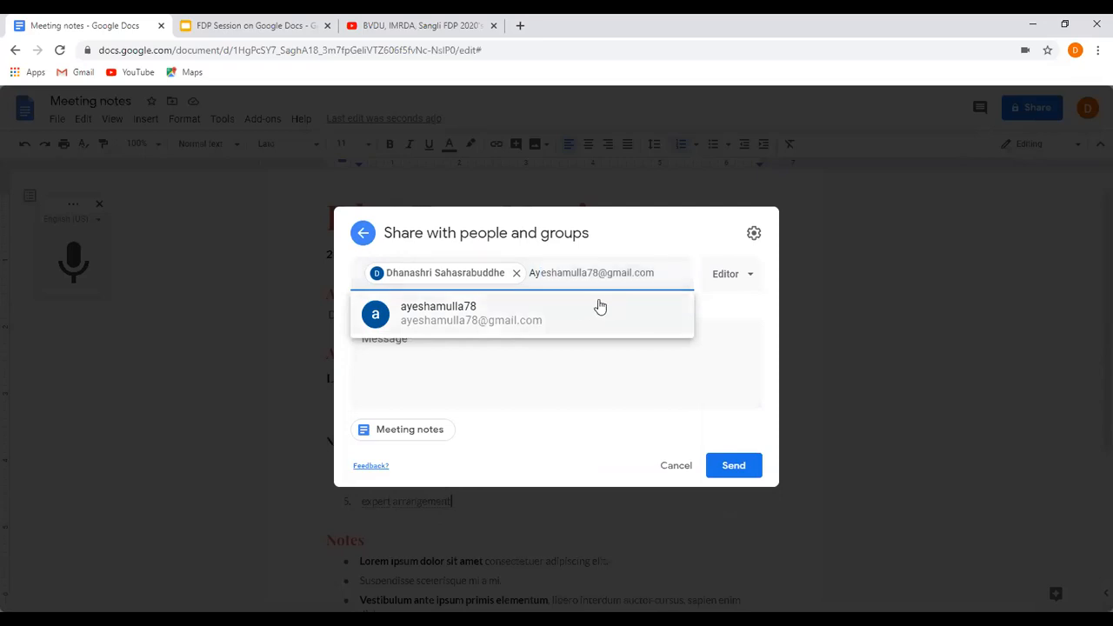
{"action": "mouse_move", "coordinate": [573, 313]}
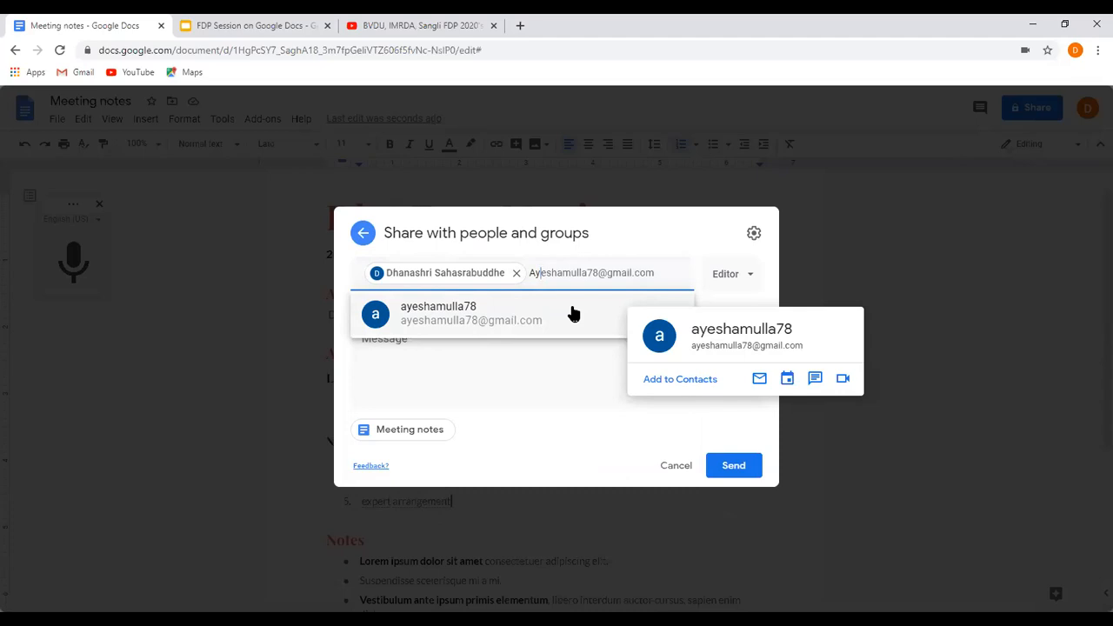
{"action": "left_click", "coordinate": [536, 273]}
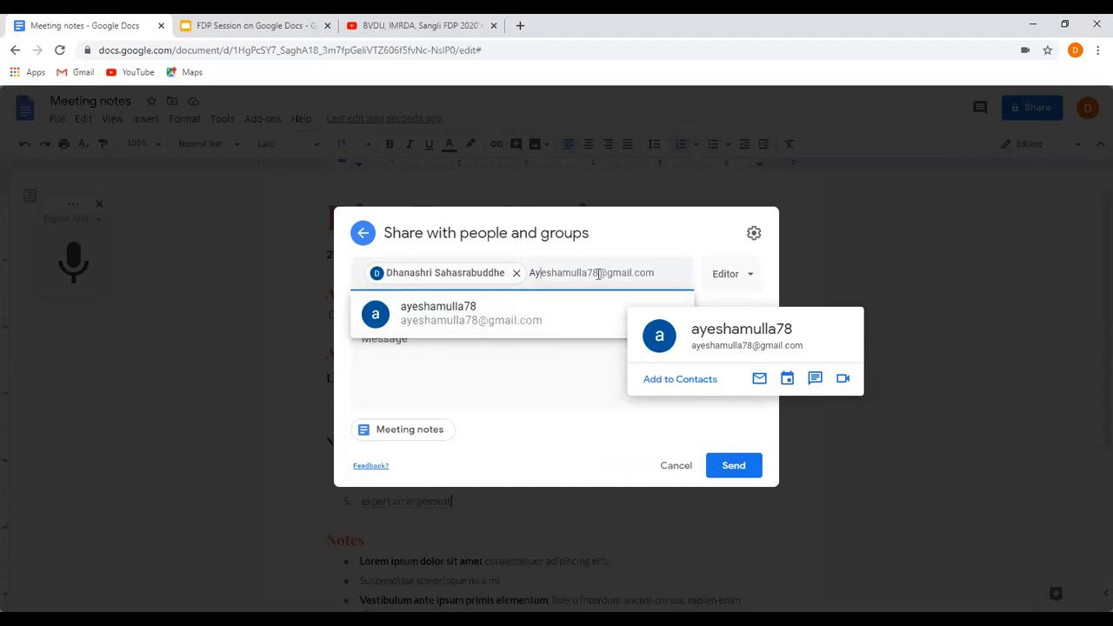
{"action": "left_click", "coordinate": [515, 314]}
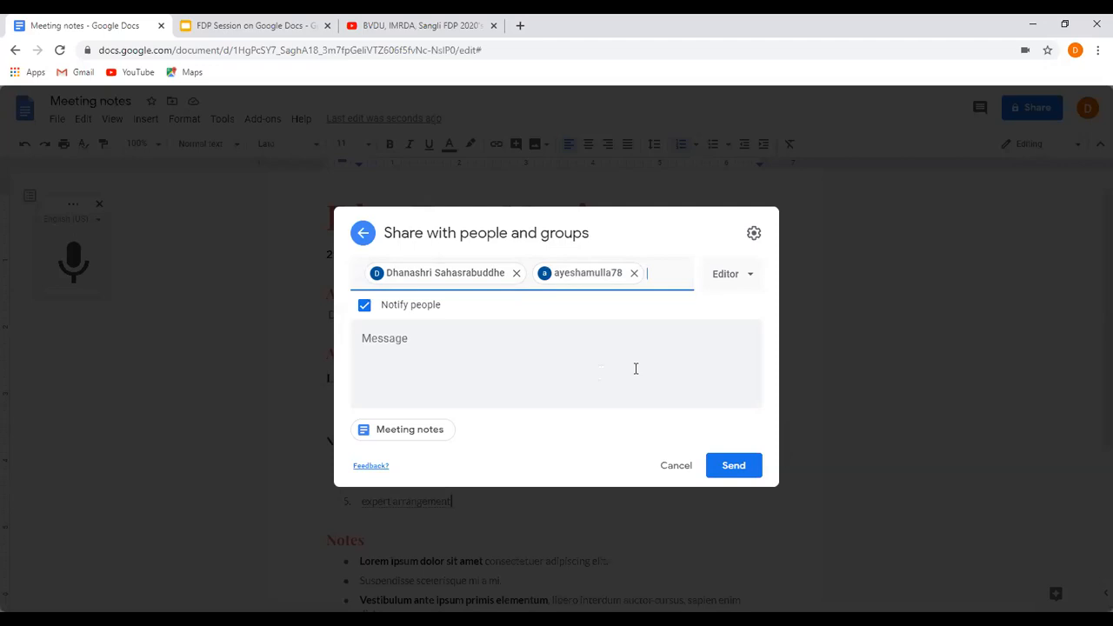
Enter "Please look on metting" as the message to the recipients.
{"action": "left_click", "coordinate": [558, 363]}
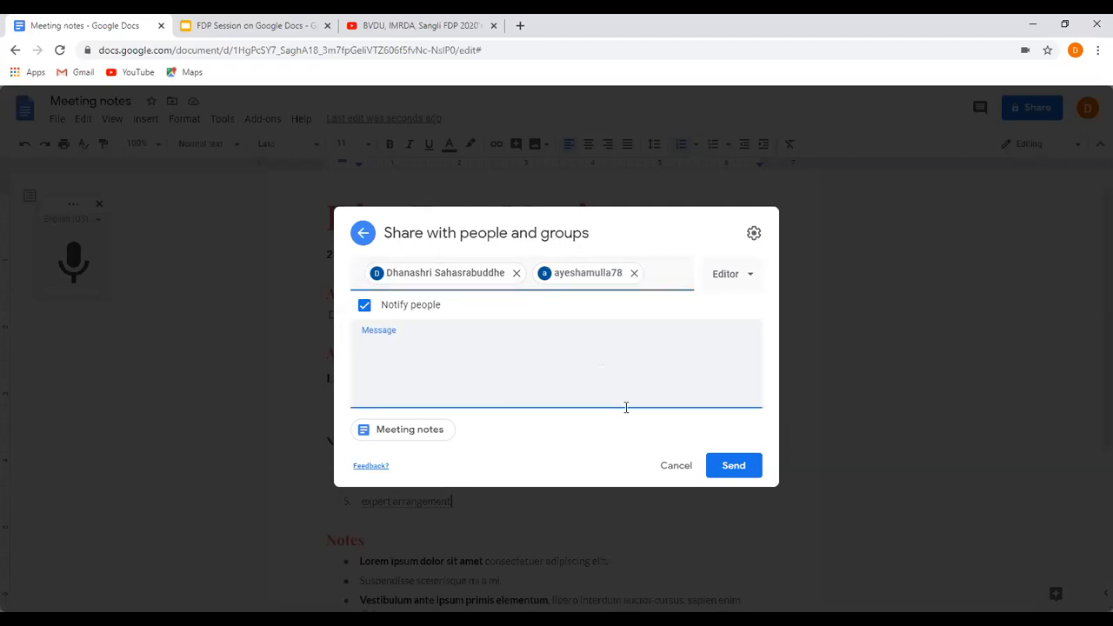
{"action": "type", "text": "Please look on metting"}
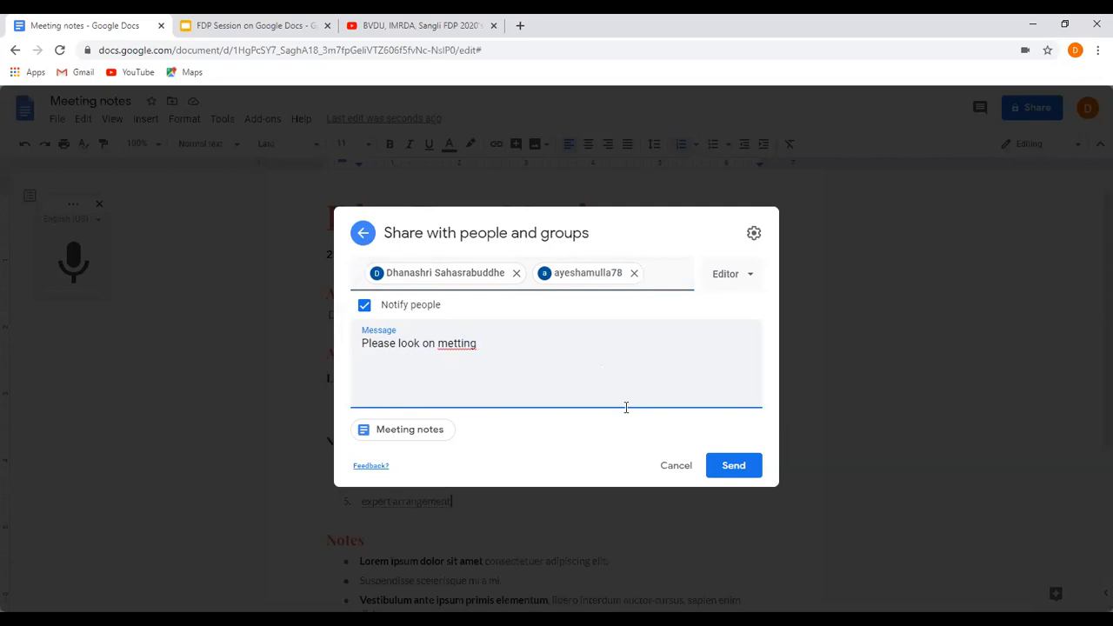
Change "metting" to the suggested spelling "meting" and add "requirements" at the end of the message.
{"action": "right_click", "coordinate": [462, 345]}
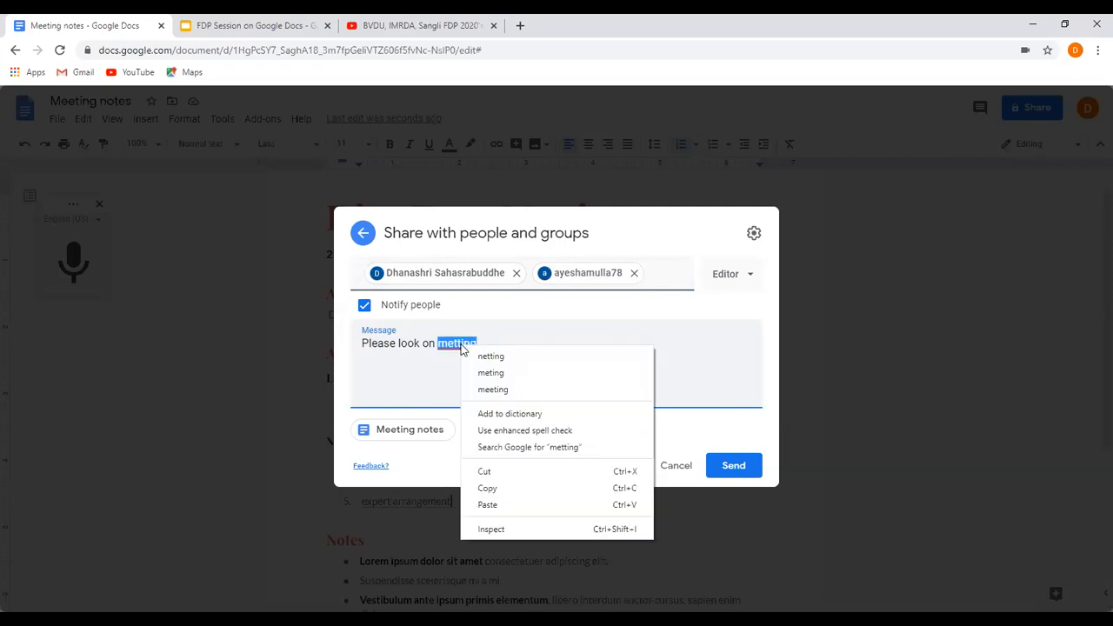
{"action": "left_click", "coordinate": [490, 372]}
{"action": "type", "text": "requirements"}
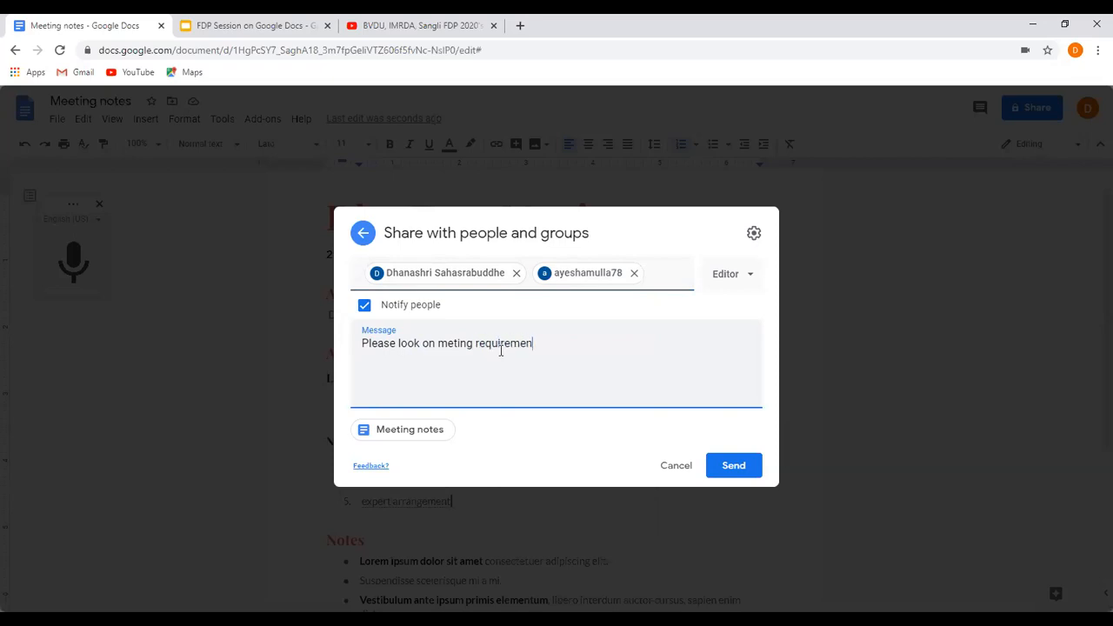
Replace "on" with "after" in the message so it reads "Please look after meting requirements".
{"action": "double_click", "coordinate": [426, 343]}
{"action": "type", "text": "after"}
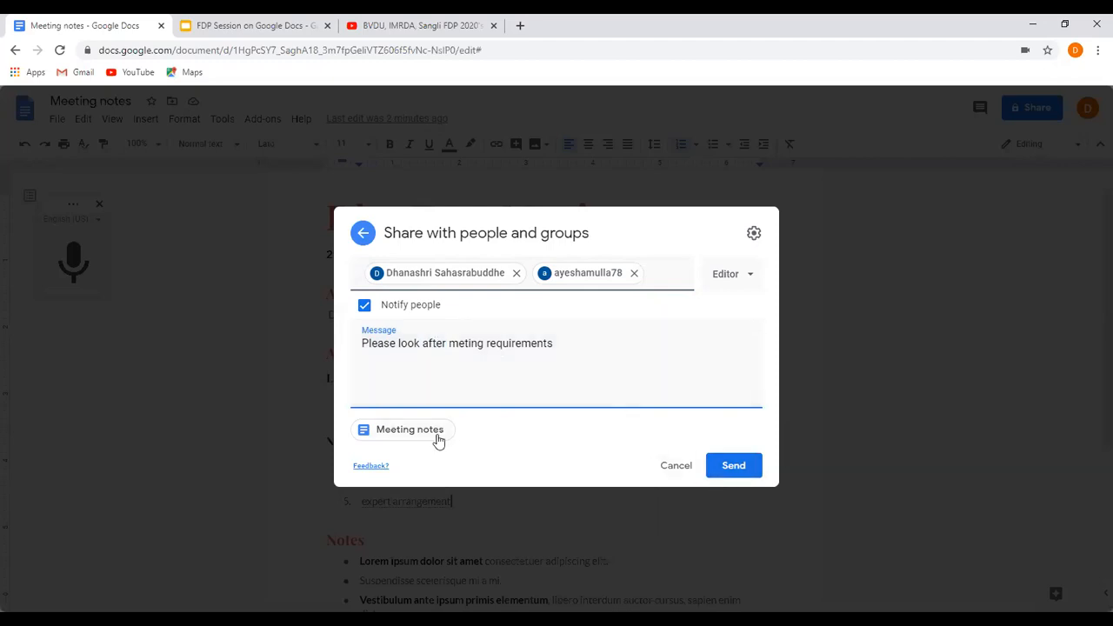
{"action": "left_click", "coordinate": [586, 347]}
Try the Viewer and Commenter permissions for the two recipients in the sharing settings.
{"action": "left_click", "coordinate": [751, 280]}
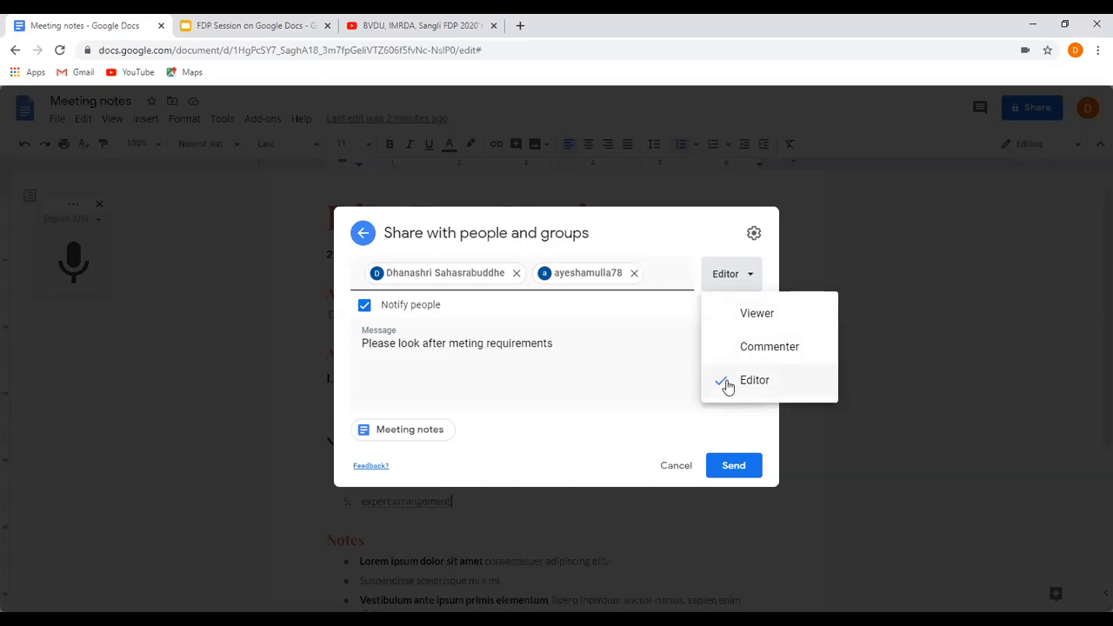
{"action": "left_click", "coordinate": [721, 320]}
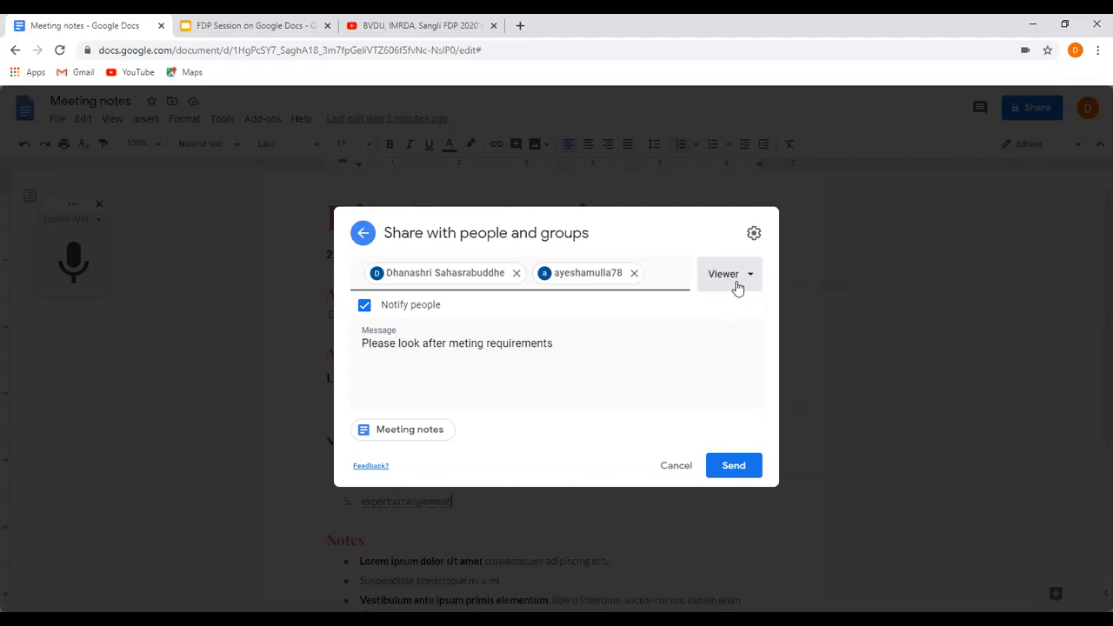
{"action": "left_click", "coordinate": [730, 274]}
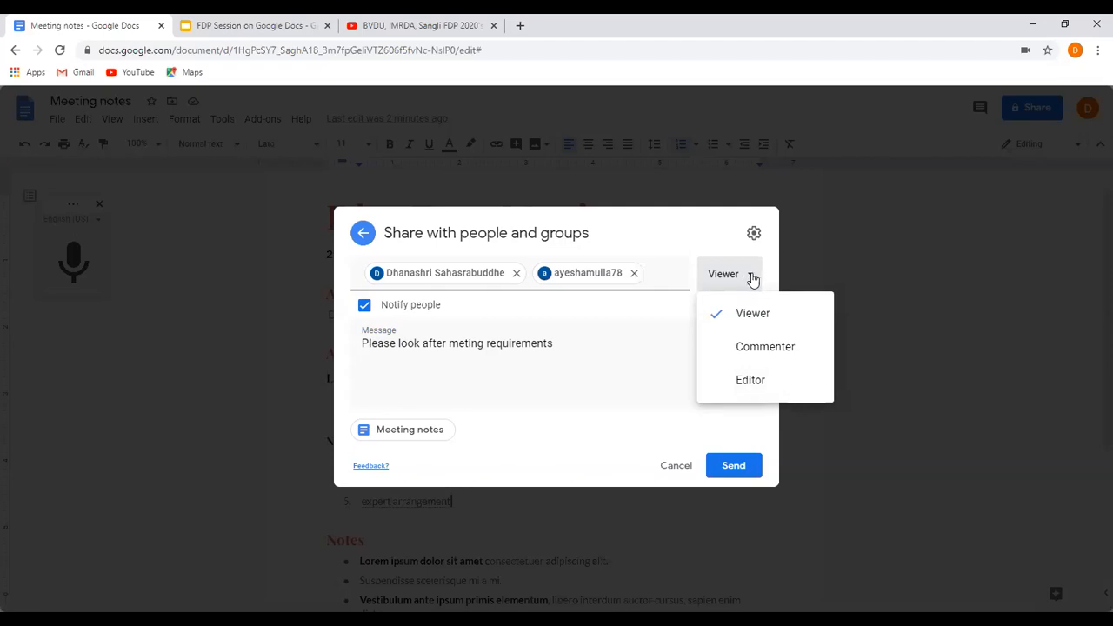
{"action": "left_click", "coordinate": [731, 351]}
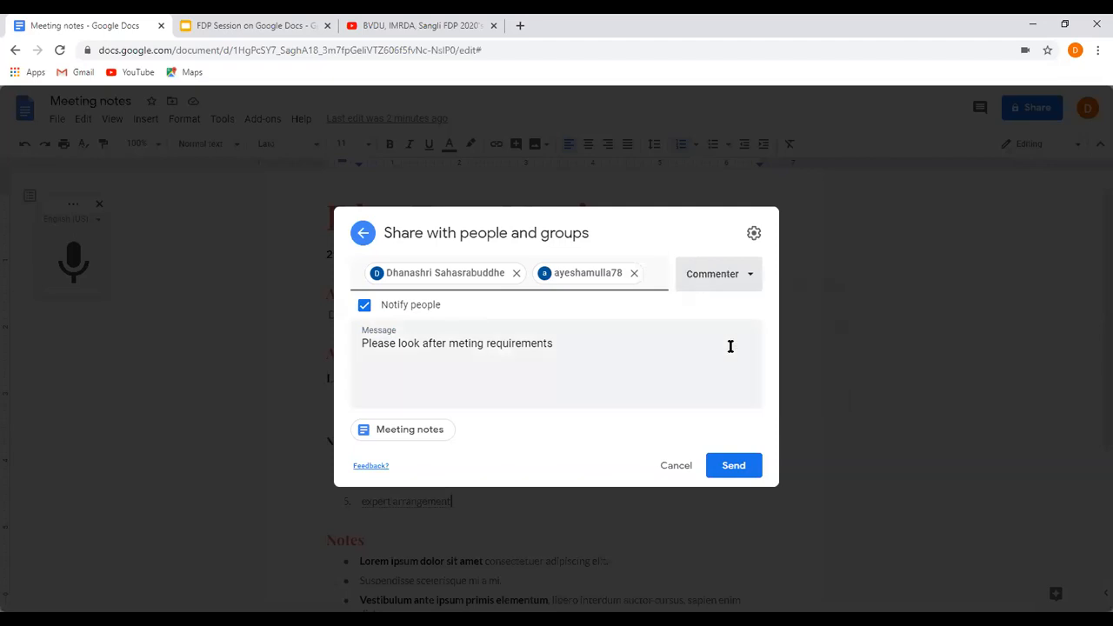
Set the recipients' permission to Editor and send the sharing invitation.
{"action": "left_click", "coordinate": [749, 286]}
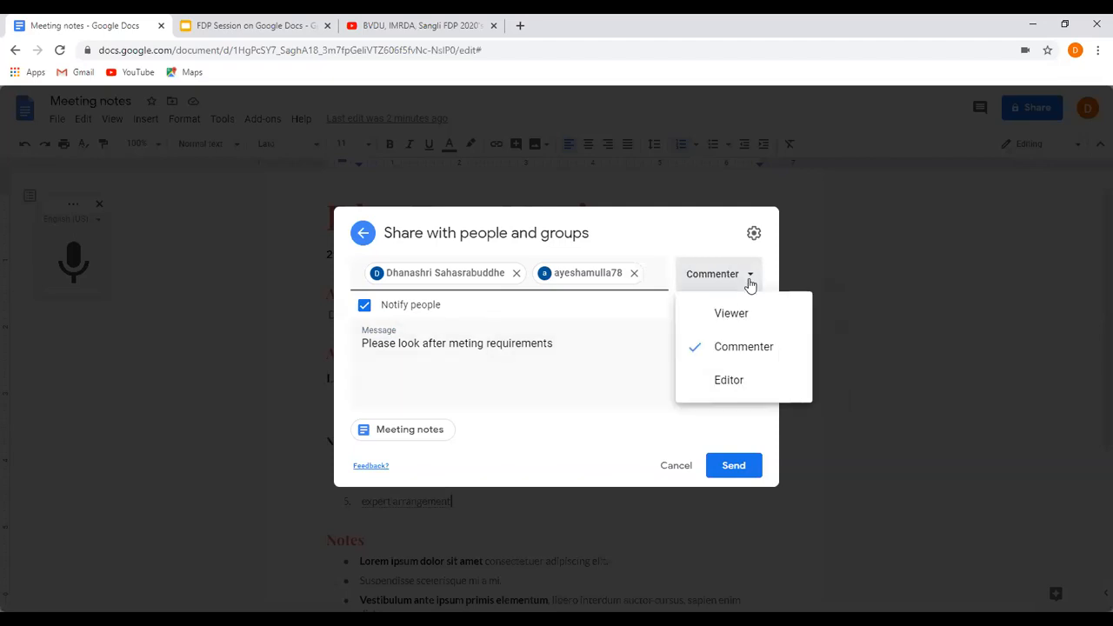
{"action": "left_click", "coordinate": [706, 386]}
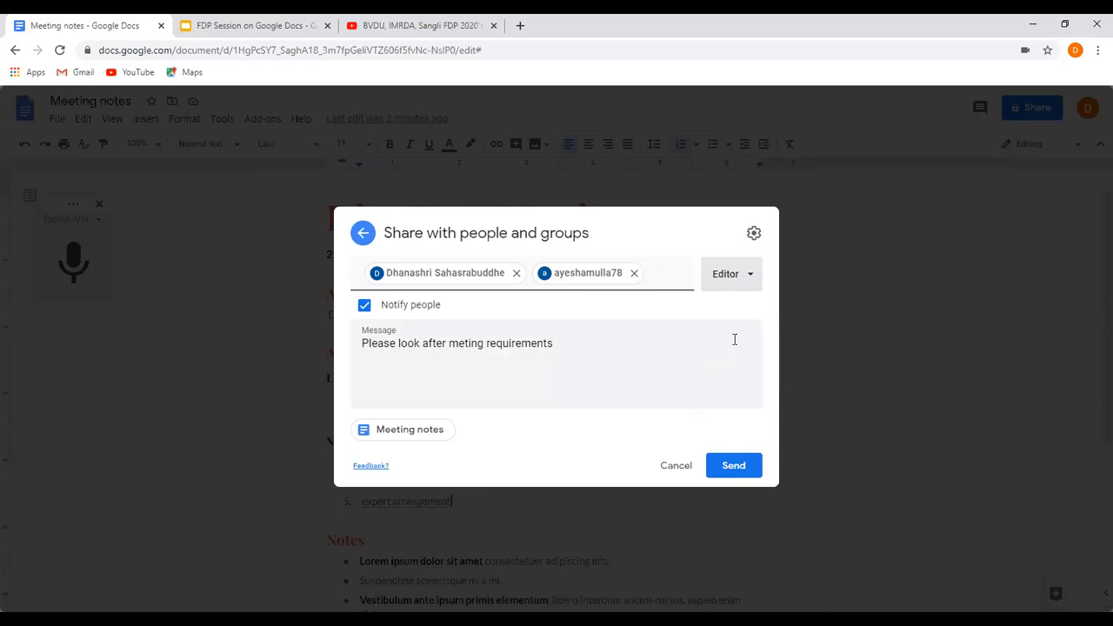
{"action": "left_click", "coordinate": [736, 467]}
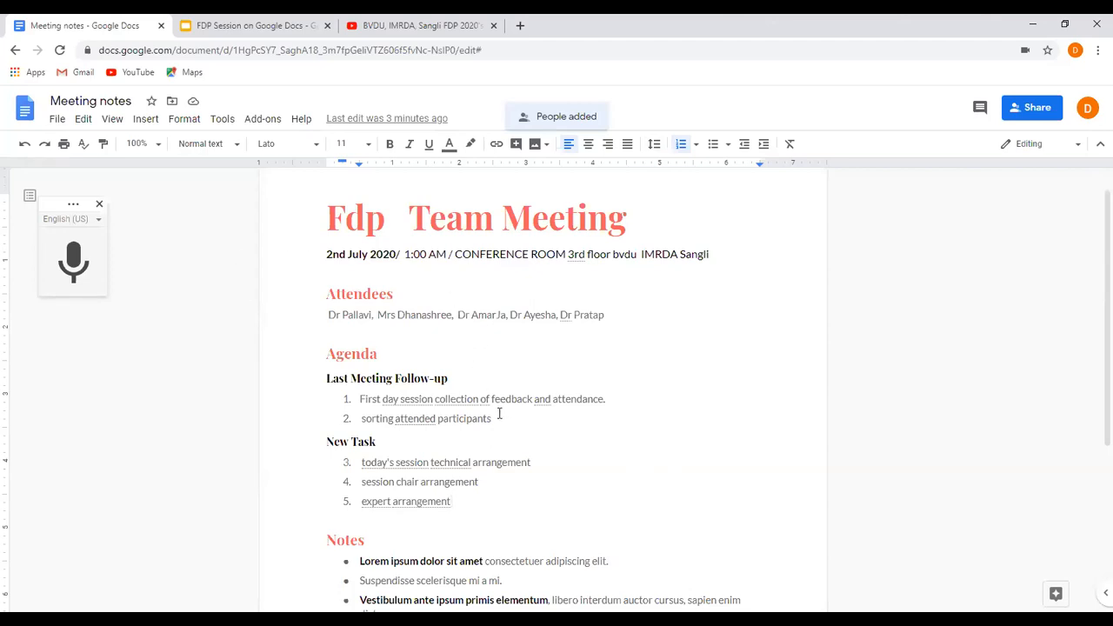
Go back to the template gallery and look through the resume, letter, personal, work and sales templates.
{"action": "left_click", "coordinate": [16, 54]}
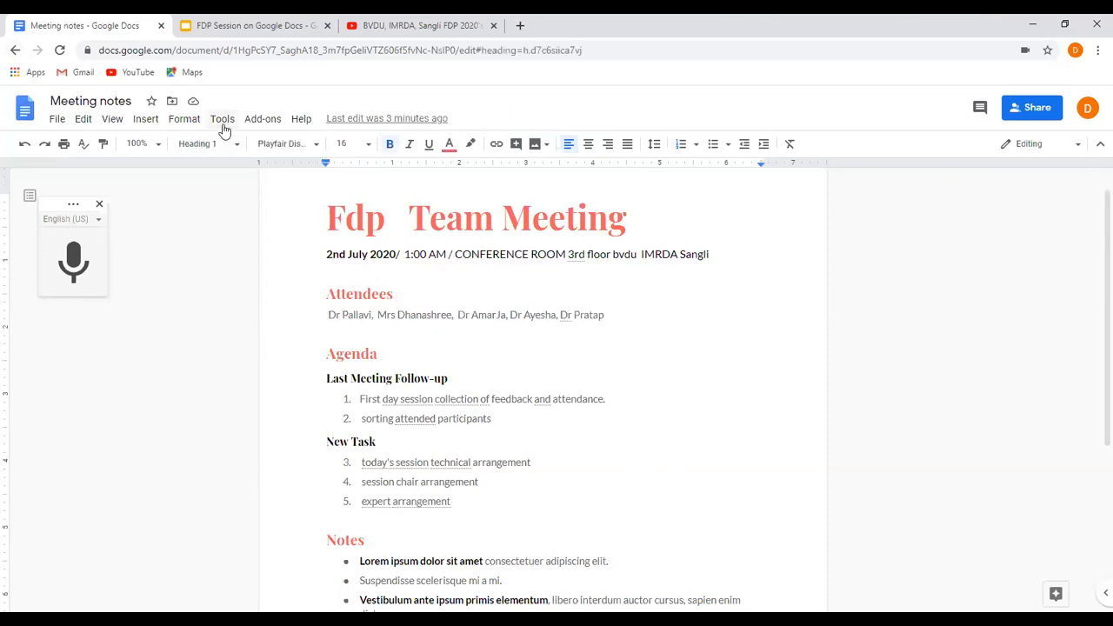
{"action": "left_click", "coordinate": [11, 51]}
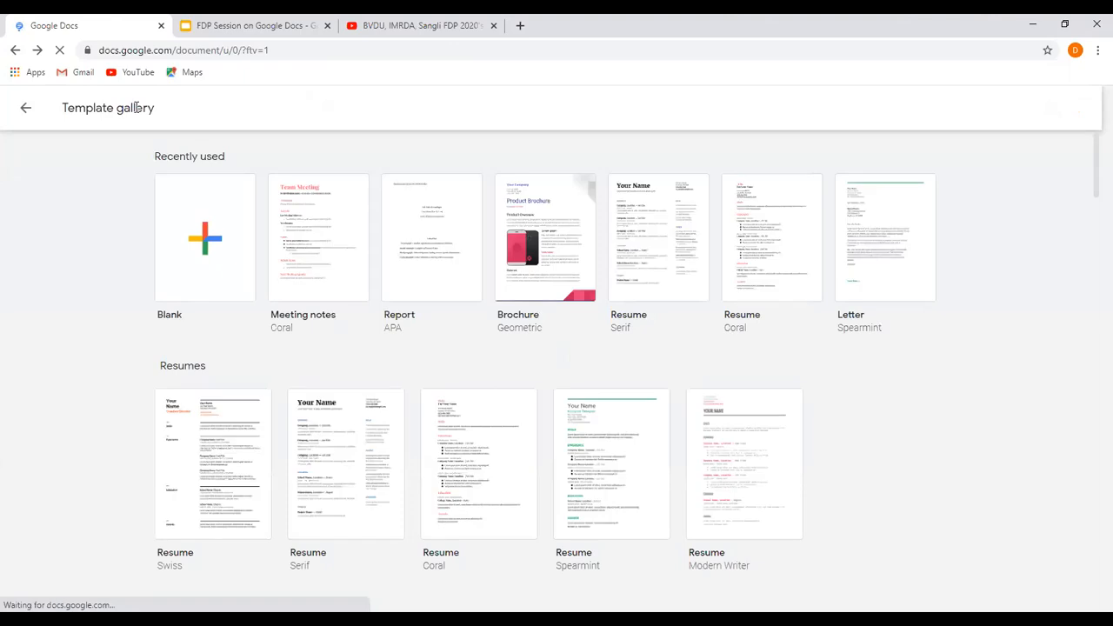
{"action": "scroll", "coordinate": [457, 252], "scroll_direction": "down", "scroll_amount": 2}
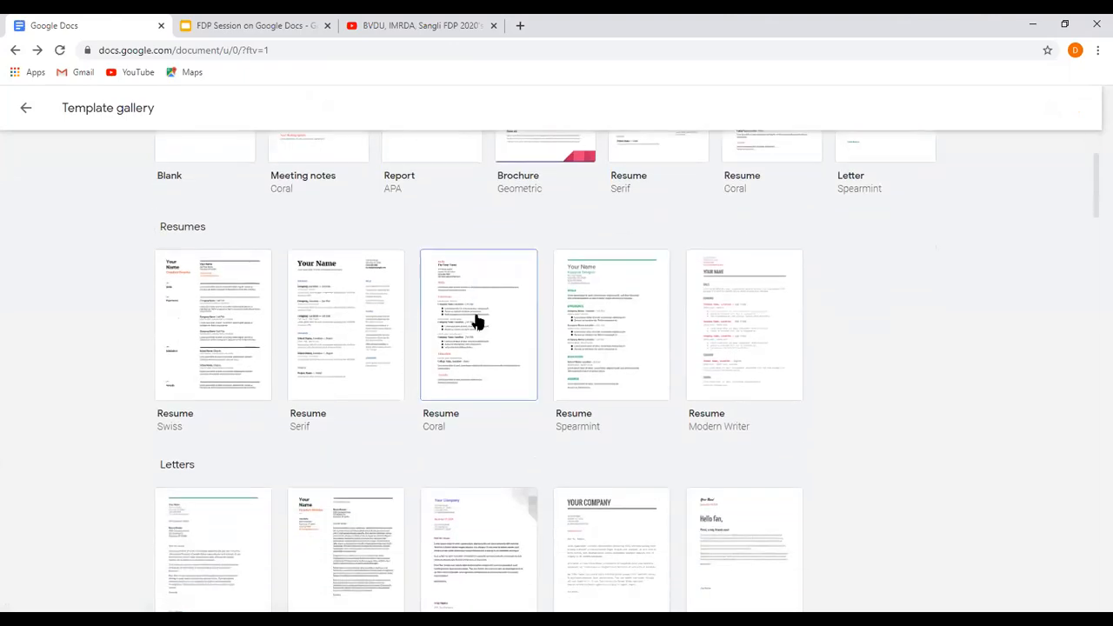
{"action": "scroll", "coordinate": [482, 358], "scroll_direction": "down", "scroll_amount": 3}
{"action": "scroll", "coordinate": [482, 358], "scroll_direction": "up", "scroll_amount": 3}
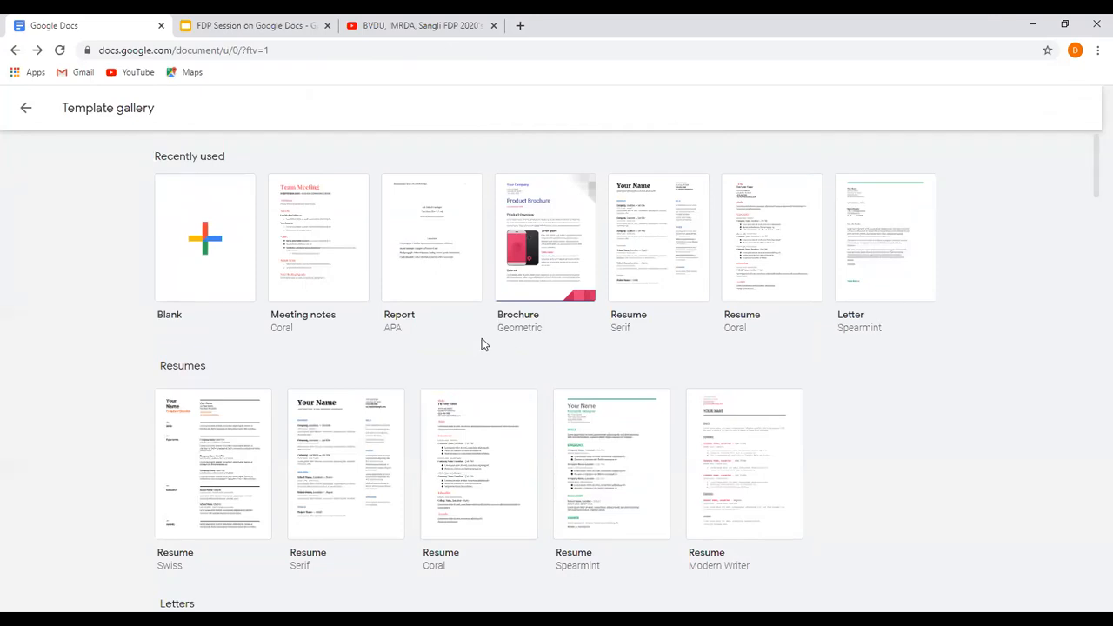
{"action": "scroll", "coordinate": [485, 361], "scroll_direction": "down", "scroll_amount": 4}
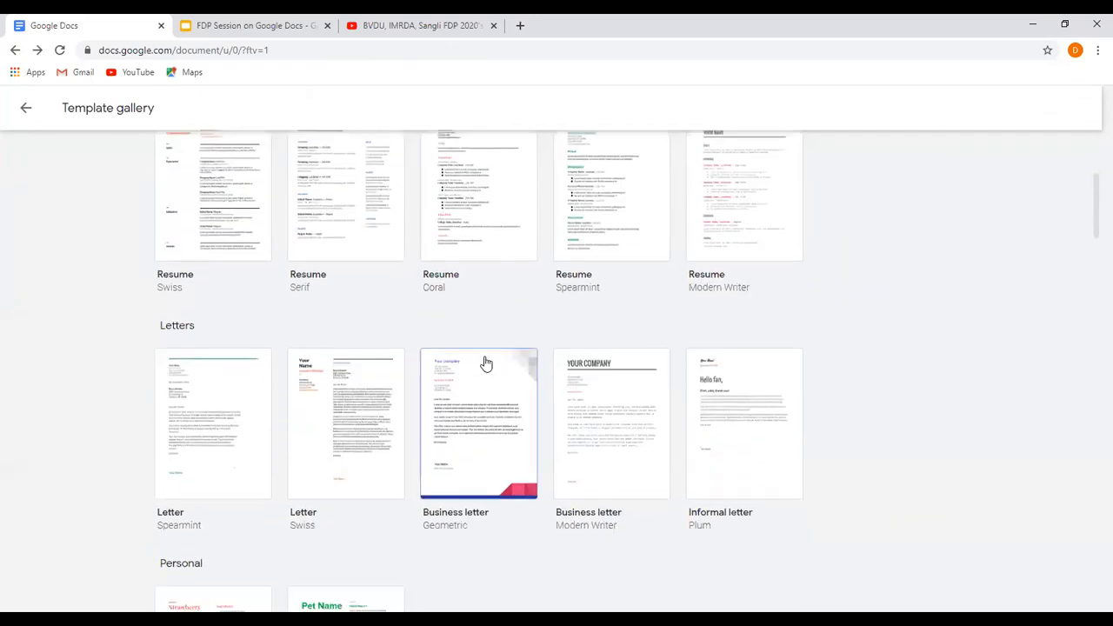
{"action": "scroll", "coordinate": [484, 361], "scroll_direction": "down", "scroll_amount": 7}
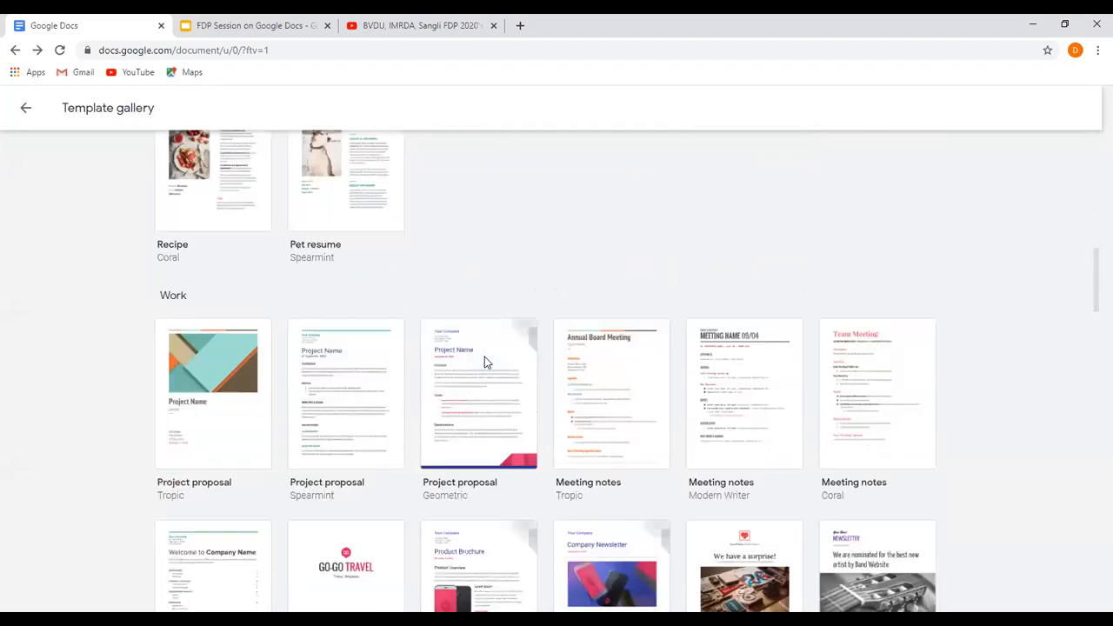
{"action": "scroll", "coordinate": [484, 357], "scroll_direction": "down", "scroll_amount": 3}
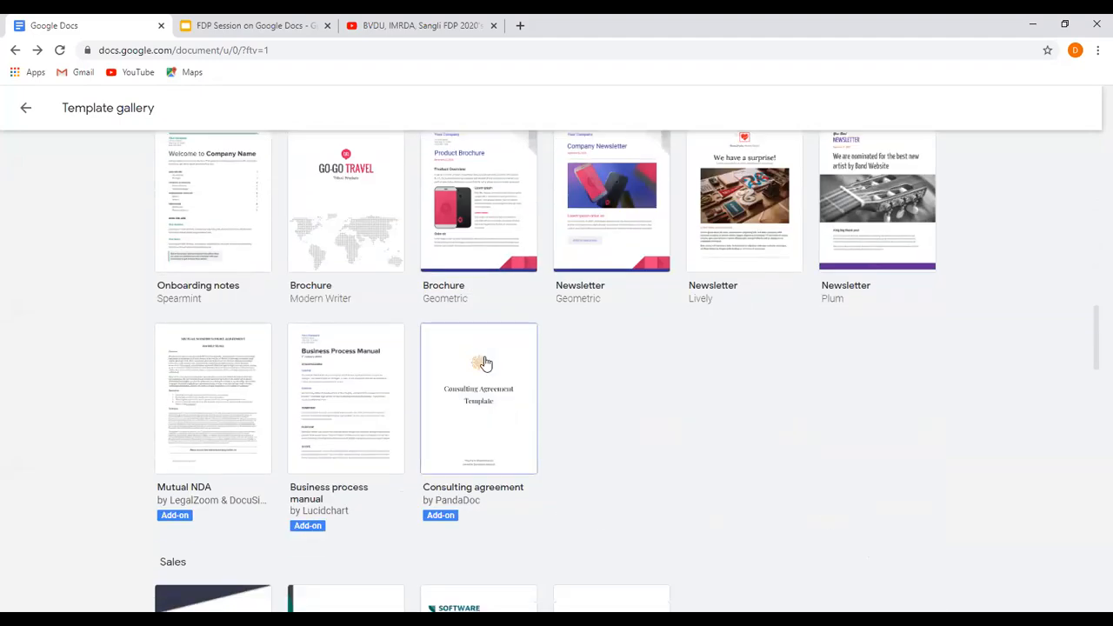
{"action": "scroll", "coordinate": [485, 362], "scroll_direction": "up", "scroll_amount": 1}
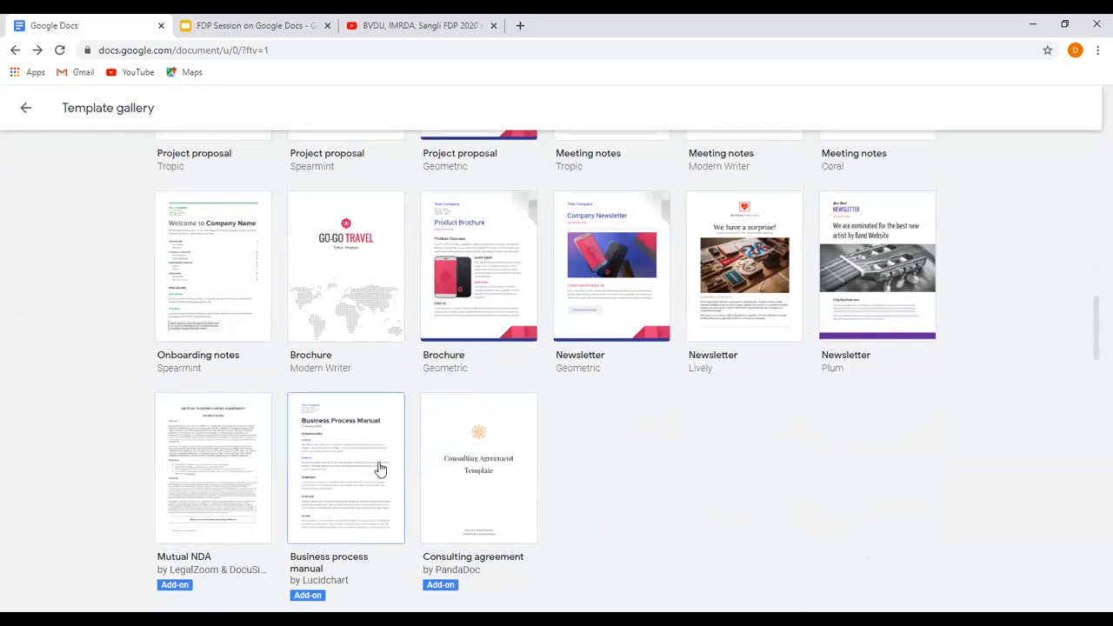
{"action": "scroll", "coordinate": [380, 469], "scroll_direction": "down", "scroll_amount": 3}
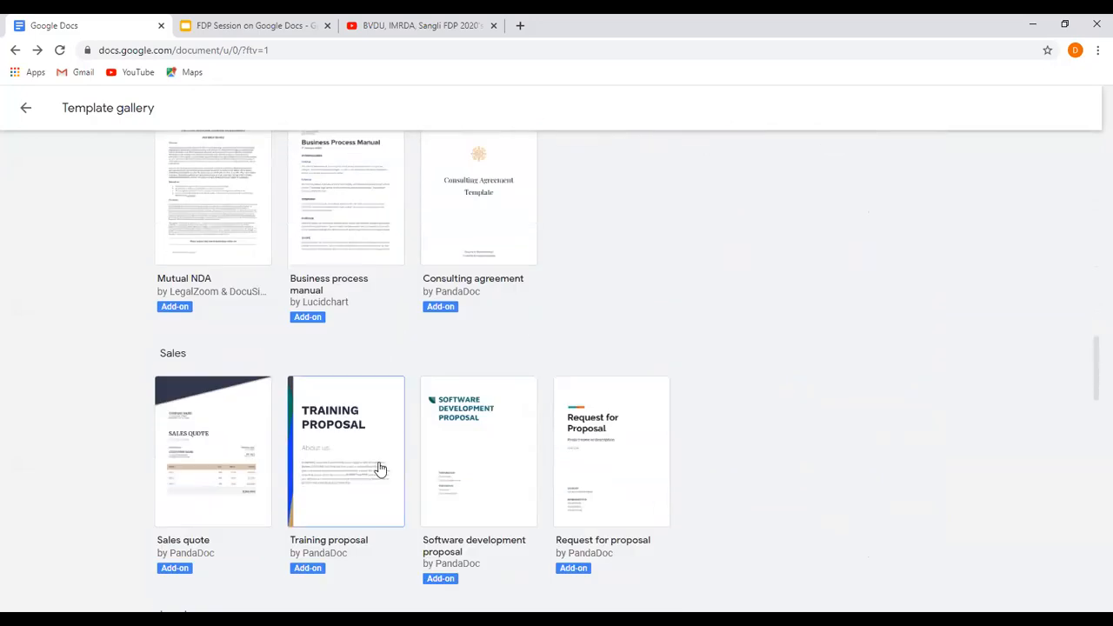
{"action": "scroll", "coordinate": [380, 469], "scroll_direction": "up", "scroll_amount": 2}
{"action": "scroll", "coordinate": [380, 469], "scroll_direction": "up", "scroll_amount": 4}
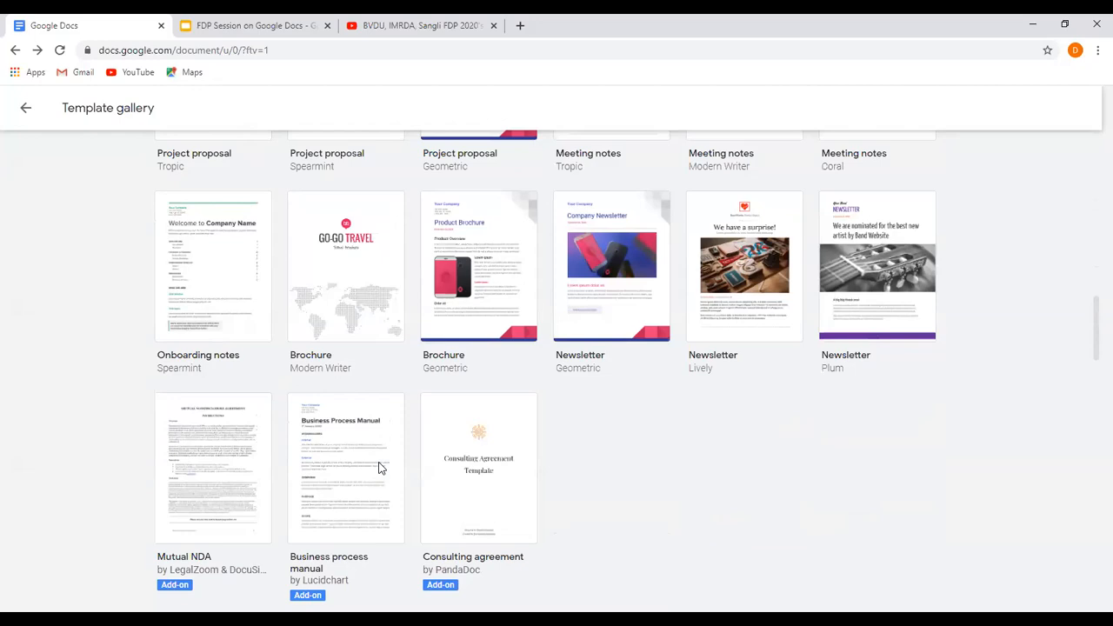
{"action": "scroll", "coordinate": [380, 470], "scroll_direction": "up", "scroll_amount": 5}
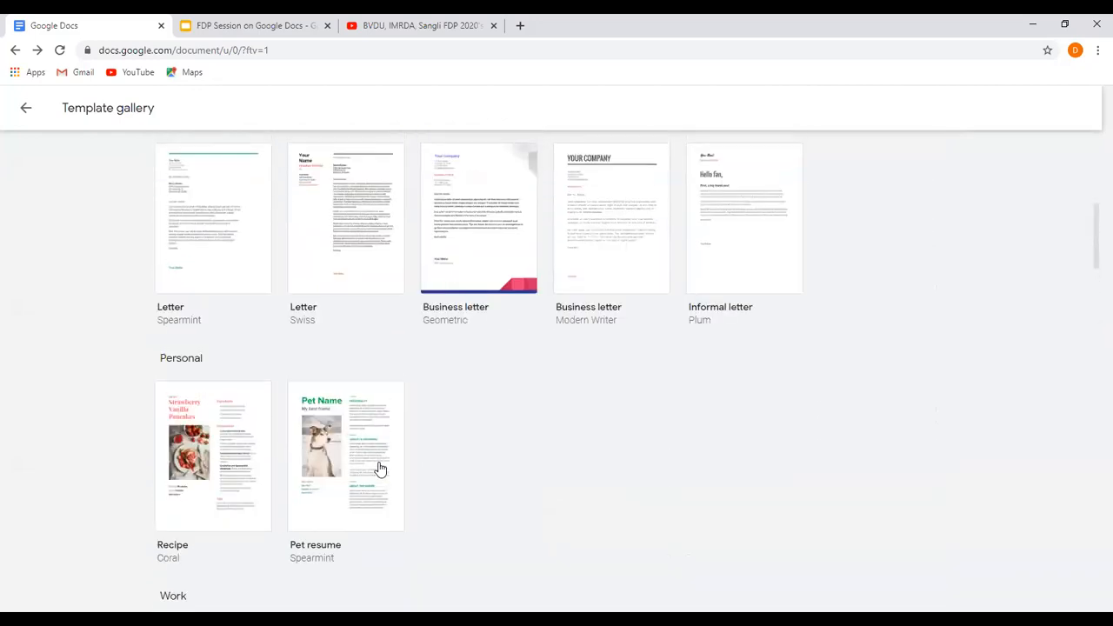
{"action": "scroll", "coordinate": [380, 470], "scroll_direction": "up", "scroll_amount": 4}
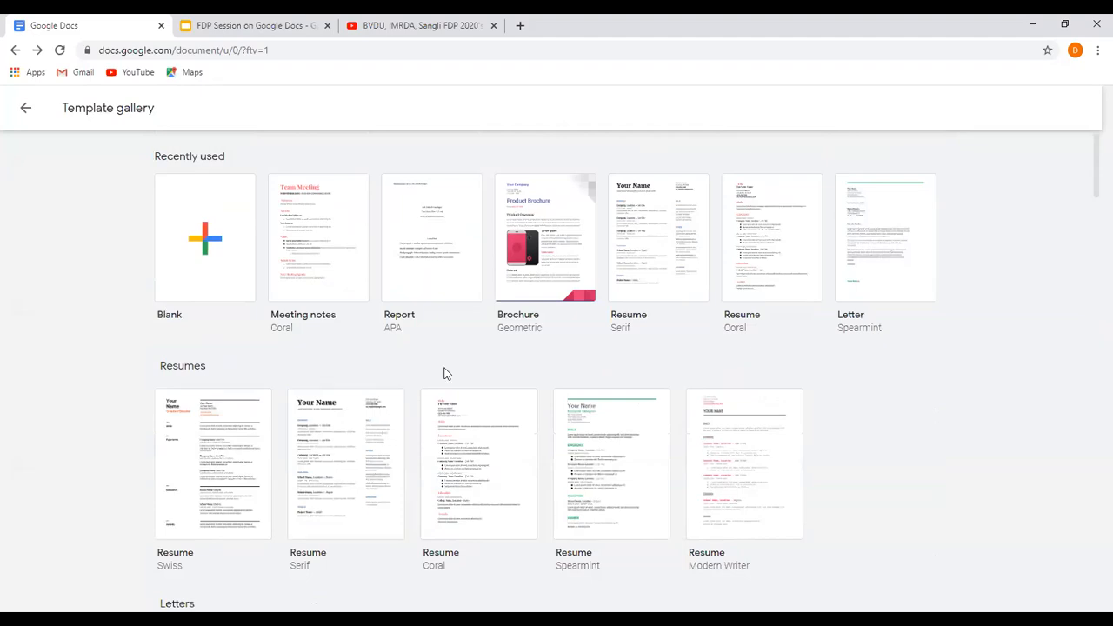
{"action": "scroll", "coordinate": [614, 430], "scroll_direction": "down", "scroll_amount": 2}
{"action": "scroll", "coordinate": [614, 430], "scroll_direction": "down", "scroll_amount": 8}
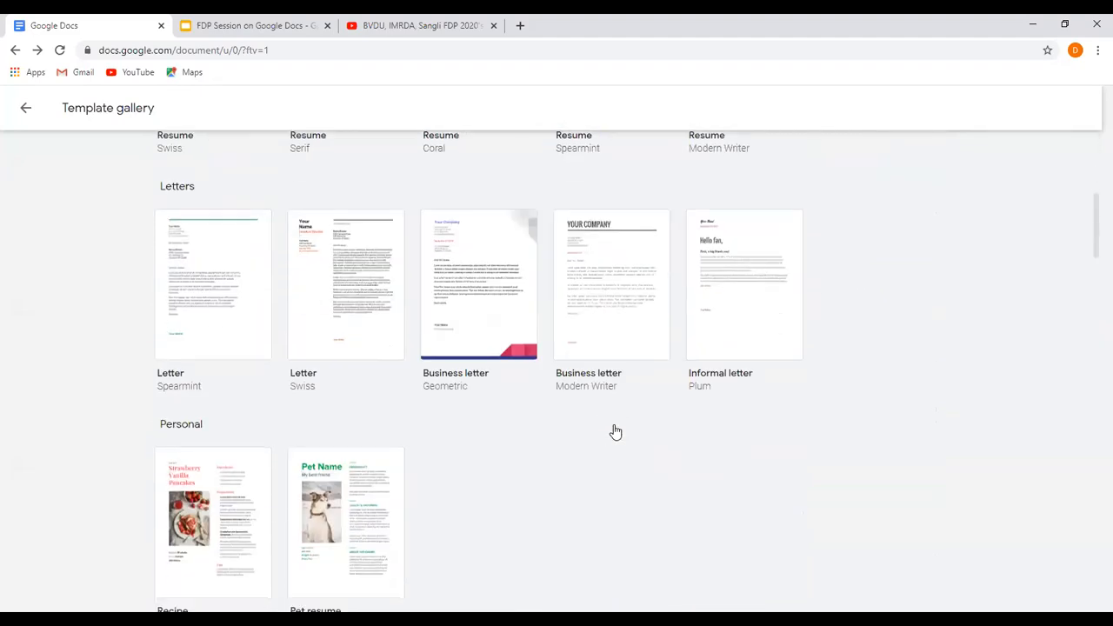
{"action": "scroll", "coordinate": [614, 429], "scroll_direction": "down", "scroll_amount": 2}
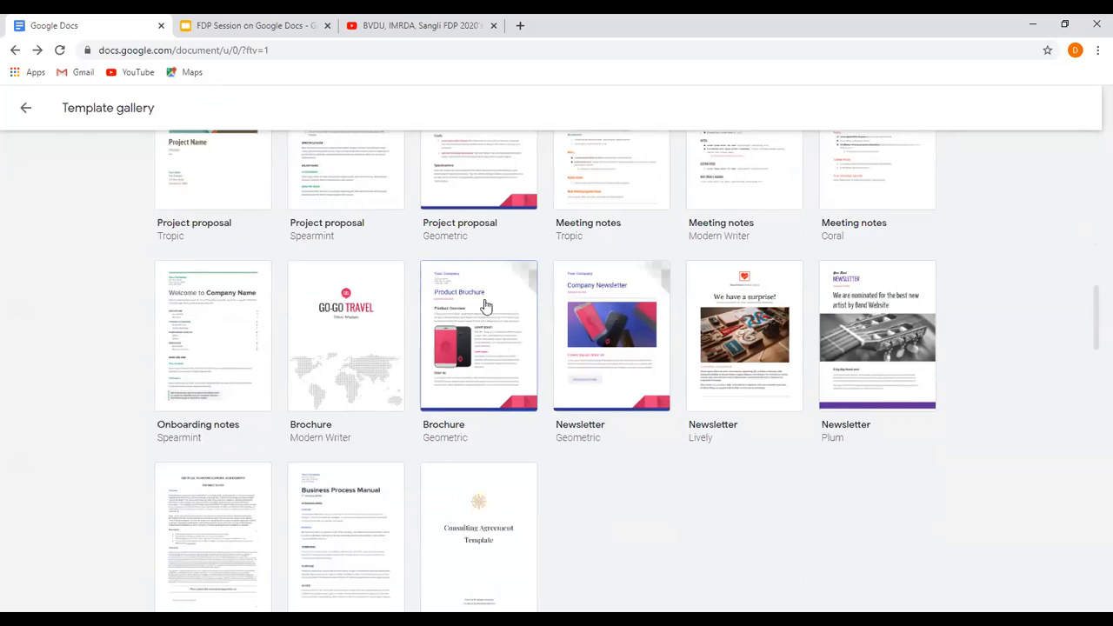
{"action": "scroll", "coordinate": [499, 369], "scroll_direction": "up", "scroll_amount": 10}
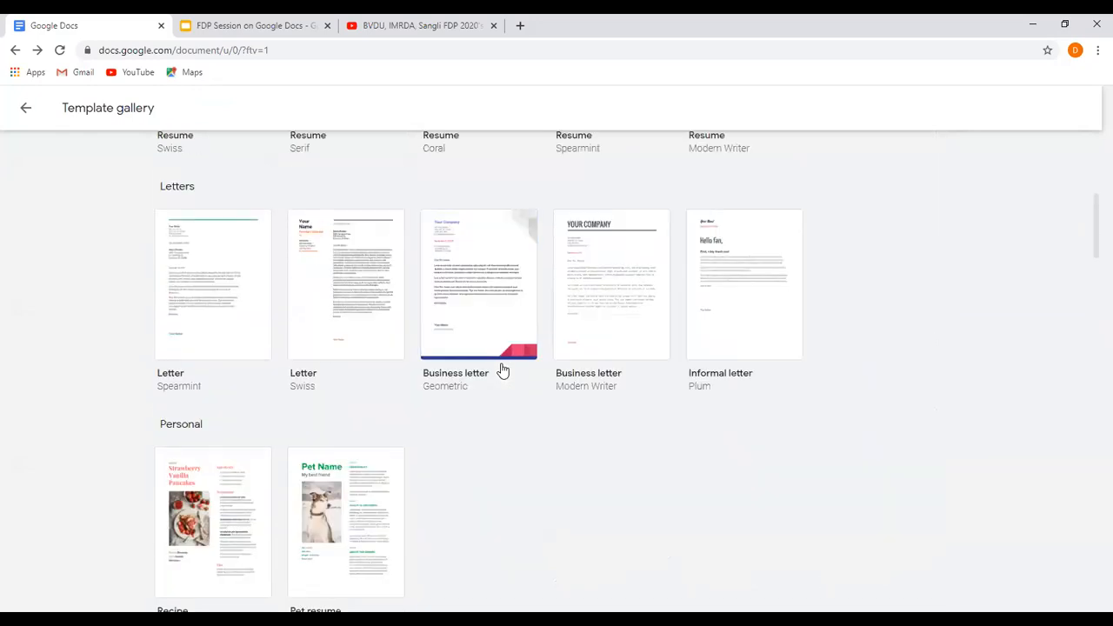
Return to the Docs home page and open the recent document "Translated copy of Untitled document".
{"action": "left_click", "coordinate": [17, 108]}
{"action": "scroll", "coordinate": [501, 355], "scroll_direction": "down", "scroll_amount": 2}
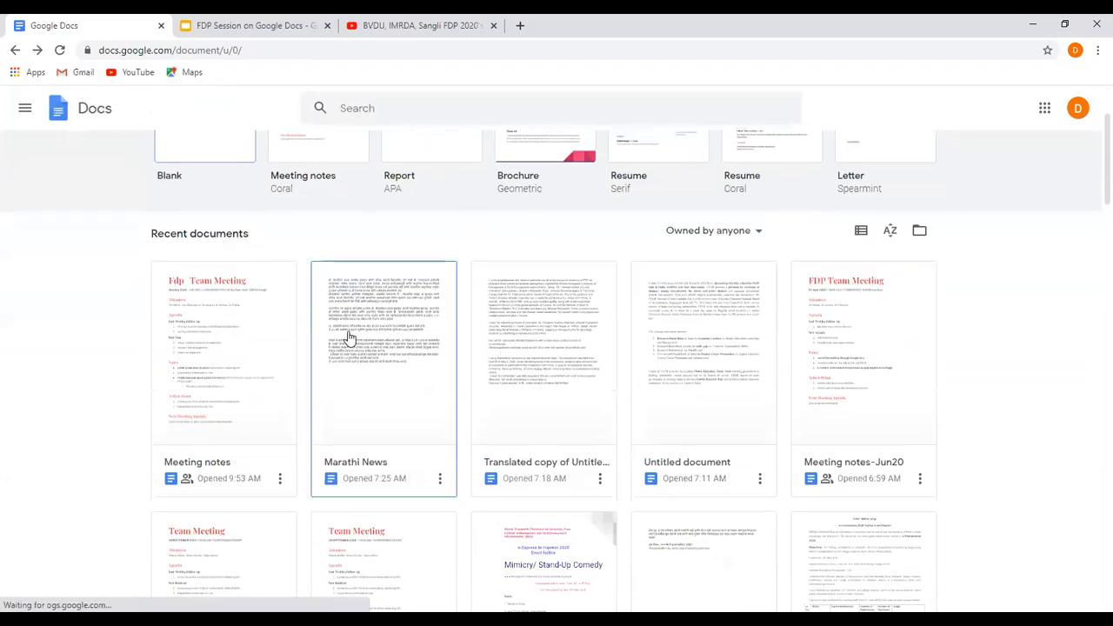
{"action": "left_click", "coordinate": [585, 359]}
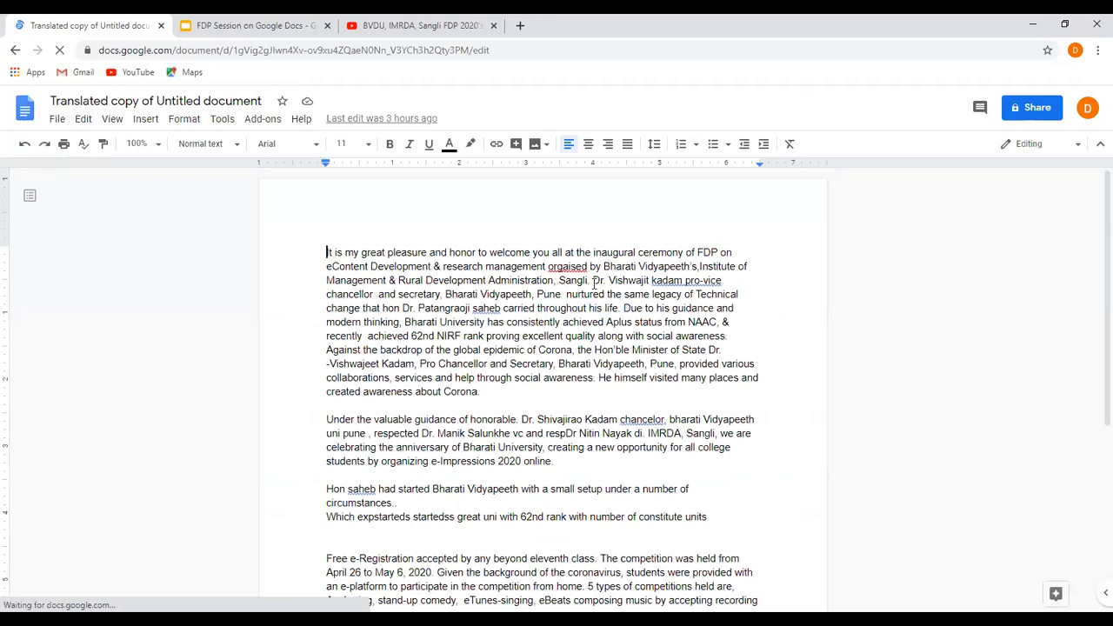
Delete the welcome sentence at the start of the document and add a blank line after the first paragraph ending in "awareness.".
{"action": "left_click", "coordinate": [594, 280], "text": "shift"}
{"action": "key", "text": "BackSpace"}
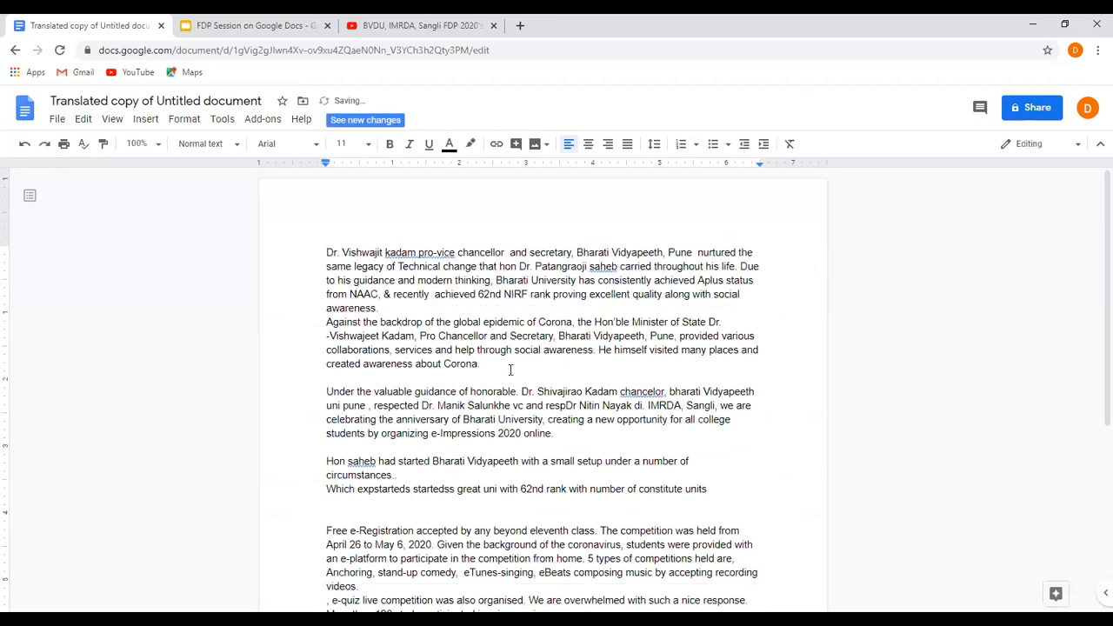
{"action": "left_click", "coordinate": [406, 313]}
{"action": "key", "text": "Return"}
Justify all of the document's text, from the first paragraph to the closing line.
{"action": "left_click", "coordinate": [325, 254]}
{"action": "scroll", "coordinate": [660, 446], "scroll_direction": "down", "scroll_amount": 3}
{"action": "left_click", "coordinate": [680, 428], "text": "shift"}
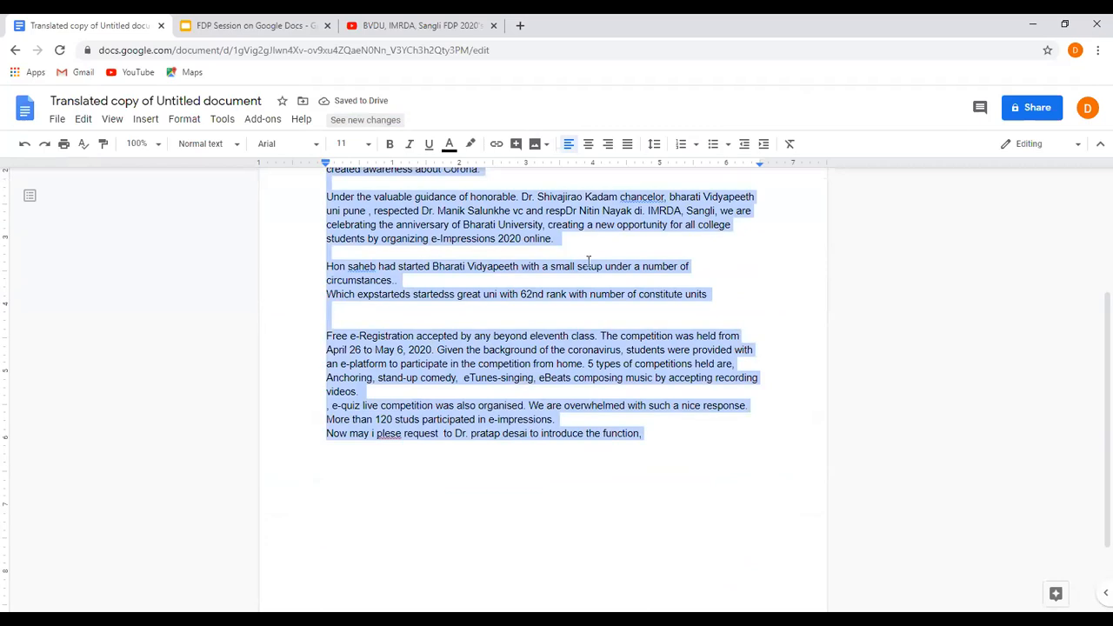
{"action": "left_click", "coordinate": [626, 143]}
{"action": "left_click", "coordinate": [651, 377]}
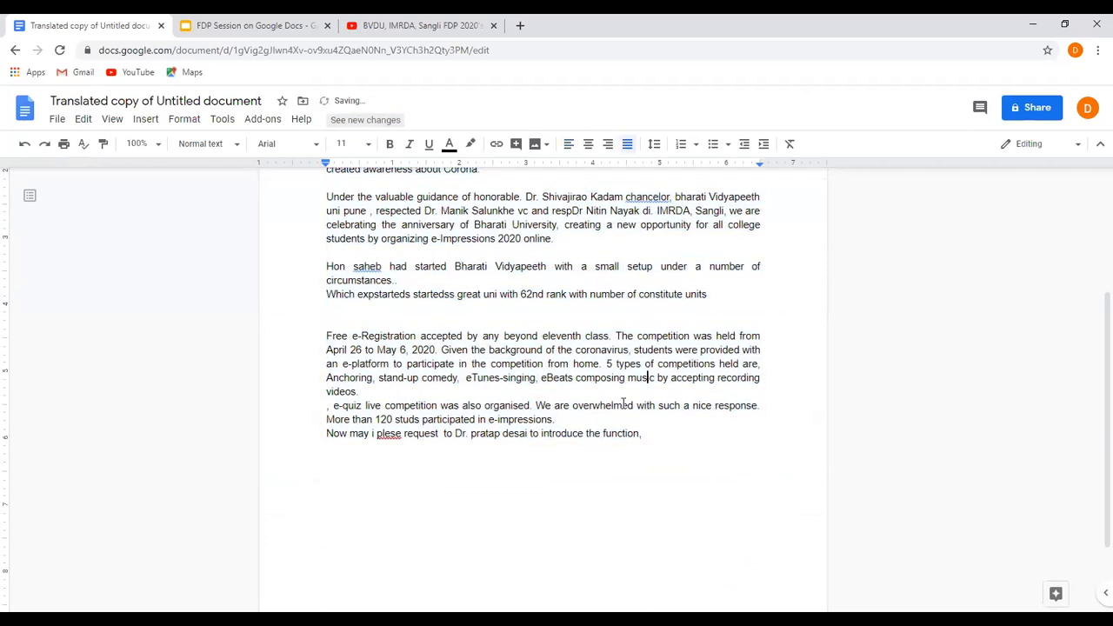
{"action": "scroll", "coordinate": [622, 403], "scroll_direction": "up", "scroll_amount": 3}
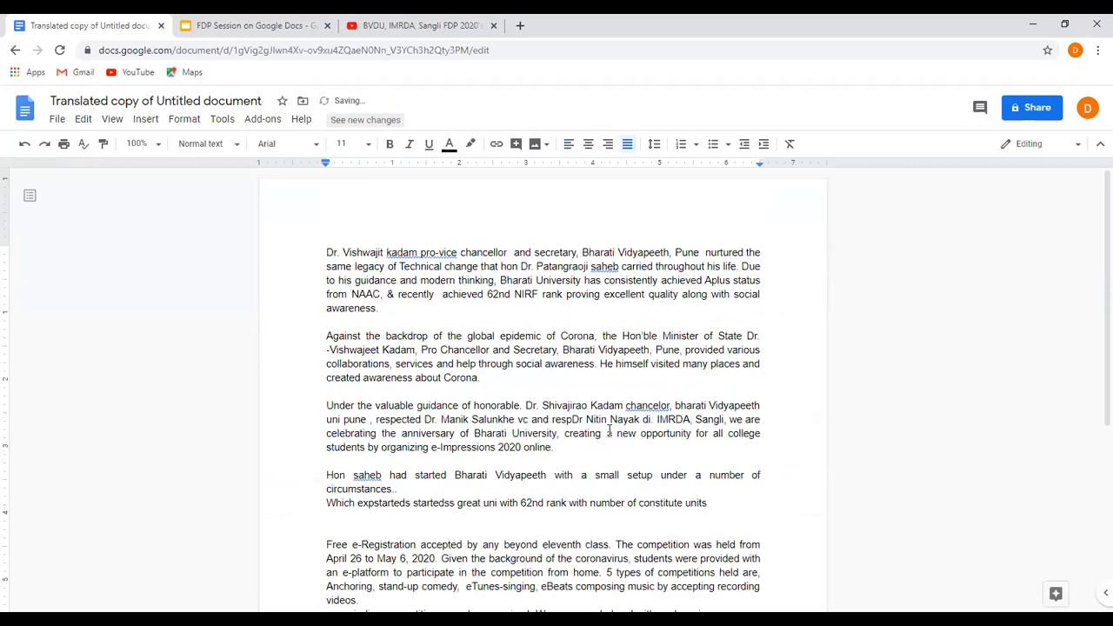
Start a translated copy of the document and title the new document "News Draft".
{"action": "left_click", "coordinate": [222, 122]}
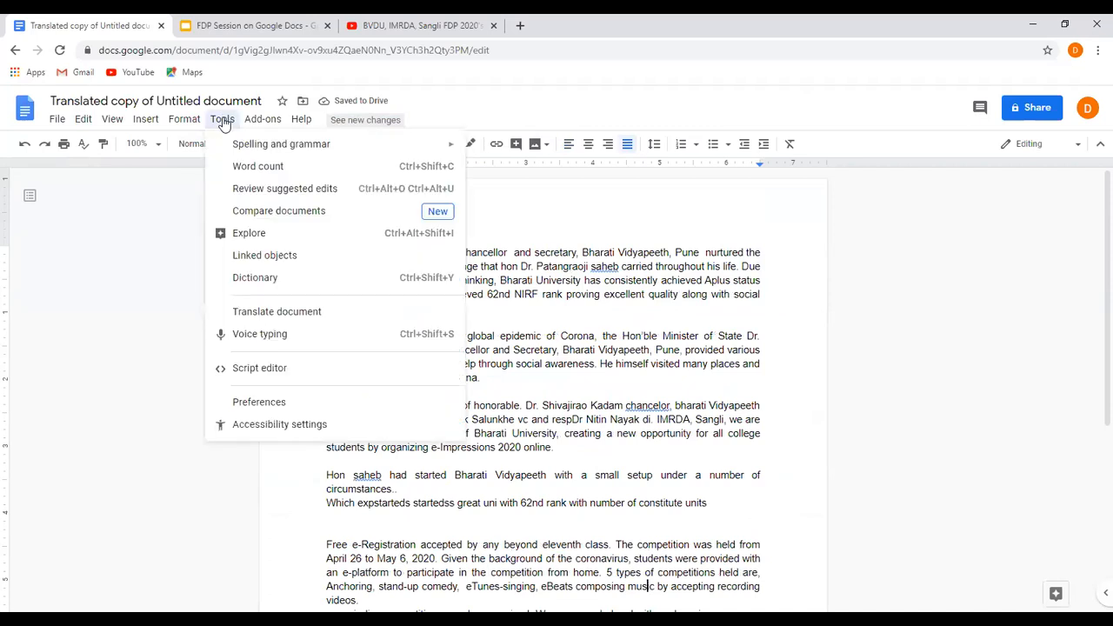
{"action": "left_click", "coordinate": [249, 313]}
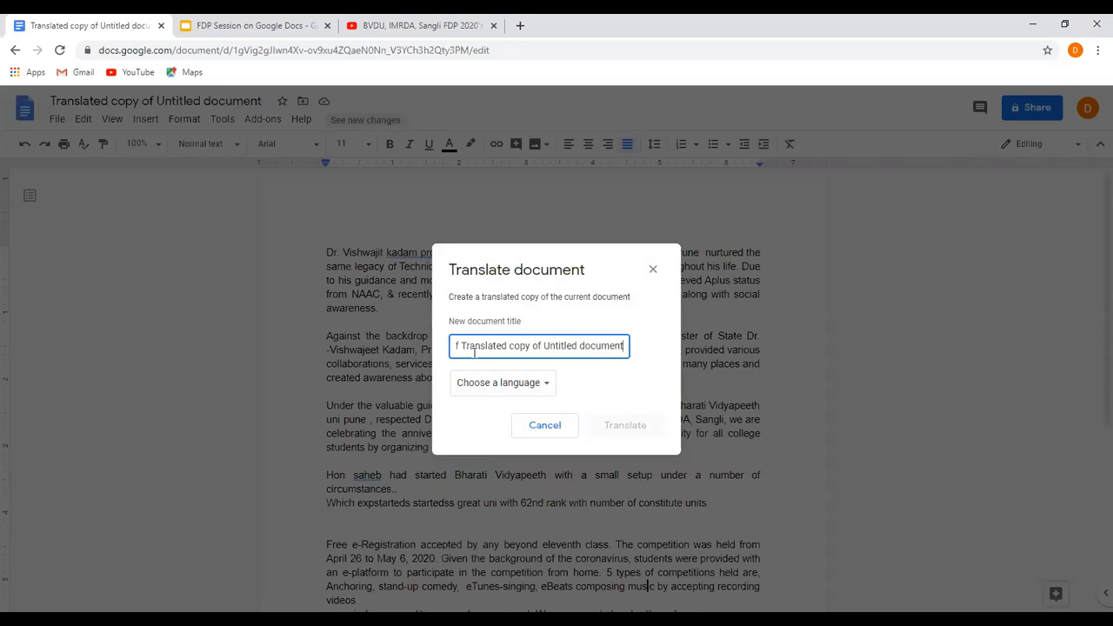
{"action": "key", "text": "ctrl+a"}
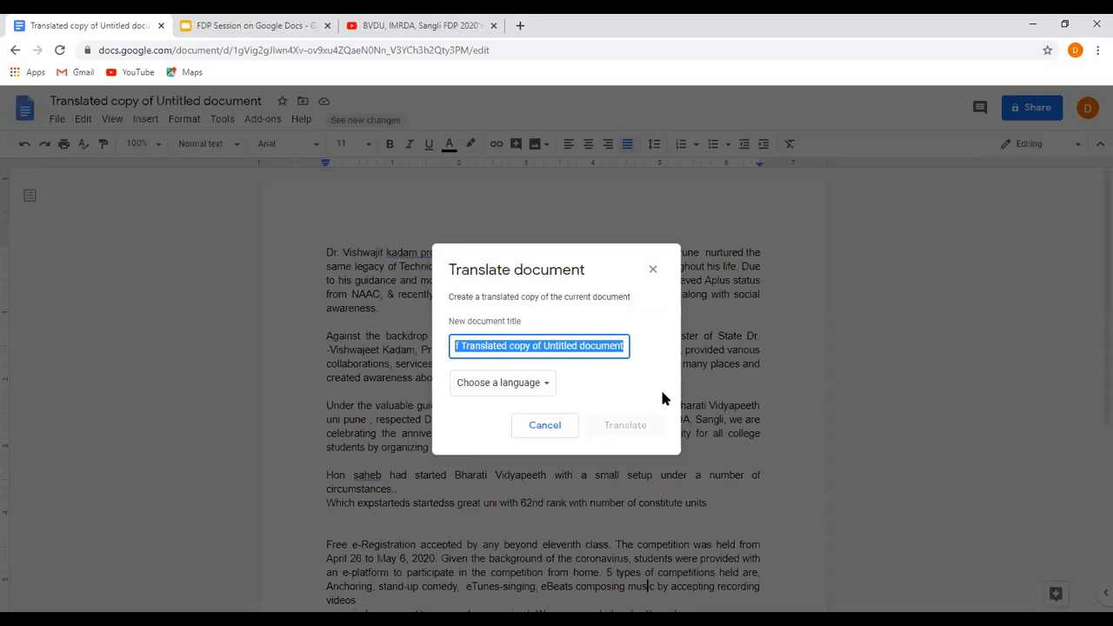
{"action": "type", "text": "N"}
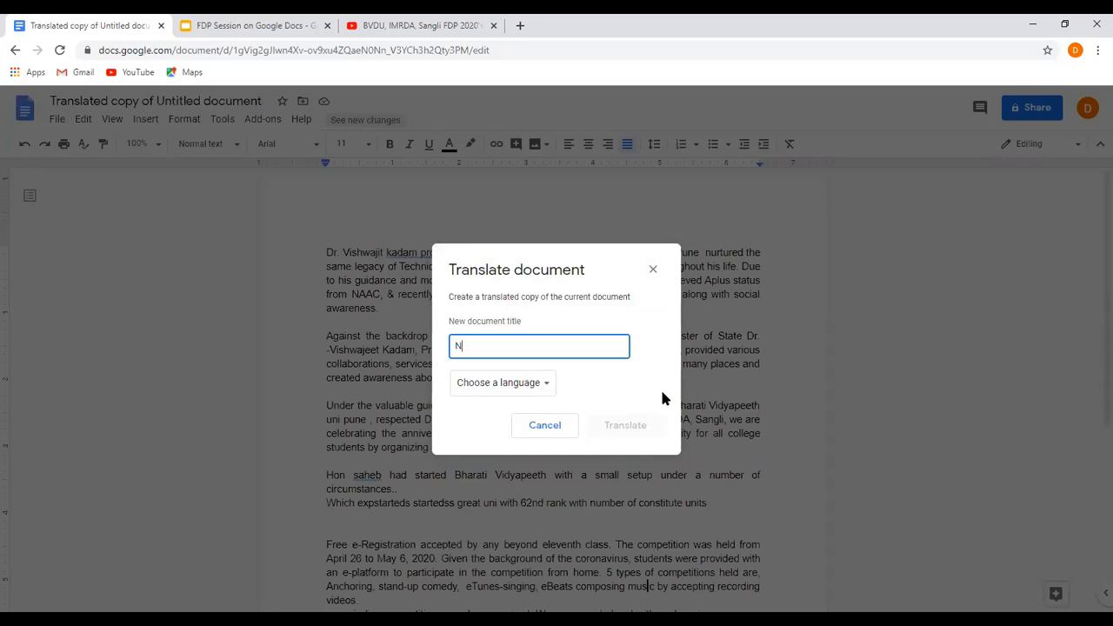
{"action": "type", "text": "ews Draft"}
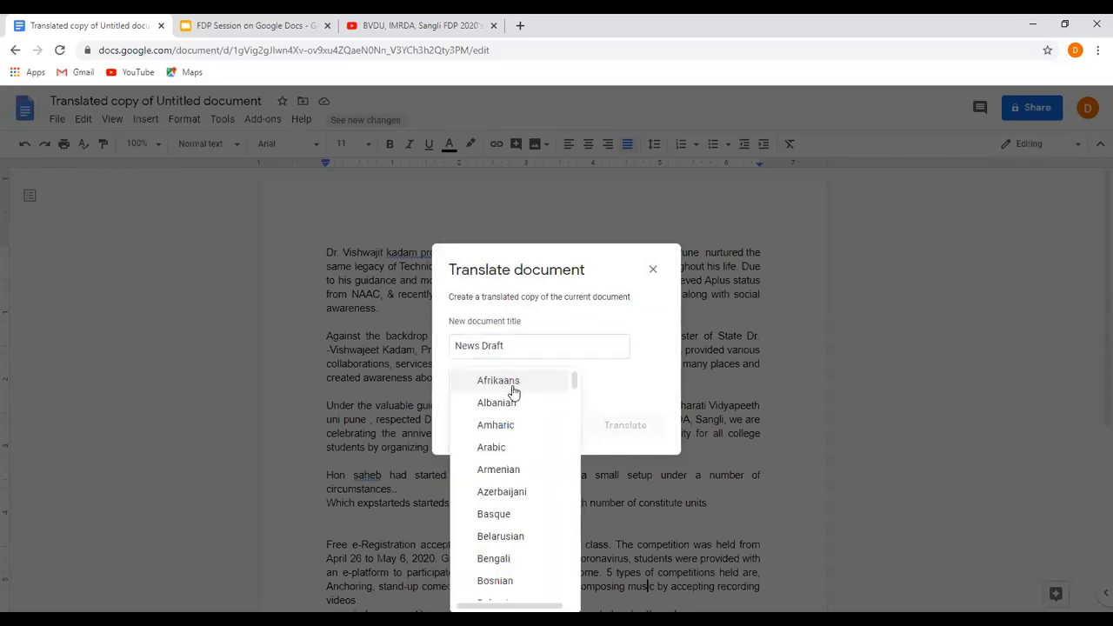
Choose Marathi as the target language and create the translated copy.
{"action": "scroll", "coordinate": [513, 391], "scroll_direction": "down", "scroll_amount": 5}
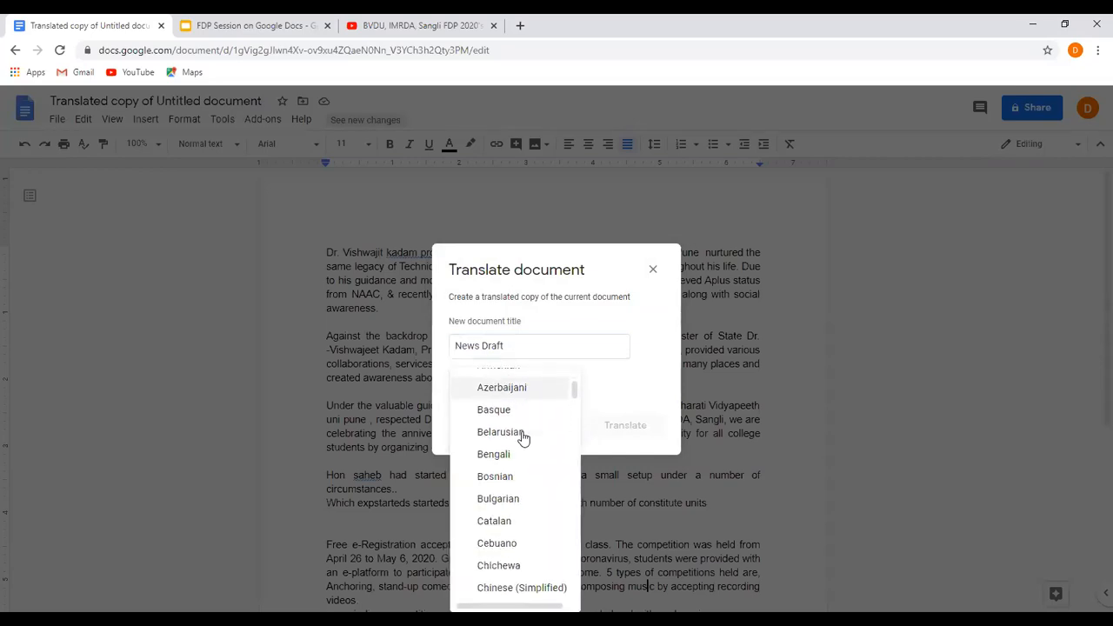
{"action": "scroll", "coordinate": [523, 437], "scroll_direction": "down", "scroll_amount": 5}
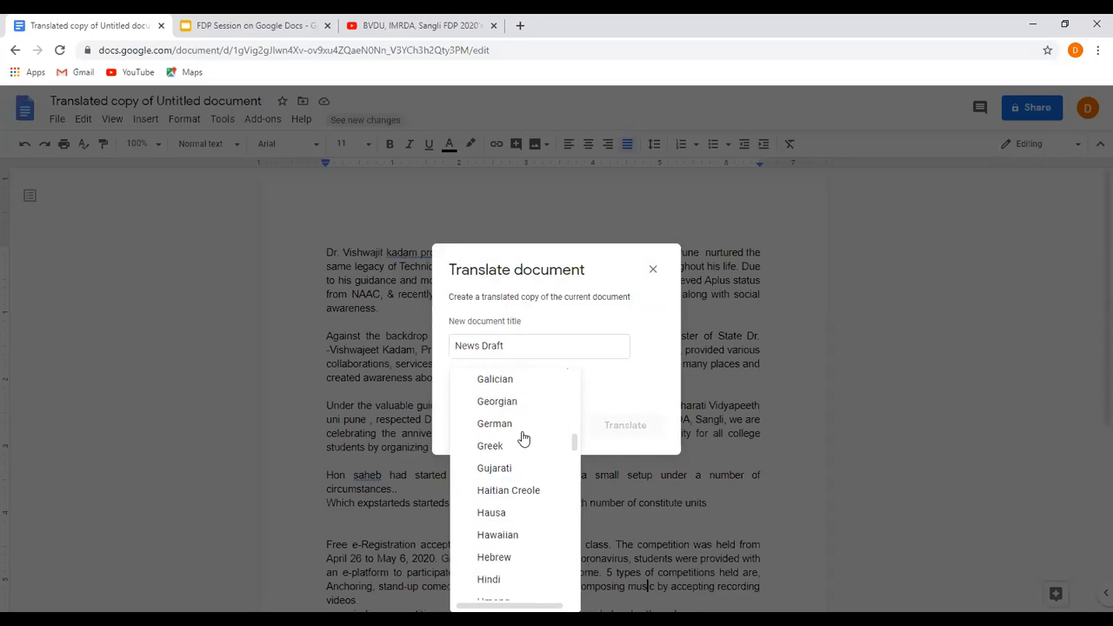
{"action": "scroll", "coordinate": [523, 437], "scroll_direction": "down", "scroll_amount": 10}
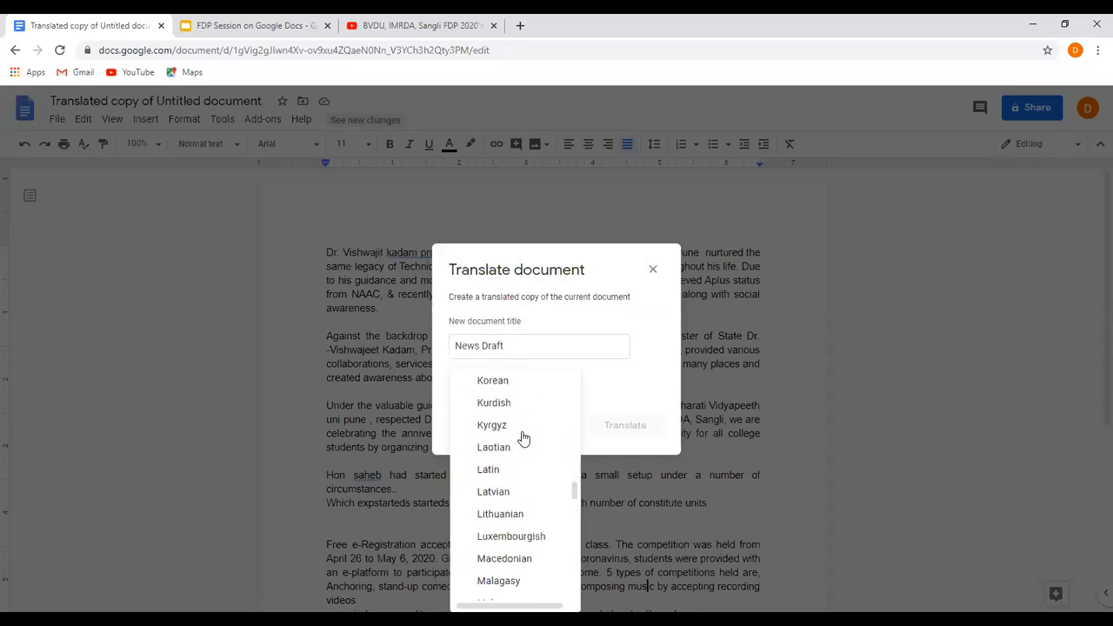
{"action": "scroll", "coordinate": [524, 437], "scroll_direction": "up", "scroll_amount": 12}
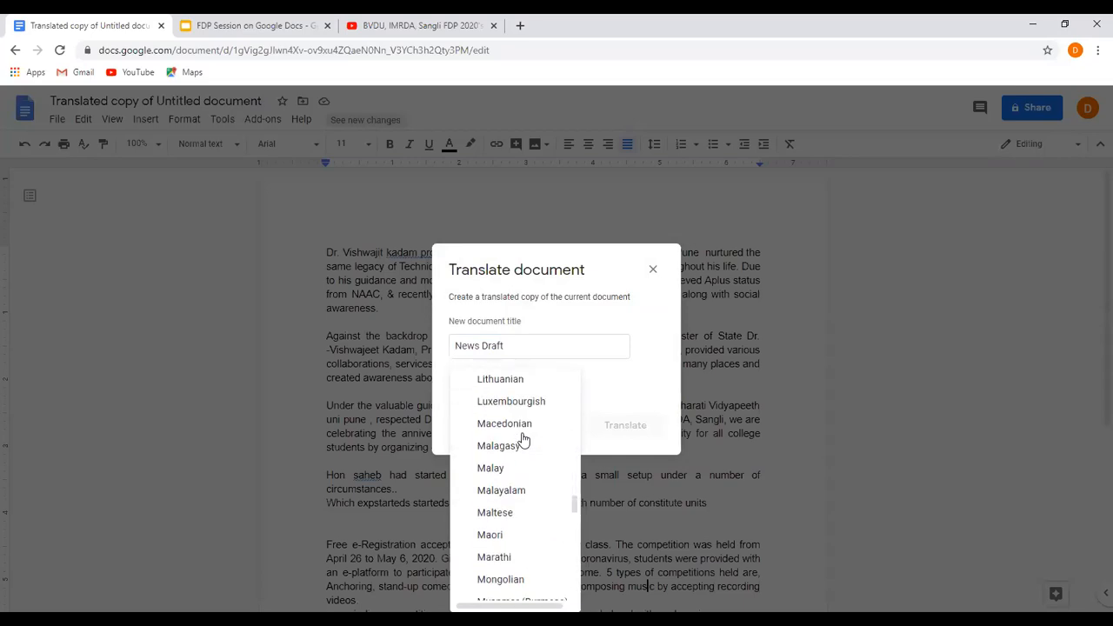
{"action": "scroll", "coordinate": [523, 440], "scroll_direction": "up", "scroll_amount": 6}
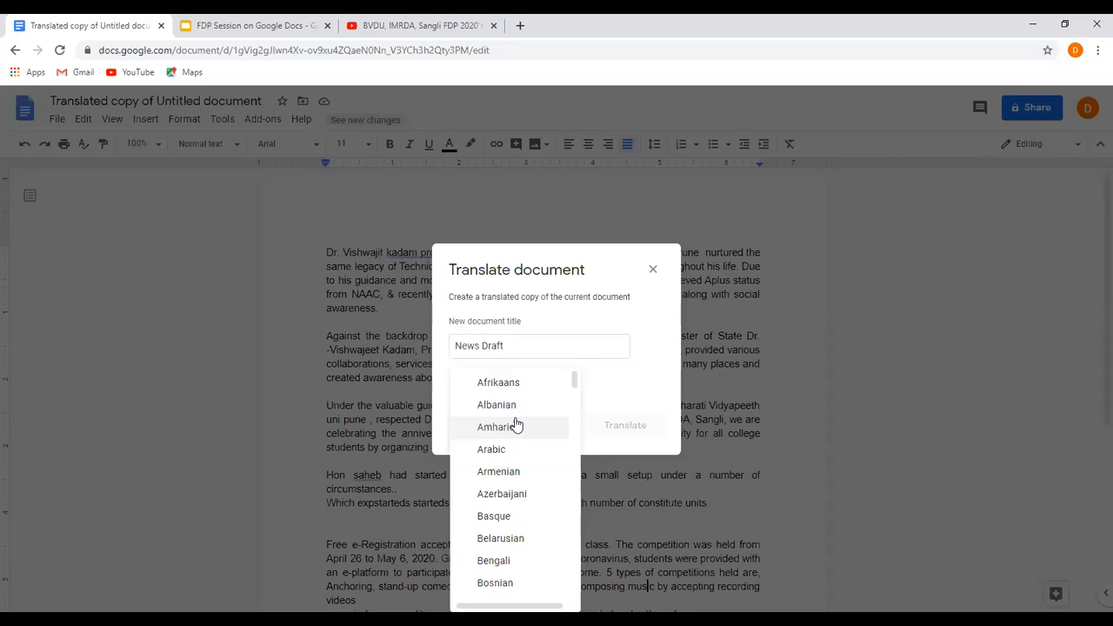
{"action": "scroll", "coordinate": [516, 425], "scroll_direction": "down", "scroll_amount": 15}
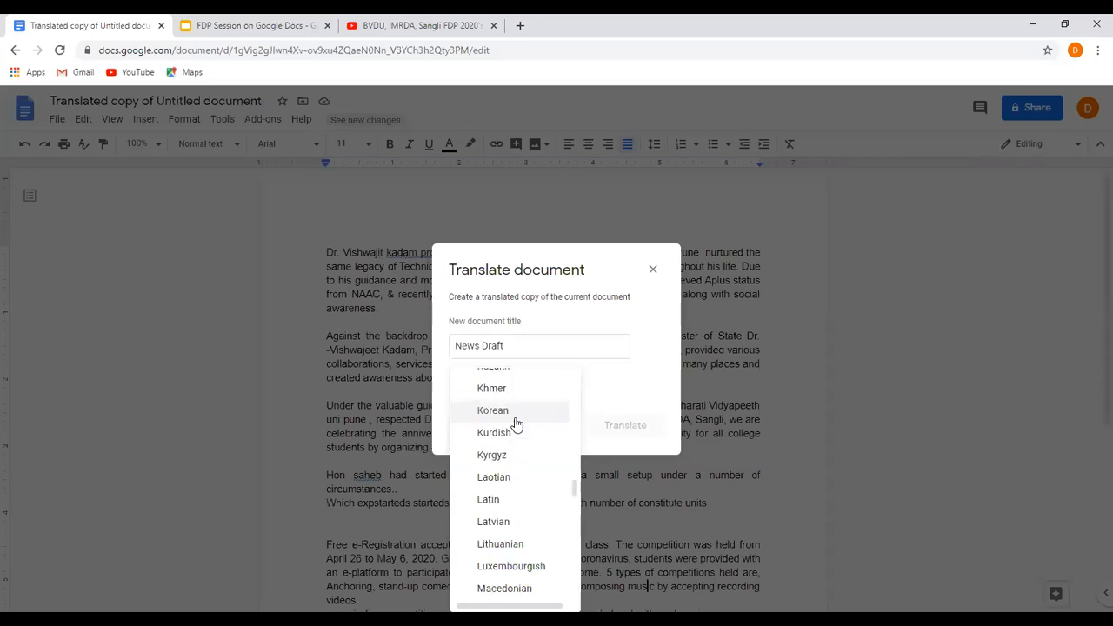
{"action": "scroll", "coordinate": [510, 440], "scroll_direction": "down", "scroll_amount": 1}
{"action": "scroll", "coordinate": [511, 442], "scroll_direction": "down", "scroll_amount": 1}
{"action": "scroll", "coordinate": [529, 541], "scroll_direction": "down", "scroll_amount": 1}
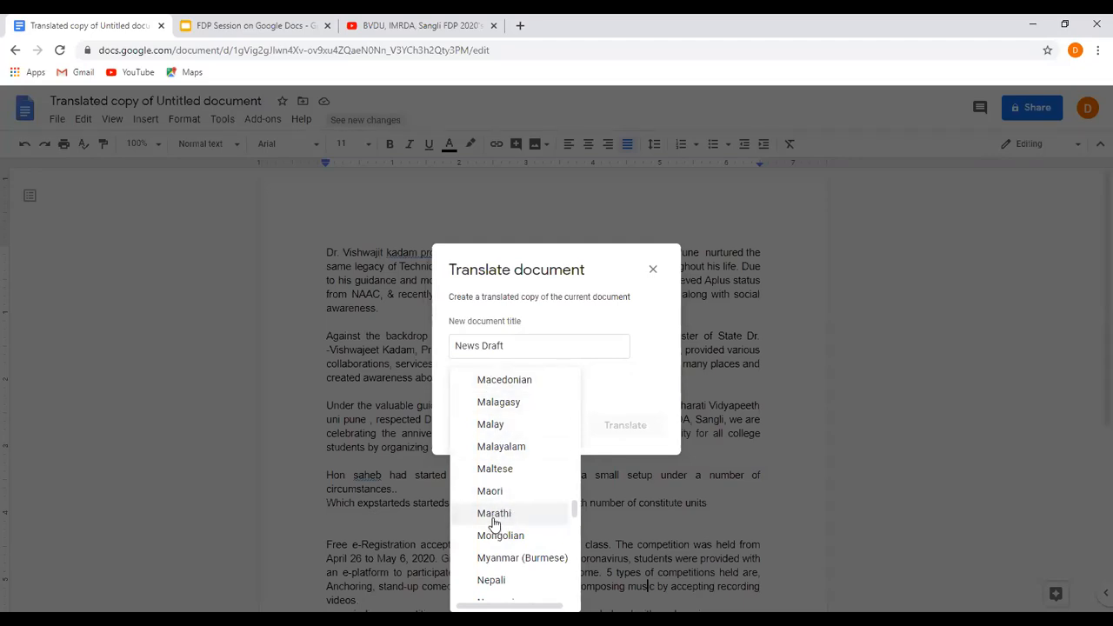
{"action": "left_click", "coordinate": [494, 514]}
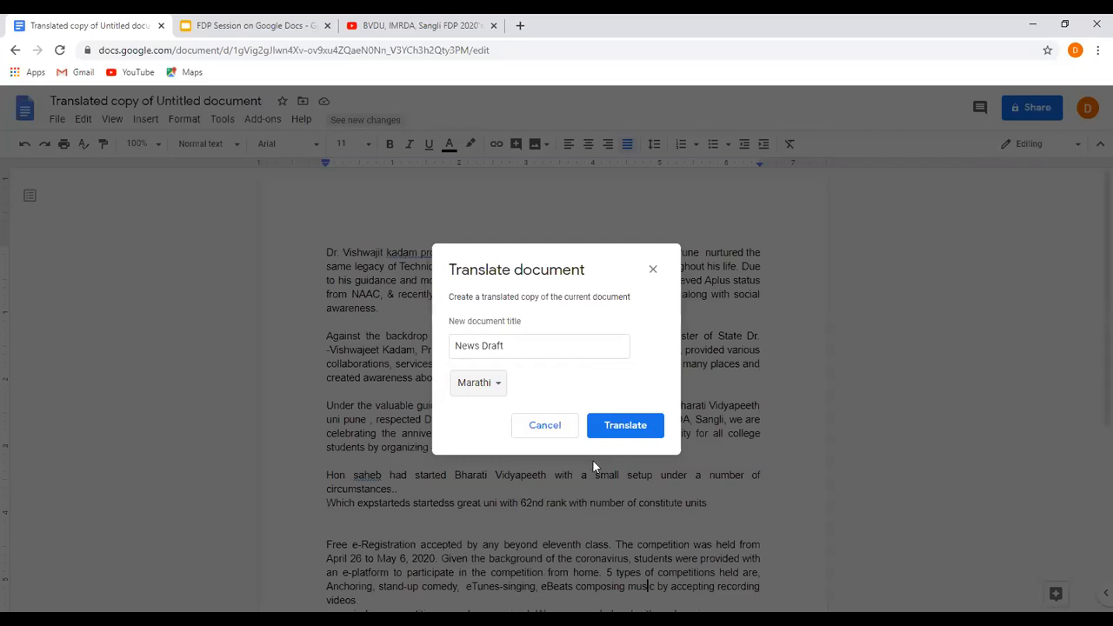
{"action": "left_click", "coordinate": [639, 439]}
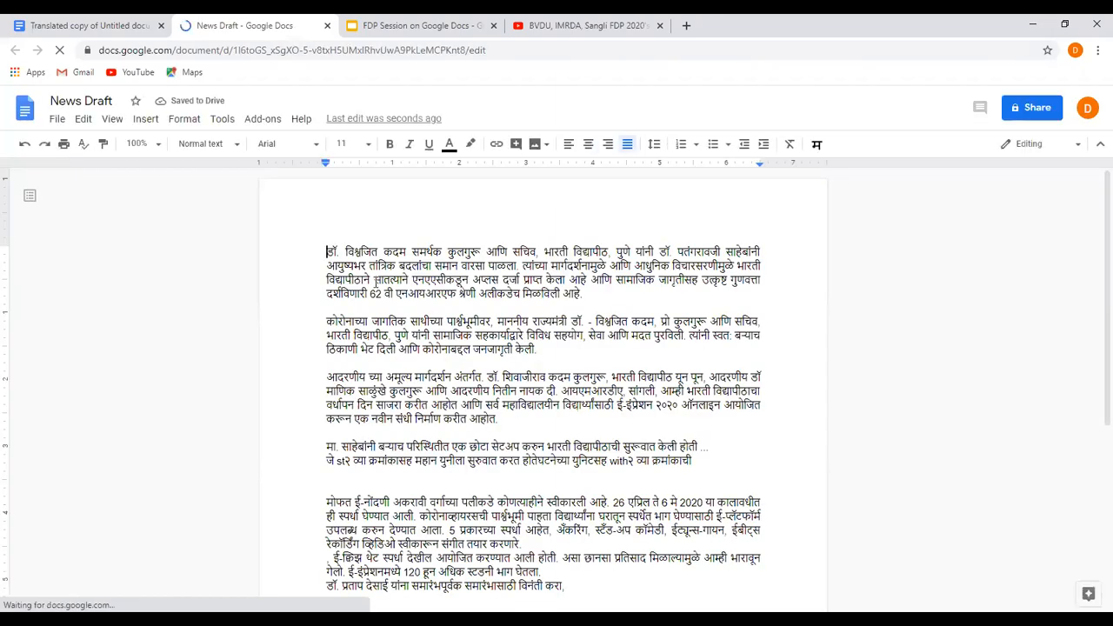
Look over the Marathi translation and add the colleague's e-mail address as a recipient for sharing it.
{"action": "scroll", "coordinate": [484, 313], "scroll_direction": "down", "scroll_amount": 3}
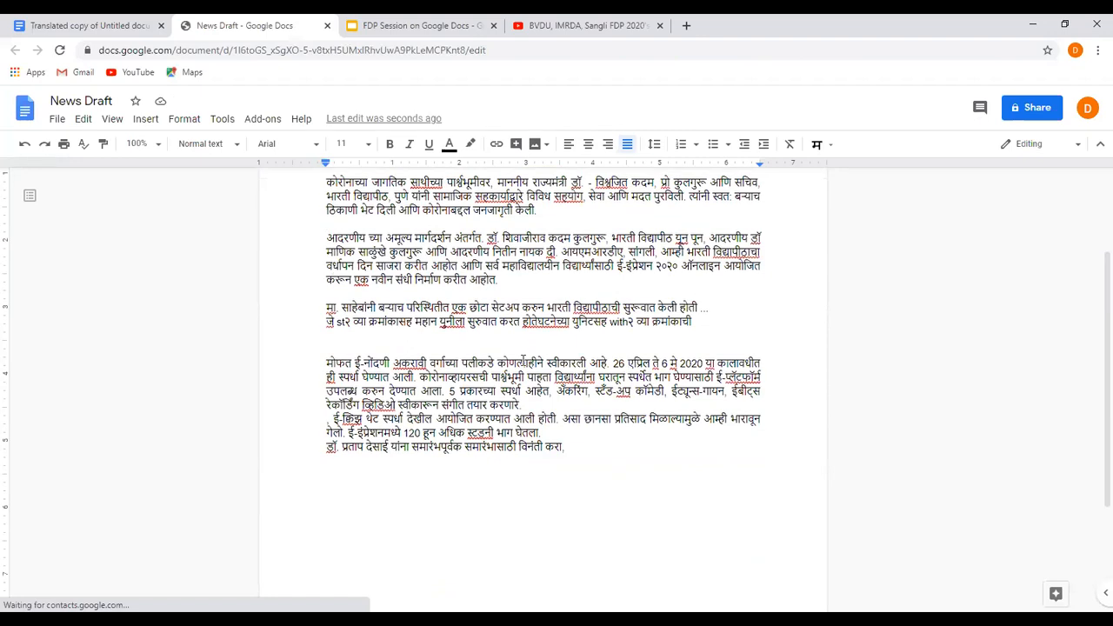
{"action": "scroll", "coordinate": [522, 360], "scroll_direction": "up", "scroll_amount": 3}
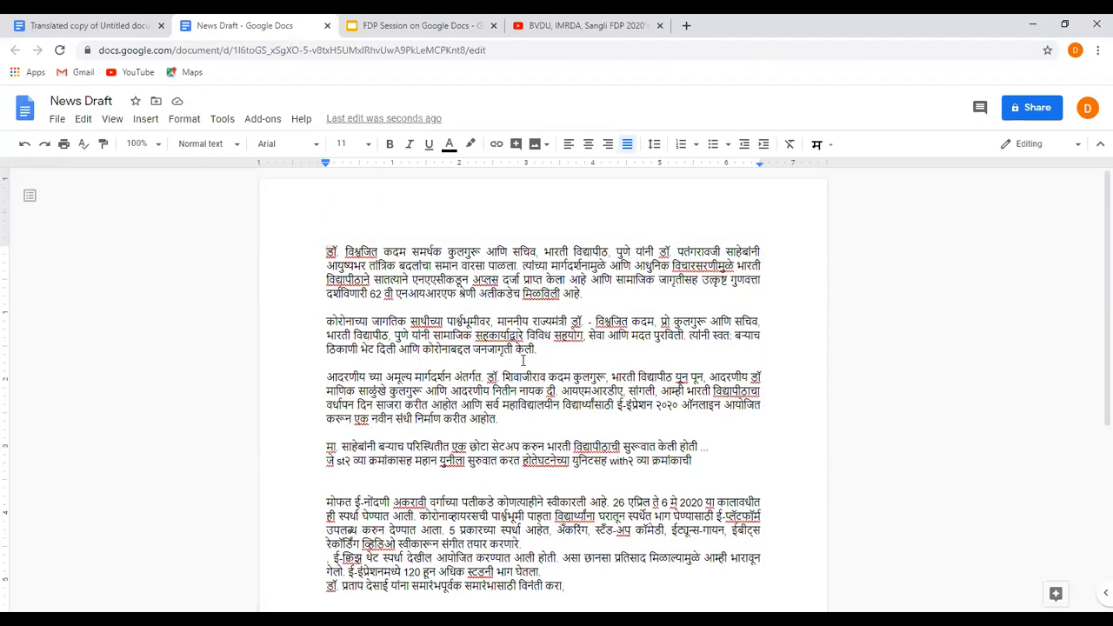
{"action": "left_click", "coordinate": [1043, 110]}
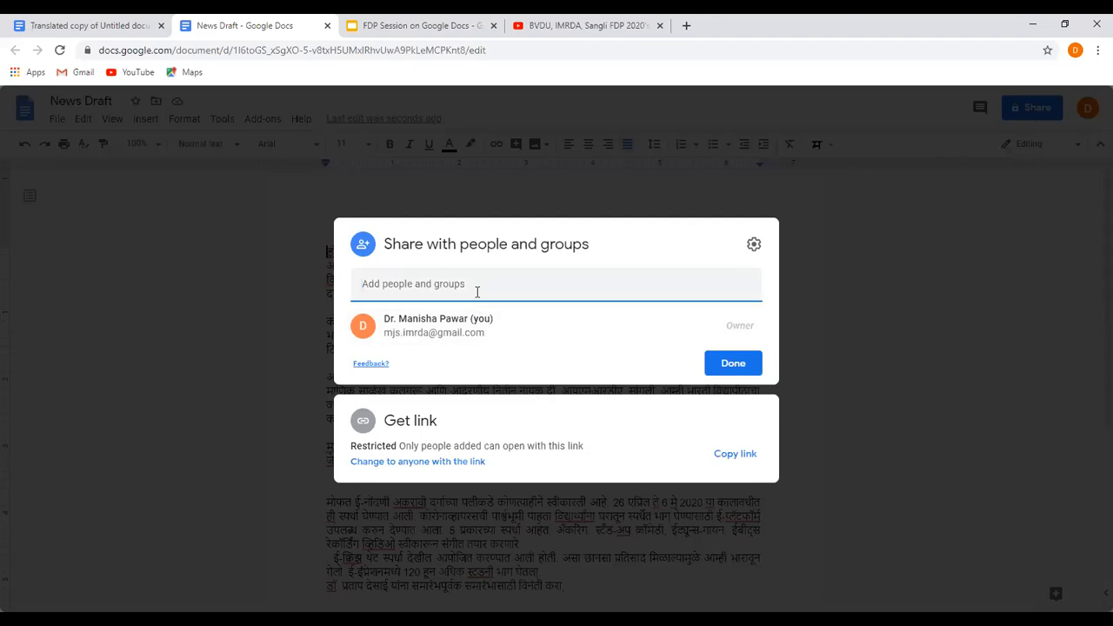
{"action": "type", "text": "pra"}
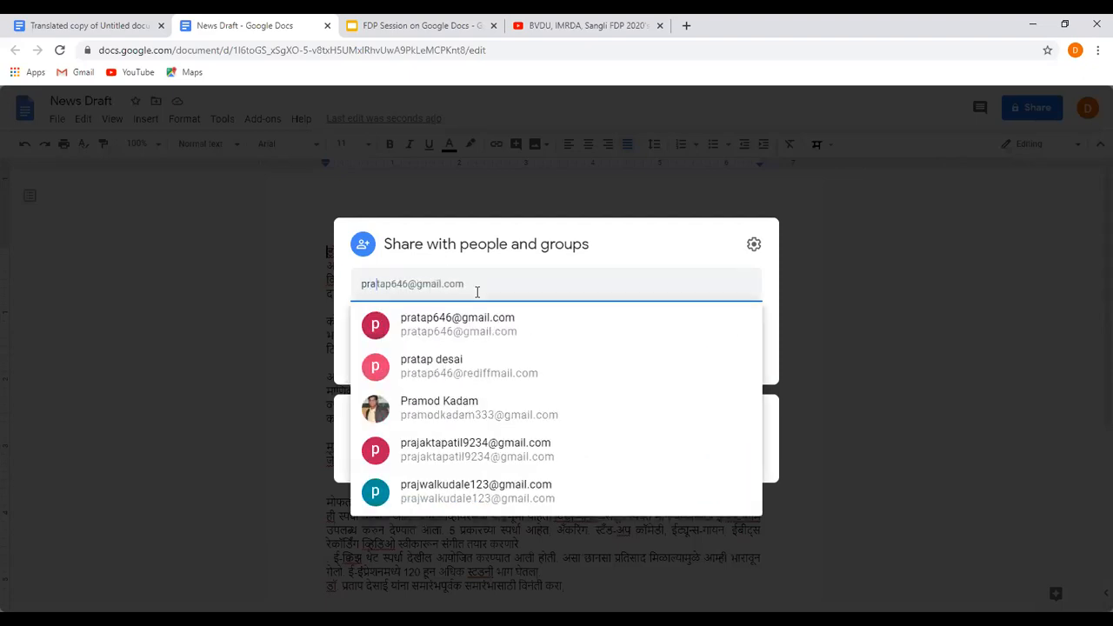
{"action": "left_click", "coordinate": [480, 327]}
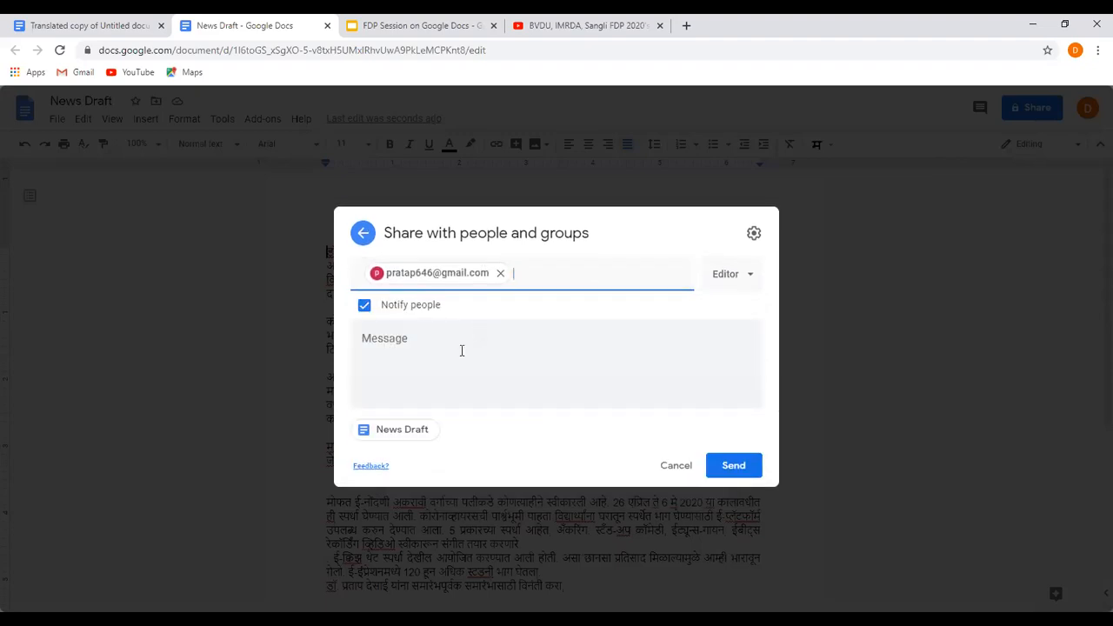
Write the message "Hello Sir, Please Consider this for Marathi News Paper" with a blank line after the greeting, and send the sharing invitation.
{"action": "left_click", "coordinate": [461, 350]}
{"action": "type", "text": "He"}
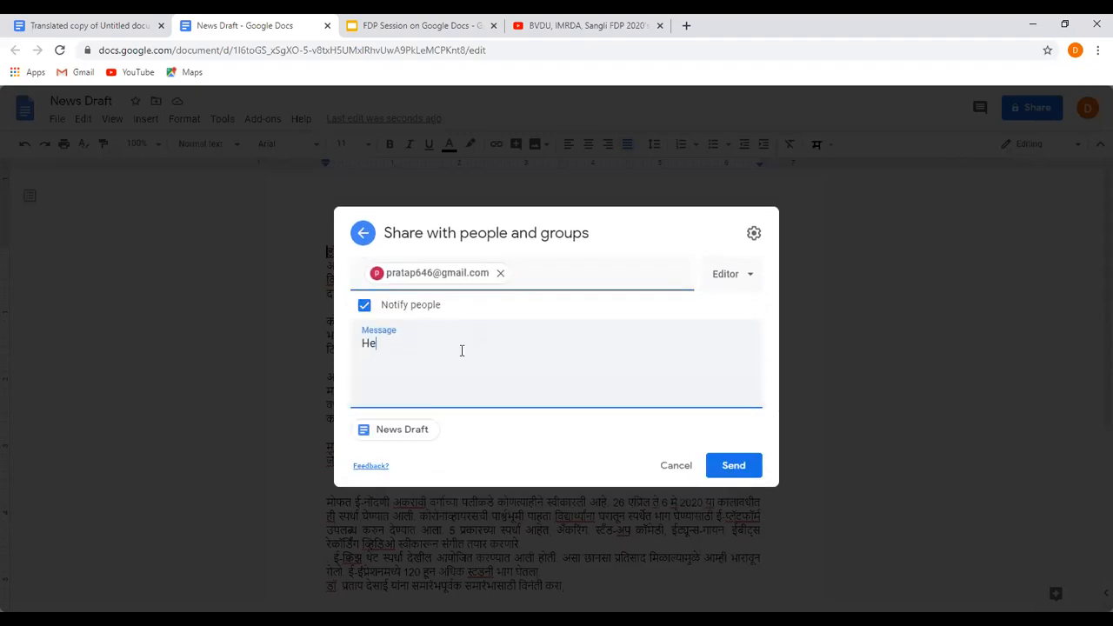
{"action": "type", "text": "llo Sir,"}
{"action": "key", "text": "Return"}
{"action": "key", "text": "Return"}
{"action": "type", "text": "Please Consider this for Marathi News Paper"}
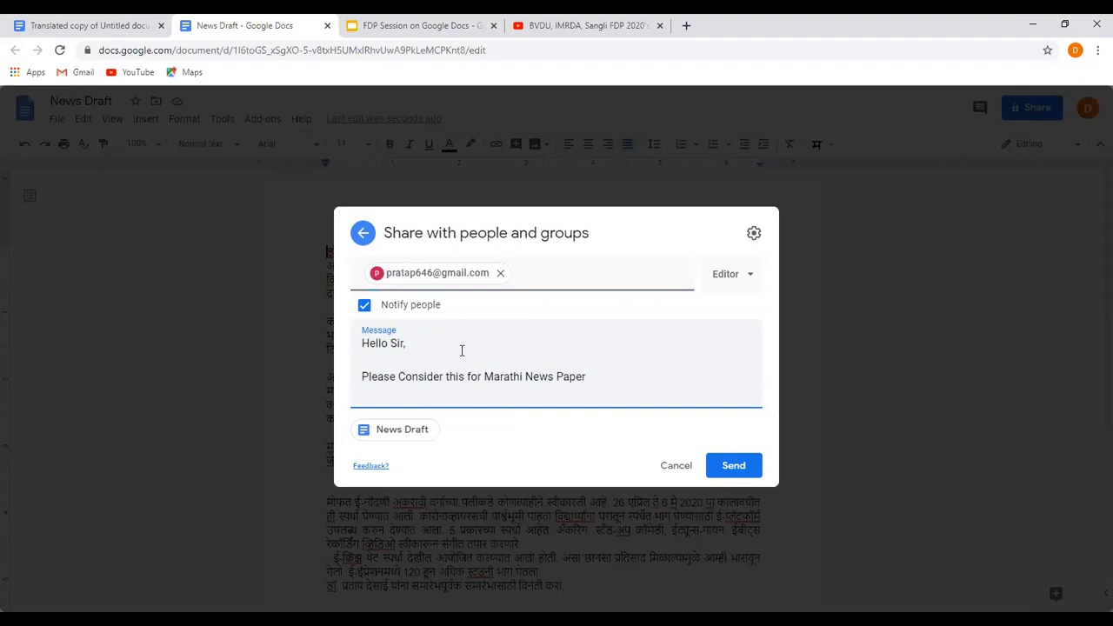
{"action": "left_click", "coordinate": [744, 471]}
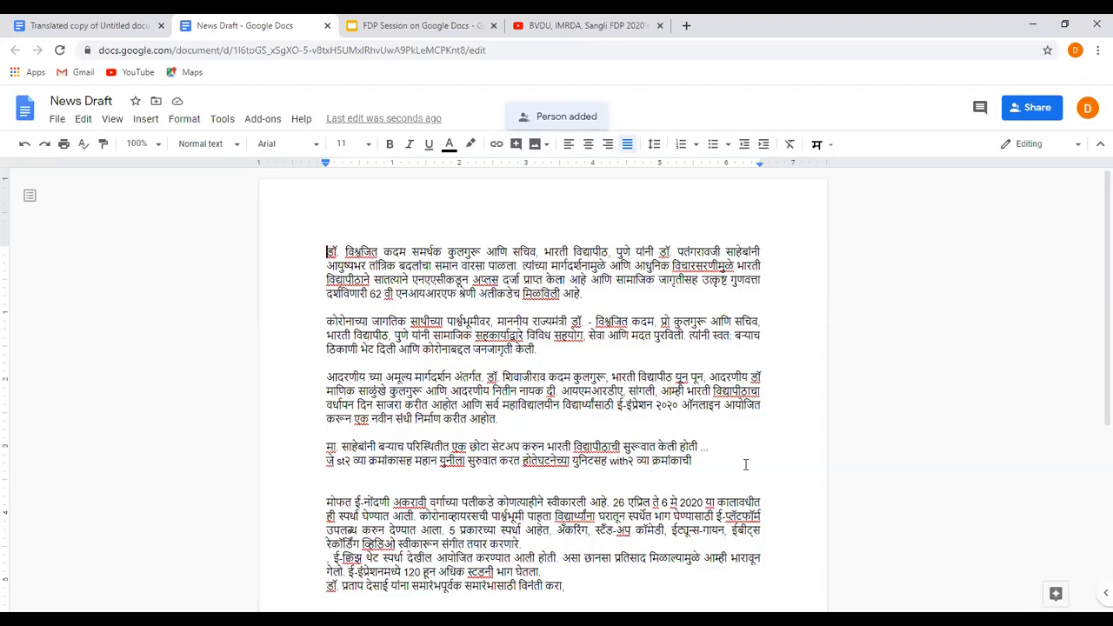
Delete the closing one-line sentence at the end of the Marathi document.
{"action": "scroll", "coordinate": [558, 261], "scroll_direction": "down", "scroll_amount": 2}
{"action": "scroll", "coordinate": [560, 266], "scroll_direction": "up", "scroll_amount": 2}
{"action": "scroll", "coordinate": [548, 378], "scroll_direction": "down", "scroll_amount": 3}
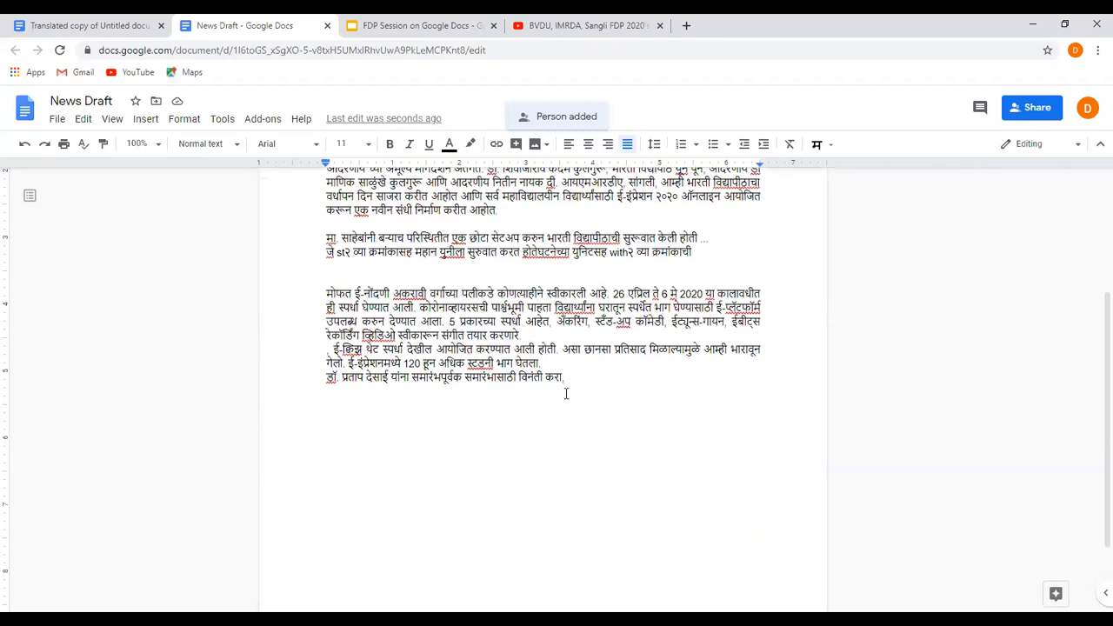
{"action": "left_click", "coordinate": [279, 385]}
{"action": "left_click", "coordinate": [572, 382], "text": "shift"}
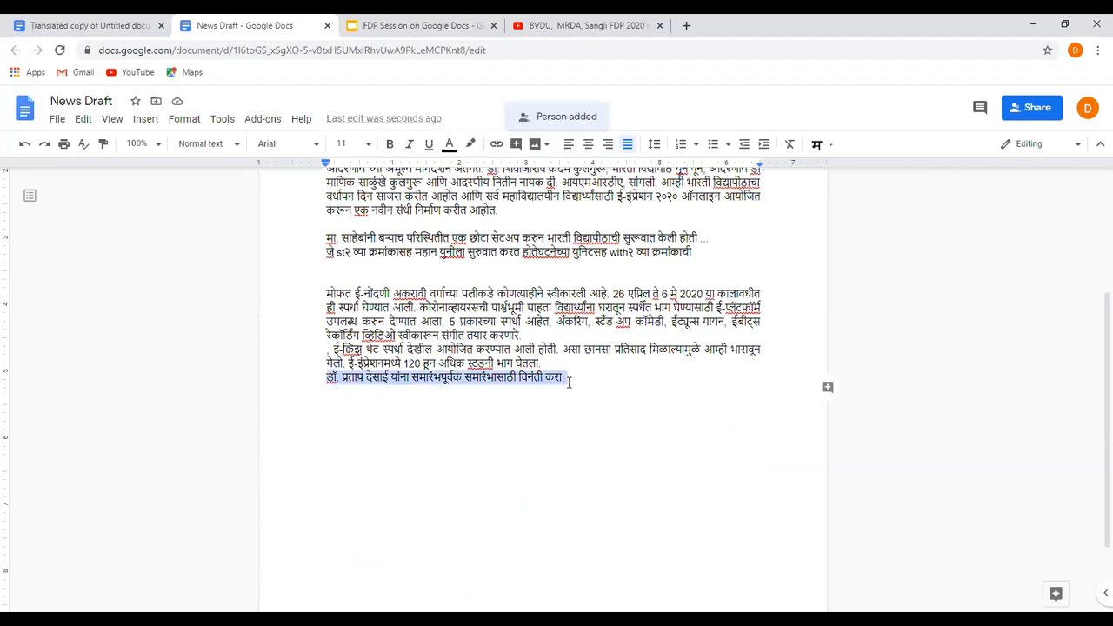
{"action": "key", "text": "BackSpace"}
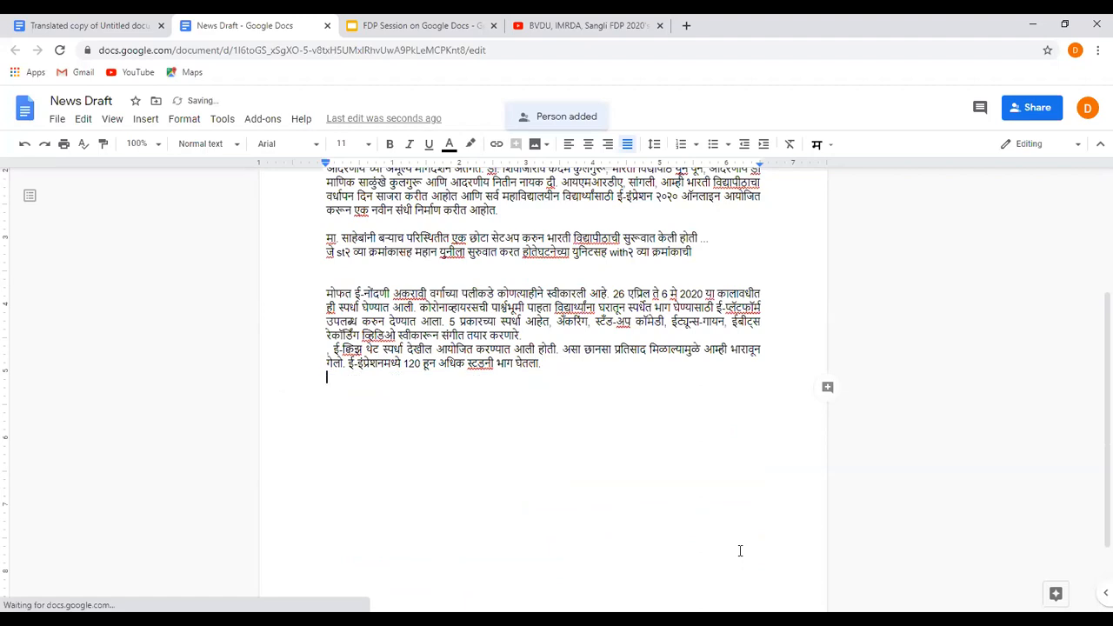
Delete the last remaining two-line paragraph, the one mentioning the figure 120, from the Marathi document.
{"action": "scroll", "coordinate": [740, 551], "scroll_direction": "up", "scroll_amount": 3}
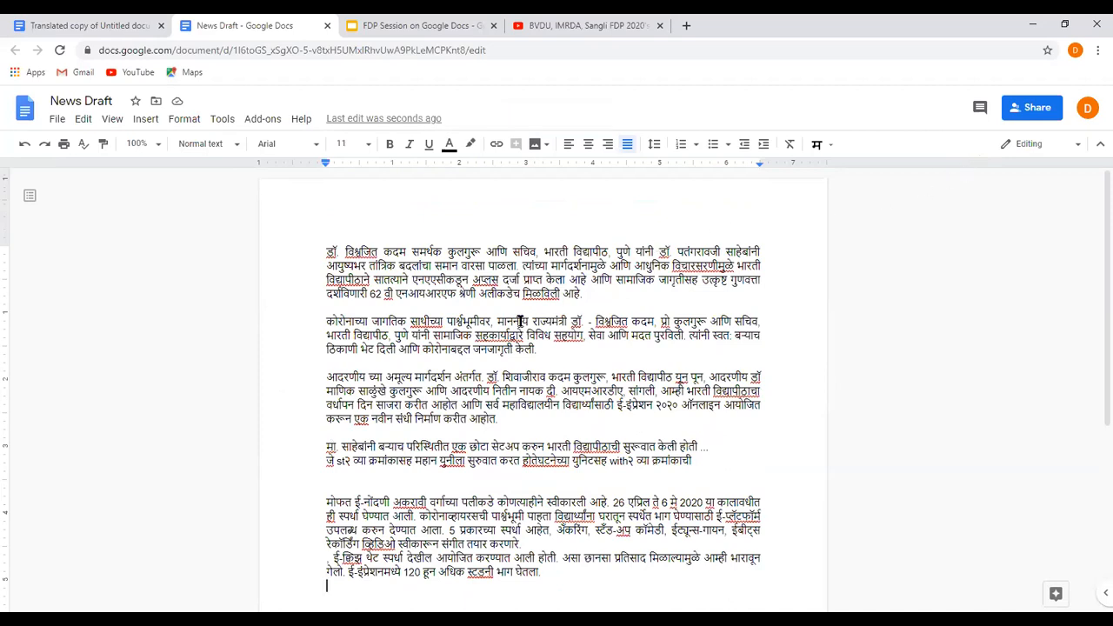
{"action": "left_click", "coordinate": [365, 437]}
{"action": "scroll", "coordinate": [367, 479], "scroll_direction": "down", "scroll_amount": 1}
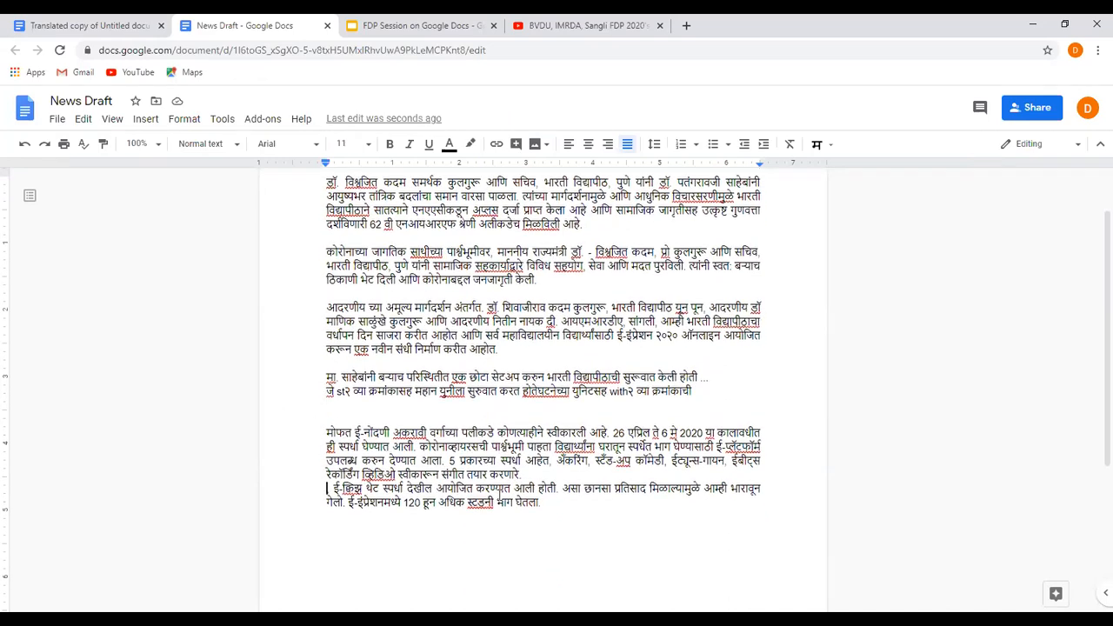
{"action": "triple_click", "coordinate": [551, 500]}
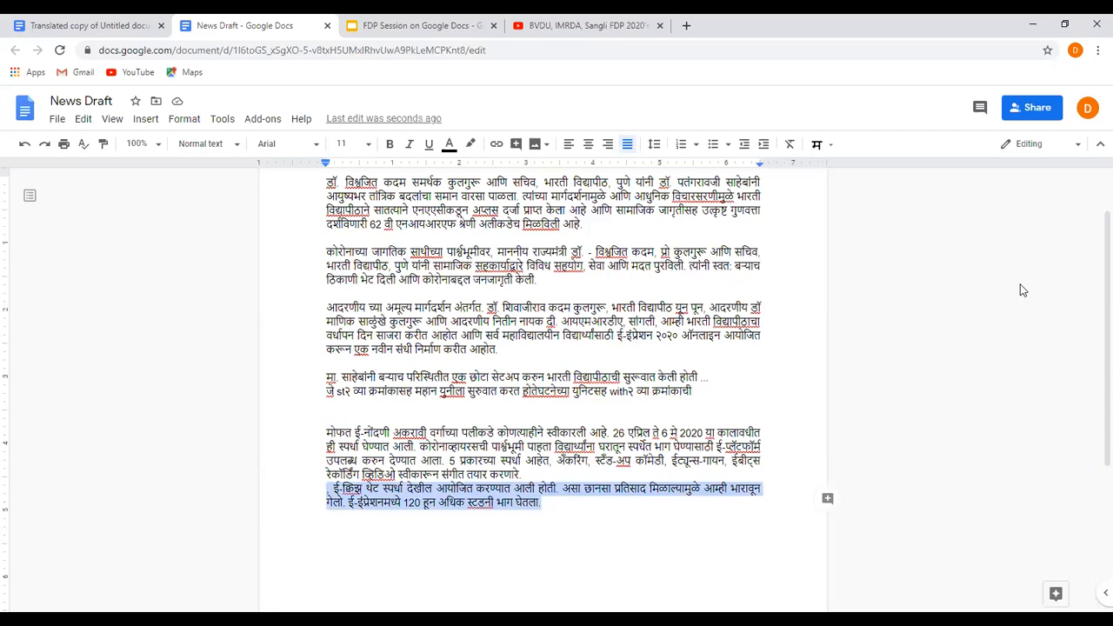
{"action": "key", "text": "BackSpace"}
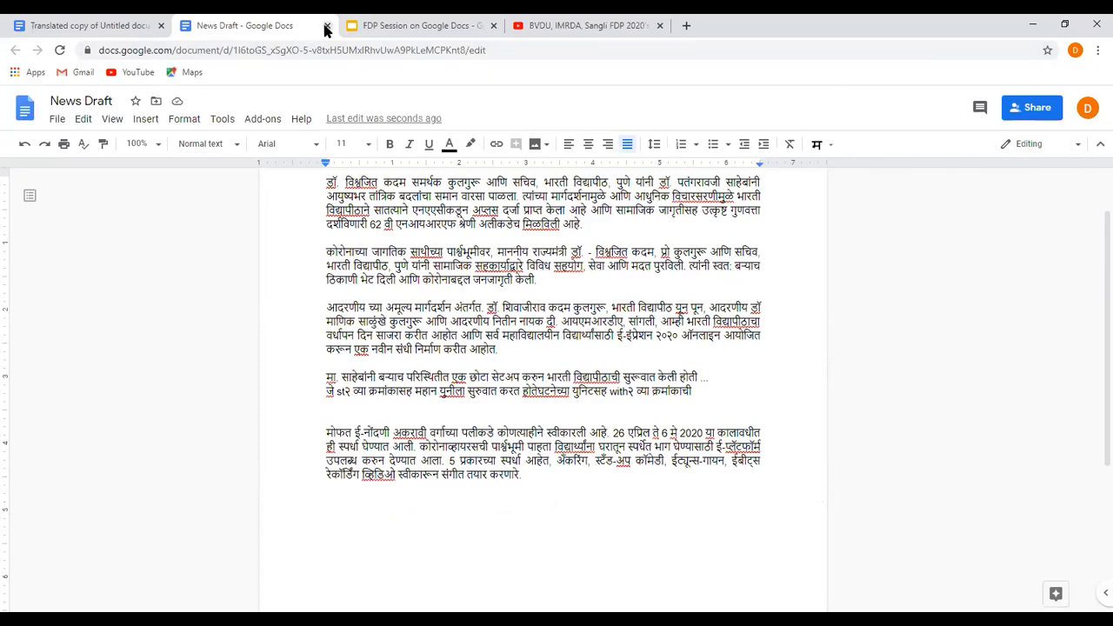
Close the News Draft document and go back to "Translated copy of Untitled document".
{"action": "left_click", "coordinate": [312, 50]}
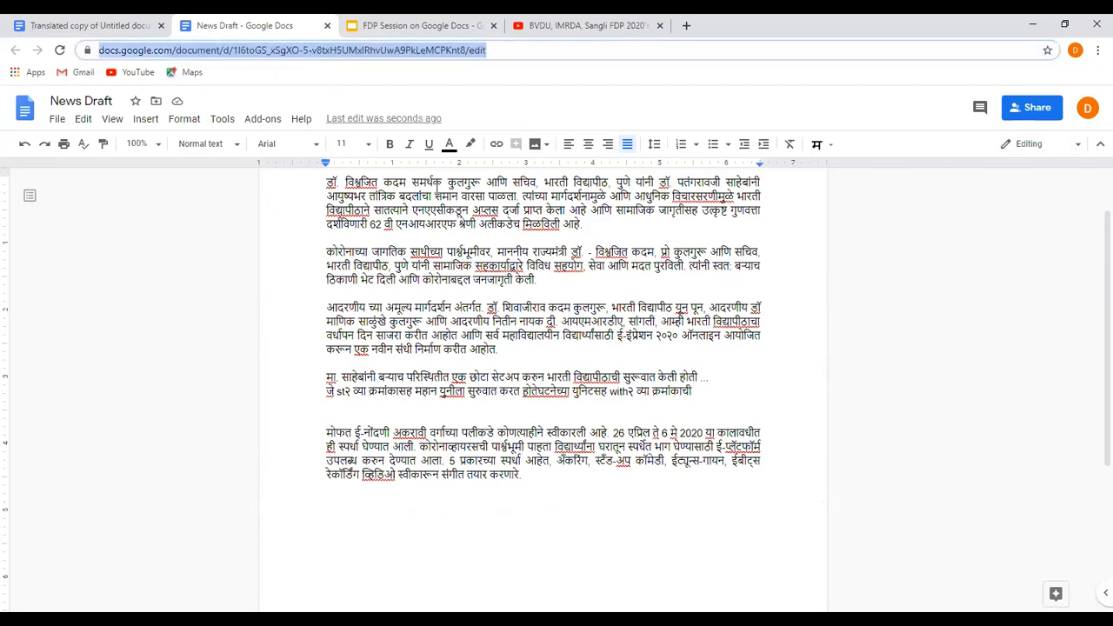
{"action": "type", "text": "Doc"}
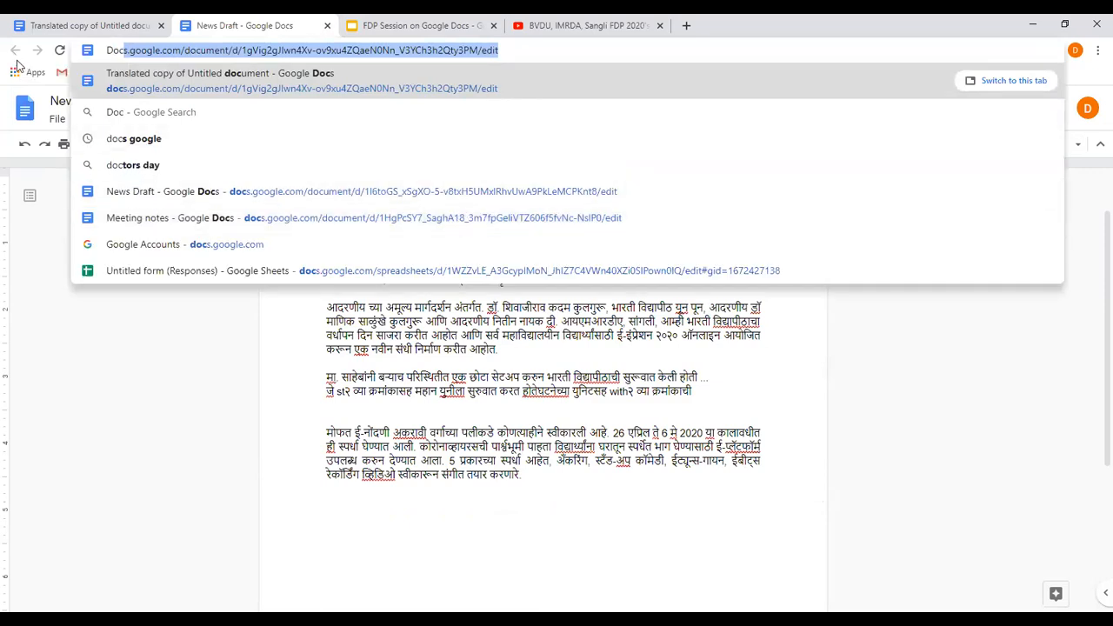
{"action": "left_click", "coordinate": [327, 25]}
{"action": "left_click", "coordinate": [234, 49]}
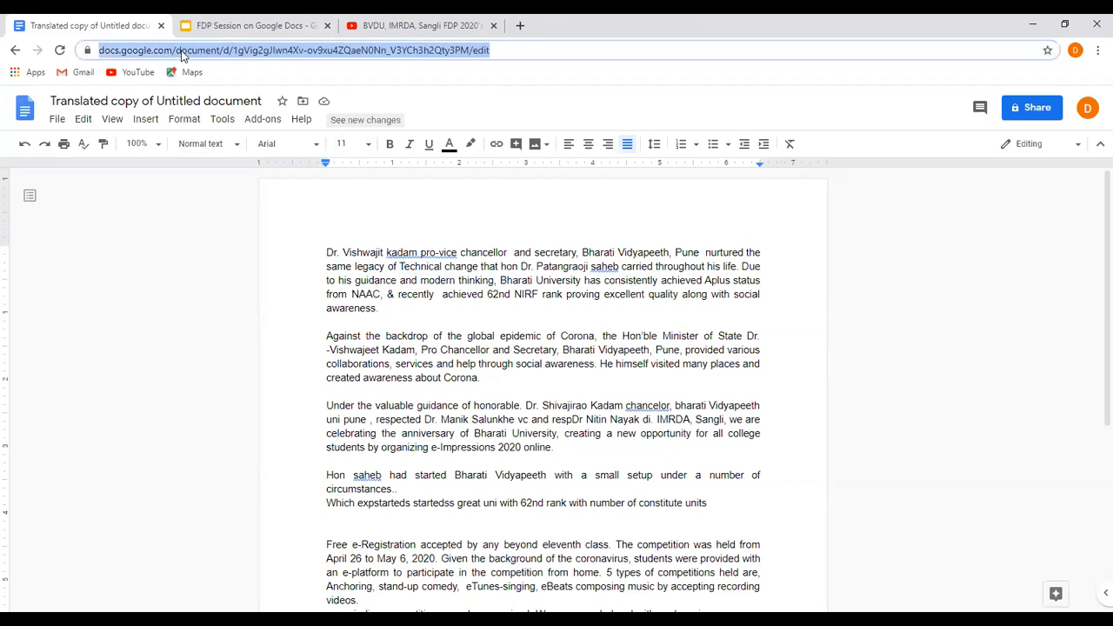
{"action": "left_click", "coordinate": [181, 49]}
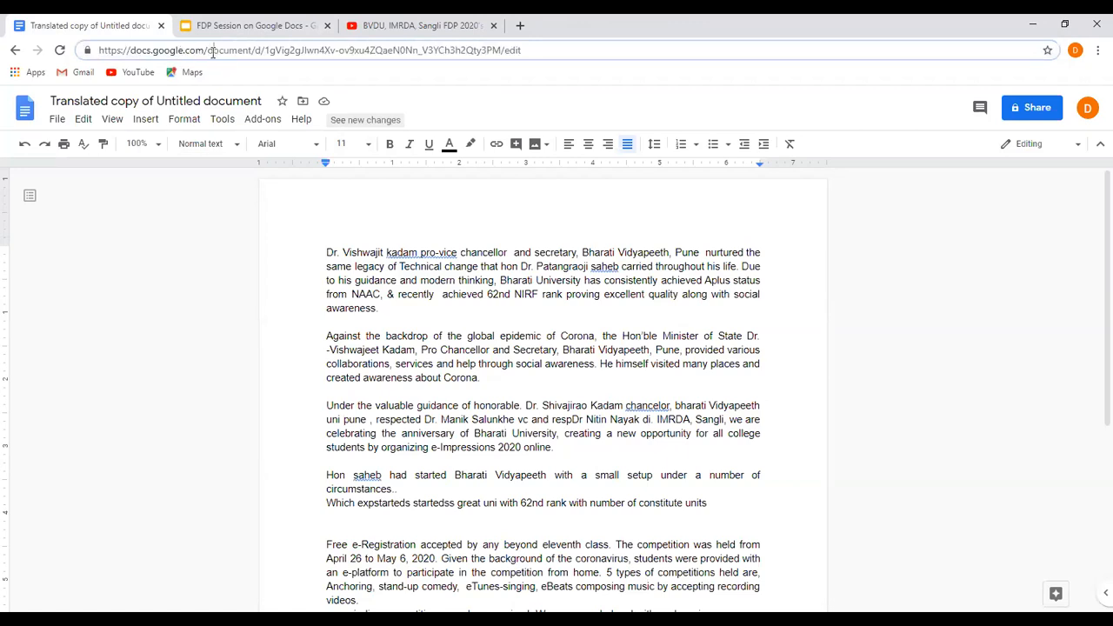
{"action": "left_click_drag", "start_coordinate": [209, 49], "coordinate": [580, 48]}
{"action": "type", "text": "s"}
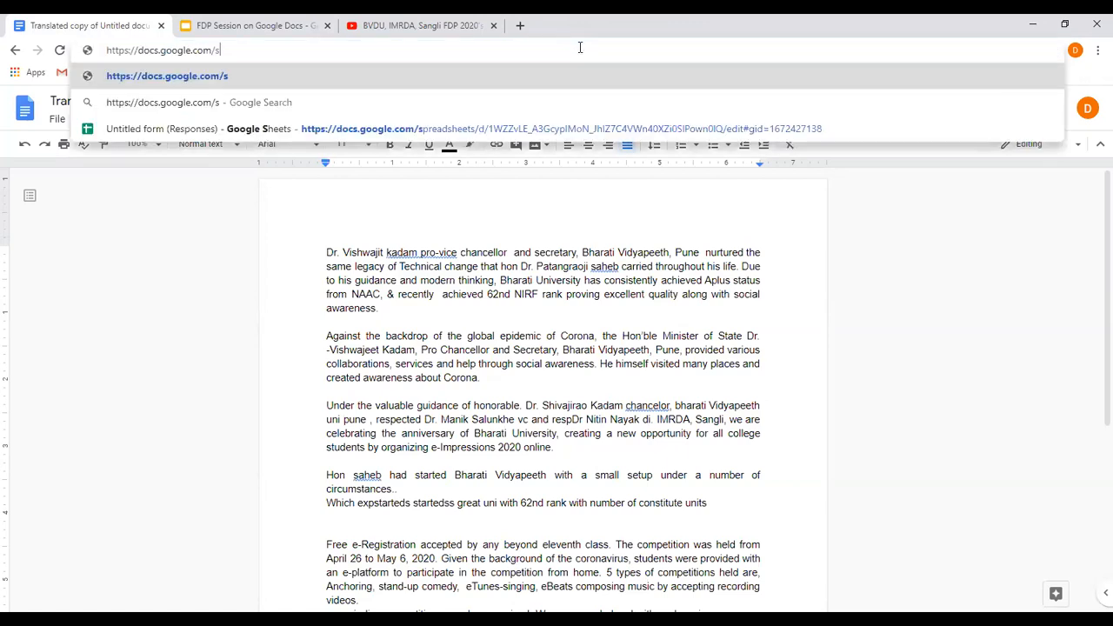
{"action": "type", "text": "preadsheets"}
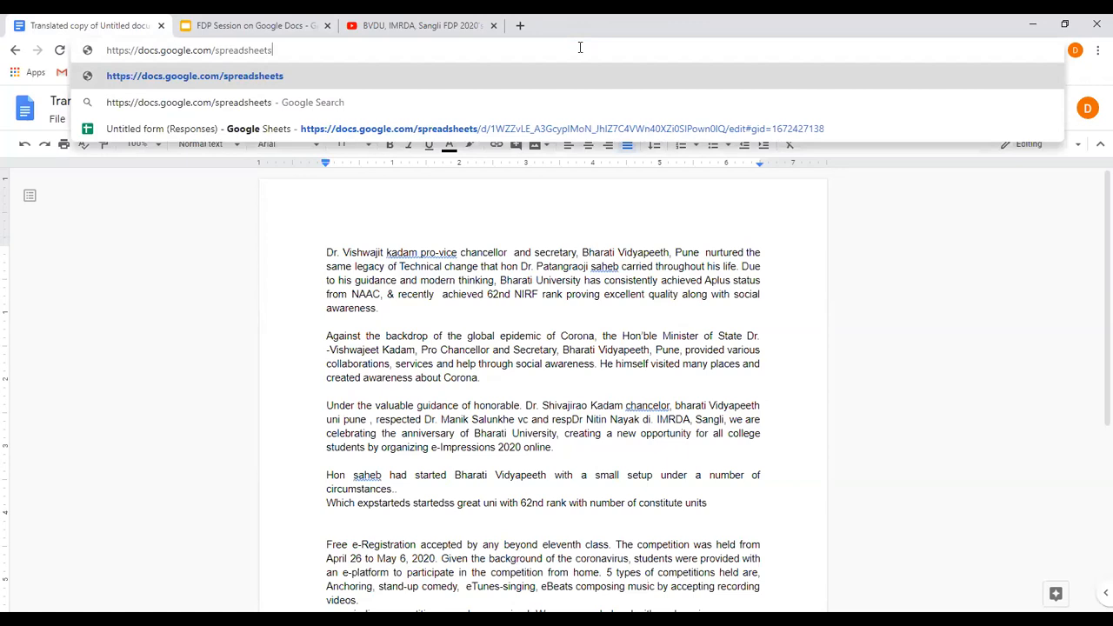
{"action": "key", "text": "Return"}
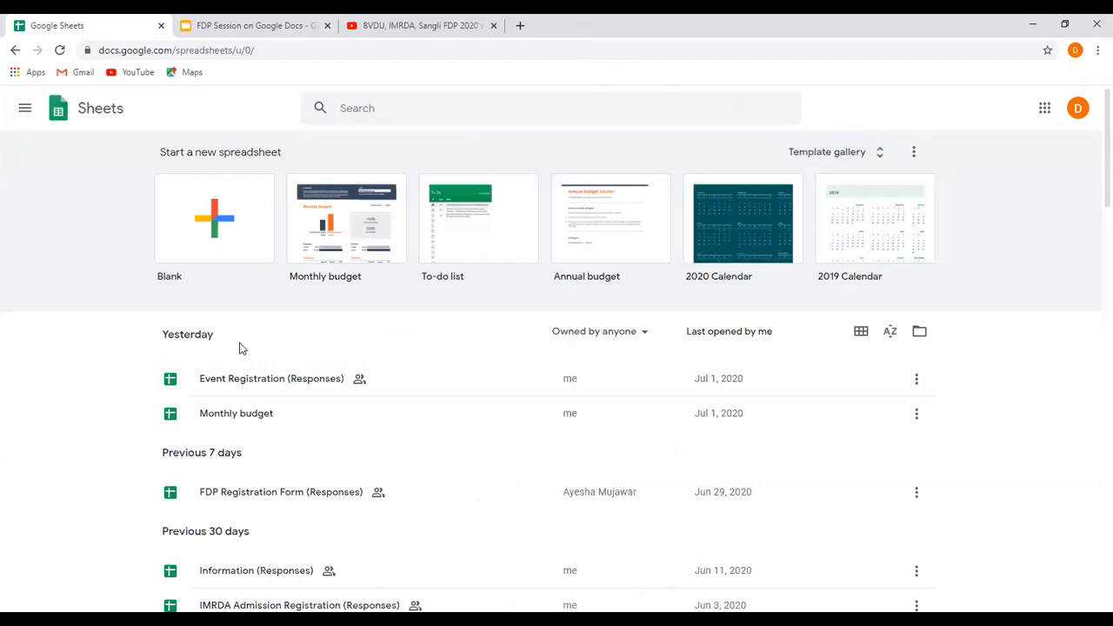
Open the Event Registration (Responses) spreadsheet from the recent files and look over its response rows.
{"action": "scroll", "coordinate": [242, 349], "scroll_direction": "down", "scroll_amount": 1}
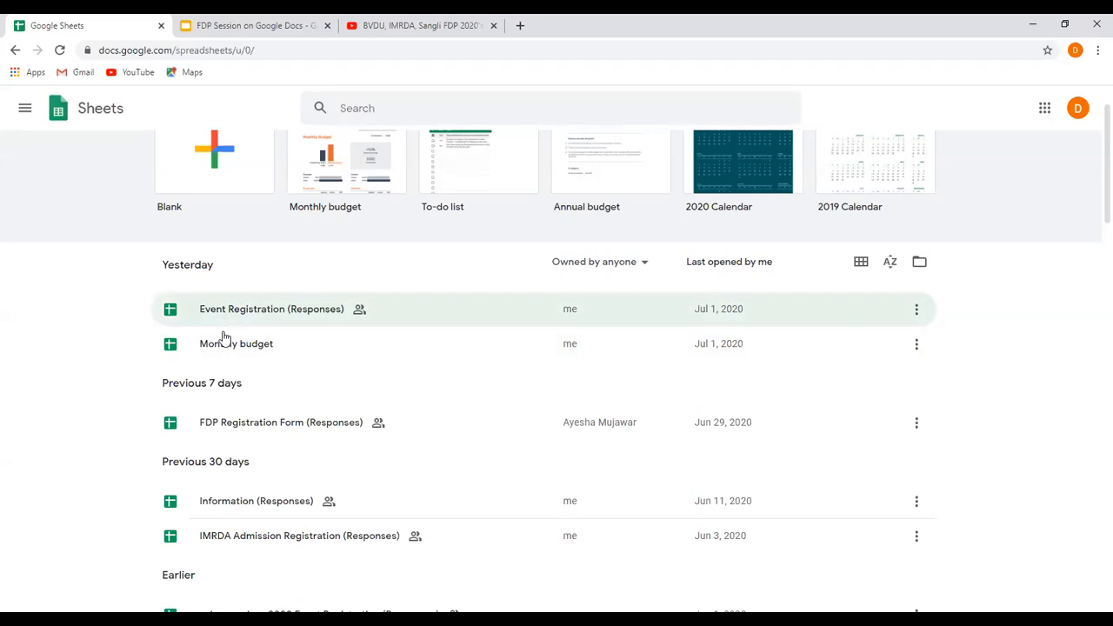
{"action": "scroll", "coordinate": [297, 492], "scroll_direction": "up", "scroll_amount": 1}
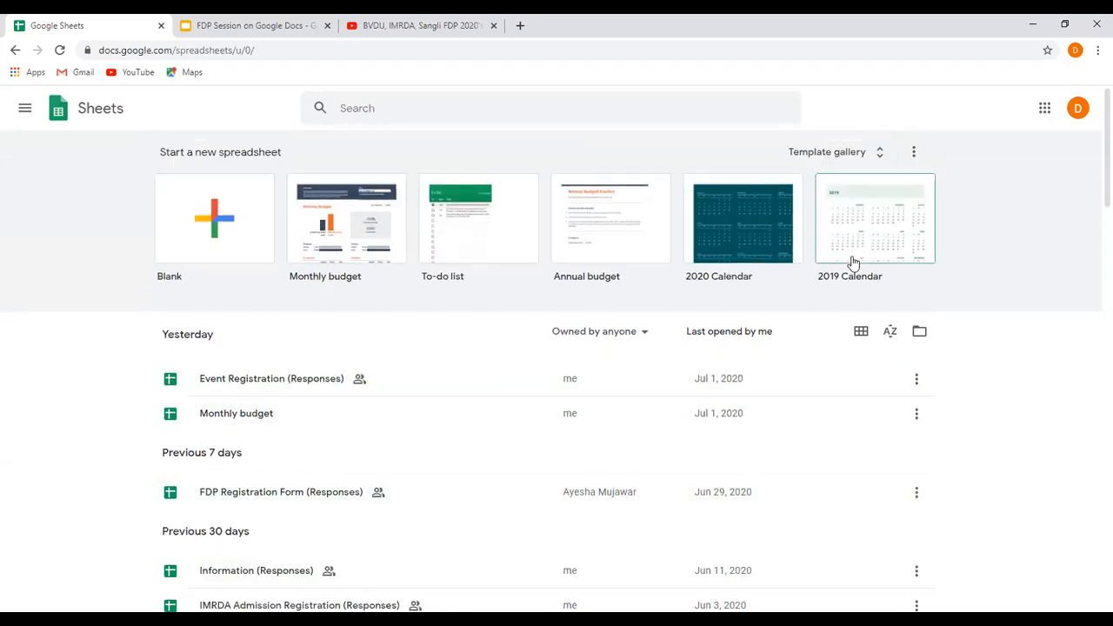
{"action": "left_click", "coordinate": [258, 385]}
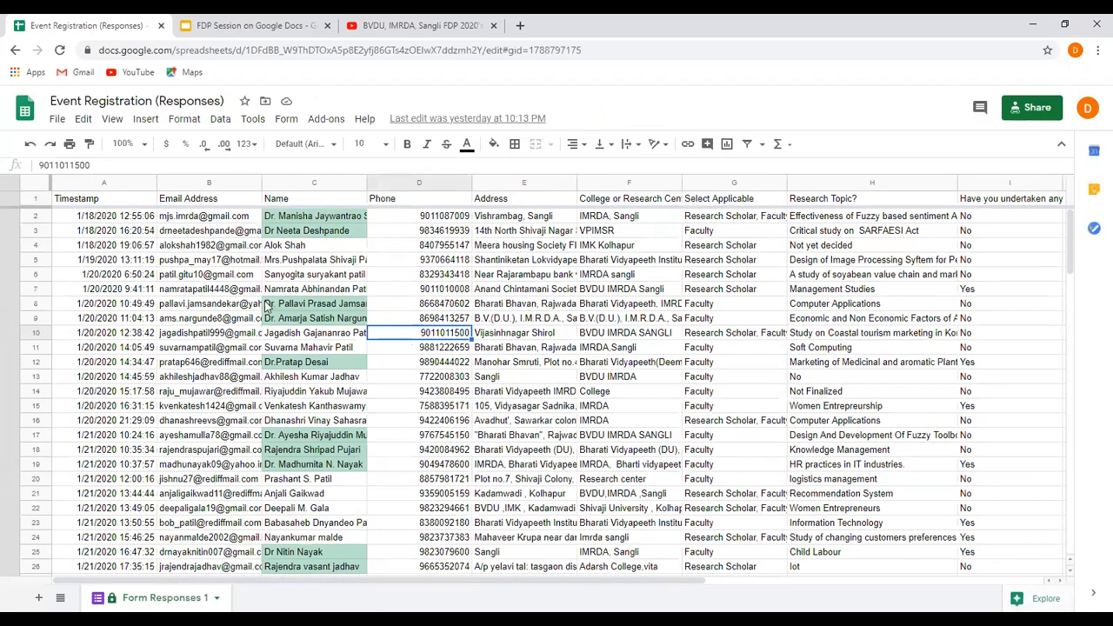
{"action": "scroll", "coordinate": [300, 396], "scroll_direction": "down", "scroll_amount": 2}
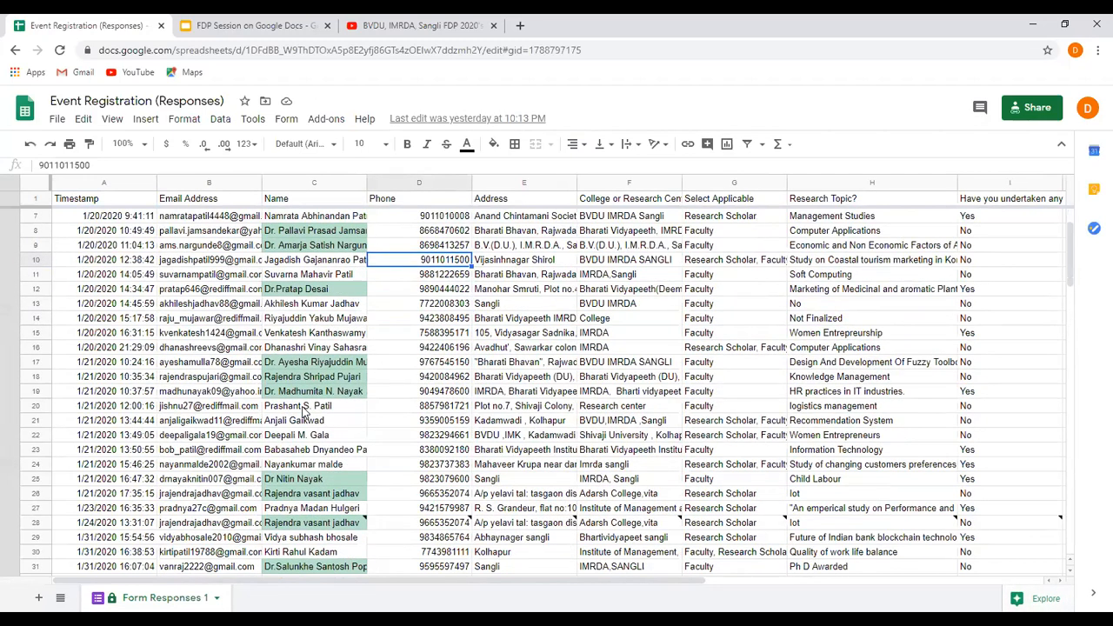
{"action": "scroll", "coordinate": [304, 412], "scroll_direction": "up", "scroll_amount": 2}
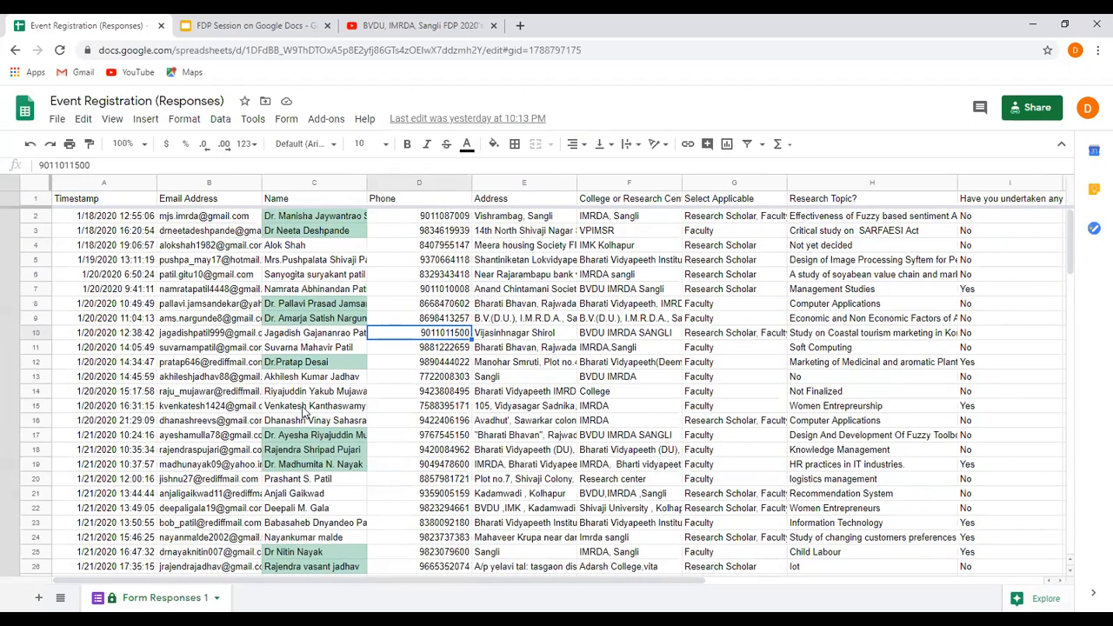
{"action": "left_click", "coordinate": [303, 218]}
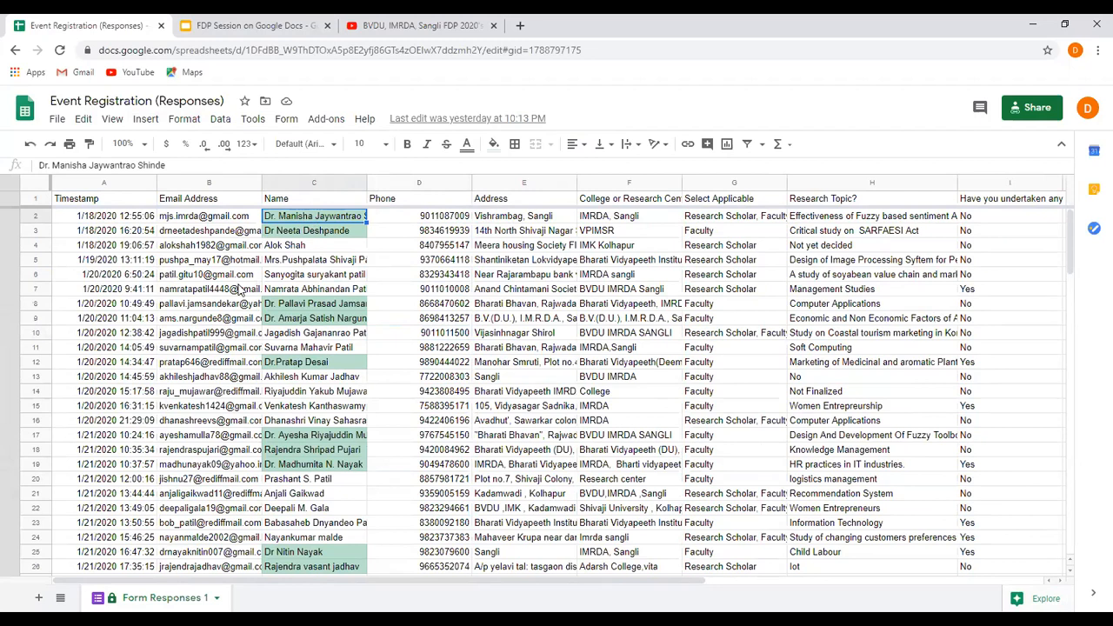
{"action": "left_click", "coordinate": [148, 122]}
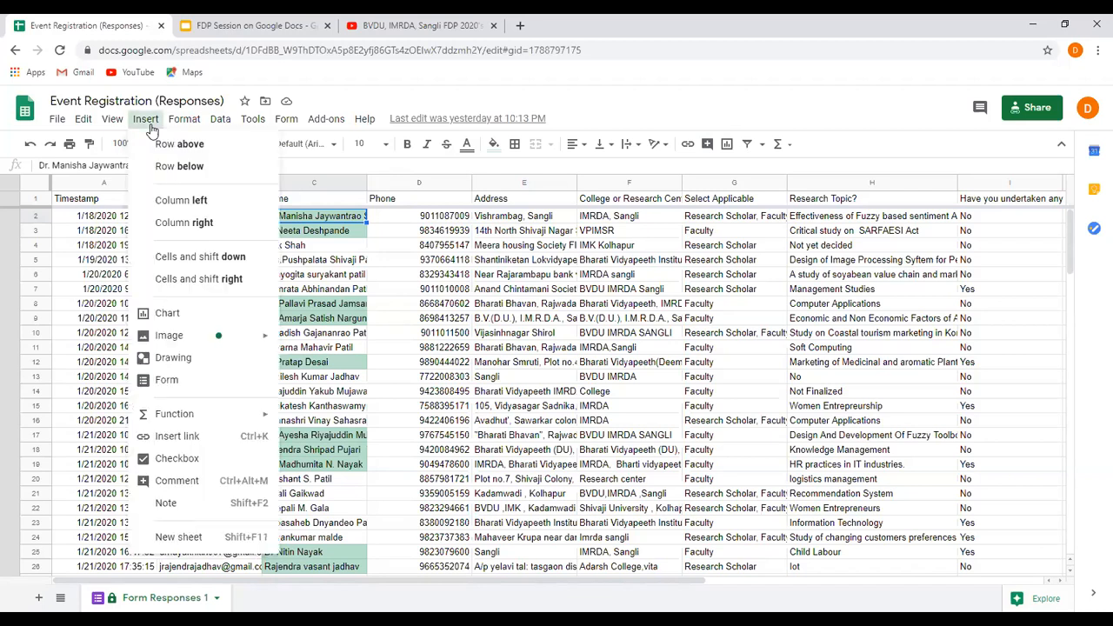
{"action": "mouse_move", "coordinate": [217, 421]}
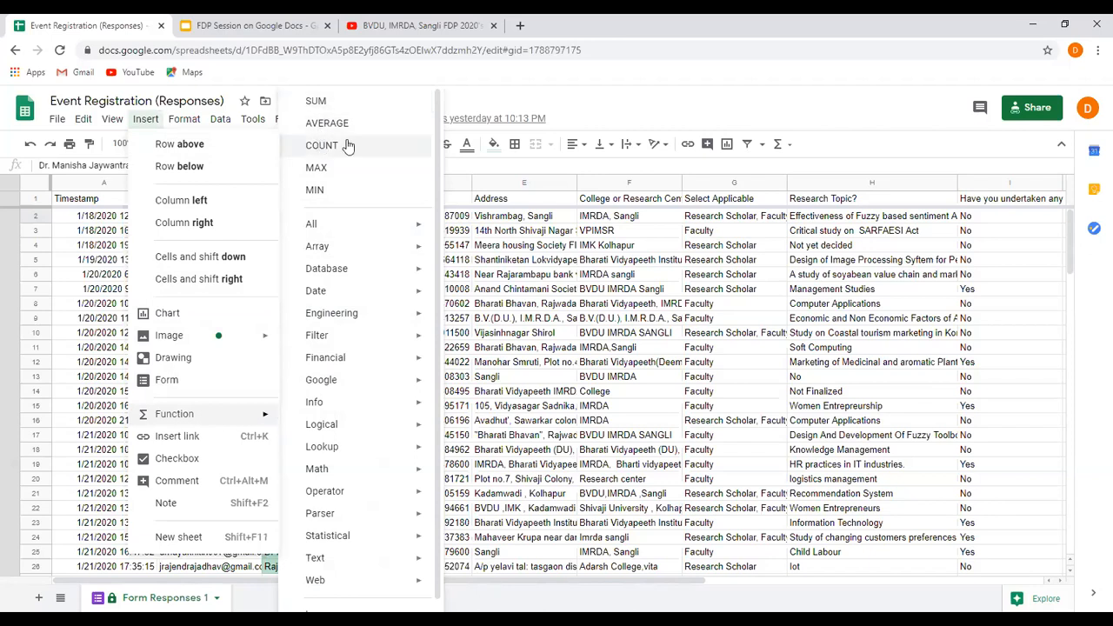
{"action": "left_click", "coordinate": [539, 348]}
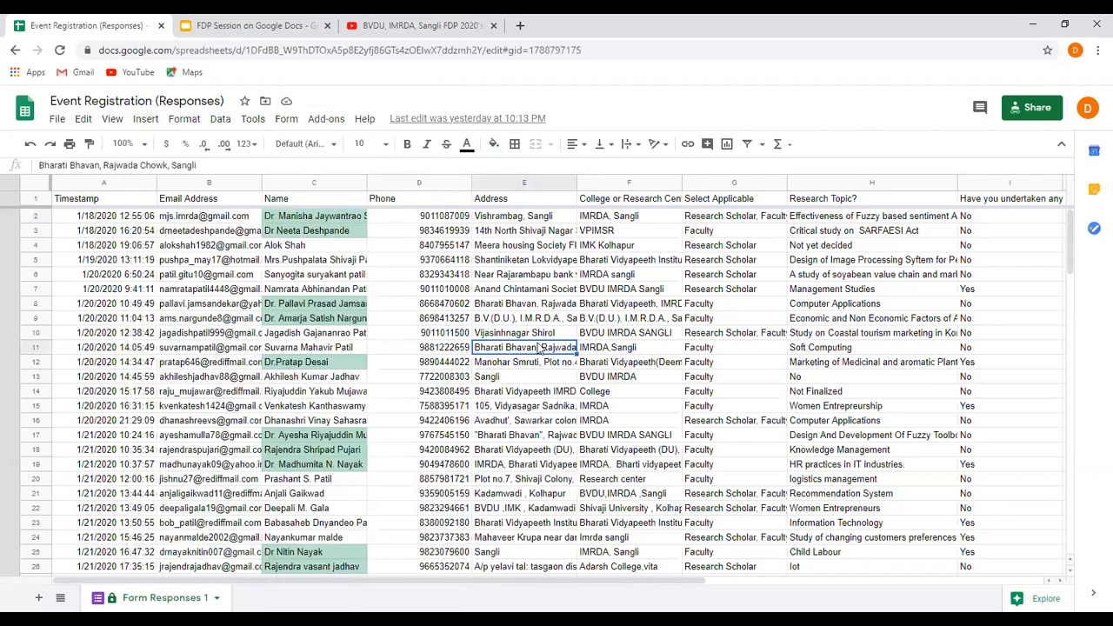
Insert a COUNT function for the Name entries C2:C31 into cell C32, allowing the edit on the protected sheet.
{"action": "left_click", "coordinate": [318, 223]}
{"action": "scroll", "coordinate": [312, 352], "scroll_direction": "down", "scroll_amount": 2}
{"action": "scroll", "coordinate": [311, 352], "scroll_direction": "down", "scroll_amount": 3}
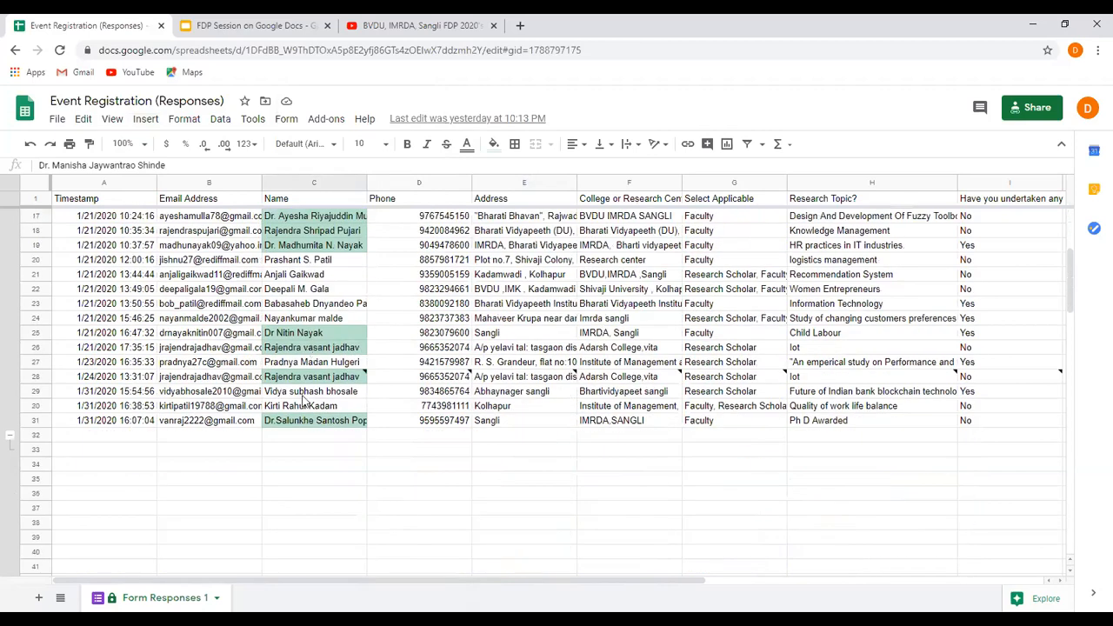
{"action": "left_click", "coordinate": [303, 424], "text": "shift"}
{"action": "scroll", "coordinate": [302, 423], "scroll_direction": "up", "scroll_amount": 2}
{"action": "scroll", "coordinate": [302, 424], "scroll_direction": "up", "scroll_amount": 3}
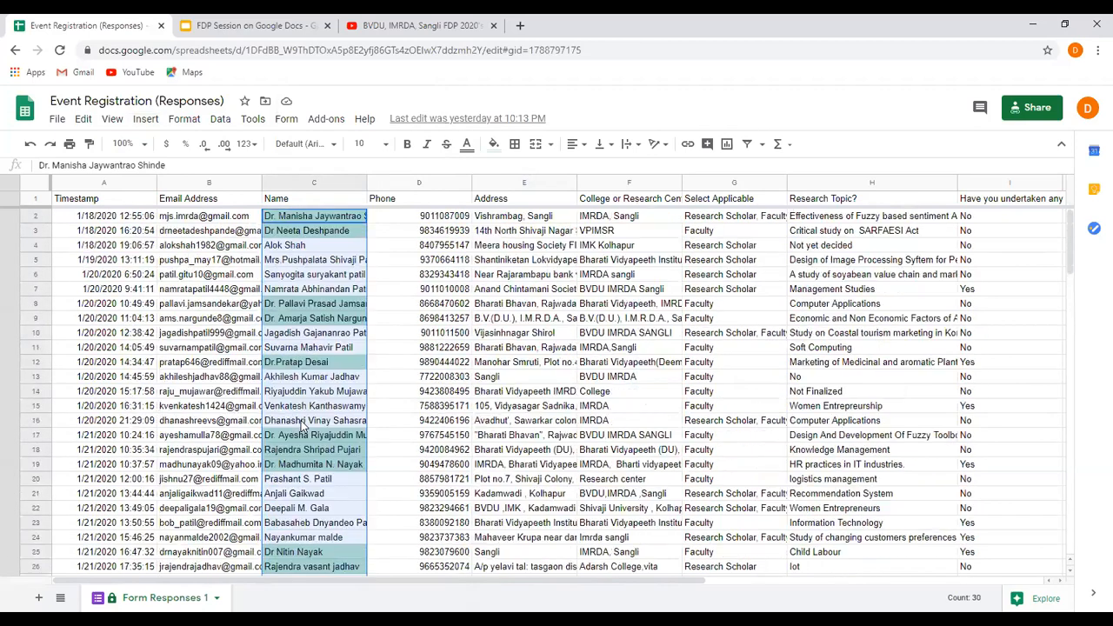
{"action": "left_click", "coordinate": [149, 123]}
{"action": "mouse_move", "coordinate": [185, 417]}
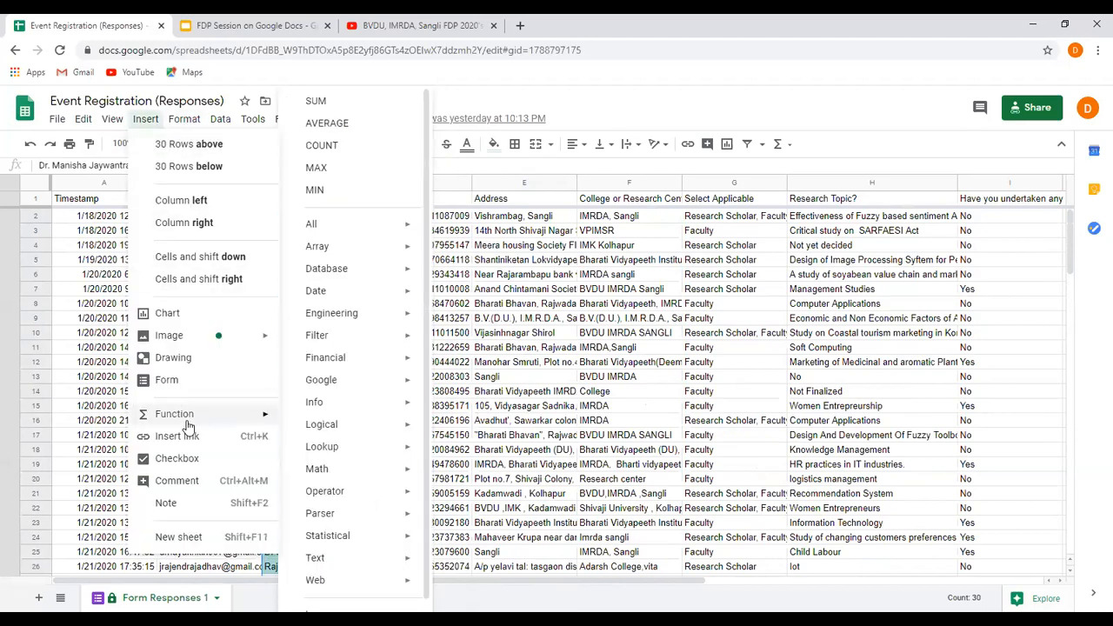
{"action": "left_click", "coordinate": [318, 146]}
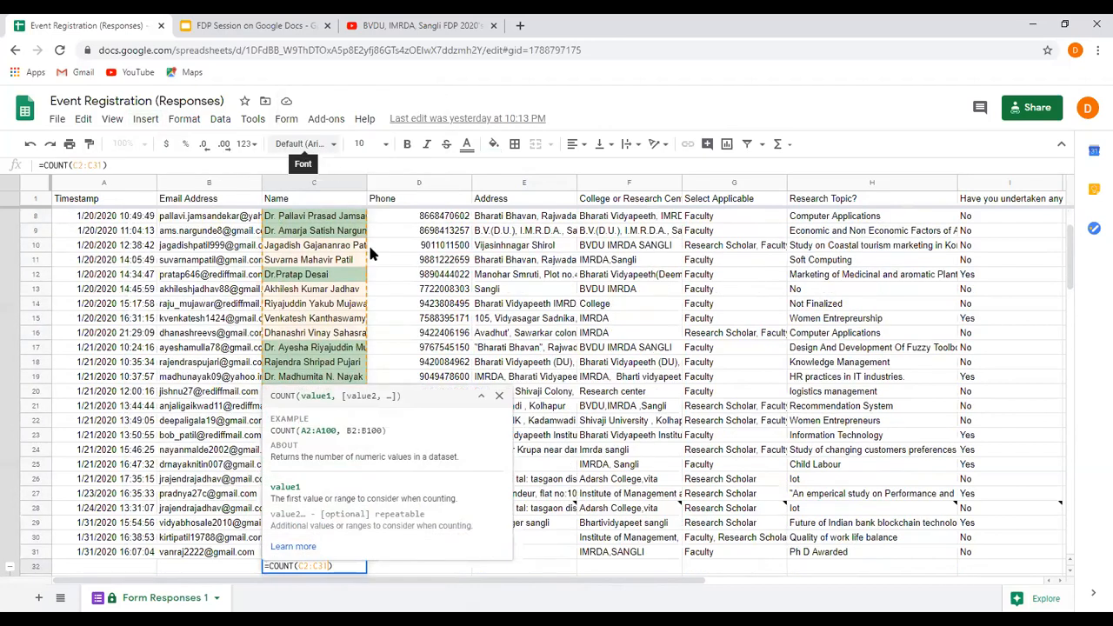
{"action": "key", "text": "Return"}
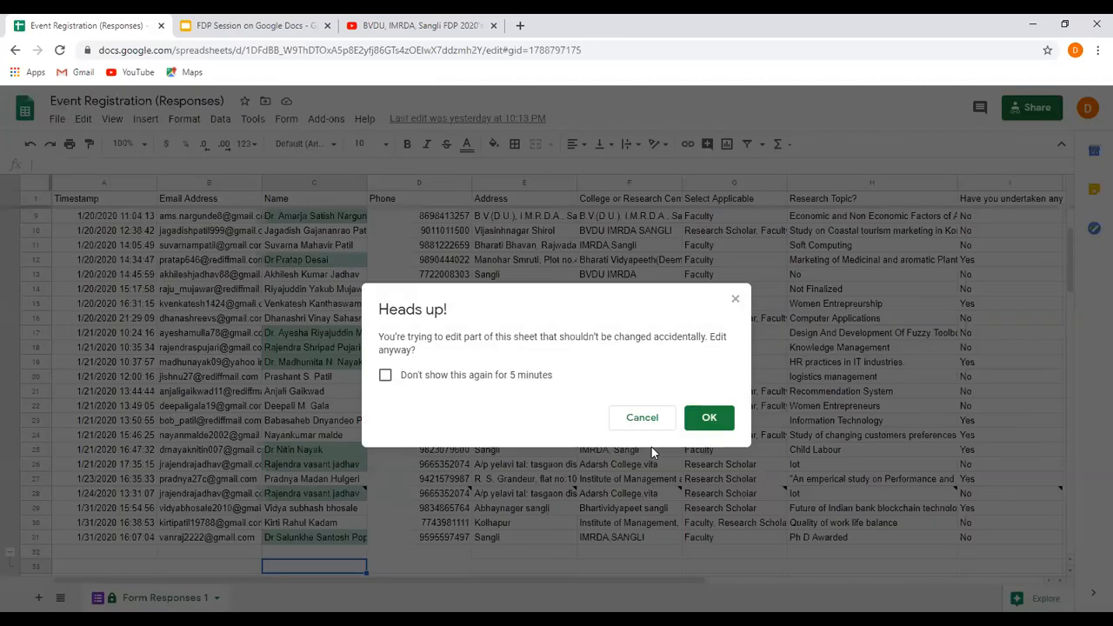
{"action": "left_click", "coordinate": [709, 419]}
{"action": "scroll", "coordinate": [350, 523], "scroll_direction": "down", "scroll_amount": 1}
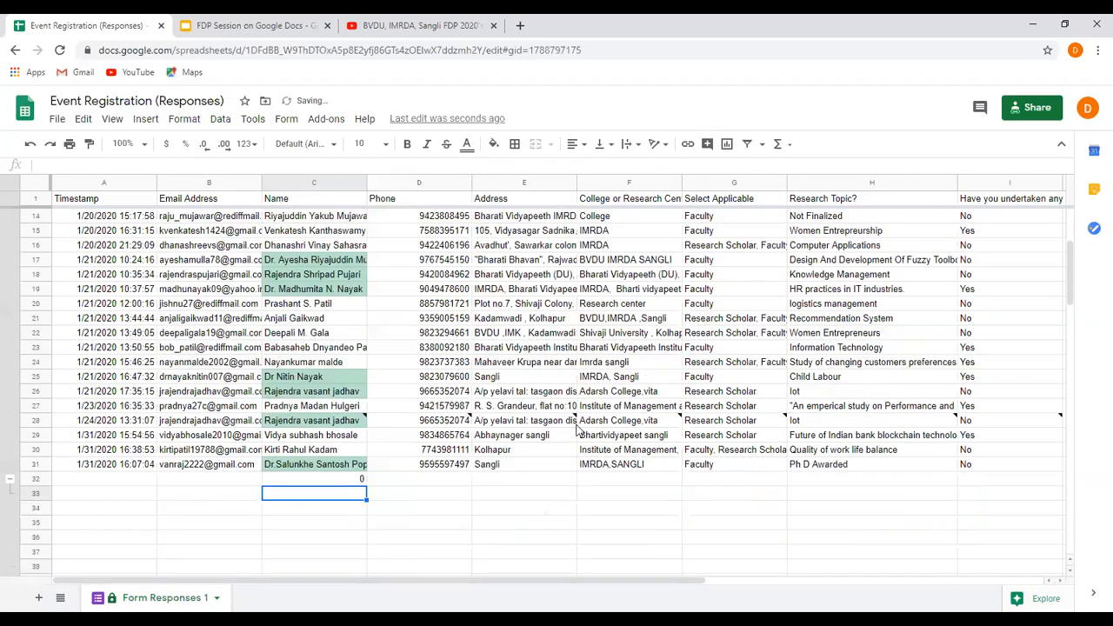
Check the COUNT formula in C32 and delete it, allowing the edit on the protected sheet.
{"action": "left_click", "coordinate": [337, 480]}
{"action": "scroll", "coordinate": [339, 499], "scroll_direction": "up", "scroll_amount": 1}
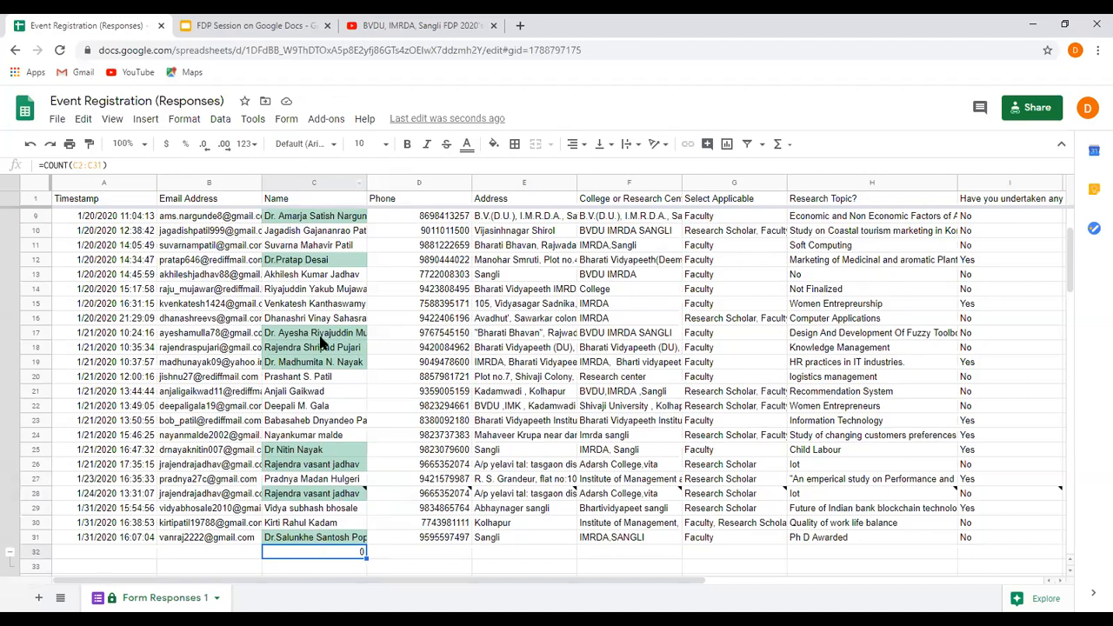
{"action": "left_click", "coordinate": [108, 165]}
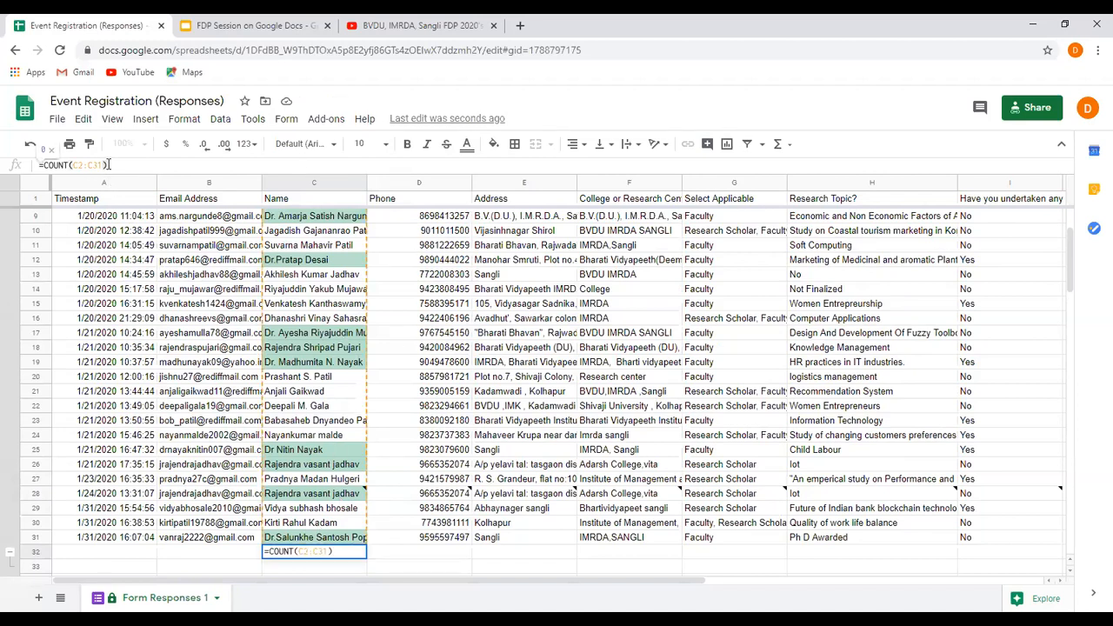
{"action": "left_click", "coordinate": [228, 539]}
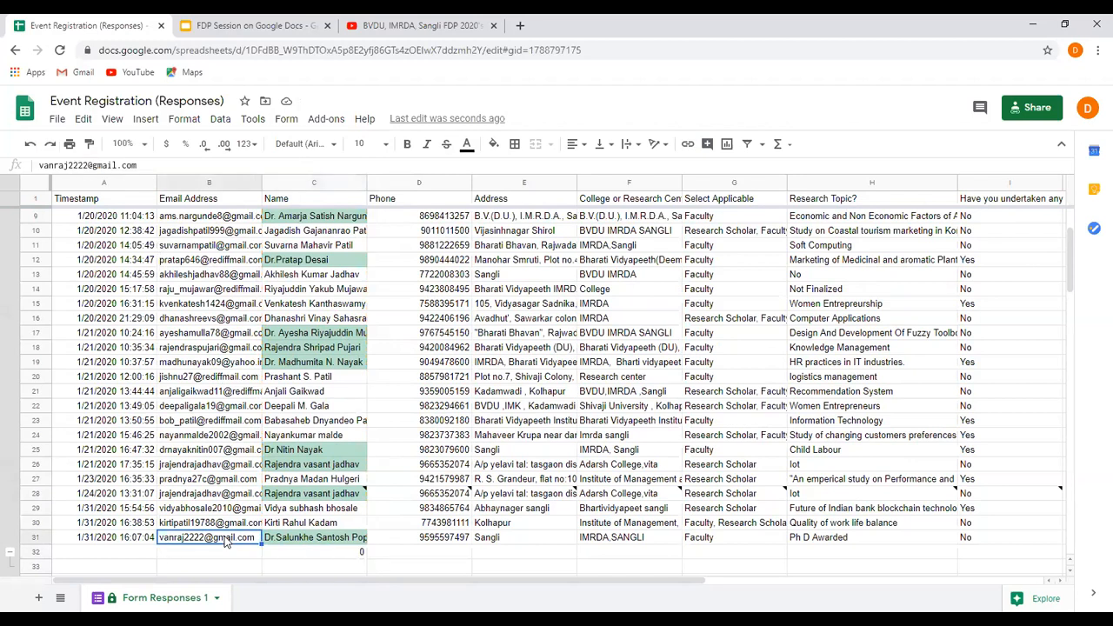
{"action": "left_click", "coordinate": [305, 554]}
{"action": "double_click", "coordinate": [316, 554]}
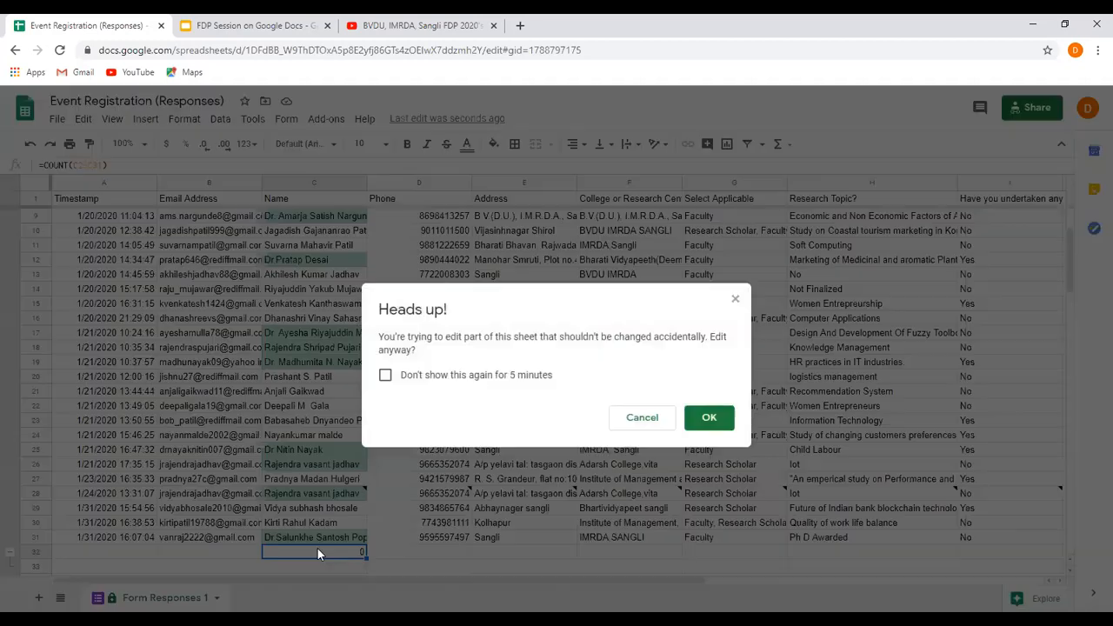
{"action": "left_click", "coordinate": [709, 418]}
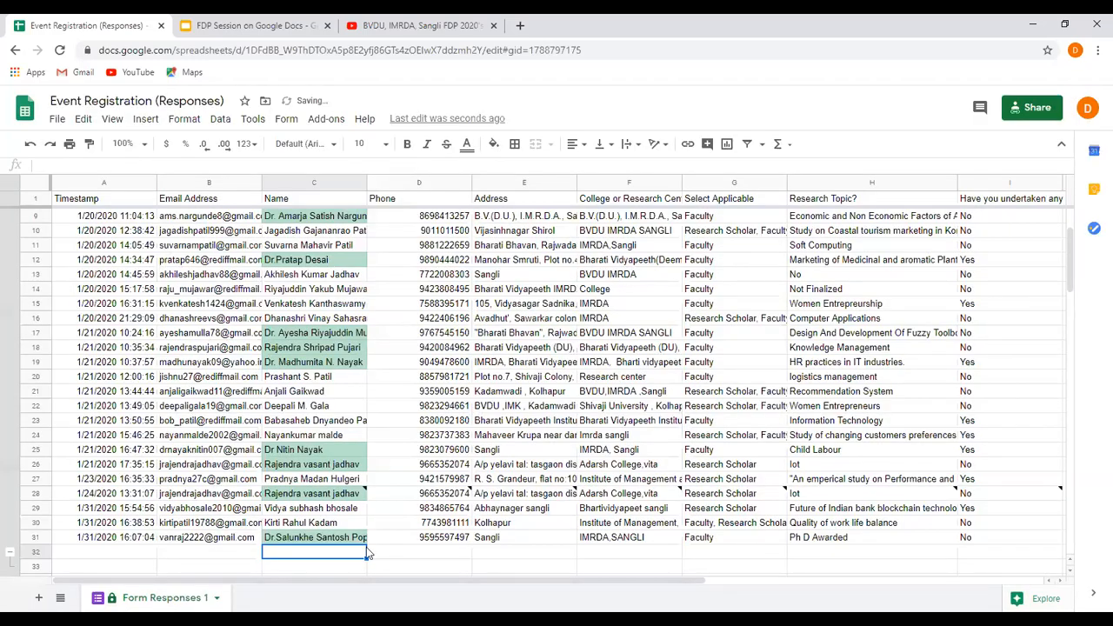
Try to edit the Email Address header cell in row 1 and cancel the protected edit.
{"action": "scroll", "coordinate": [104, 383], "scroll_direction": "up", "scroll_amount": 3}
{"action": "double_click", "coordinate": [214, 200]}
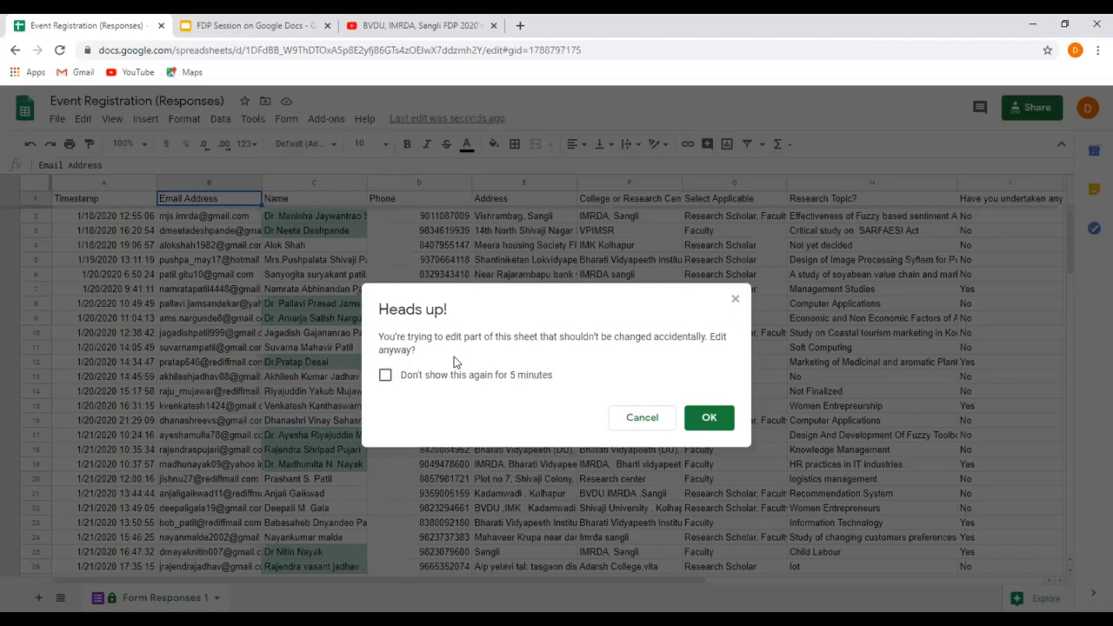
{"action": "left_click", "coordinate": [735, 300]}
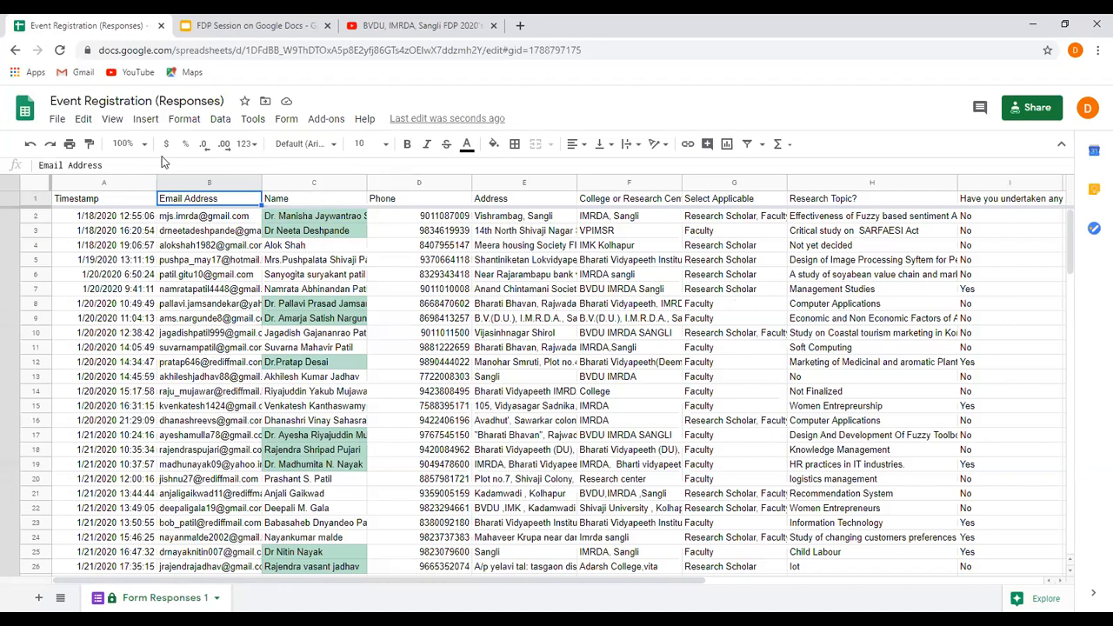
With the first entry of the Name column selected, examine the available functions, especially the Logical and Statistical categories.
{"action": "left_click", "coordinate": [285, 218]}
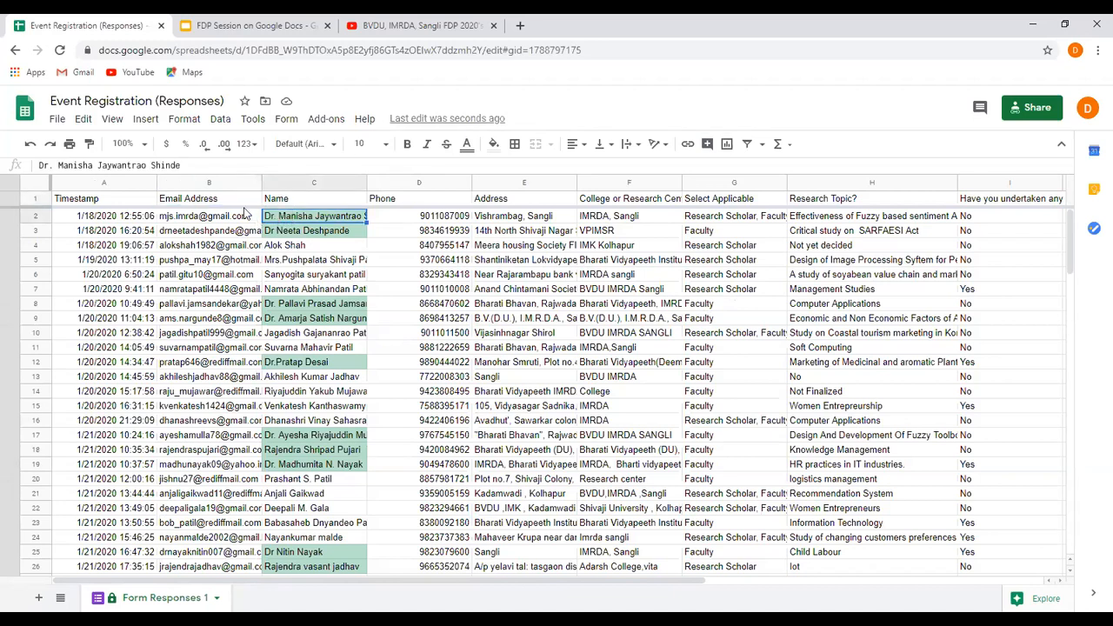
{"action": "left_click", "coordinate": [184, 119]}
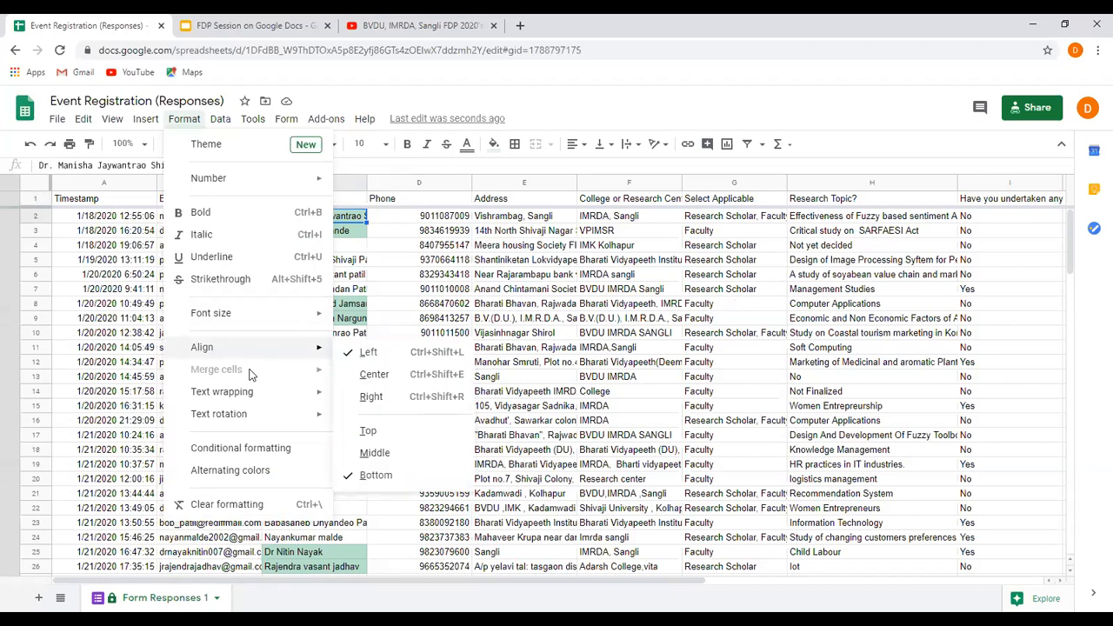
{"action": "mouse_move", "coordinate": [293, 391]}
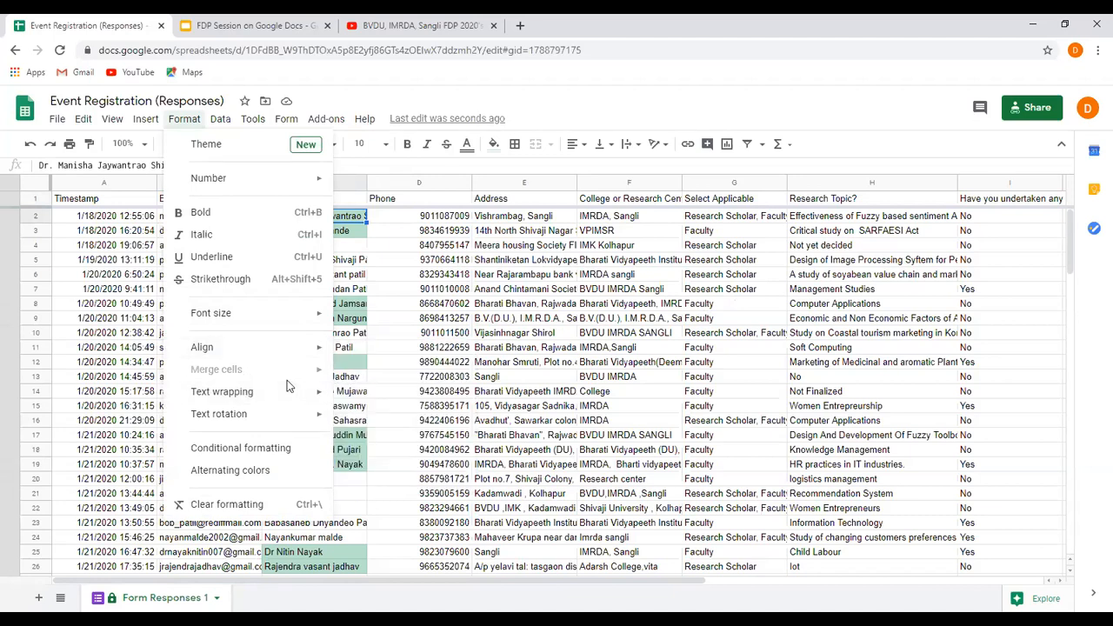
{"action": "left_click", "coordinate": [145, 119]}
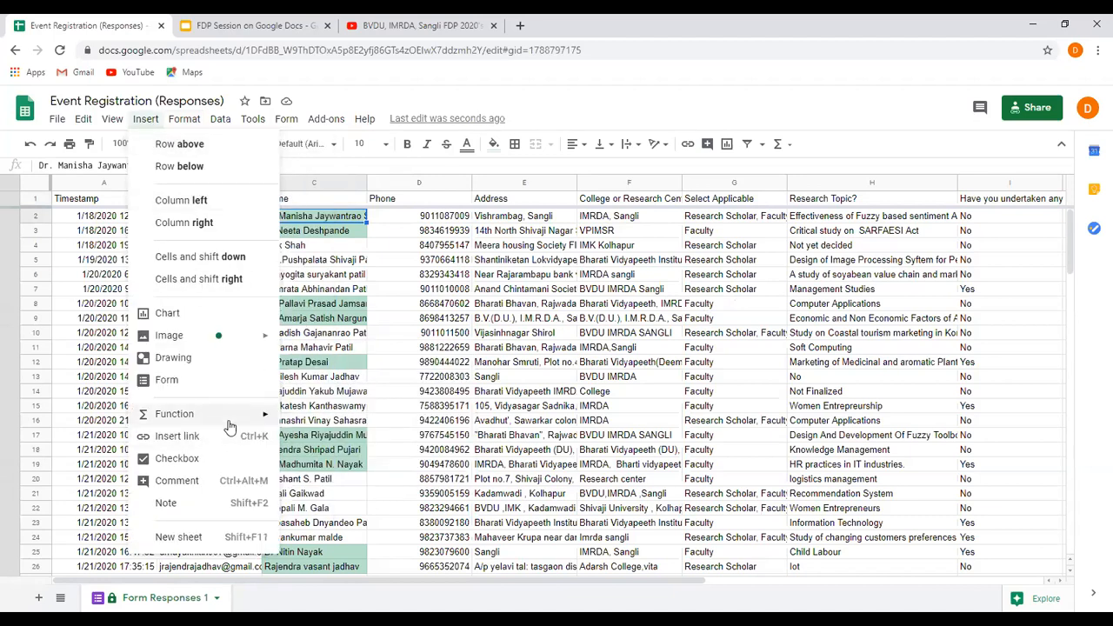
{"action": "mouse_move", "coordinate": [226, 421]}
{"action": "mouse_move", "coordinate": [314, 423]}
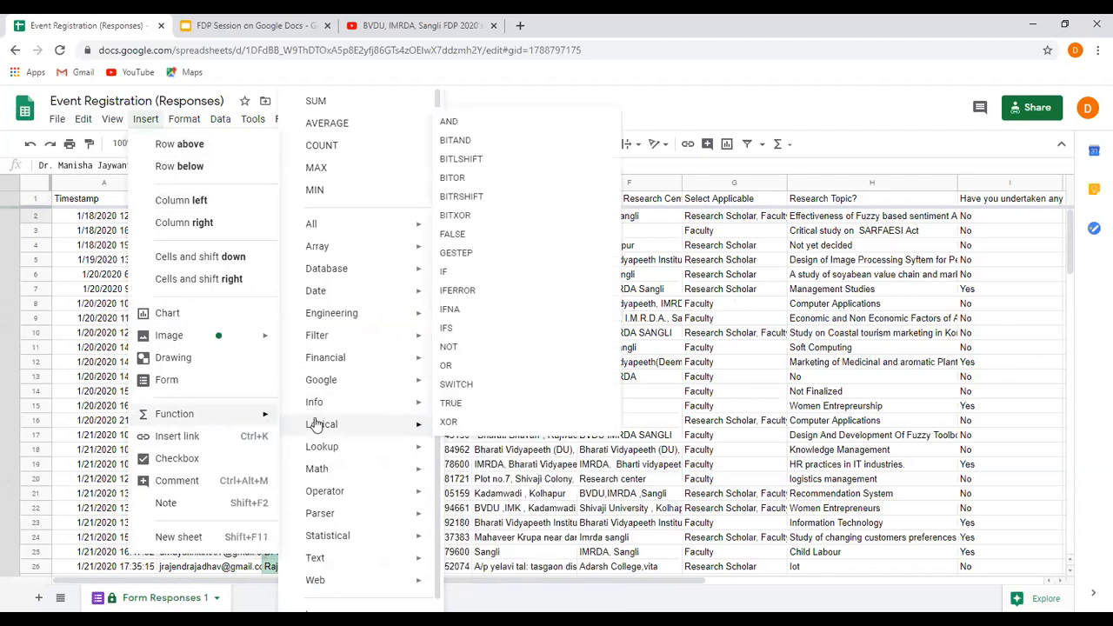
{"action": "mouse_move", "coordinate": [338, 537]}
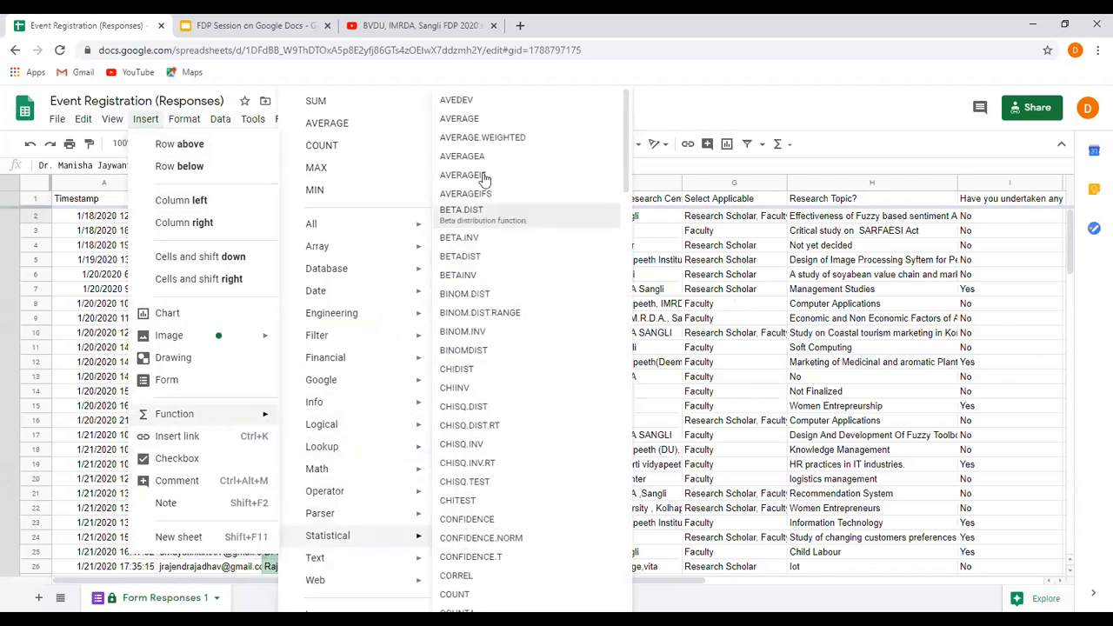
{"action": "scroll", "coordinate": [492, 235], "scroll_direction": "down", "scroll_amount": 15}
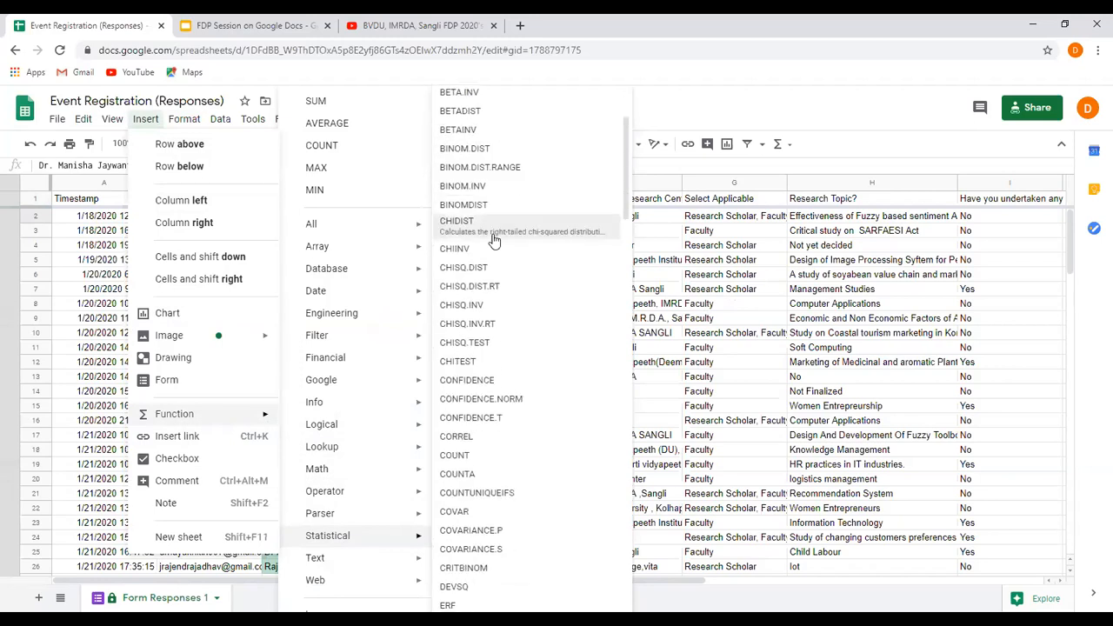
{"action": "scroll", "coordinate": [493, 240], "scroll_direction": "down", "scroll_amount": 10}
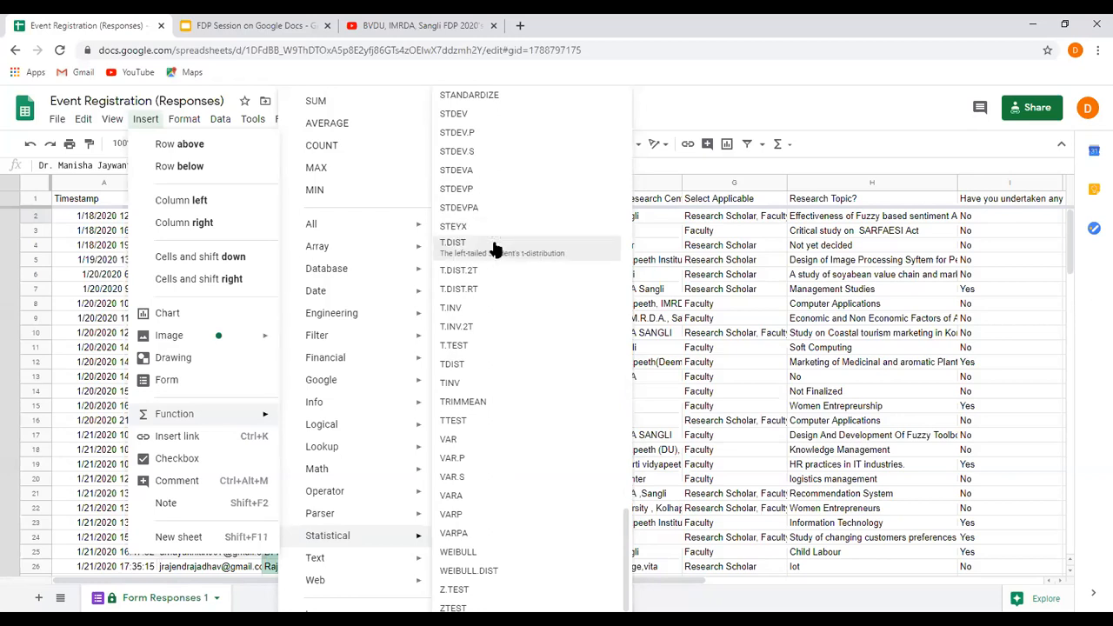
Look back through the Statistical function list to its beginning, close it and select the Select Applicable entry in row 8.
{"action": "scroll", "coordinate": [493, 249], "scroll_direction": "up", "scroll_amount": 18}
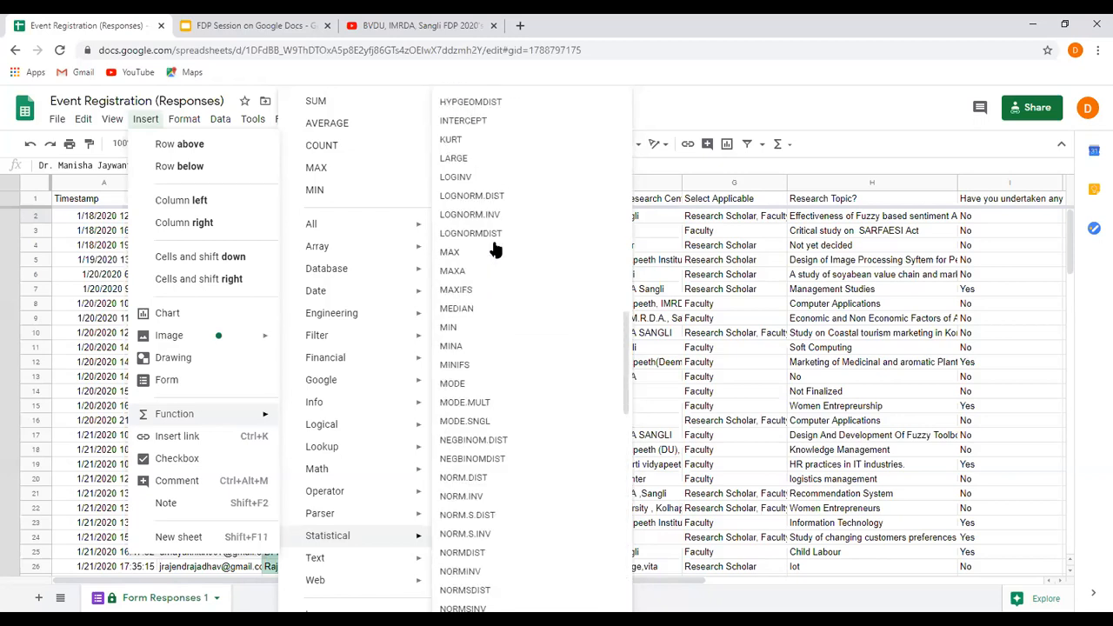
{"action": "scroll", "coordinate": [495, 248], "scroll_direction": "up", "scroll_amount": 7}
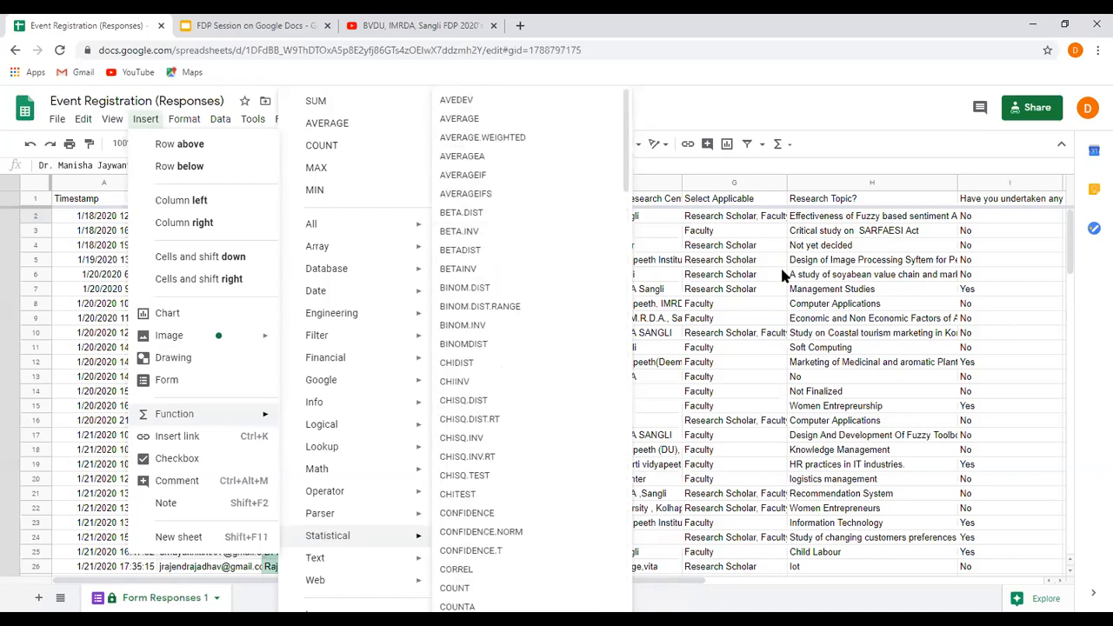
{"action": "left_click", "coordinate": [735, 300]}
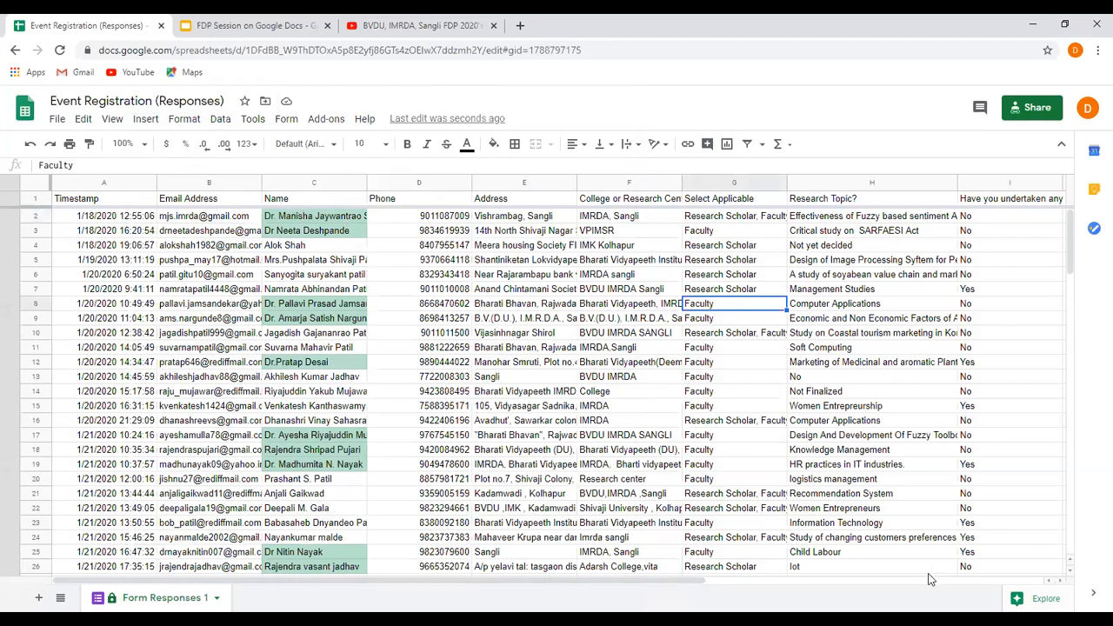
Open Explore for the response data and examine its suggested answers, formatting styles and pivot table.
{"action": "left_click", "coordinate": [1026, 600]}
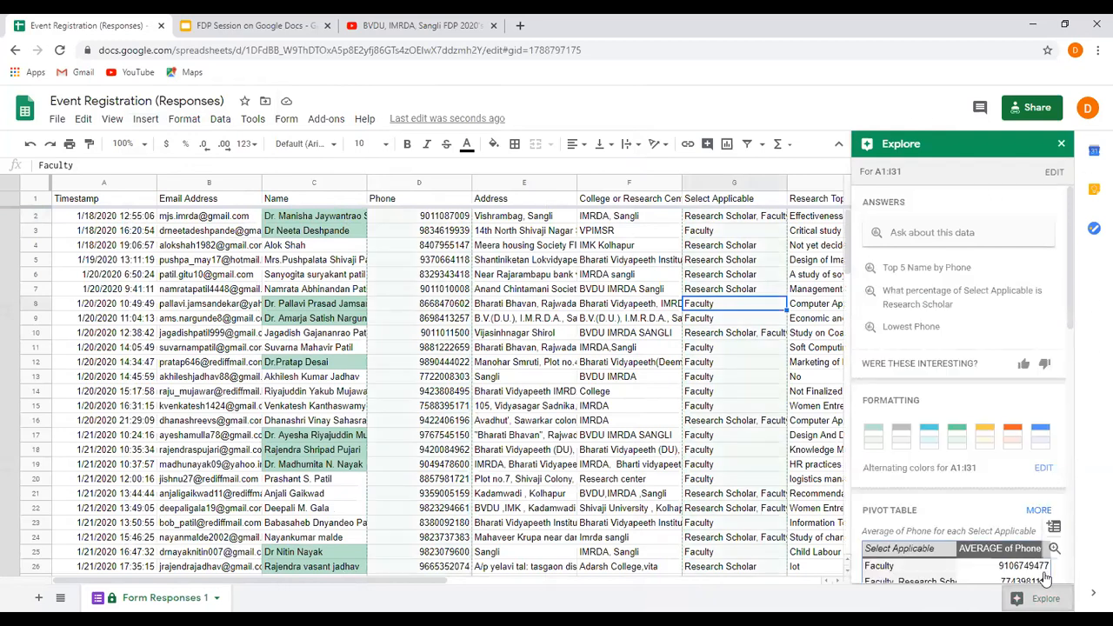
{"action": "scroll", "coordinate": [1043, 565], "scroll_direction": "down", "scroll_amount": 2}
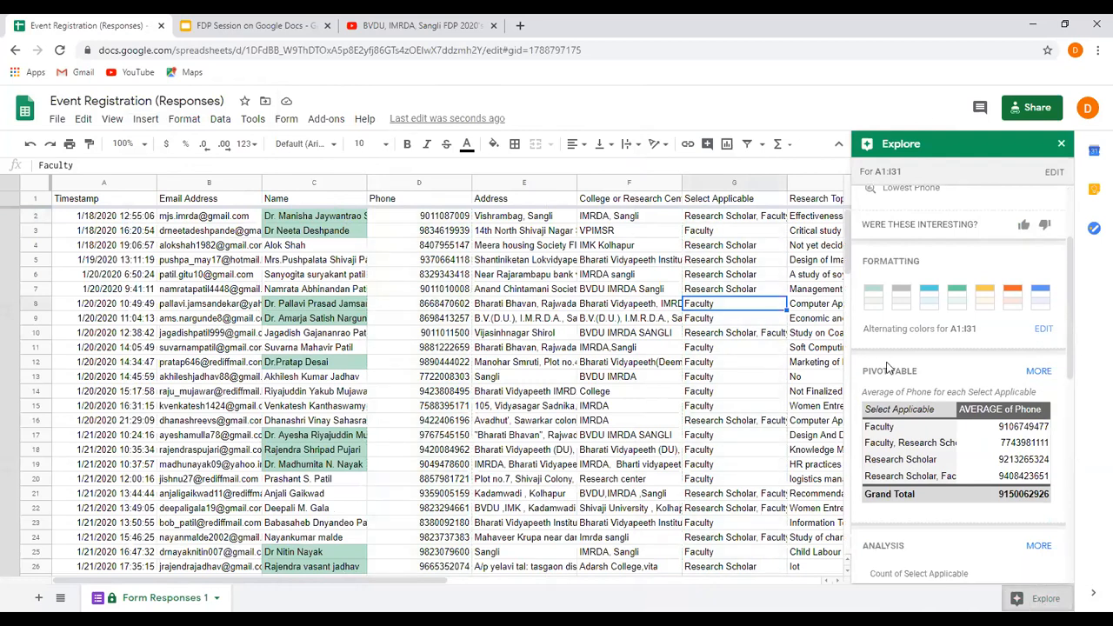
{"action": "scroll", "coordinate": [887, 368], "scroll_direction": "up", "scroll_amount": 2}
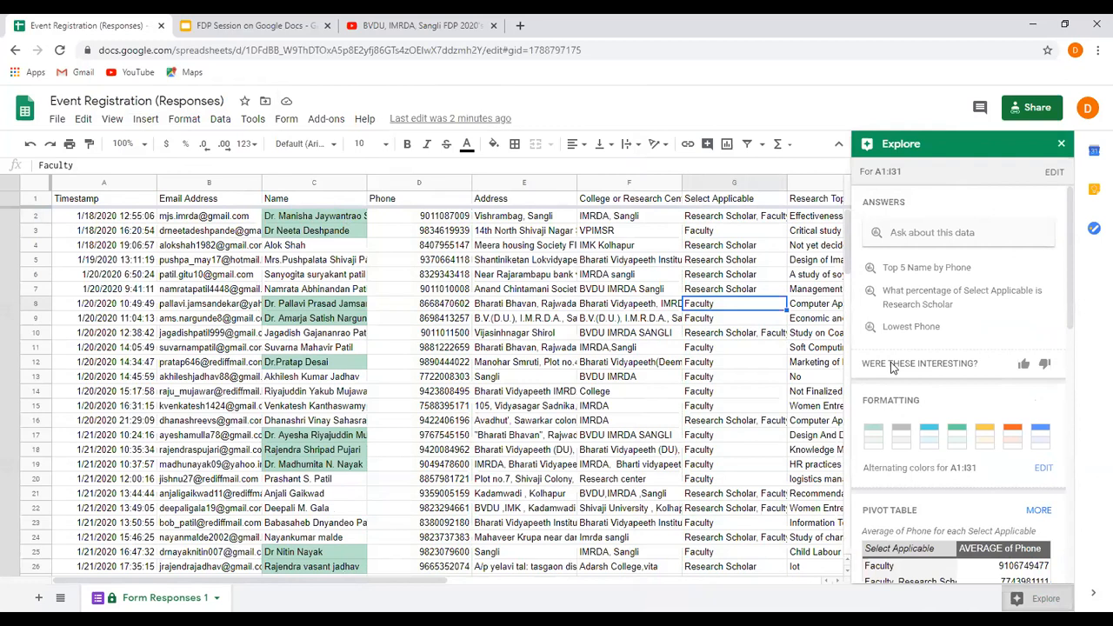
Apply the cyan alternating colors style to A1:I31, allowing the edit on the protected sheet.
{"action": "left_click", "coordinate": [1042, 469]}
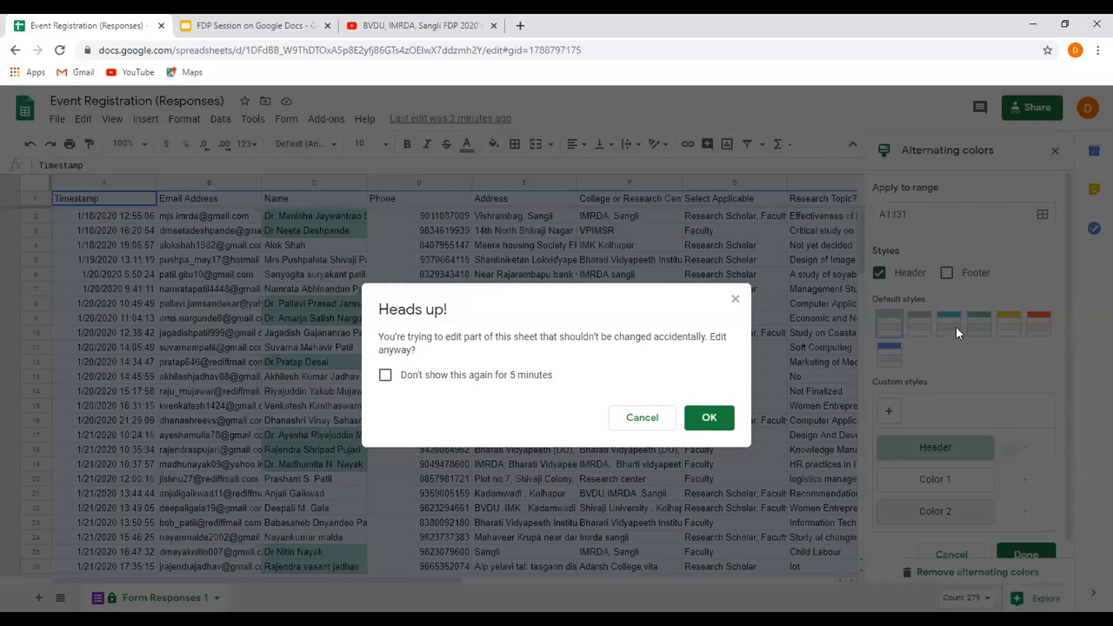
{"action": "left_click", "coordinate": [644, 424]}
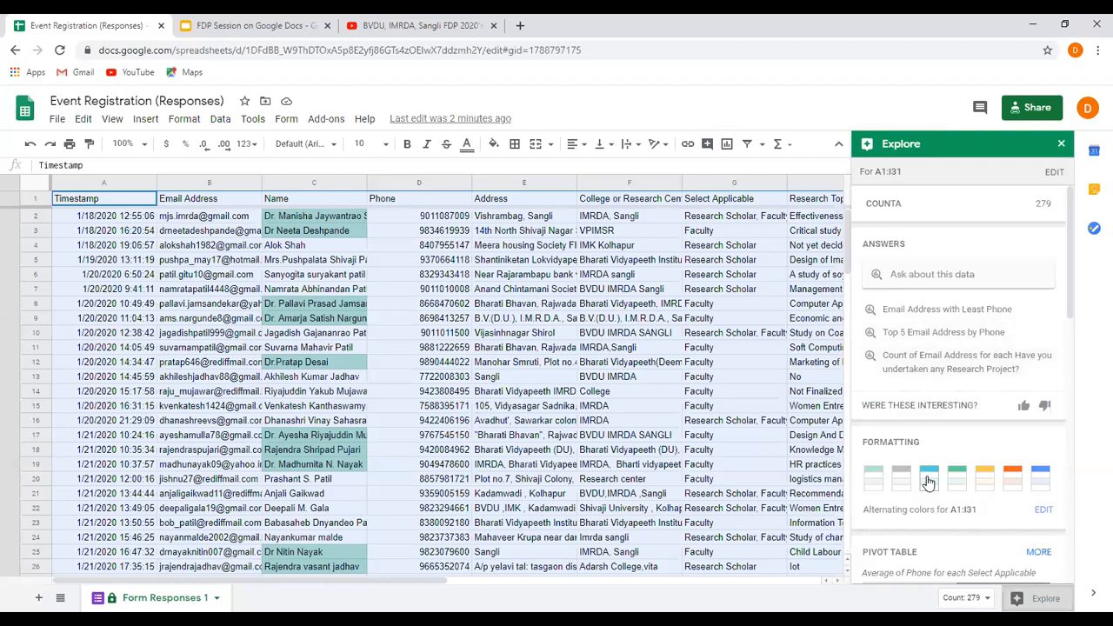
{"action": "left_click", "coordinate": [928, 480]}
{"action": "left_click", "coordinate": [719, 423]}
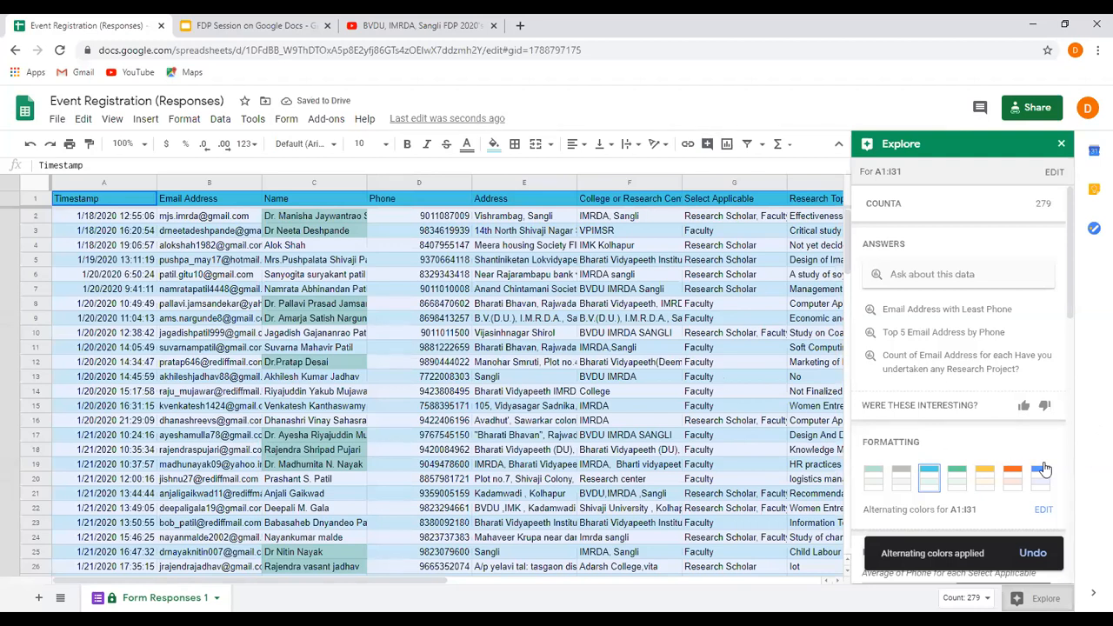
Examine the suggested pivot table and analysis charts for the response data, then close Explore.
{"action": "scroll", "coordinate": [1044, 469], "scroll_direction": "down", "scroll_amount": 3}
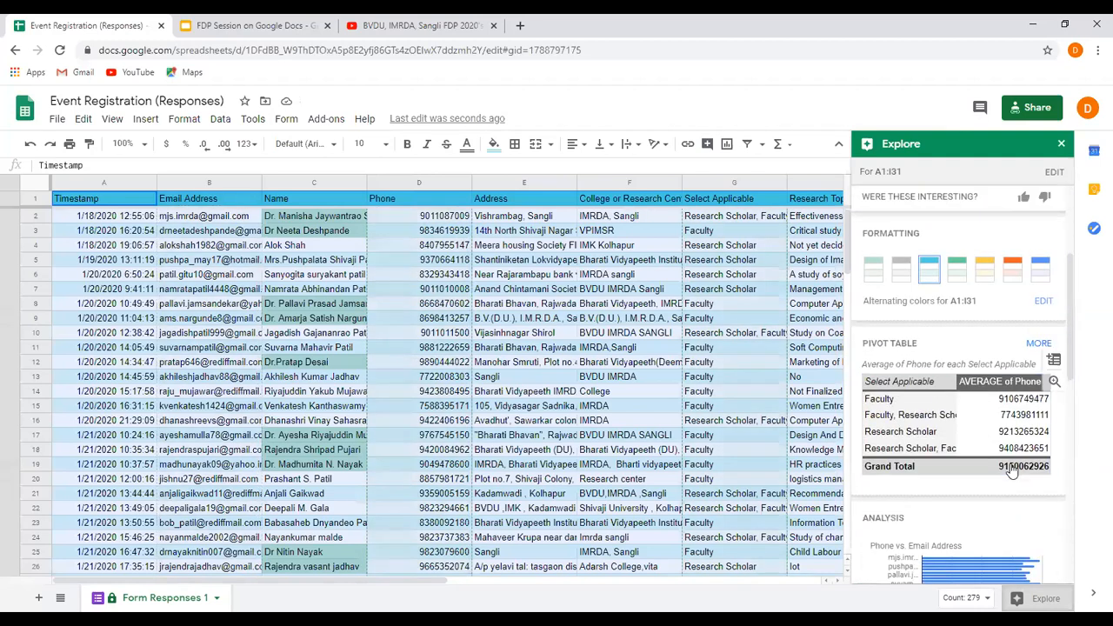
{"action": "scroll", "coordinate": [1011, 470], "scroll_direction": "down", "scroll_amount": 3}
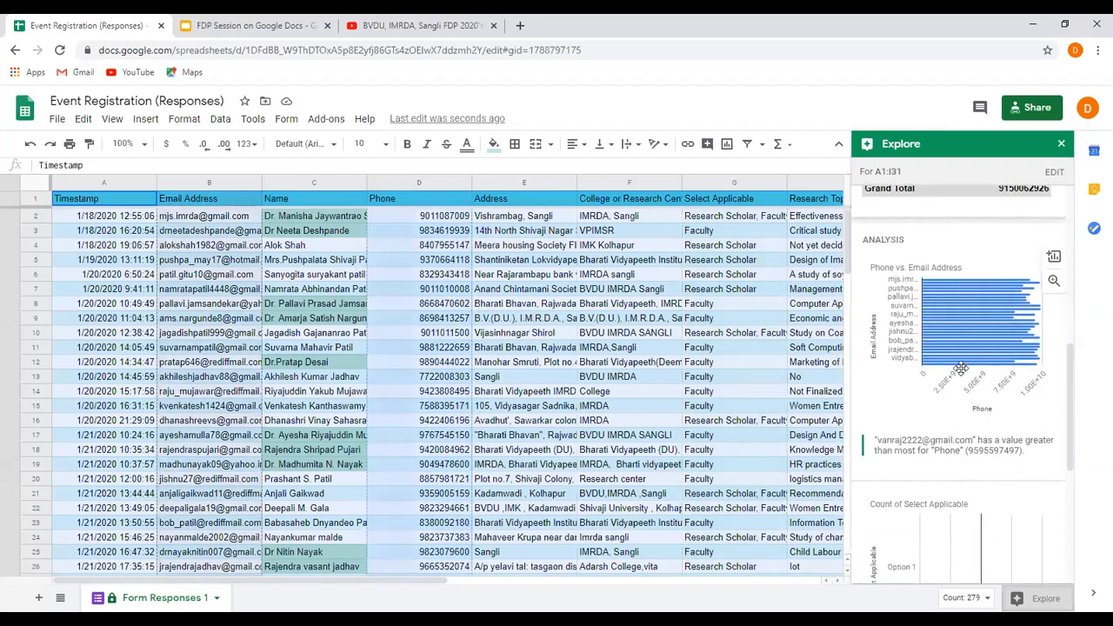
{"action": "scroll", "coordinate": [961, 368], "scroll_direction": "down", "scroll_amount": 2}
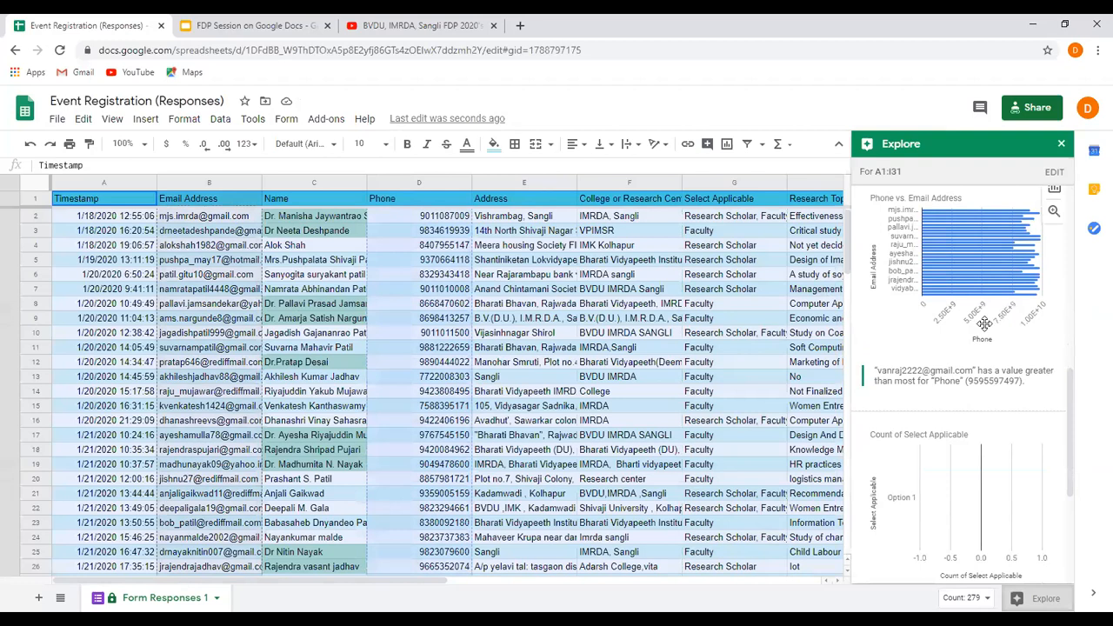
{"action": "scroll", "coordinate": [944, 387], "scroll_direction": "down", "scroll_amount": 3}
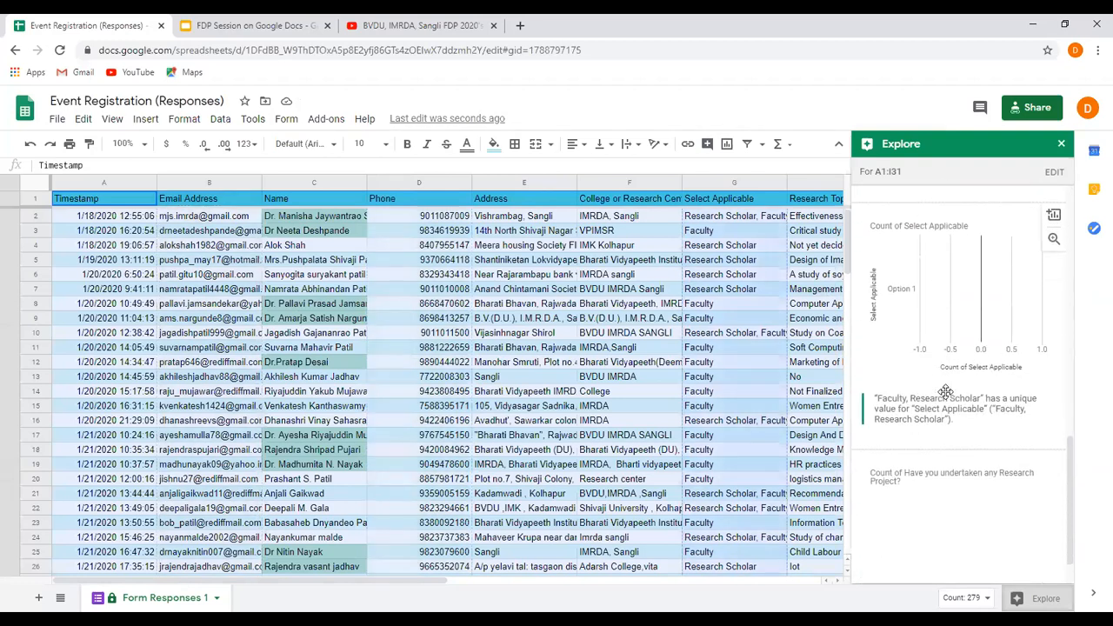
{"action": "scroll", "coordinate": [1063, 401], "scroll_direction": "down", "scroll_amount": 1}
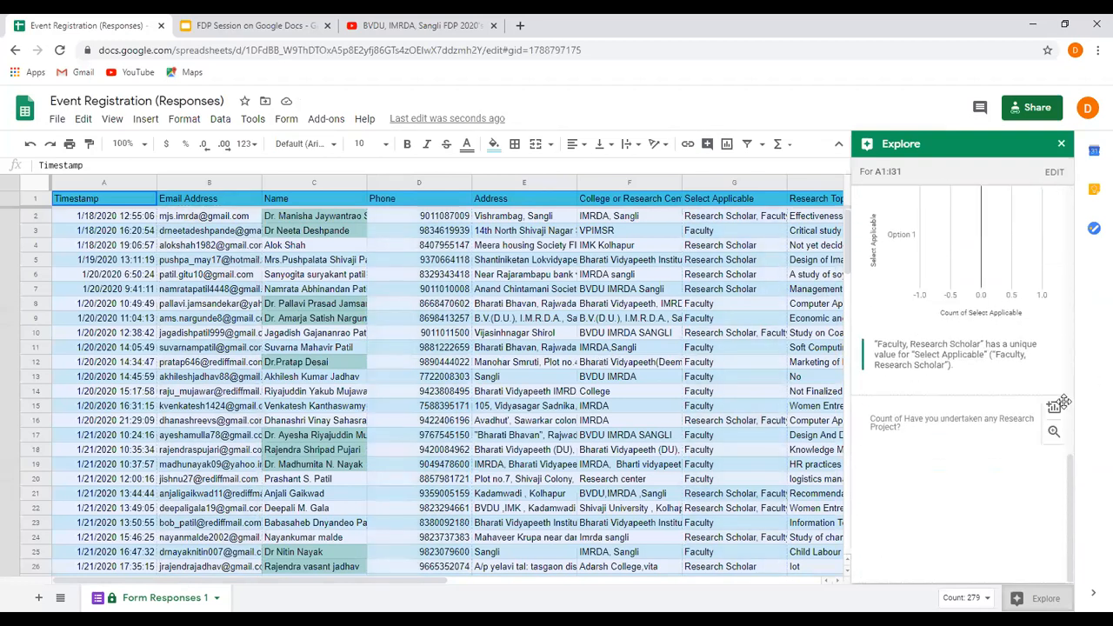
{"action": "scroll", "coordinate": [1059, 407], "scroll_direction": "up", "scroll_amount": 10}
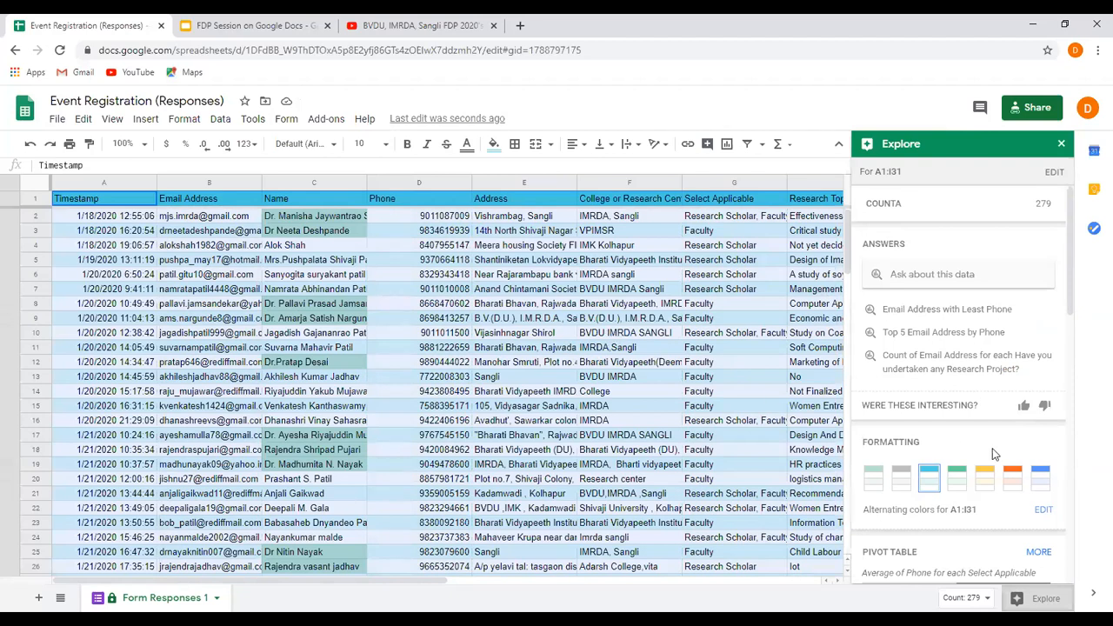
{"action": "scroll", "coordinate": [994, 454], "scroll_direction": "down", "scroll_amount": 5}
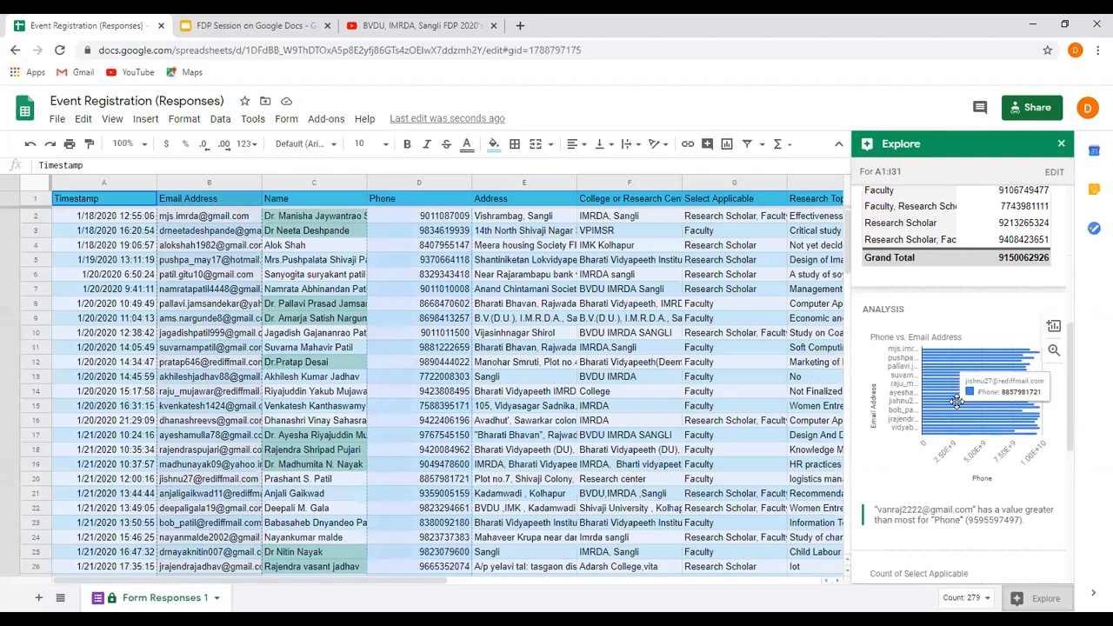
{"action": "left_click", "coordinate": [1062, 145]}
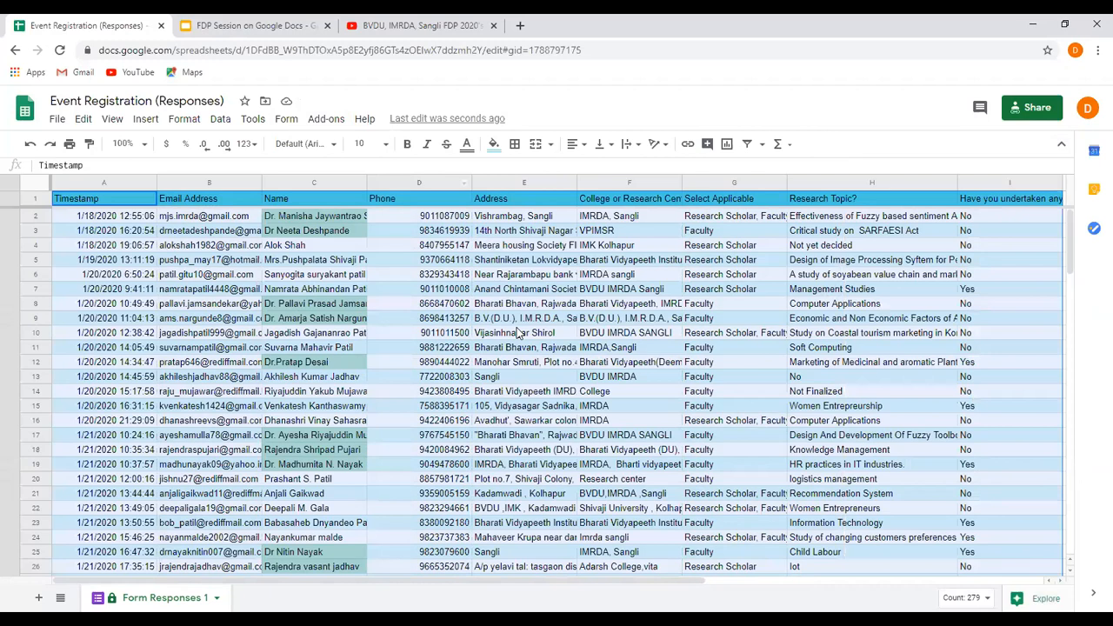
Copy the spreadsheet's sharing link and close the sharing settings.
{"action": "left_click", "coordinate": [1039, 108]}
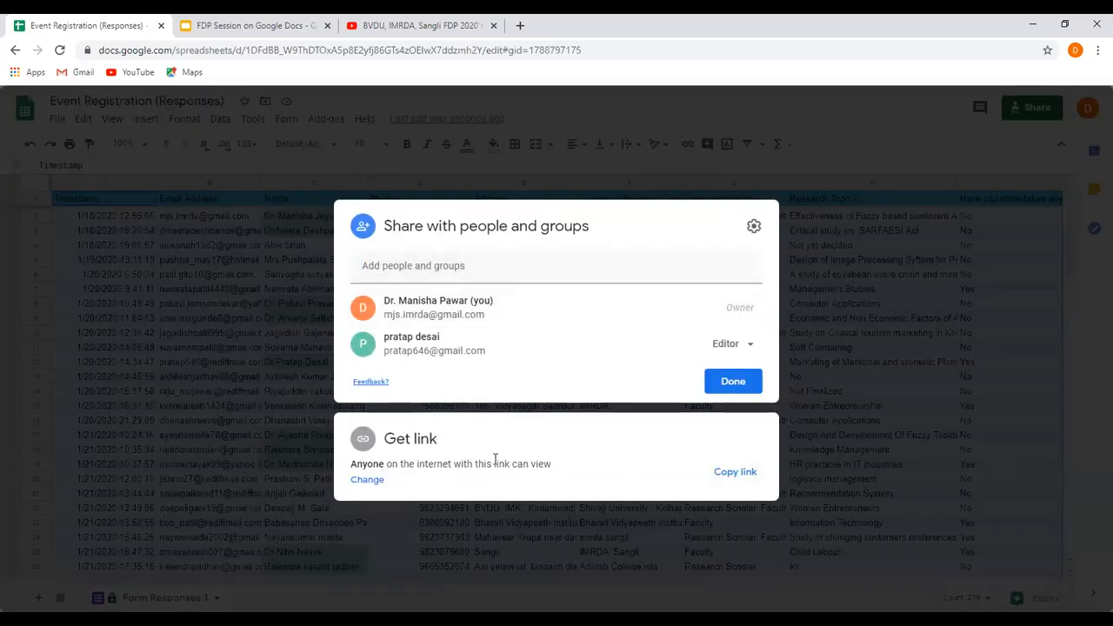
{"action": "left_click", "coordinate": [726, 475]}
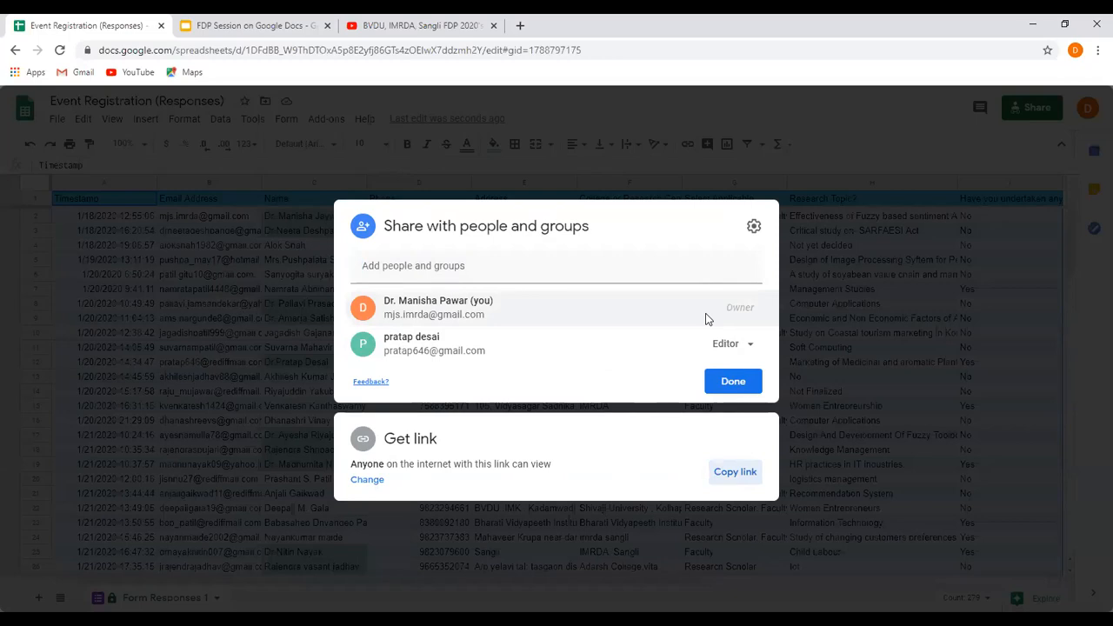
{"action": "key", "text": "Escape"}
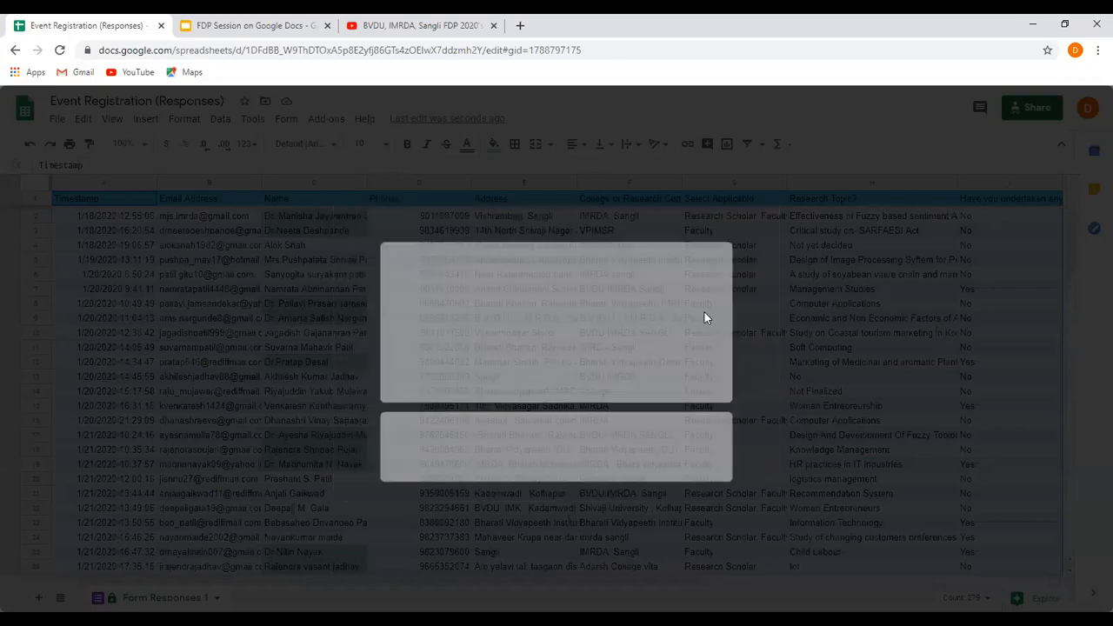
Return to the Google Sheets home page, briefly viewing the FDP Session on Google Docs presentation.
{"action": "left_click", "coordinate": [13, 54]}
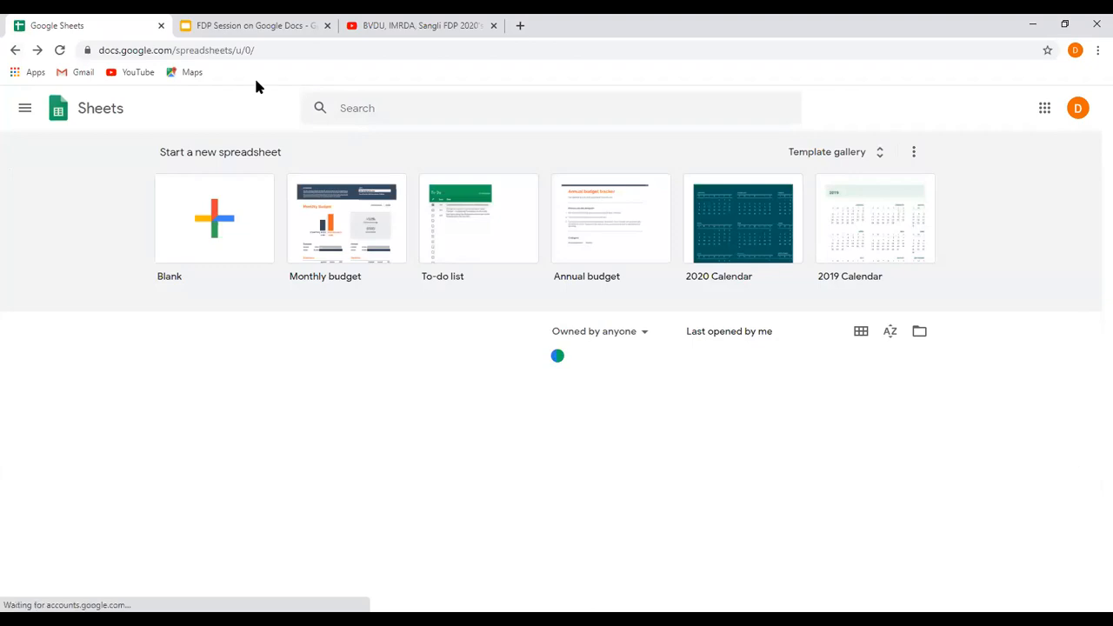
{"action": "left_click", "coordinate": [273, 26]}
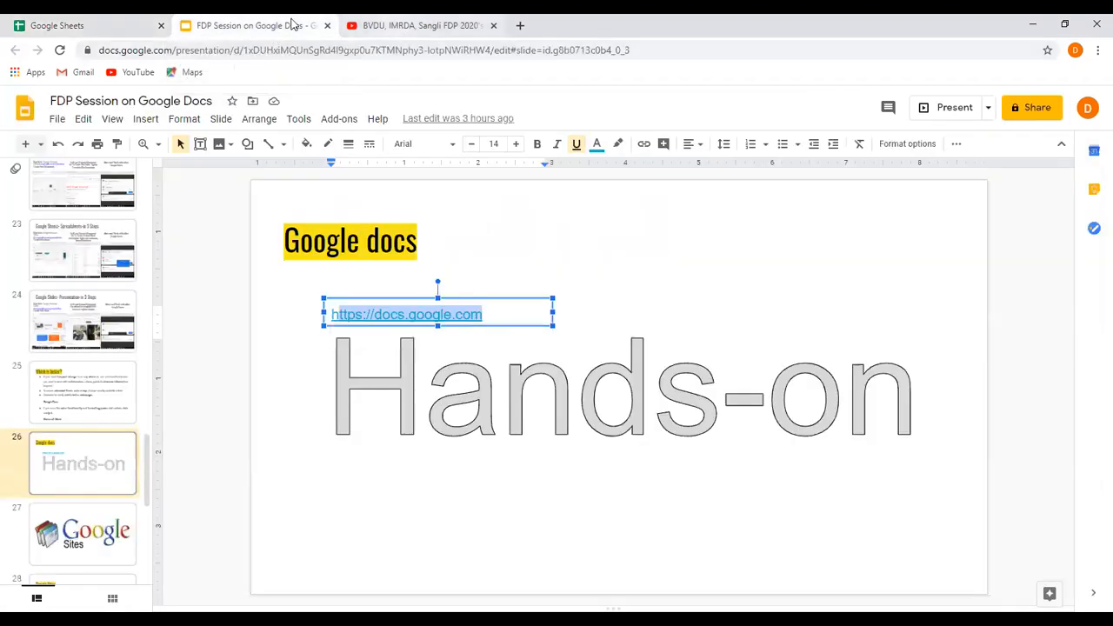
{"action": "left_click", "coordinate": [104, 28]}
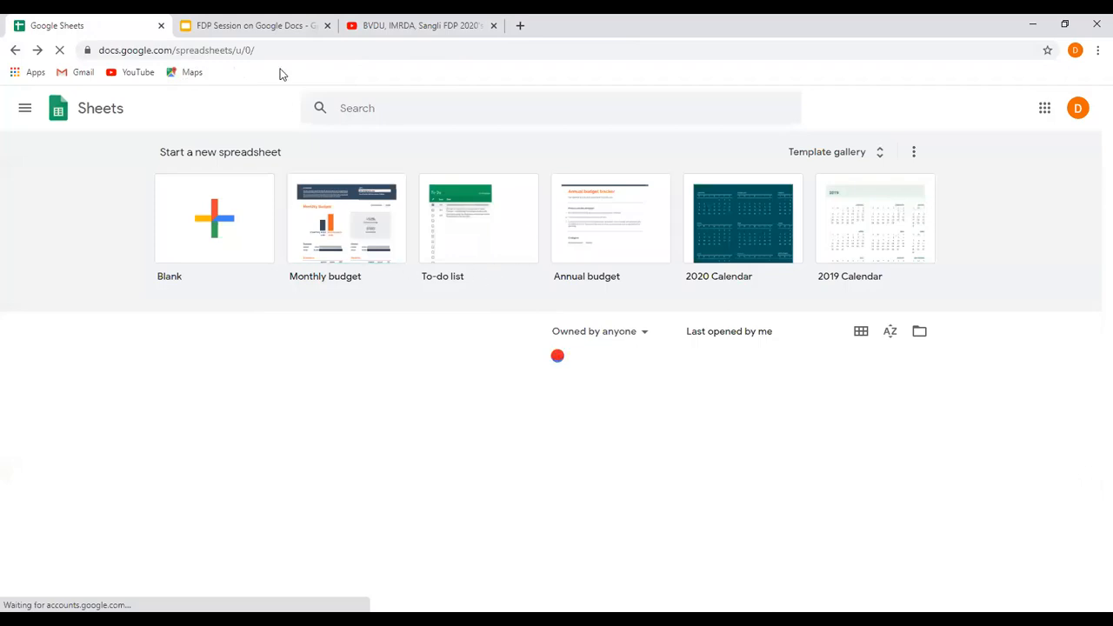
{"action": "left_click", "coordinate": [281, 50]}
{"action": "left_click", "coordinate": [183, 52]}
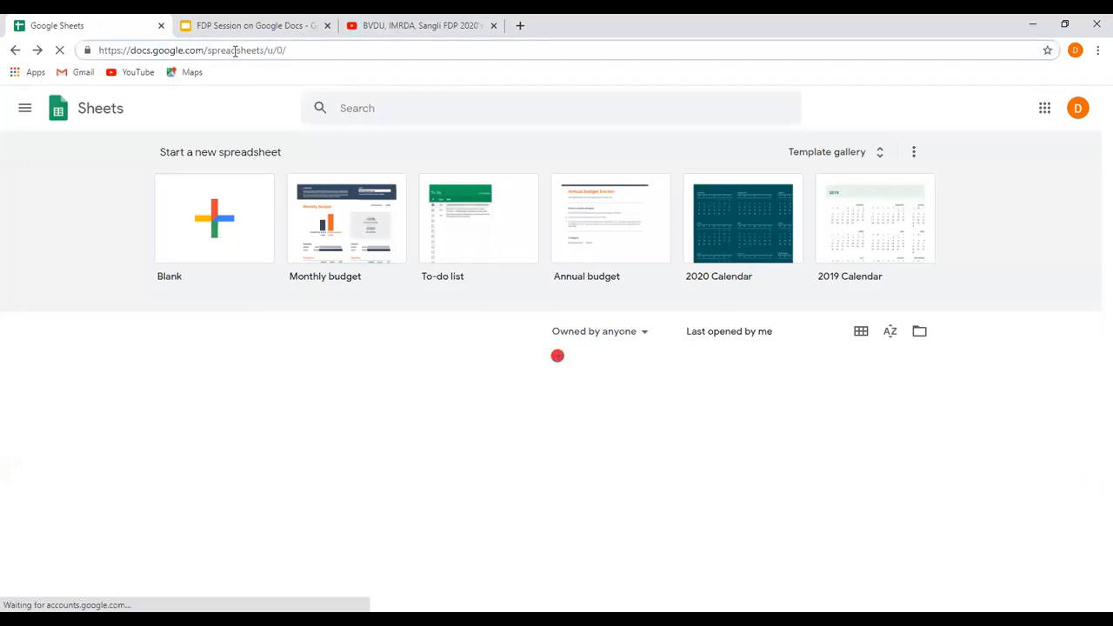
{"action": "left_click_drag", "start_coordinate": [212, 50], "coordinate": [348, 52]}
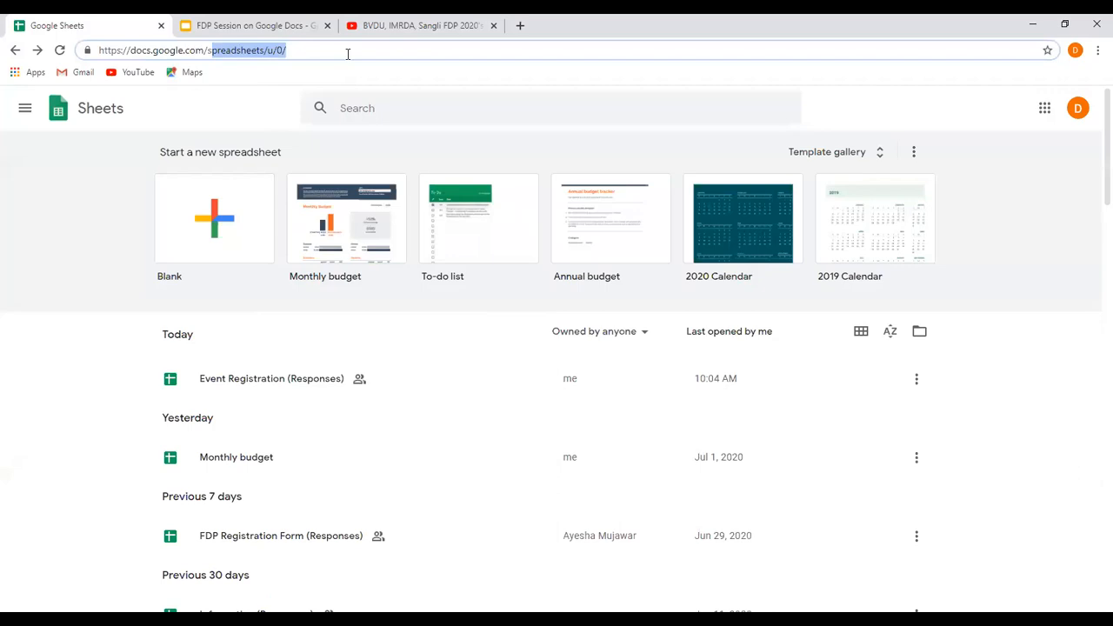
{"action": "type", "text": "lides"}
{"action": "key", "text": "BackSpace"}
{"action": "key", "text": "BackSpace"}
{"action": "key", "text": "BackSpace"}
{"action": "key", "text": "BackSpace"}
{"action": "key", "text": "BackSpace"}
{"action": "key", "text": "BackSpace"}
{"action": "type", "text": "presentation"}
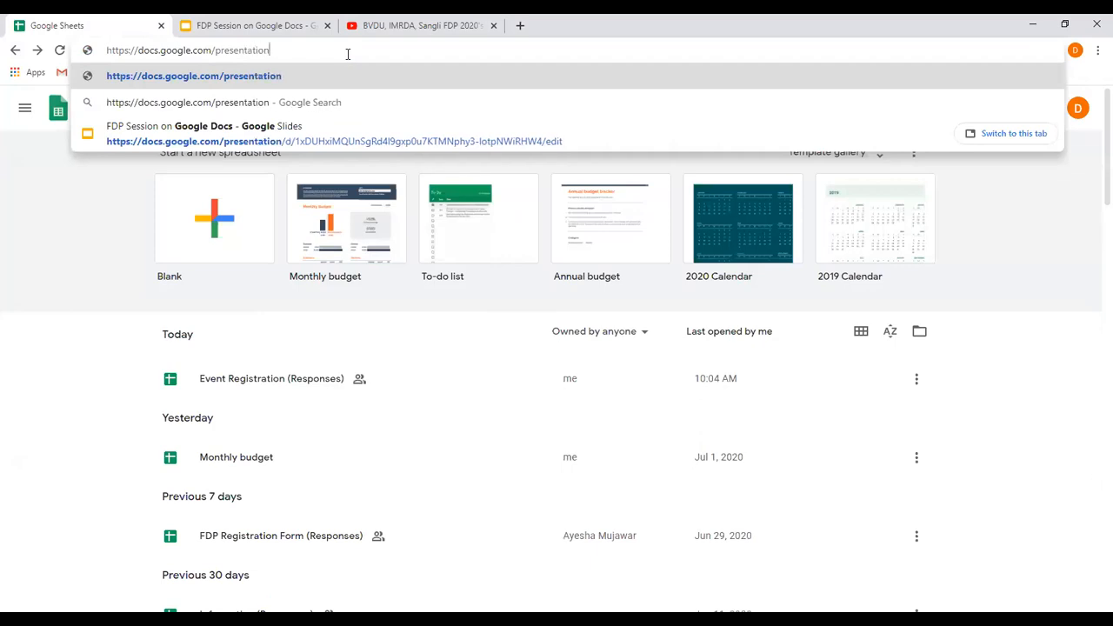
{"action": "key", "text": "Return"}
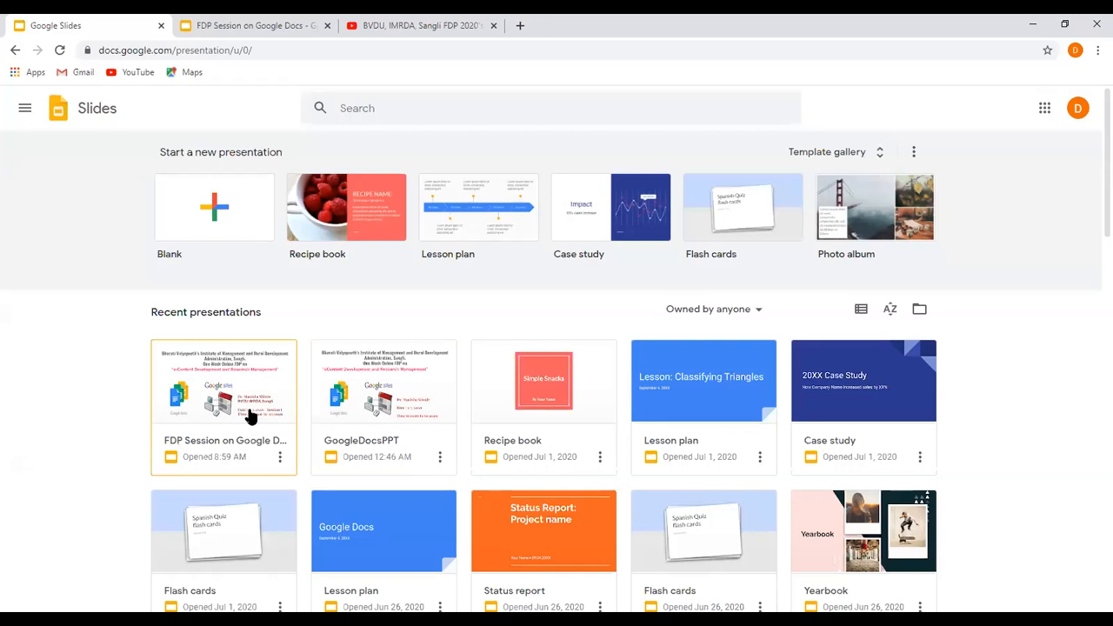
Look over the recent presentations and create a new presentation from the Photo album template.
{"action": "scroll", "coordinate": [250, 417], "scroll_direction": "down", "scroll_amount": 2}
{"action": "scroll", "coordinate": [250, 417], "scroll_direction": "up", "scroll_amount": 2}
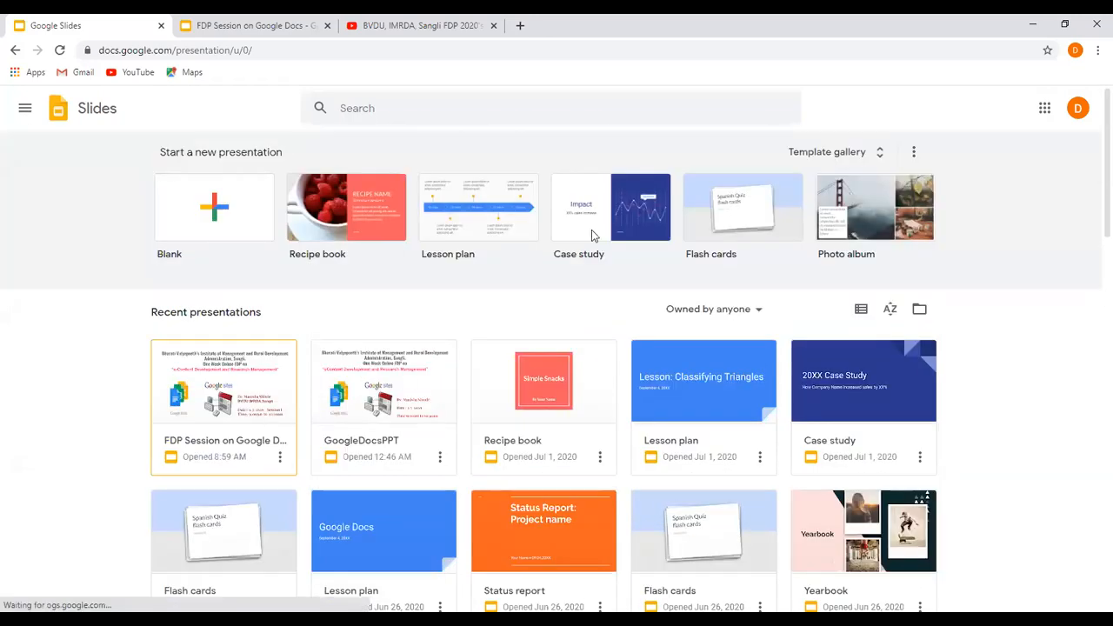
{"action": "left_click", "coordinate": [854, 218]}
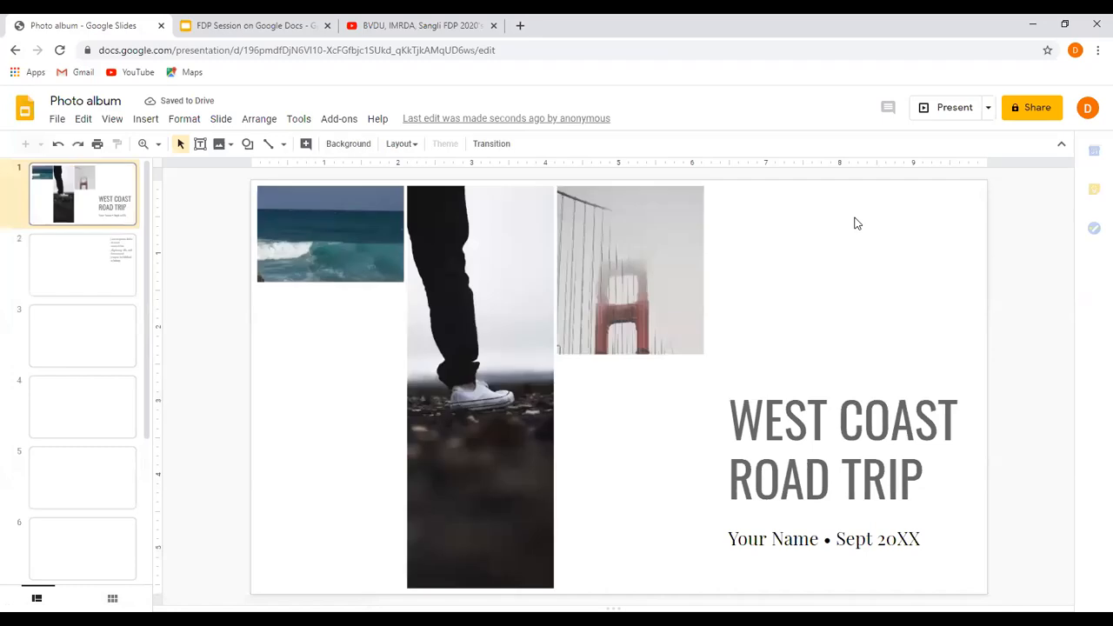
Replace the ocean photo on the title slide with the Loboc_river image from the computer's Desktop folder.
{"action": "left_click", "coordinate": [320, 231]}
{"action": "left_click", "coordinate": [531, 146]}
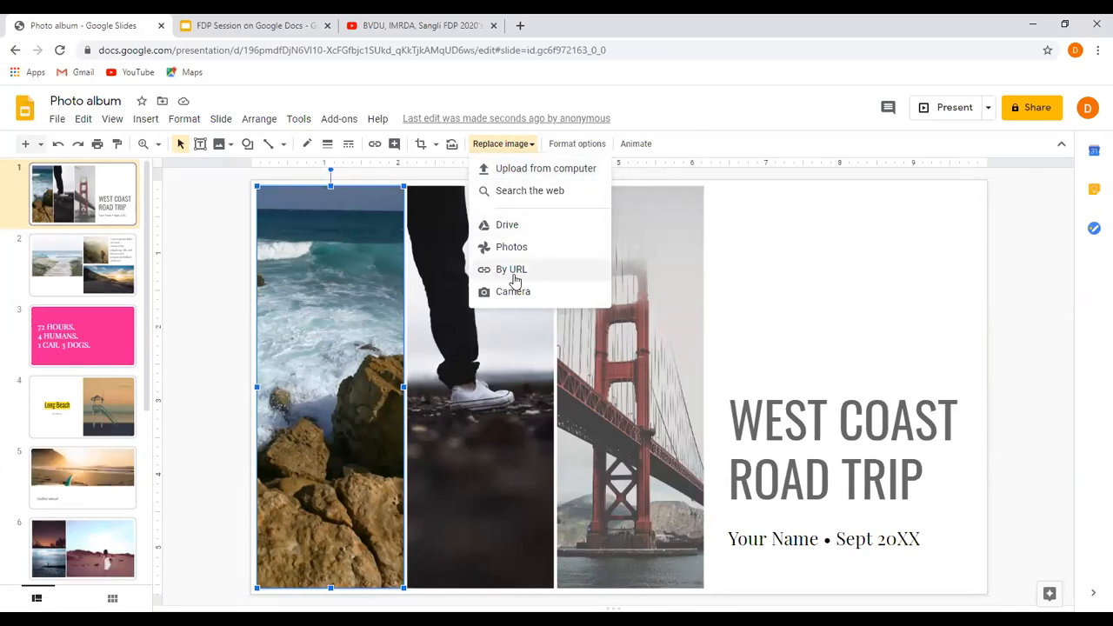
{"action": "left_click", "coordinate": [529, 168]}
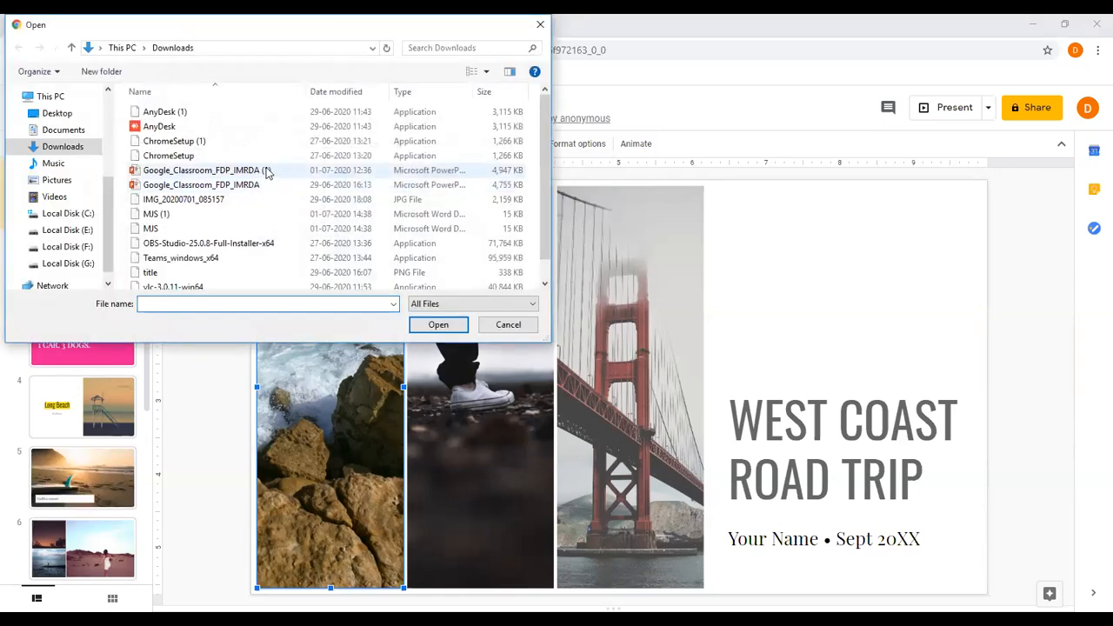
{"action": "left_click", "coordinate": [52, 180]}
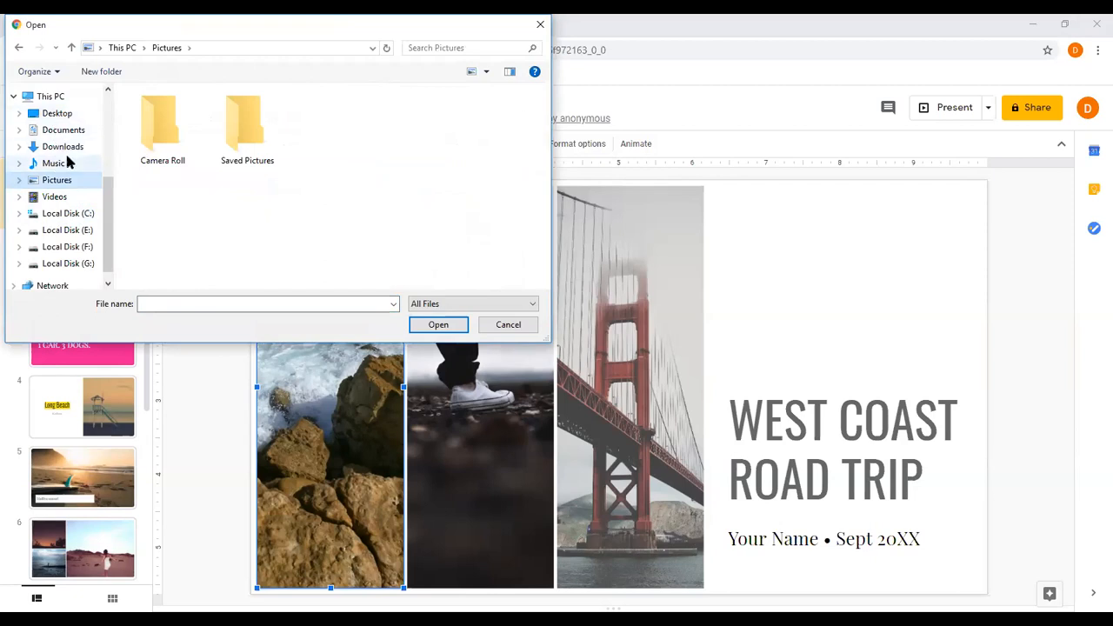
{"action": "left_click", "coordinate": [82, 215]}
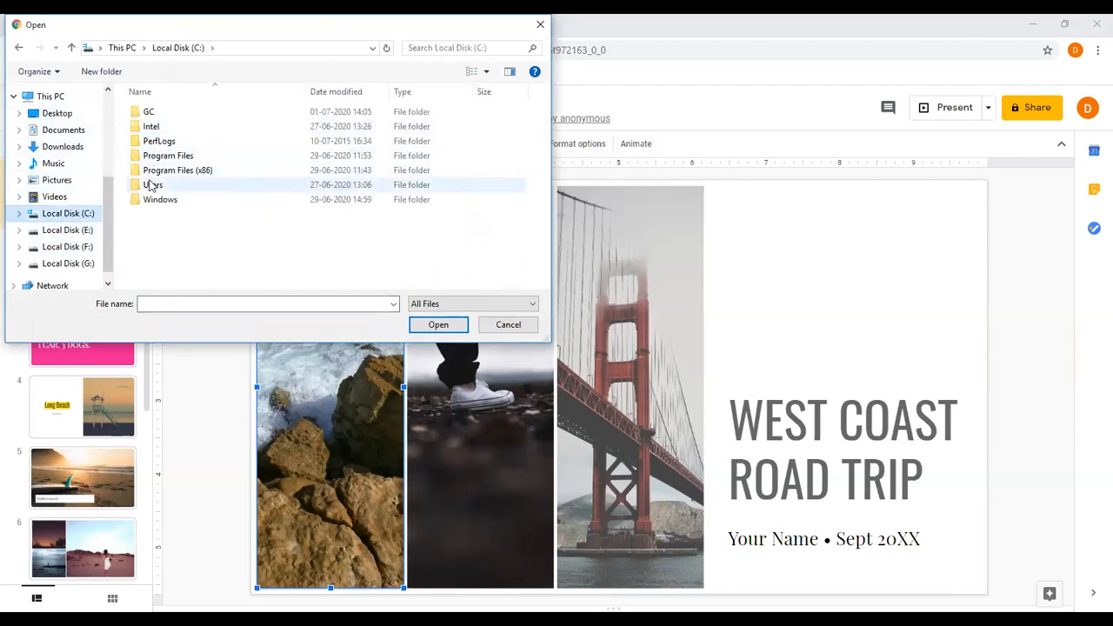
{"action": "left_click", "coordinate": [152, 185]}
{"action": "left_click", "coordinate": [55, 181]}
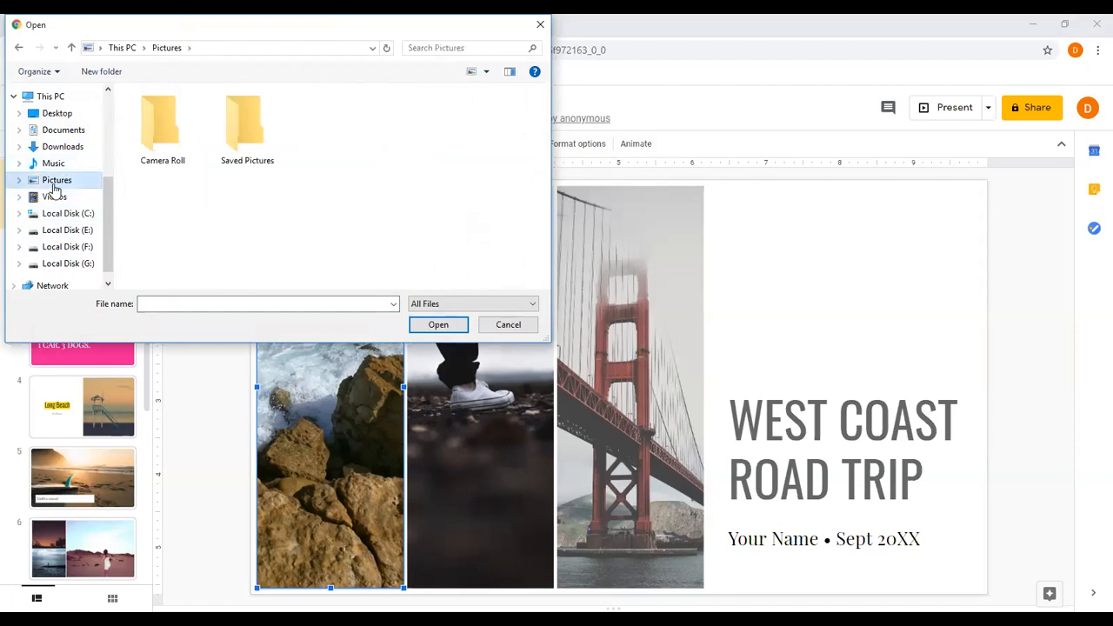
{"action": "double_click", "coordinate": [243, 126]}
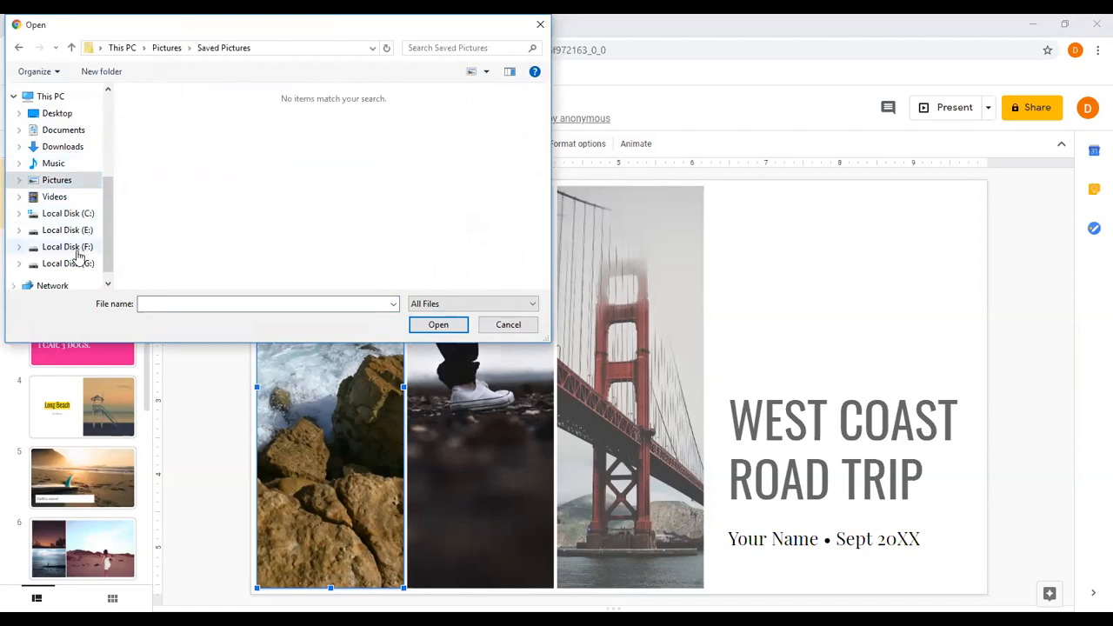
{"action": "left_click_drag", "start_coordinate": [107, 229], "coordinate": [96, 193]}
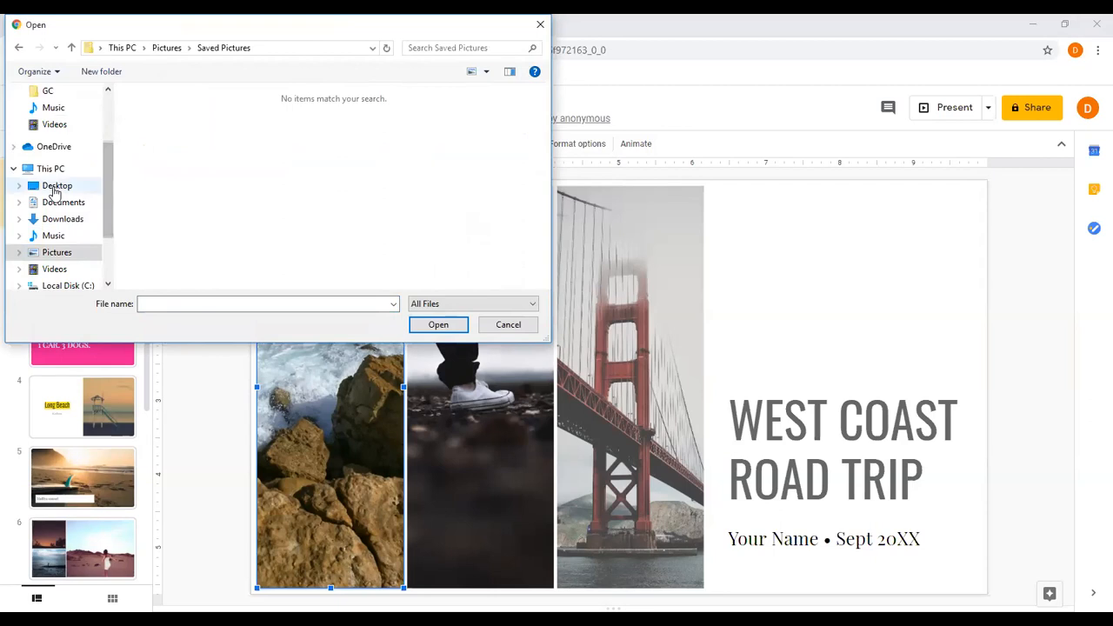
{"action": "left_click", "coordinate": [54, 187]}
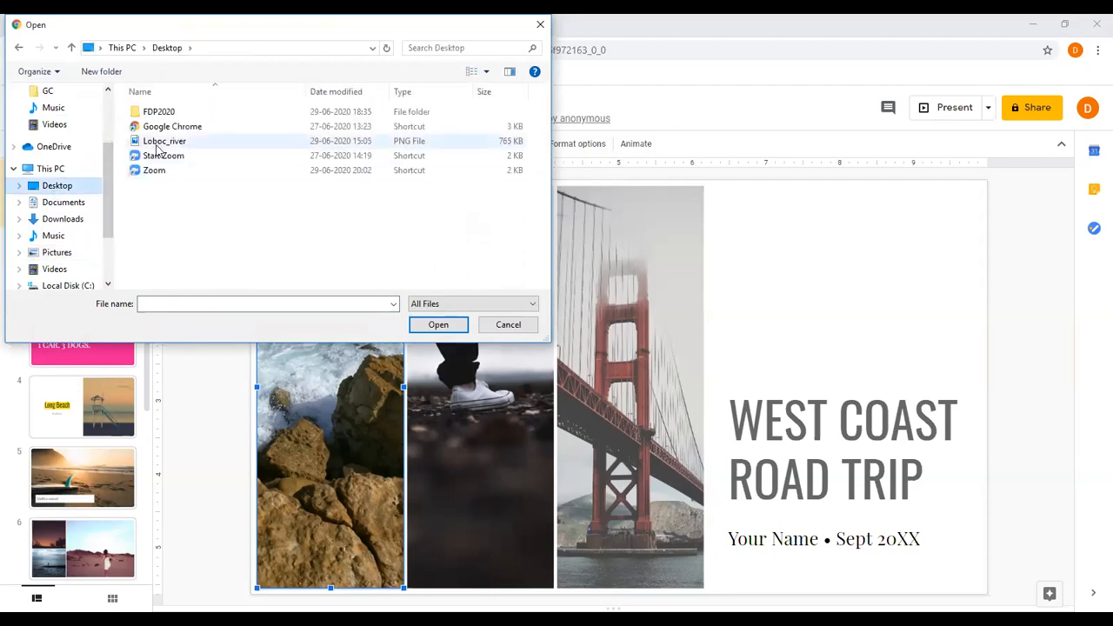
{"action": "left_click", "coordinate": [159, 143]}
{"action": "left_click", "coordinate": [441, 324]}
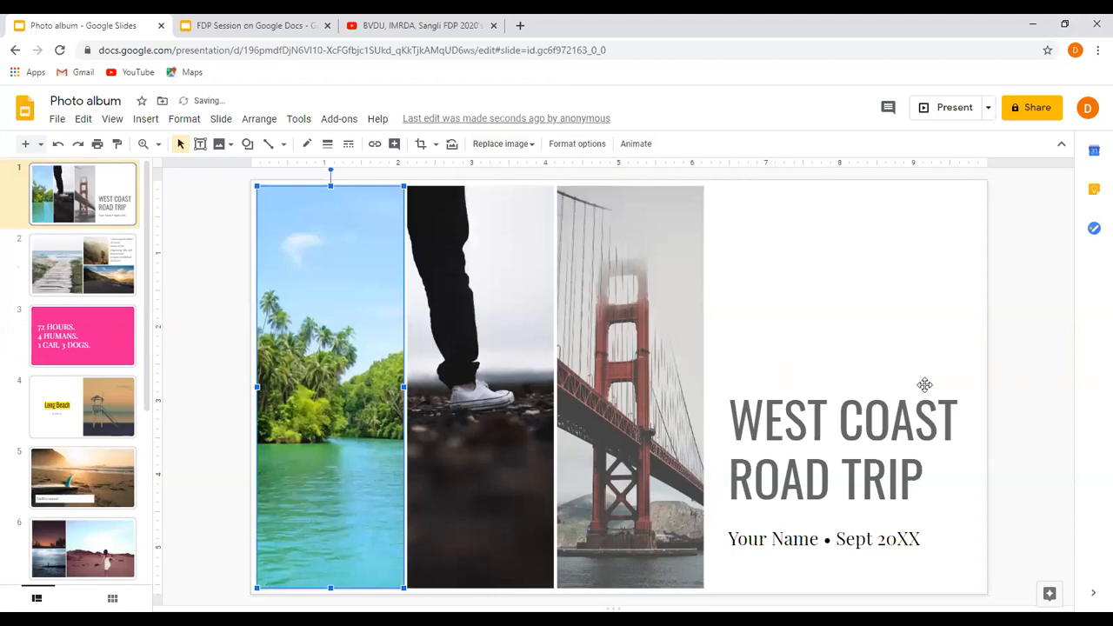
View slides 2 and 3 of the Photo album presentation.
{"action": "key", "text": "Page_Down"}
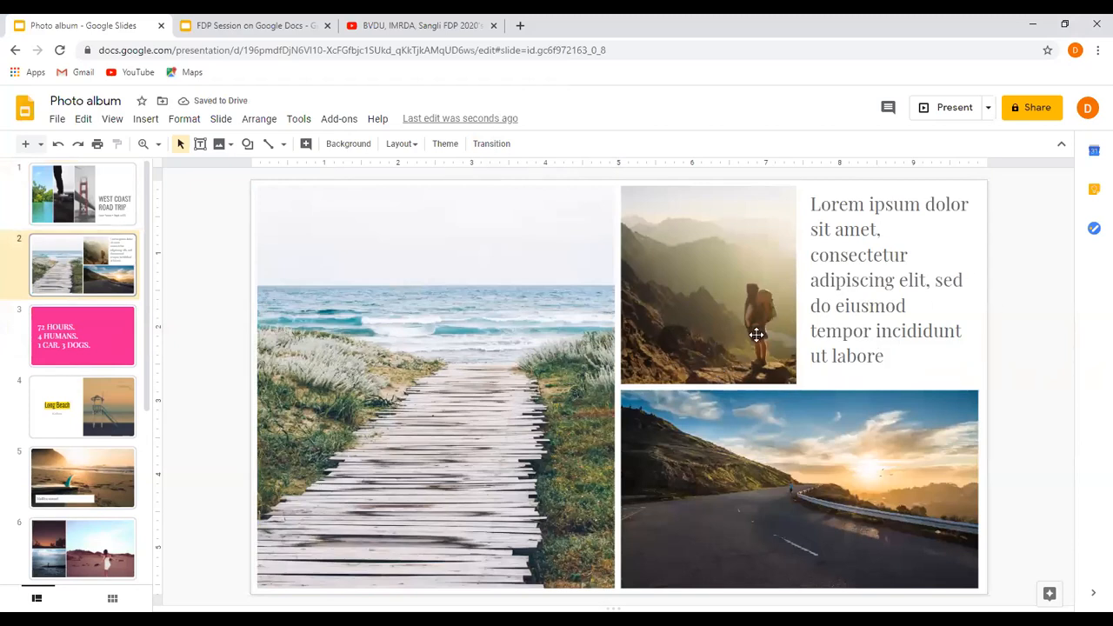
{"action": "key", "text": "Page_Down"}
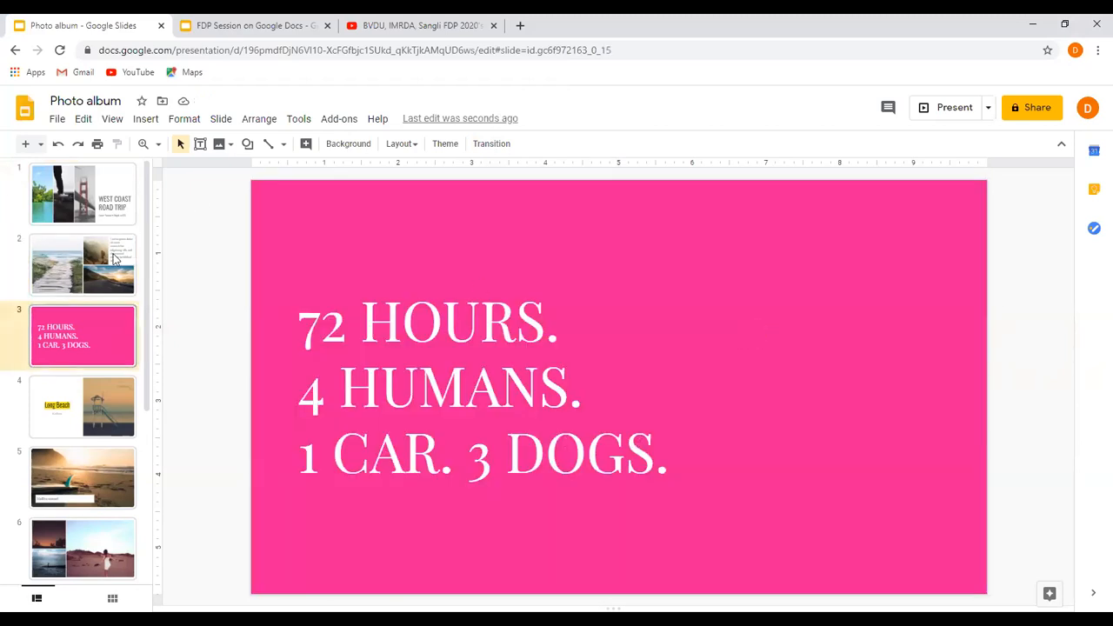
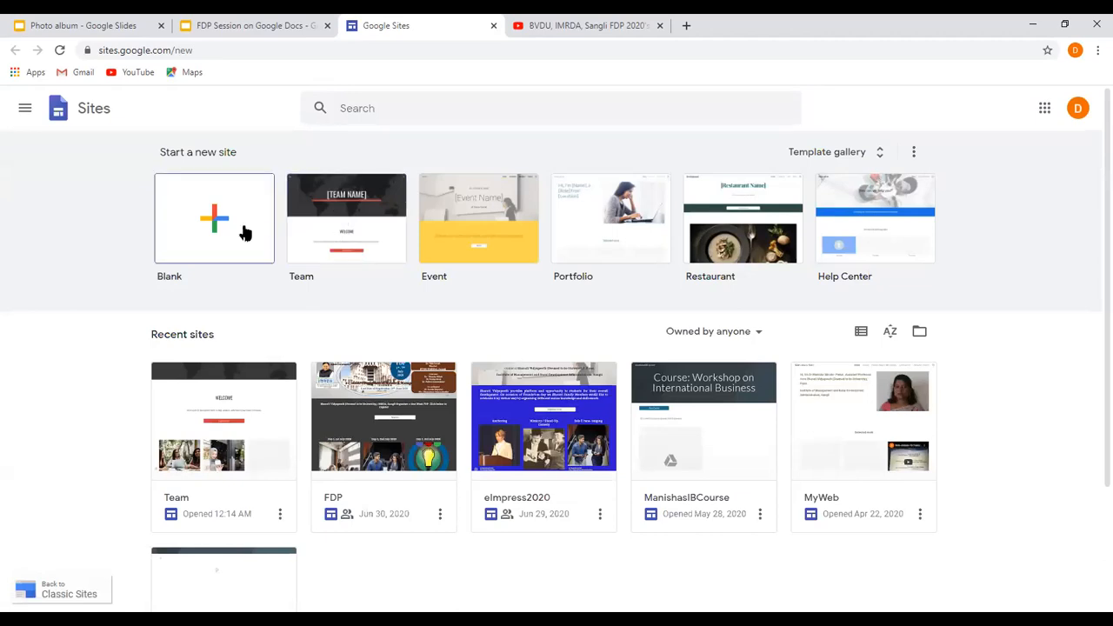
Create a new site from the Team template and replace its header image with the Loboc_river picture from the Desktop folder.
{"action": "left_click", "coordinate": [376, 225]}
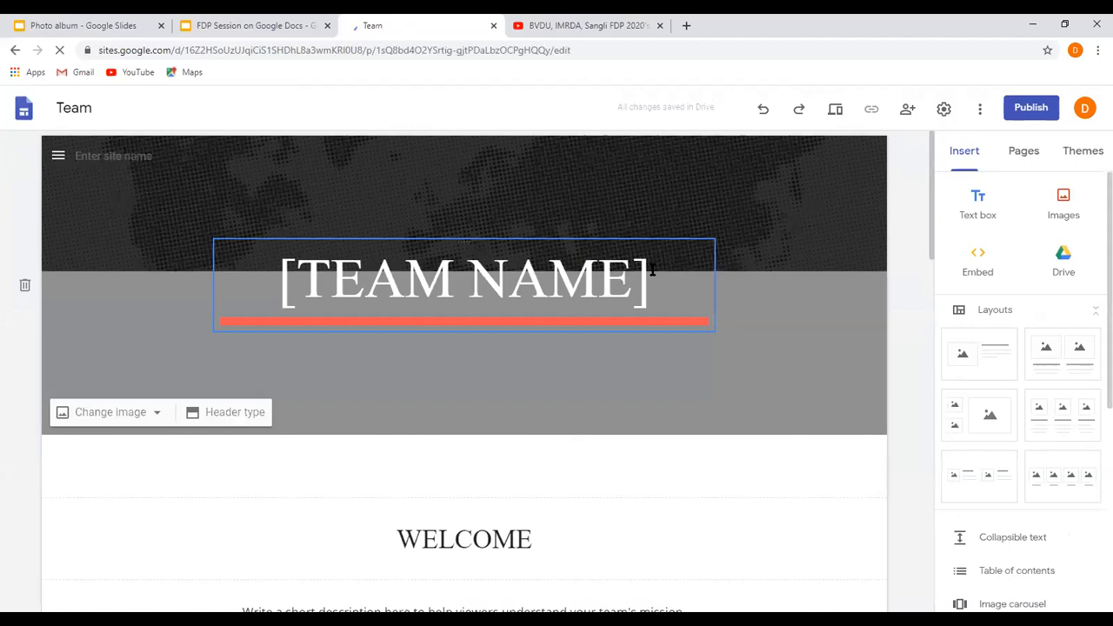
{"action": "left_click", "coordinate": [139, 421]}
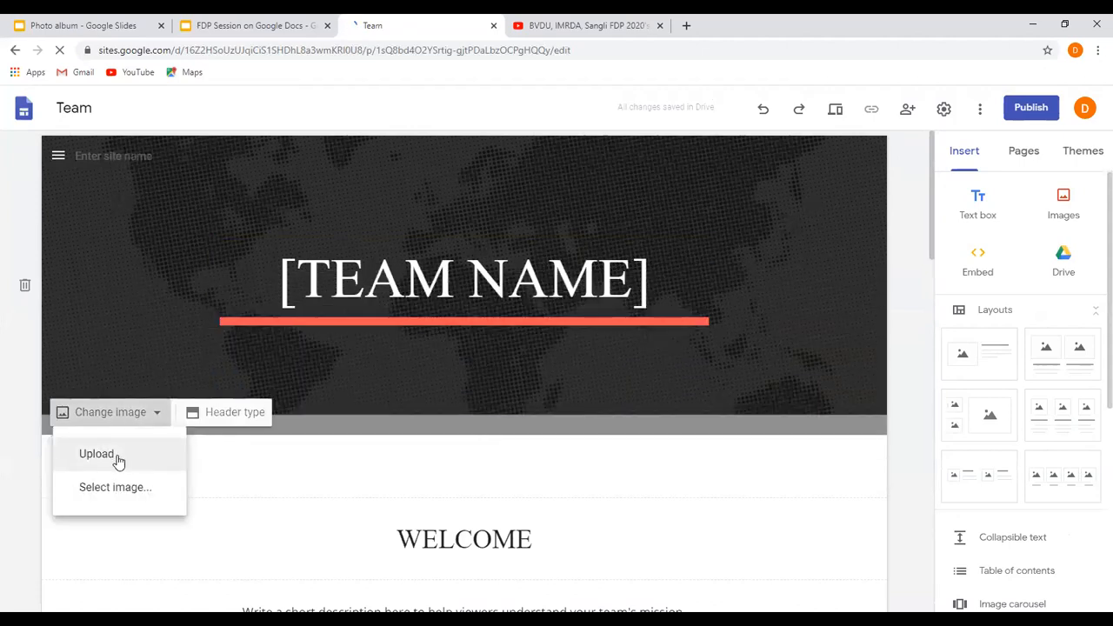
{"action": "left_click", "coordinate": [117, 455]}
{"action": "left_click", "coordinate": [262, 139]}
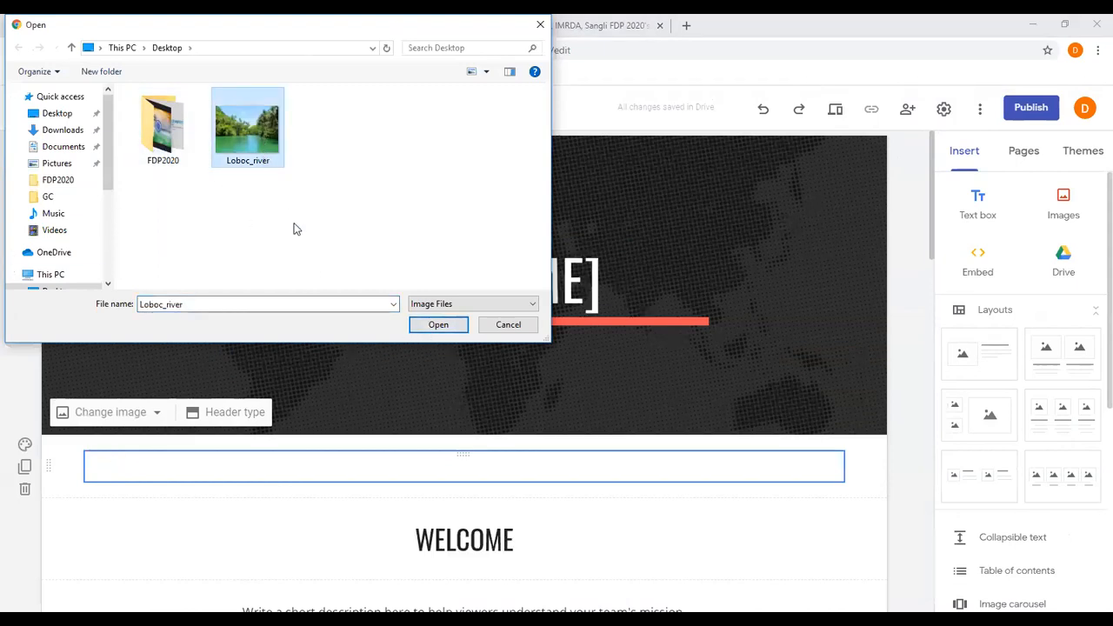
{"action": "left_click", "coordinate": [430, 325]}
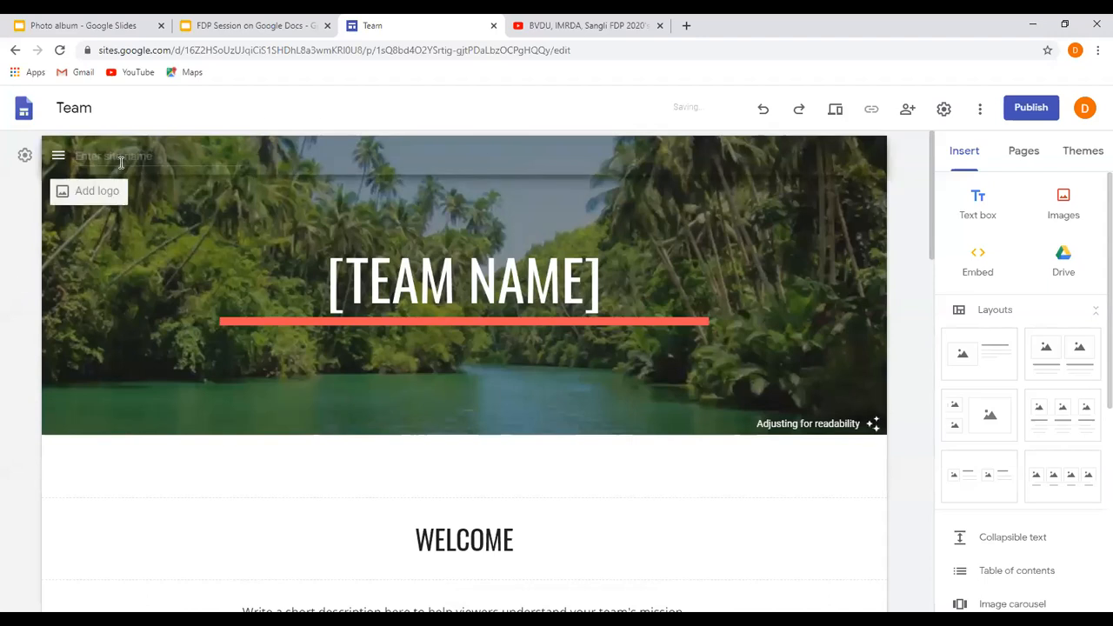
{"action": "left_click", "coordinate": [97, 193]}
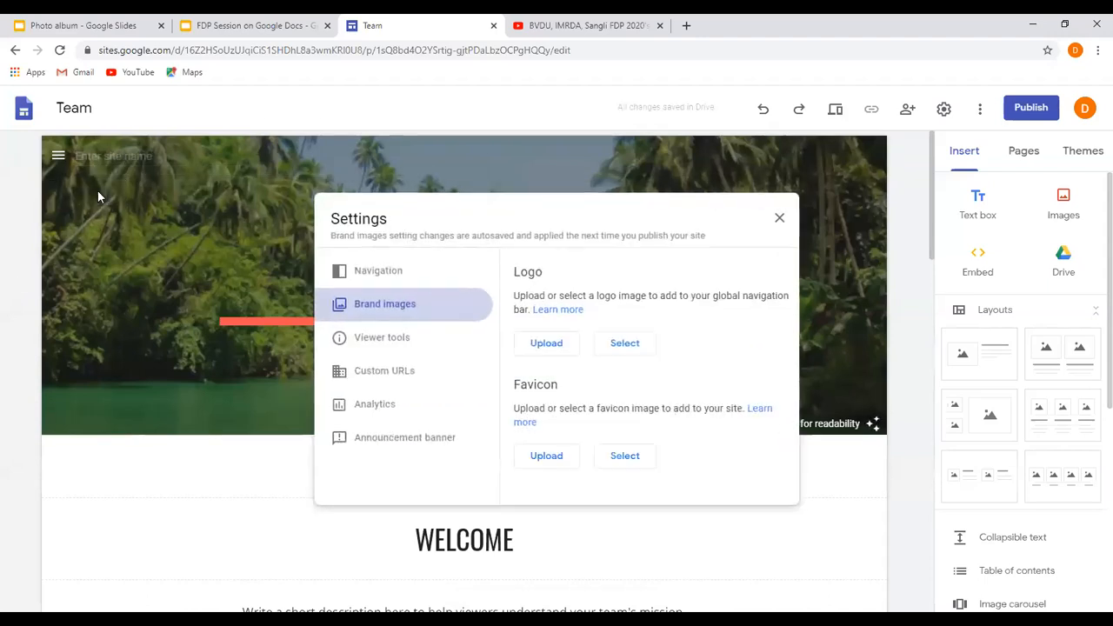
{"action": "left_click", "coordinate": [531, 345]}
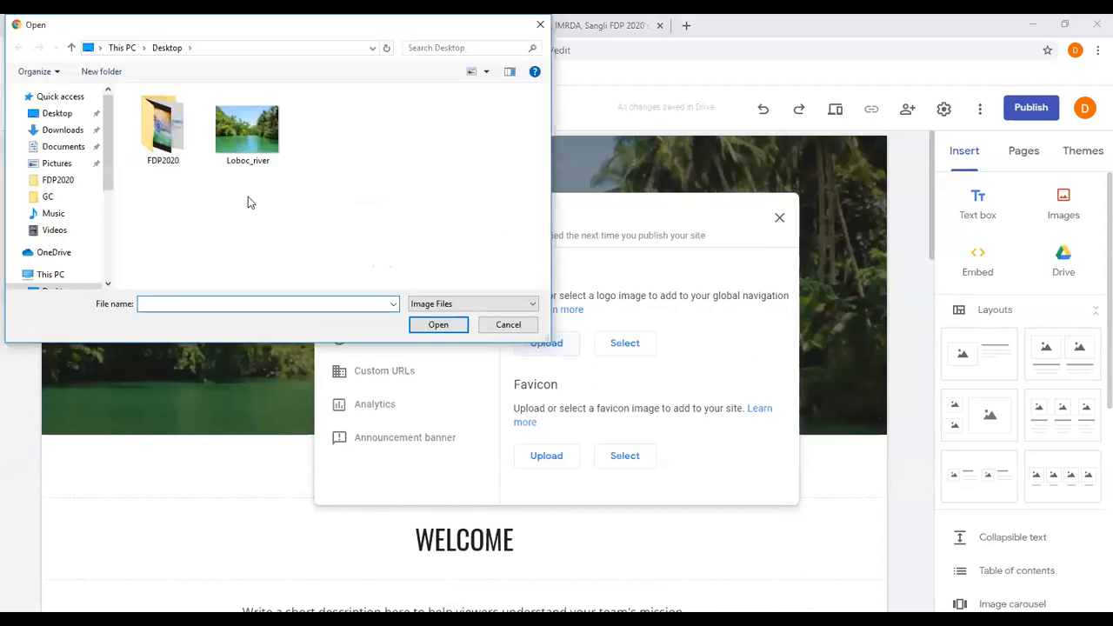
{"action": "double_click", "coordinate": [162, 149]}
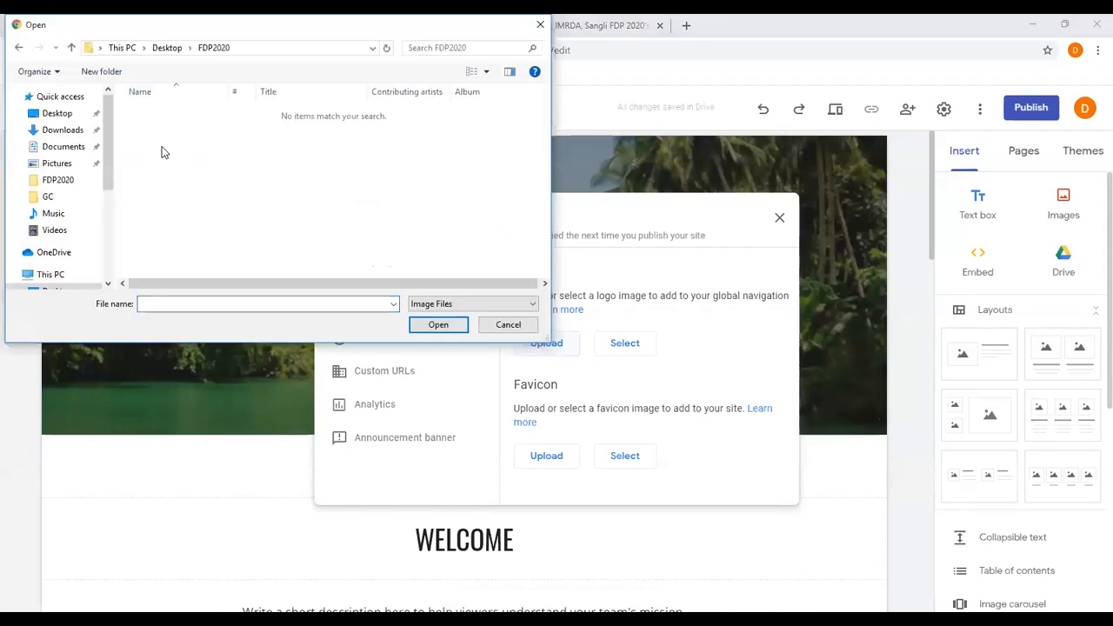
{"action": "left_click", "coordinate": [57, 131]}
{"action": "left_click", "coordinate": [247, 126]}
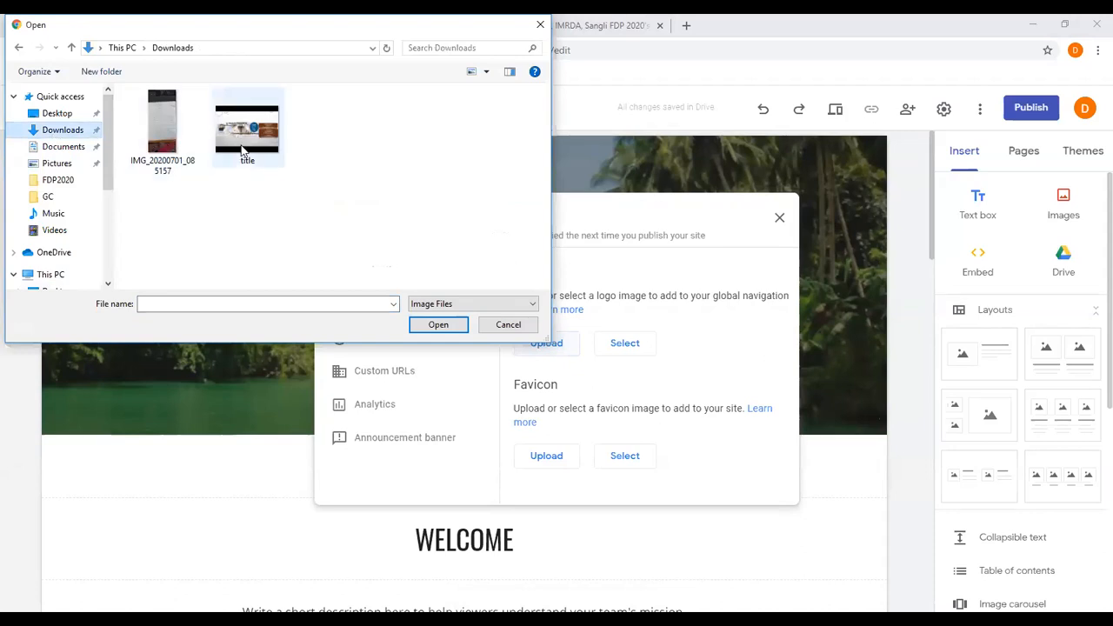
{"action": "left_click", "coordinate": [488, 325]}
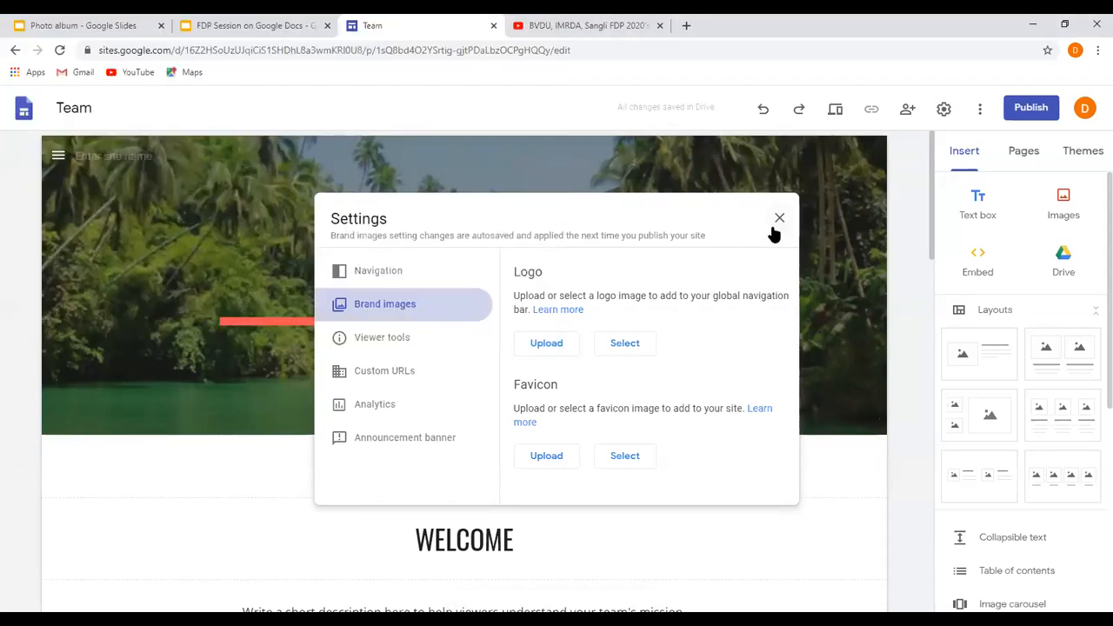
{"action": "left_click", "coordinate": [778, 219]}
Replace the site's header image with the picture named title from the computer's Downloads folder.
{"action": "left_click", "coordinate": [101, 413]}
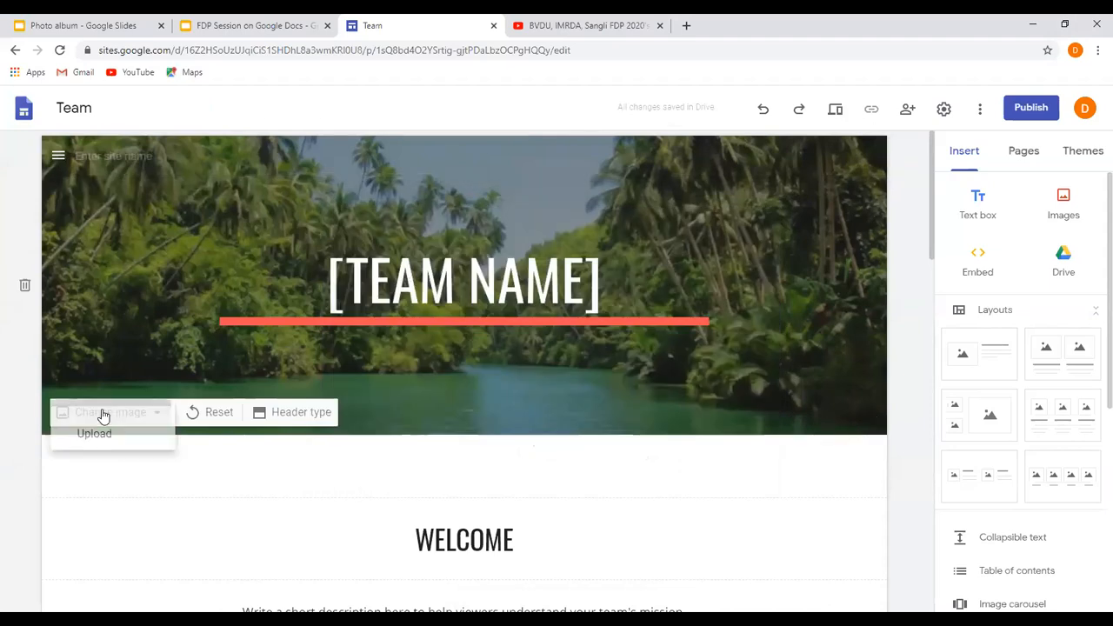
{"action": "left_click", "coordinate": [114, 454]}
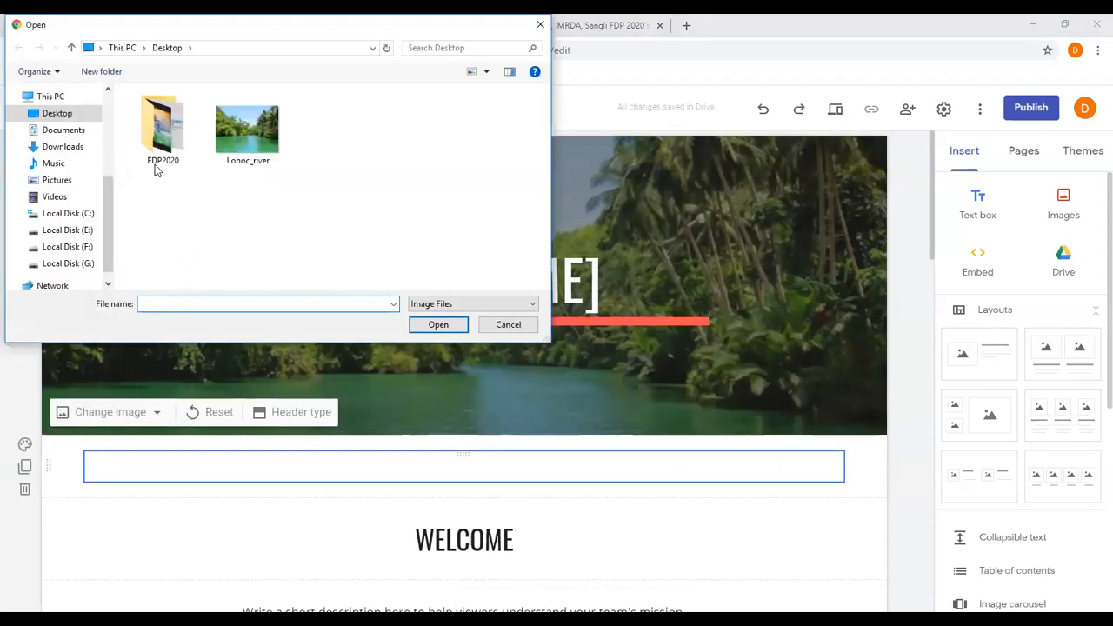
{"action": "double_click", "coordinate": [165, 152]}
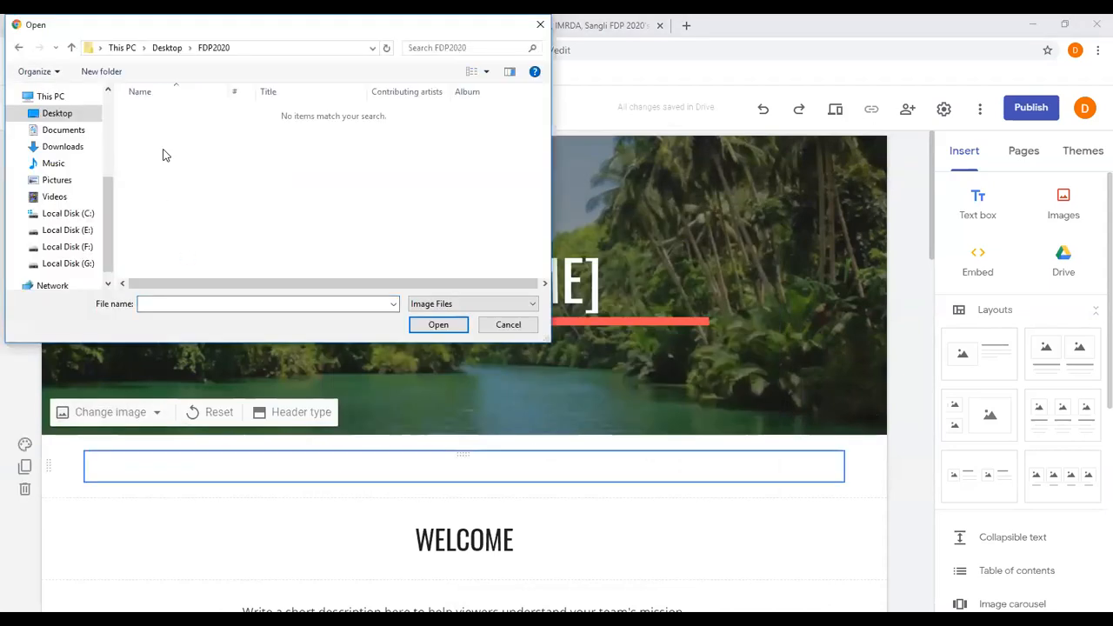
{"action": "left_click", "coordinate": [54, 146]}
{"action": "left_click", "coordinate": [217, 135]}
{"action": "left_click", "coordinate": [438, 324]}
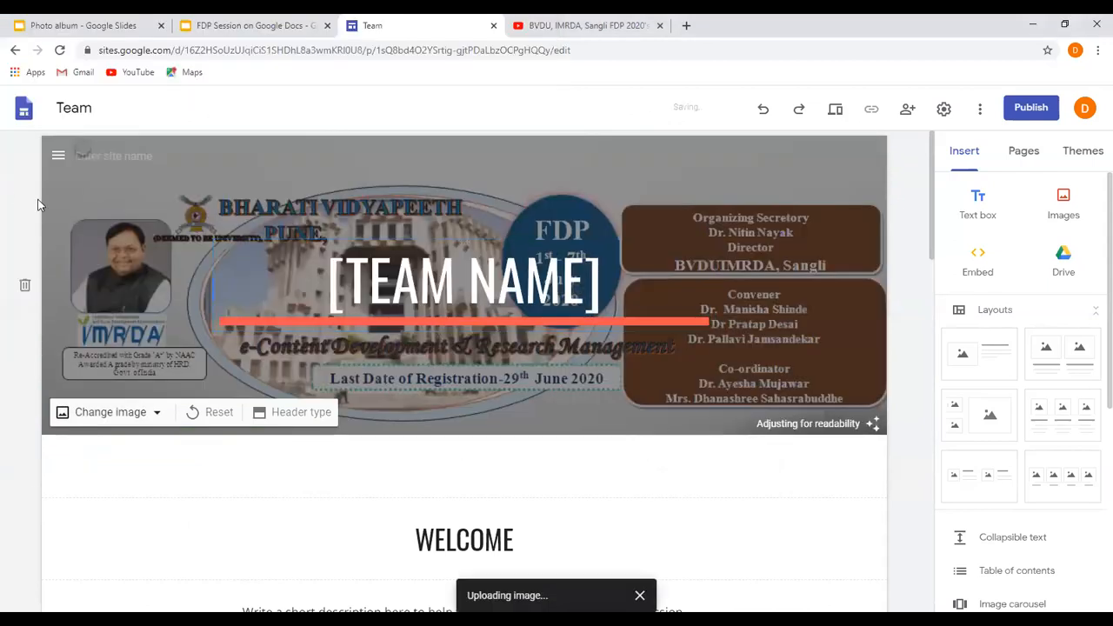
Upload image2 from the Documents folder as the site's logo and close the settings.
{"action": "mouse_move", "coordinate": [47, 162]}
{"action": "left_click", "coordinate": [76, 195]}
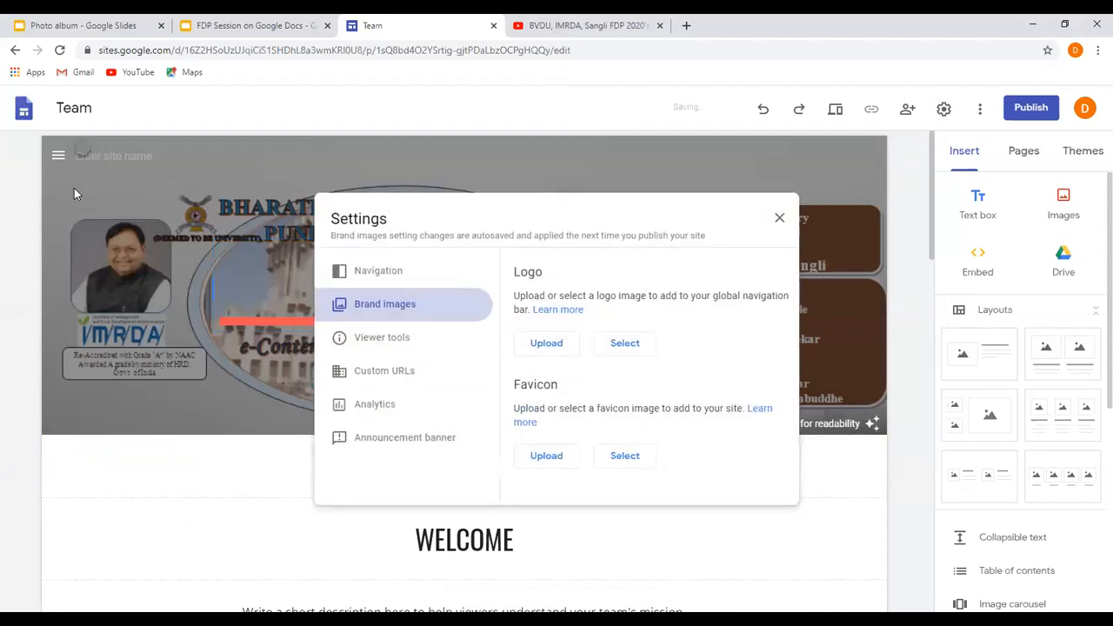
{"action": "left_click", "coordinate": [540, 345]}
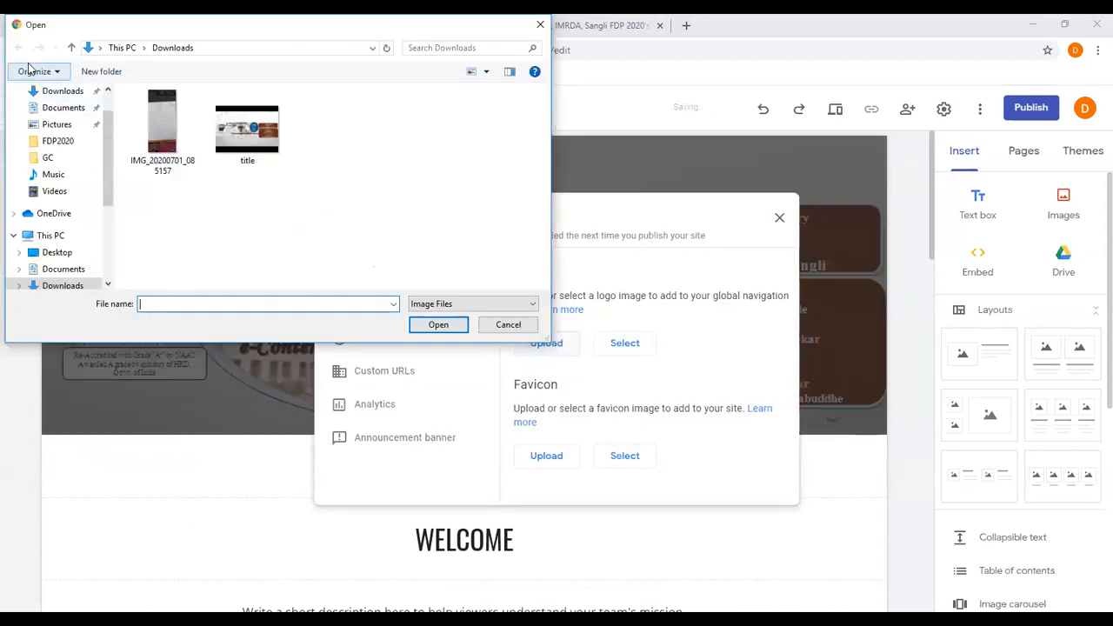
{"action": "left_click", "coordinate": [64, 270]}
{"action": "left_click", "coordinate": [428, 152]}
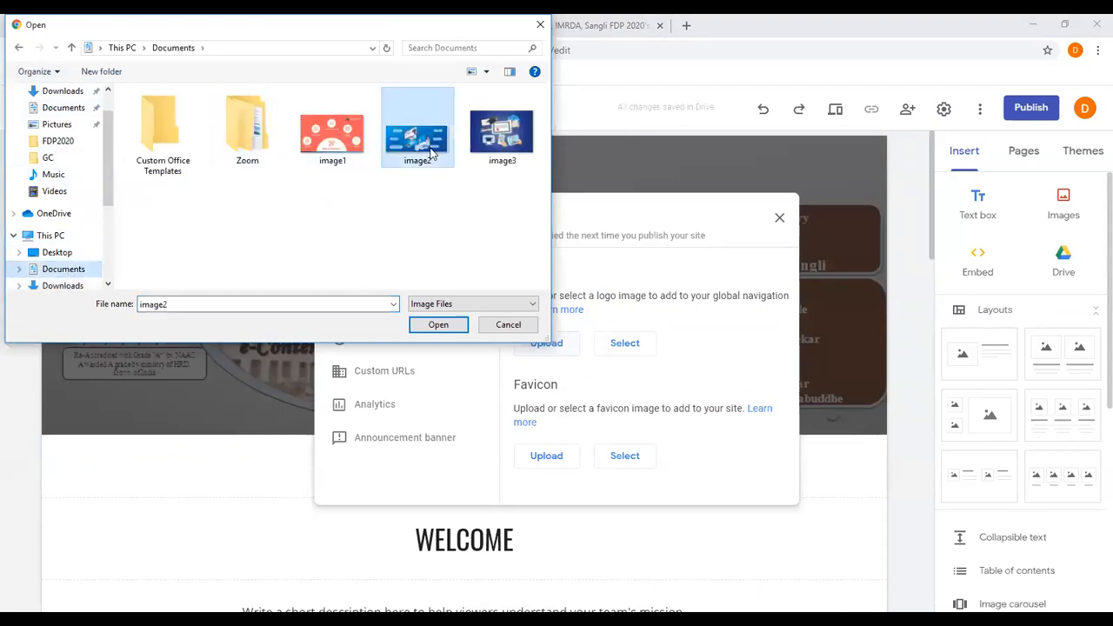
{"action": "left_click", "coordinate": [445, 329]}
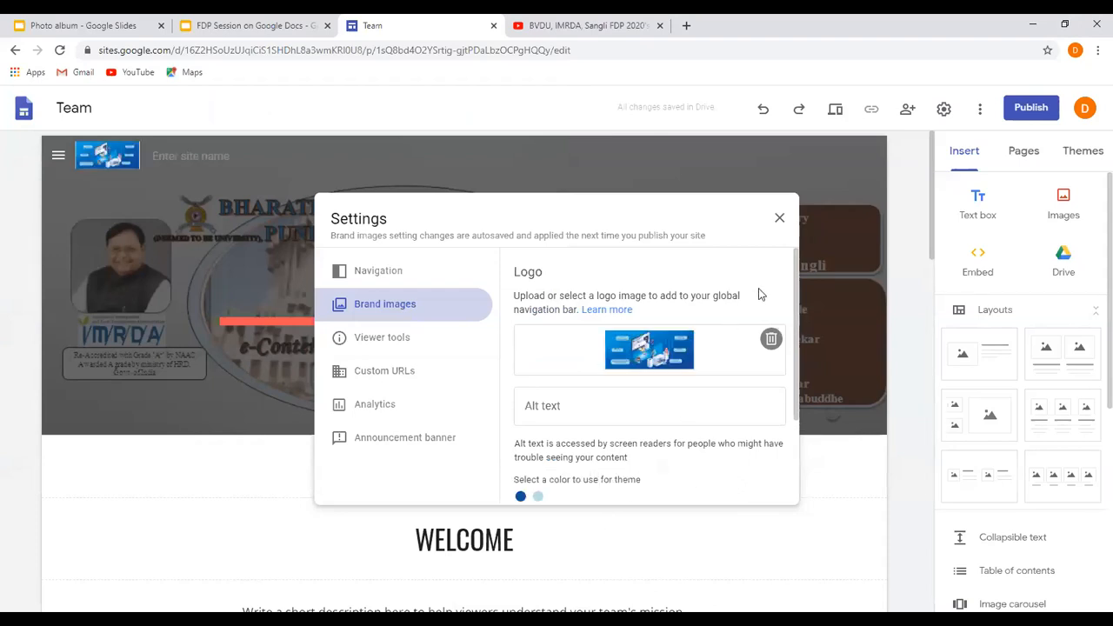
{"action": "left_click", "coordinate": [779, 217]}
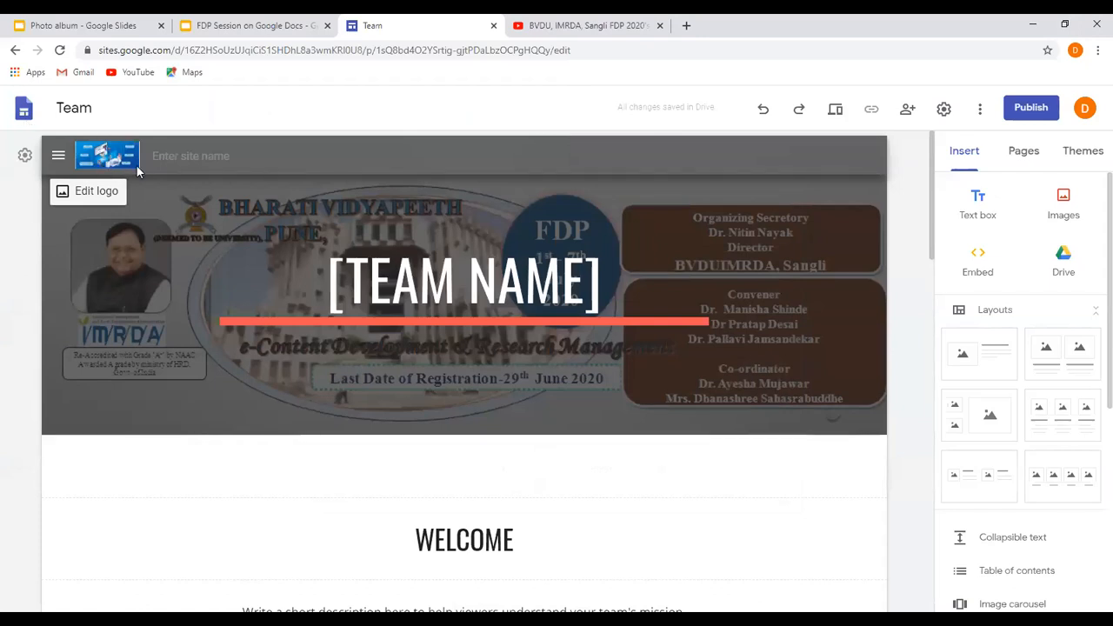
Enter "FDP on e-Content Development and Research Management" as the site name in the header.
{"action": "left_click", "coordinate": [186, 159]}
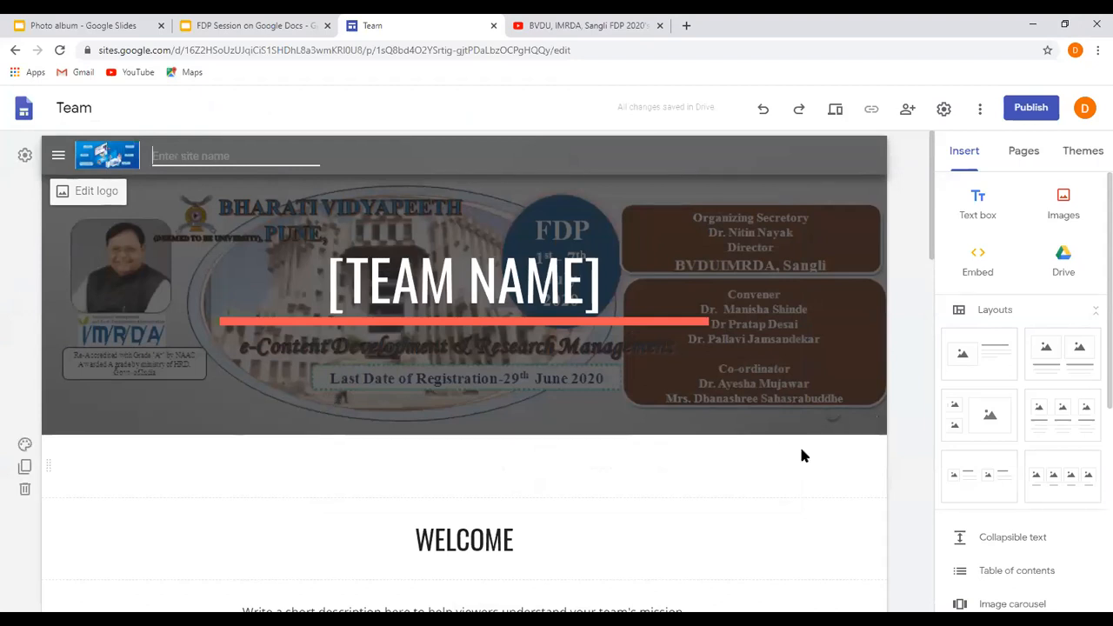
{"action": "type", "text": "FDE"}
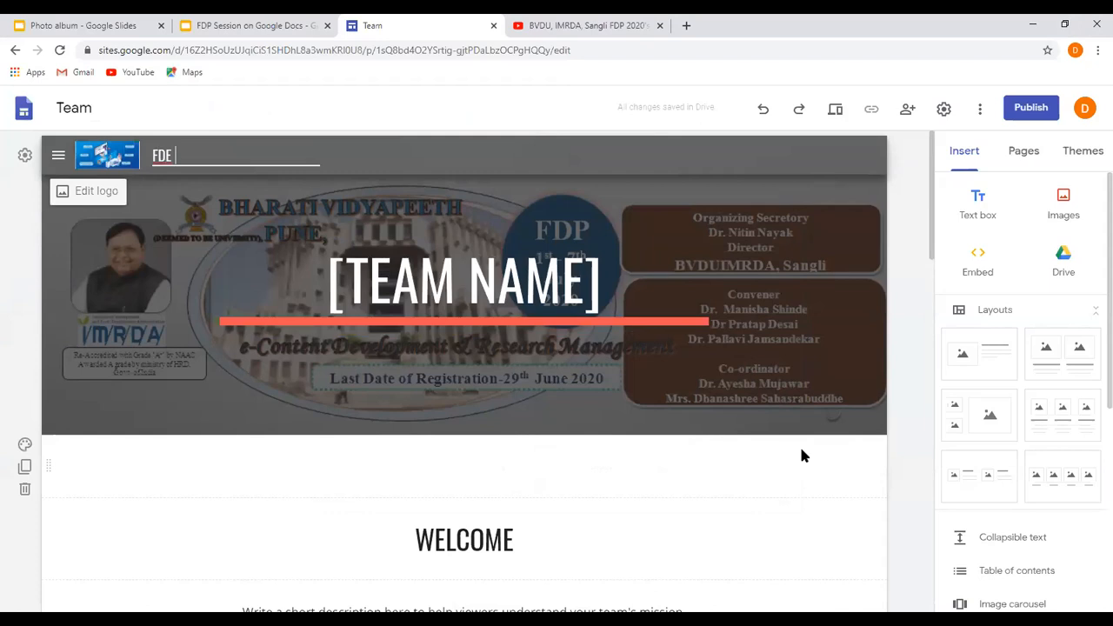
{"action": "type", "text": " on e-Co"}
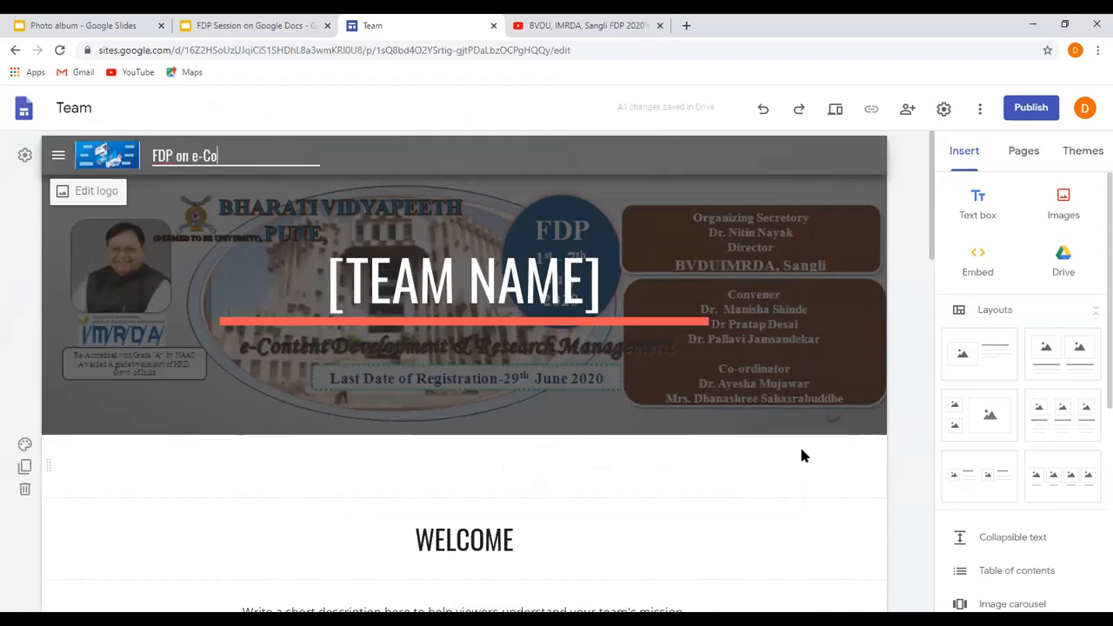
{"action": "type", "text": "ntent"}
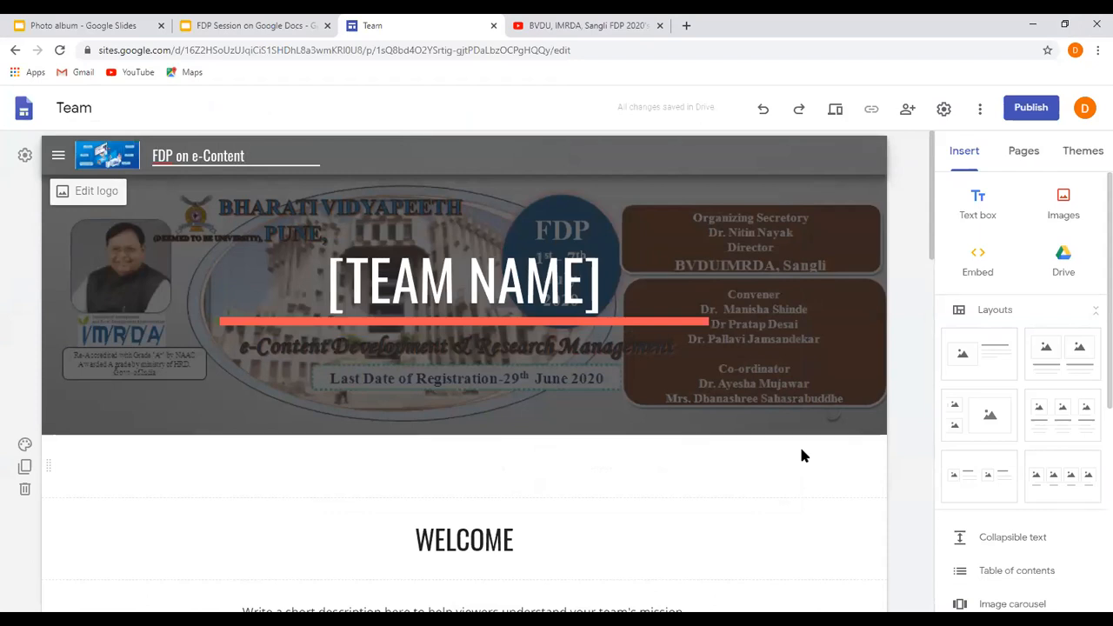
{"action": "type", "text": " Development and Research Management"}
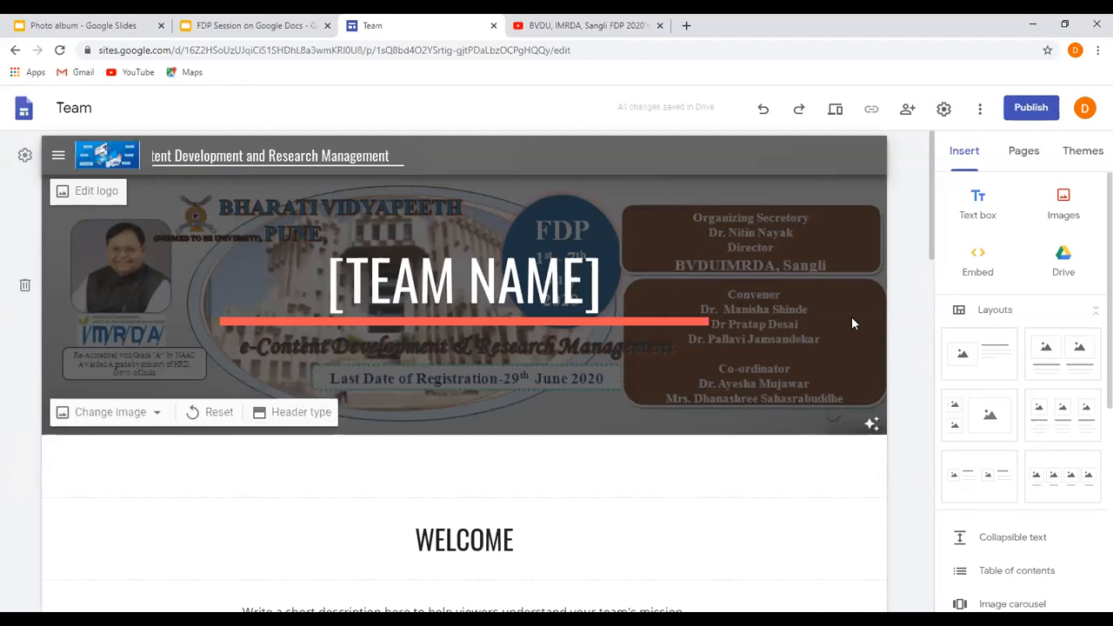
{"action": "left_click", "coordinate": [487, 179]}
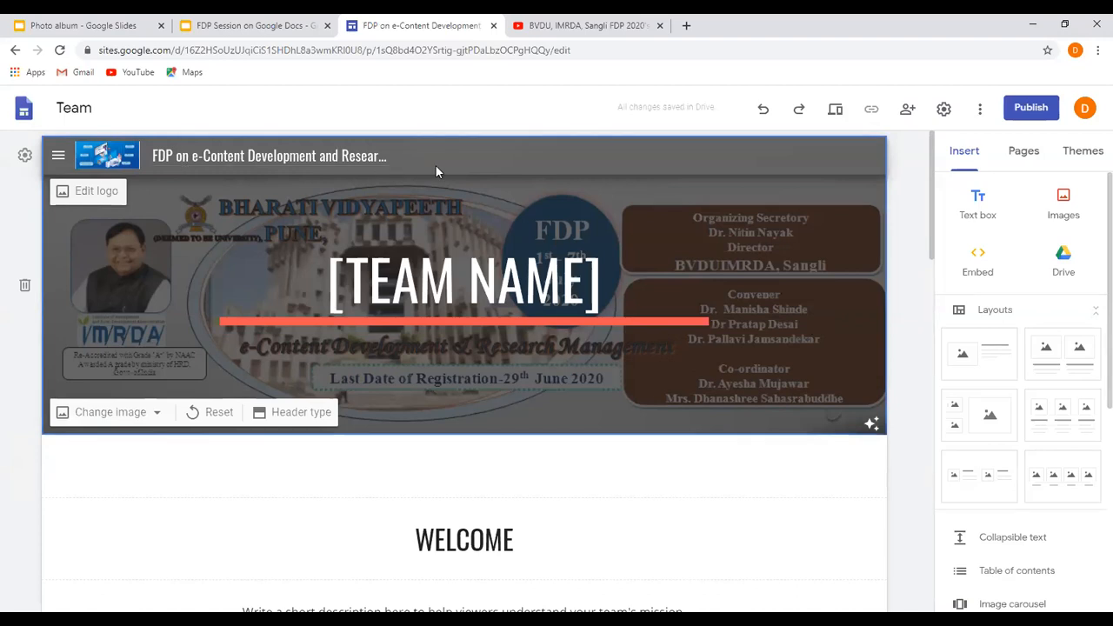
Delete the [TEAM NAME] title from the header and turn off the header image's readability adjustment.
{"action": "left_click", "coordinate": [396, 275]}
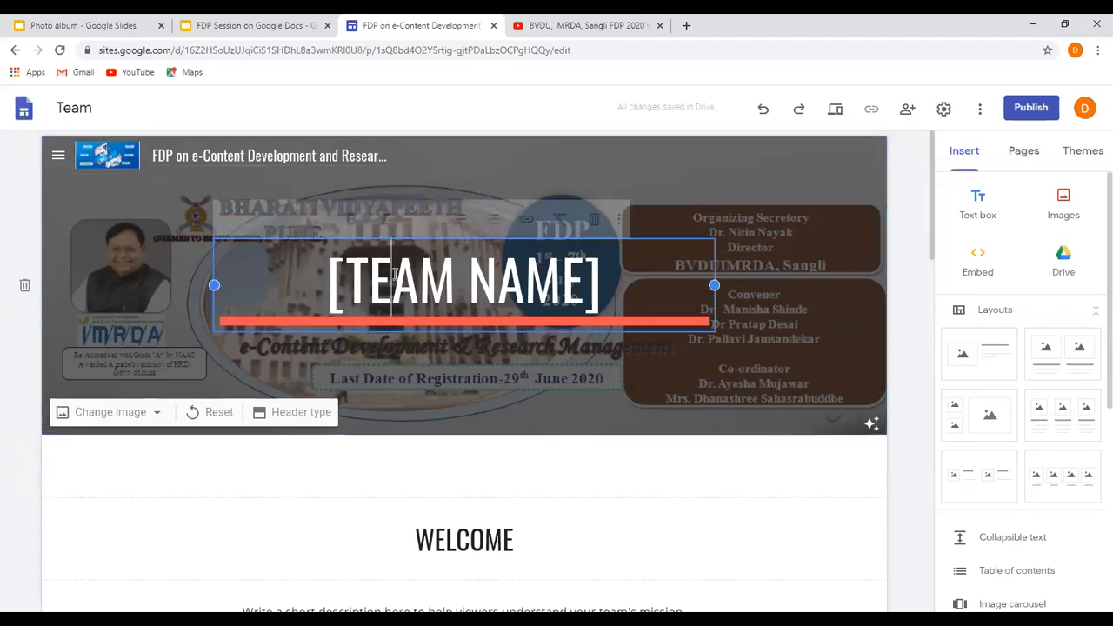
{"action": "right_click", "coordinate": [676, 239]}
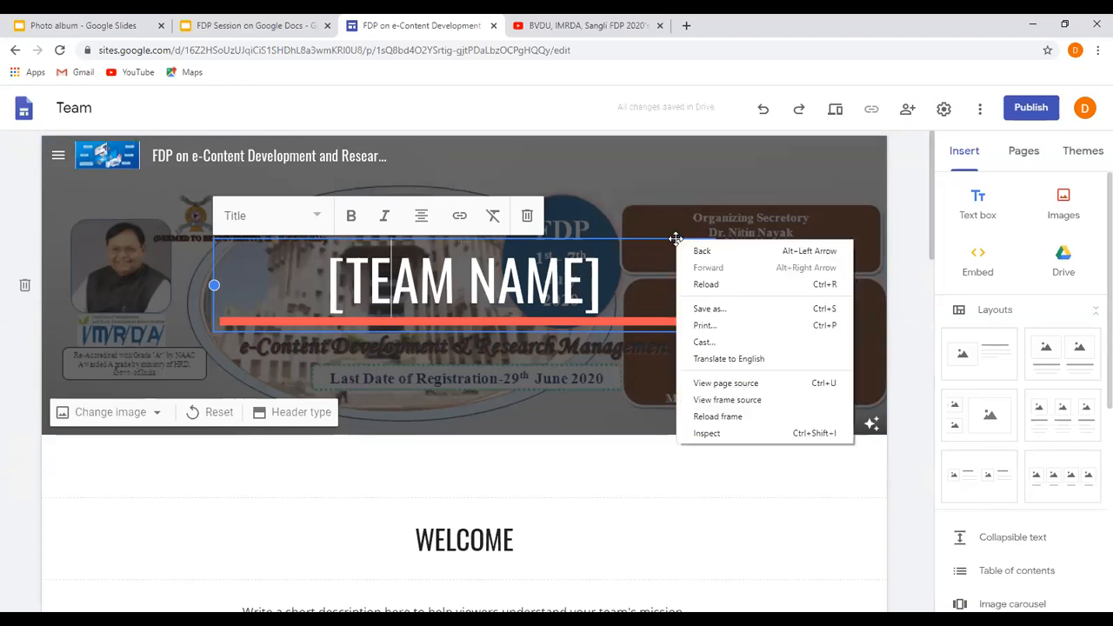
{"action": "left_click", "coordinate": [214, 243]}
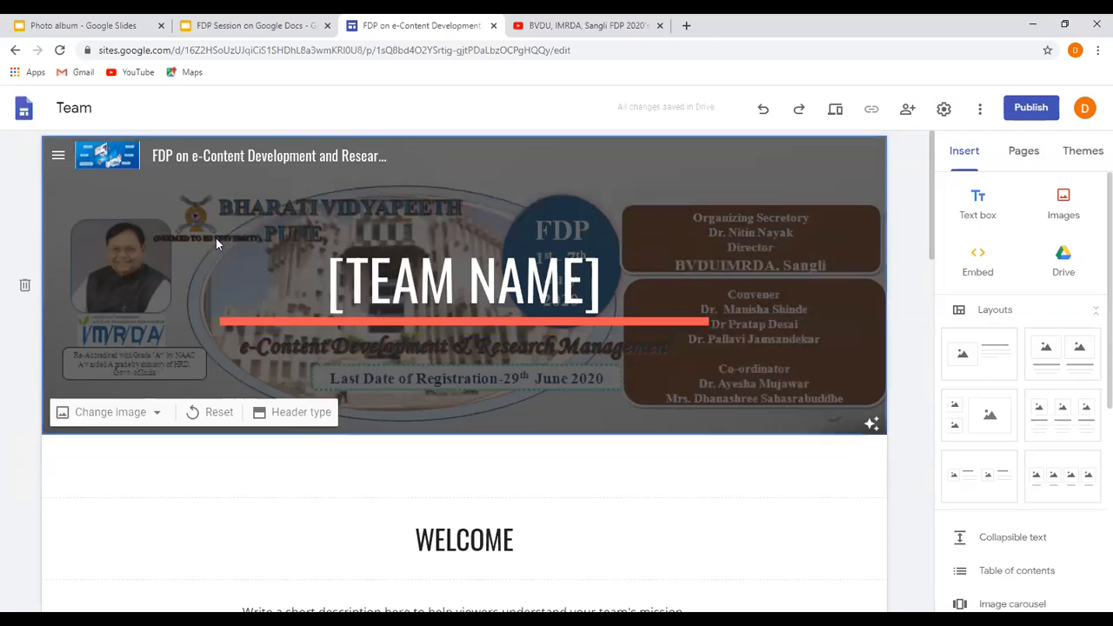
{"action": "left_click", "coordinate": [296, 242]}
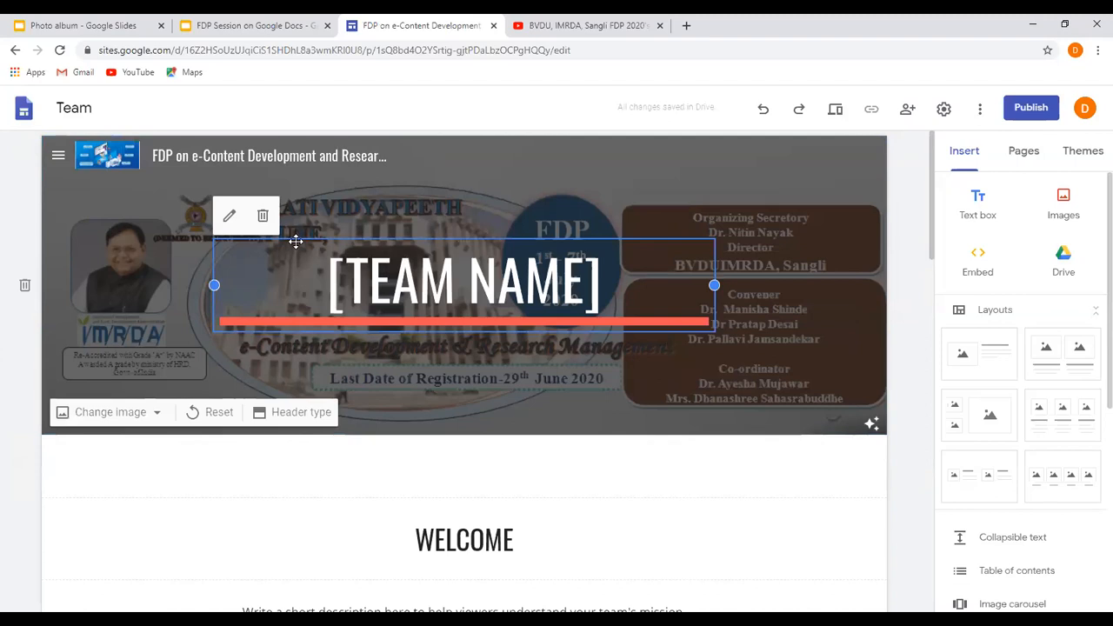
{"action": "key", "text": "Delete"}
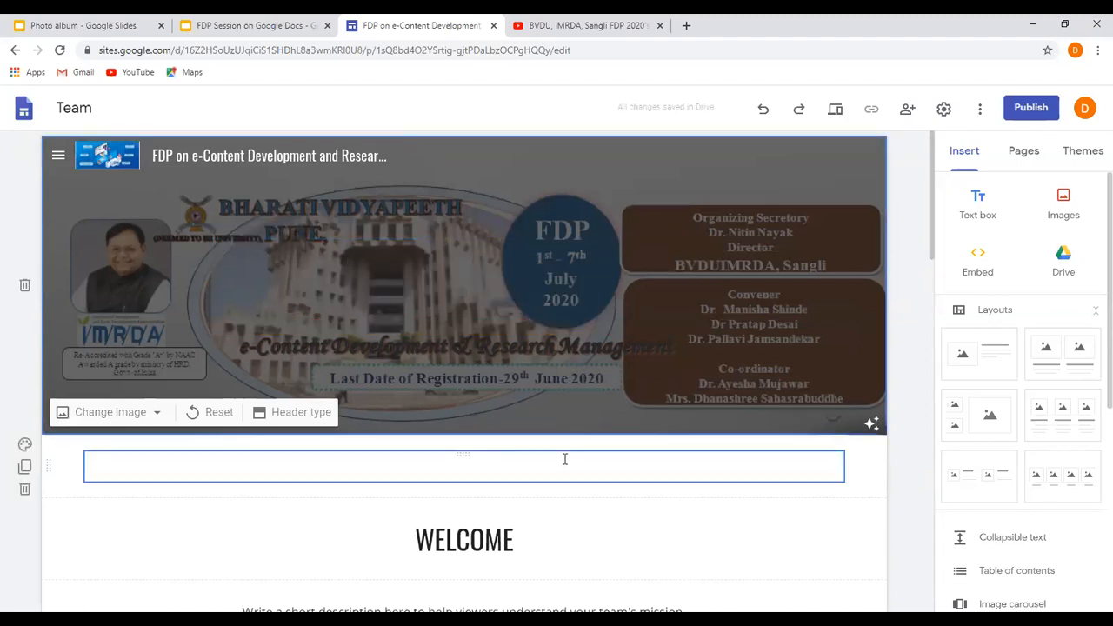
{"action": "left_click", "coordinate": [872, 426]}
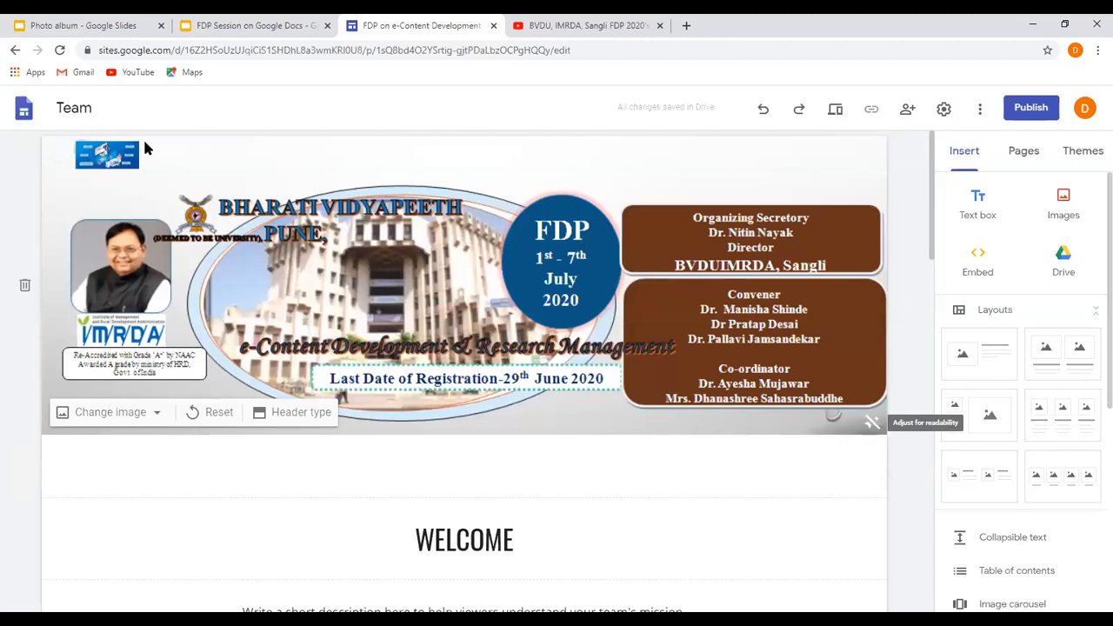
Rename the site document as DemoWeb.
{"action": "left_click", "coordinate": [111, 107]}
{"action": "double_click", "coordinate": [113, 107]}
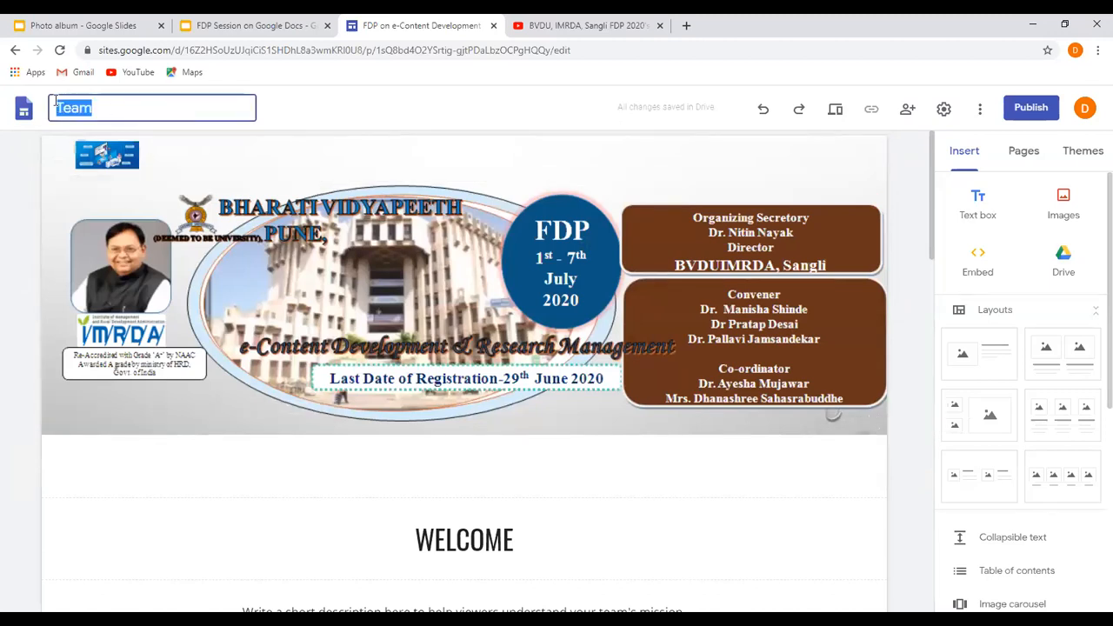
{"action": "type", "text": "DemoWeb"}
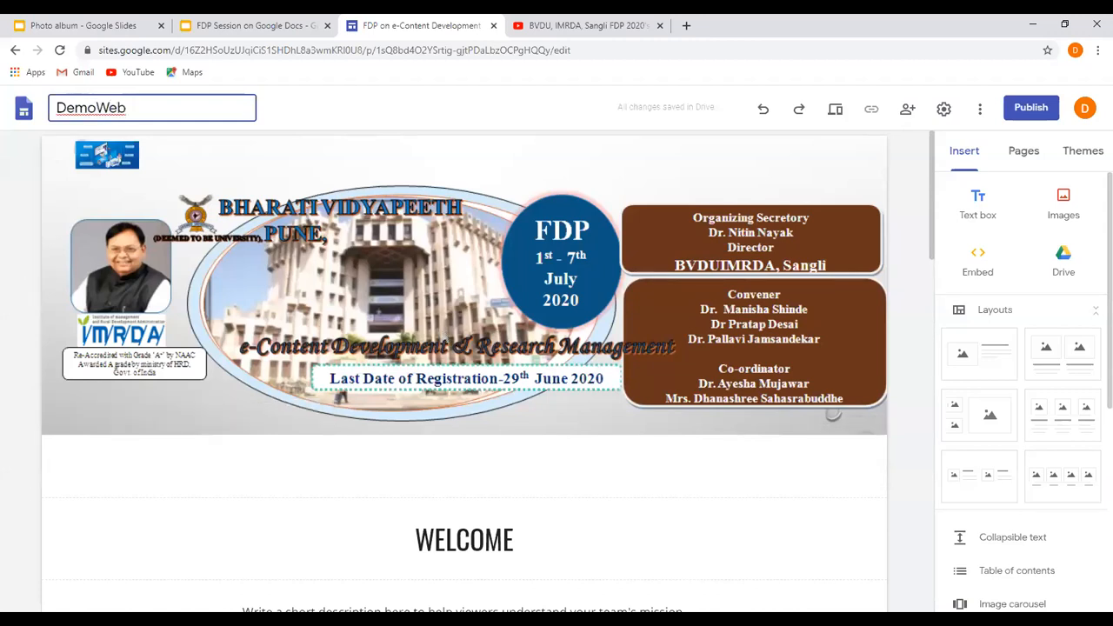
{"action": "left_click", "coordinate": [319, 492]}
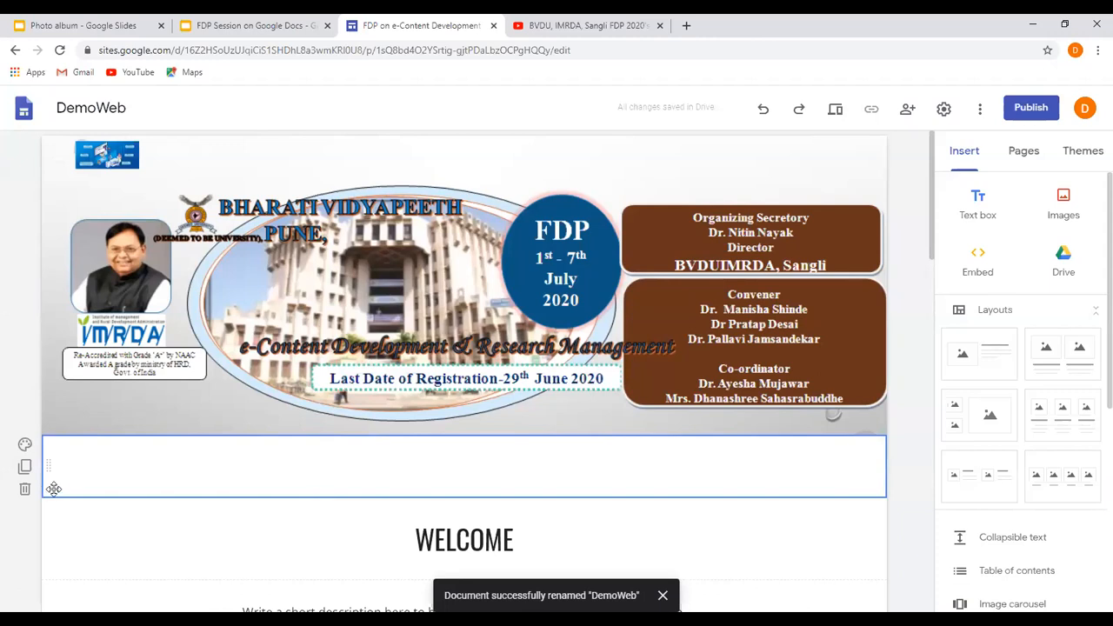
Enter "This is Demonstartion of Google Website" in the empty text box below the header.
{"action": "left_click", "coordinate": [150, 468]}
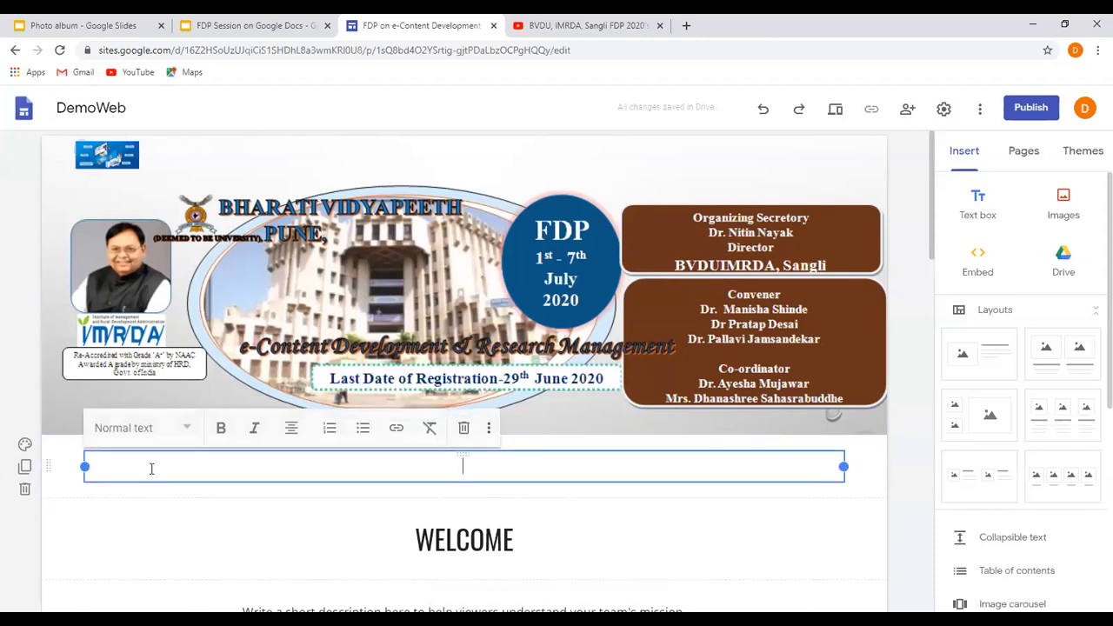
{"action": "type", "text": "This is Demonstart"}
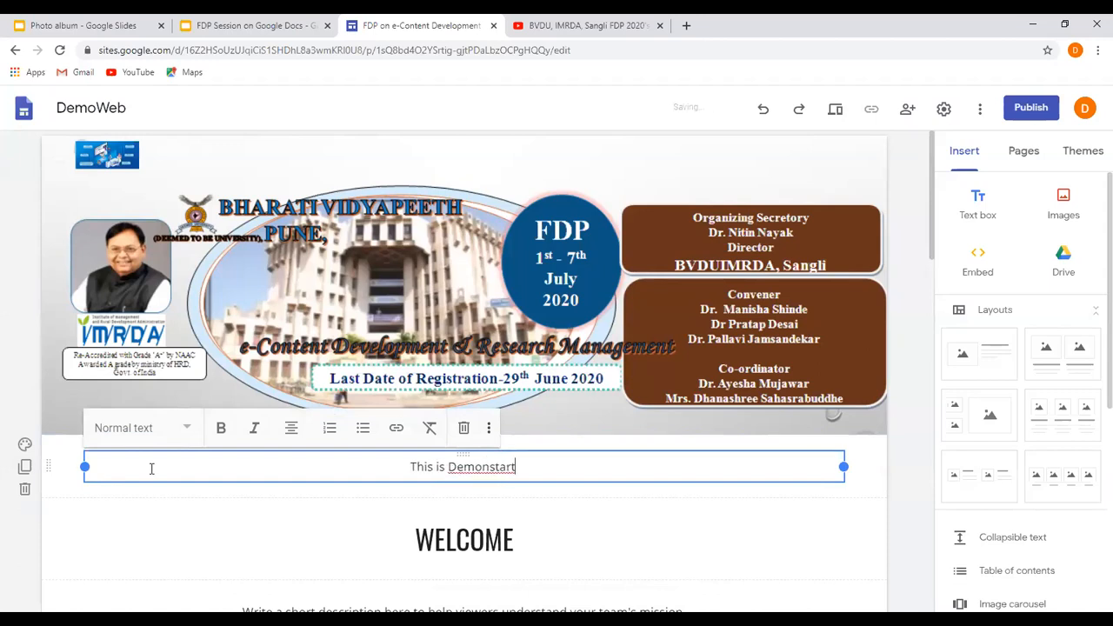
{"action": "type", "text": "ion of "}
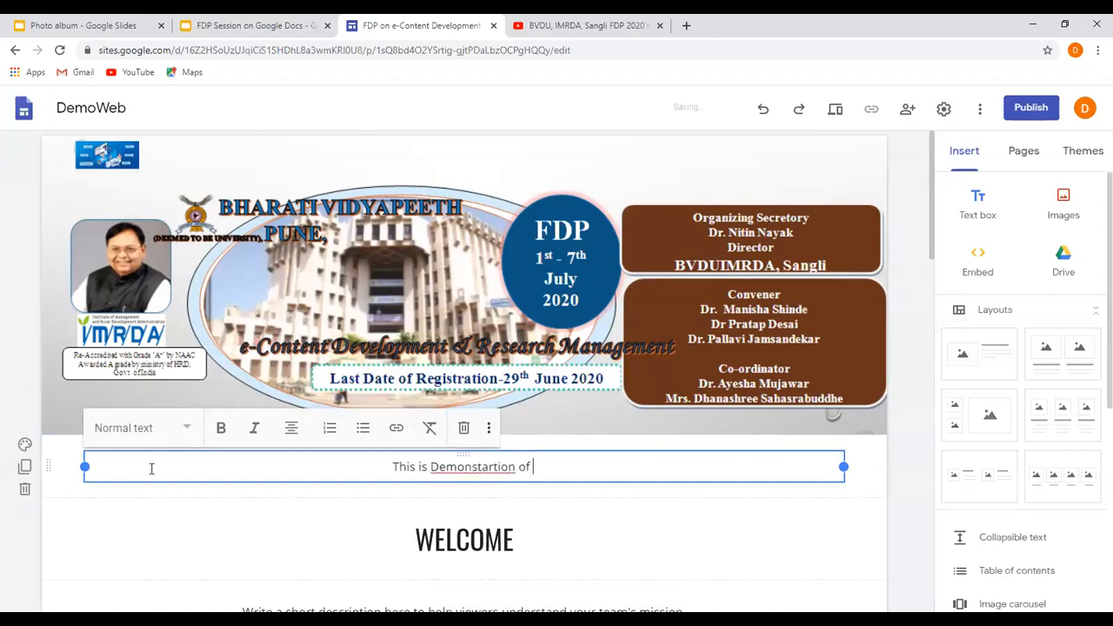
{"action": "type", "text": "Google Website"}
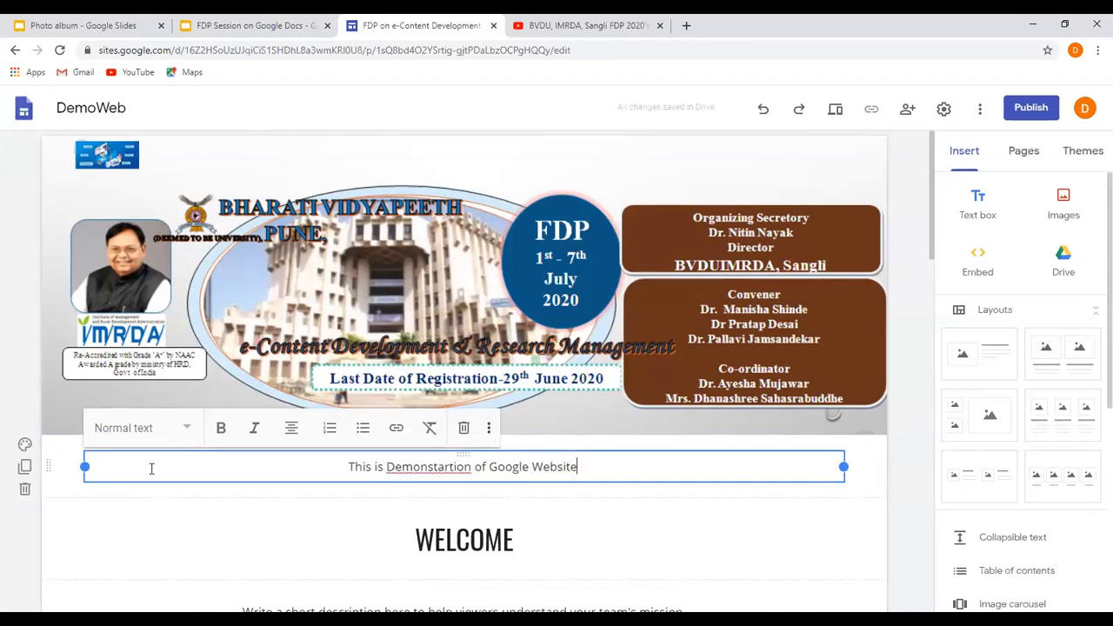
Replace "Website" with "Site" in the new line and correct the misspelled word to "Demonstration".
{"action": "left_click_drag", "start_coordinate": [532, 466], "coordinate": [557, 468]}
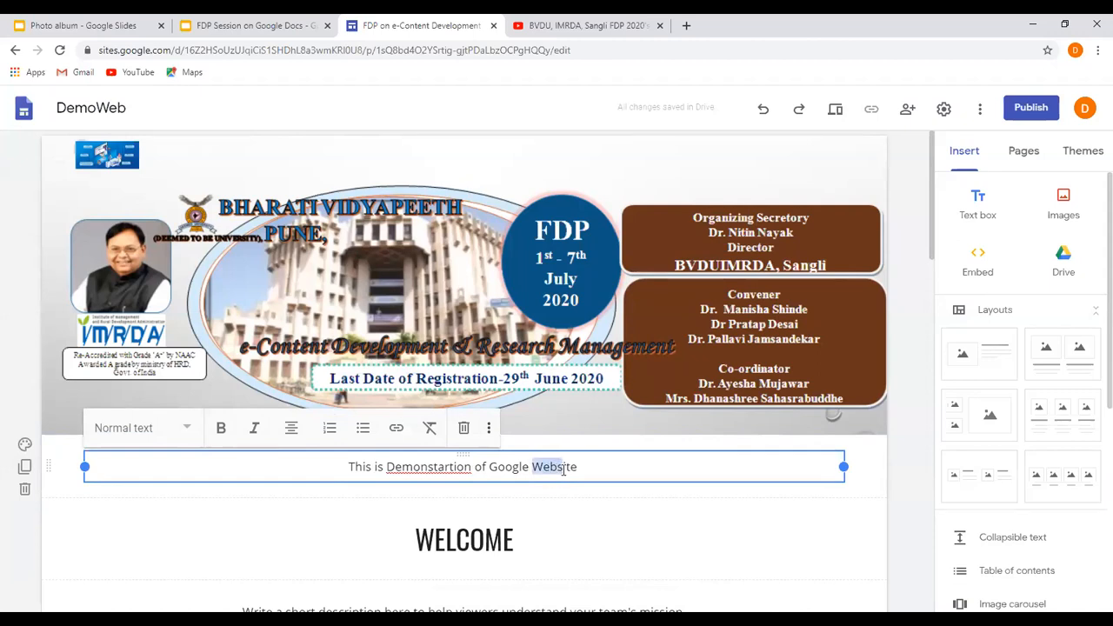
{"action": "type", "text": "S"}
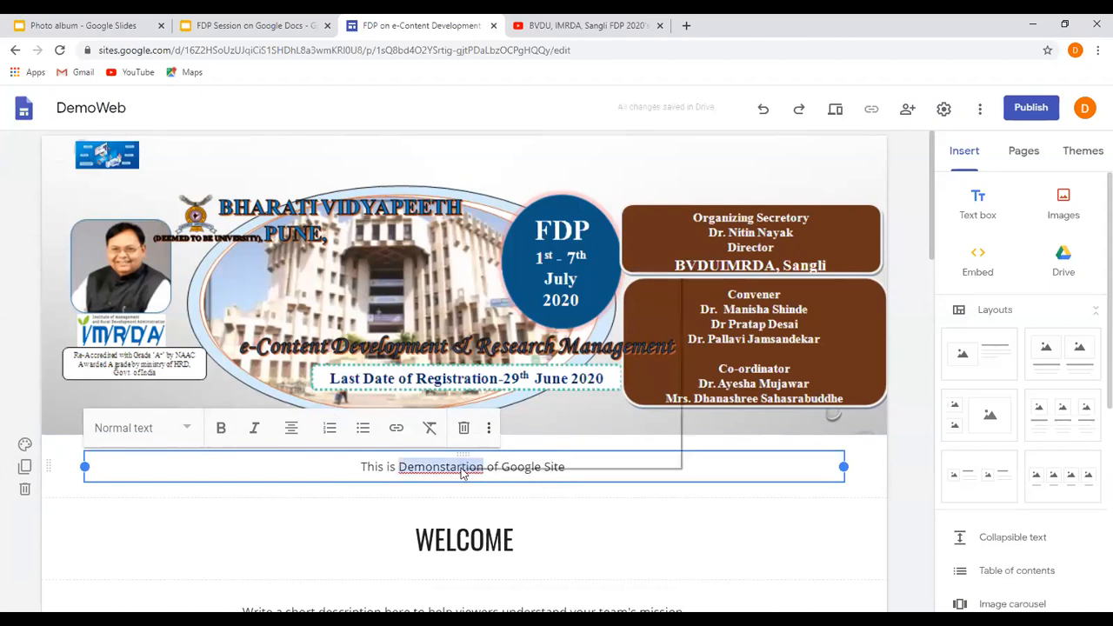
{"action": "right_click", "coordinate": [461, 467]}
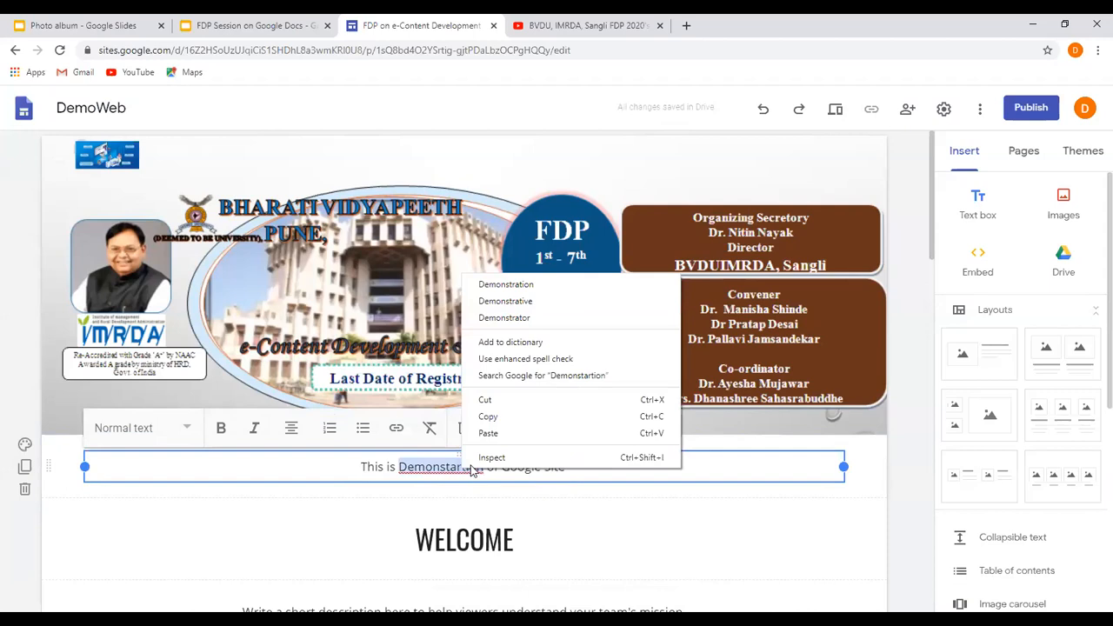
{"action": "left_click", "coordinate": [520, 292]}
Apply the Heading style to the whole line "This is Demonstration of Google Site".
{"action": "left_click_drag", "start_coordinate": [601, 467], "coordinate": [570, 467]}
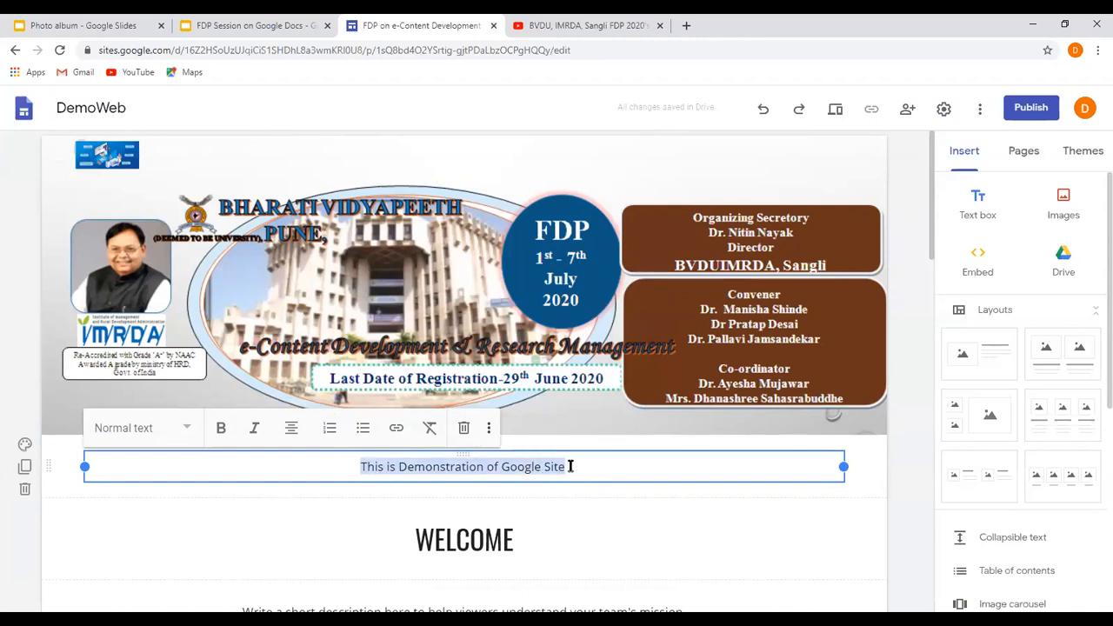
{"action": "right_click", "coordinate": [191, 427]}
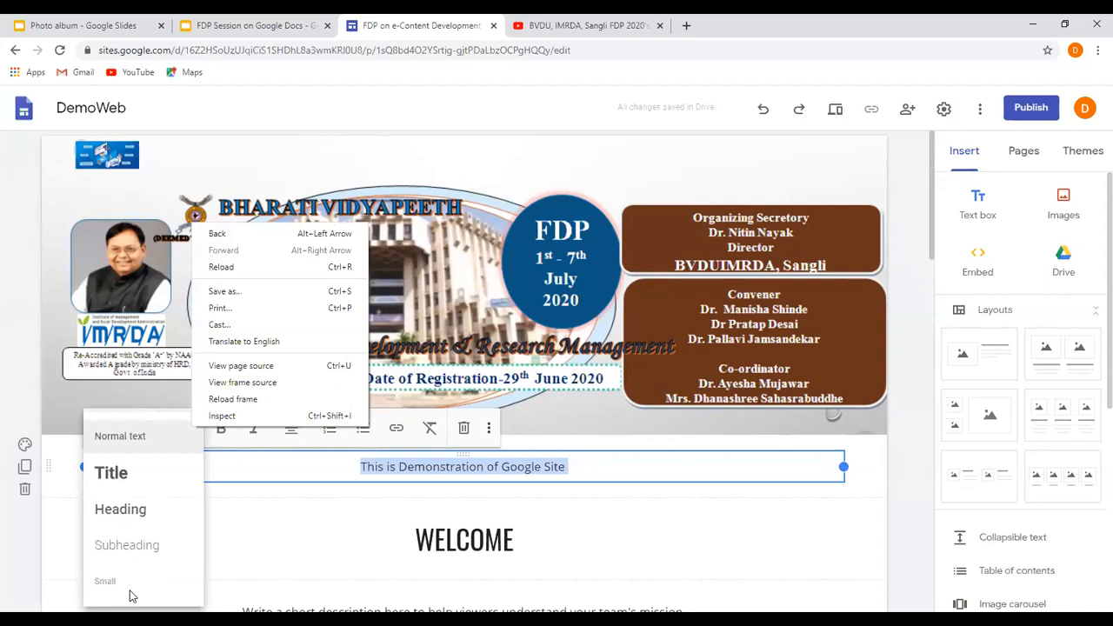
{"action": "left_click", "coordinate": [119, 517]}
{"action": "left_click", "coordinate": [119, 515]}
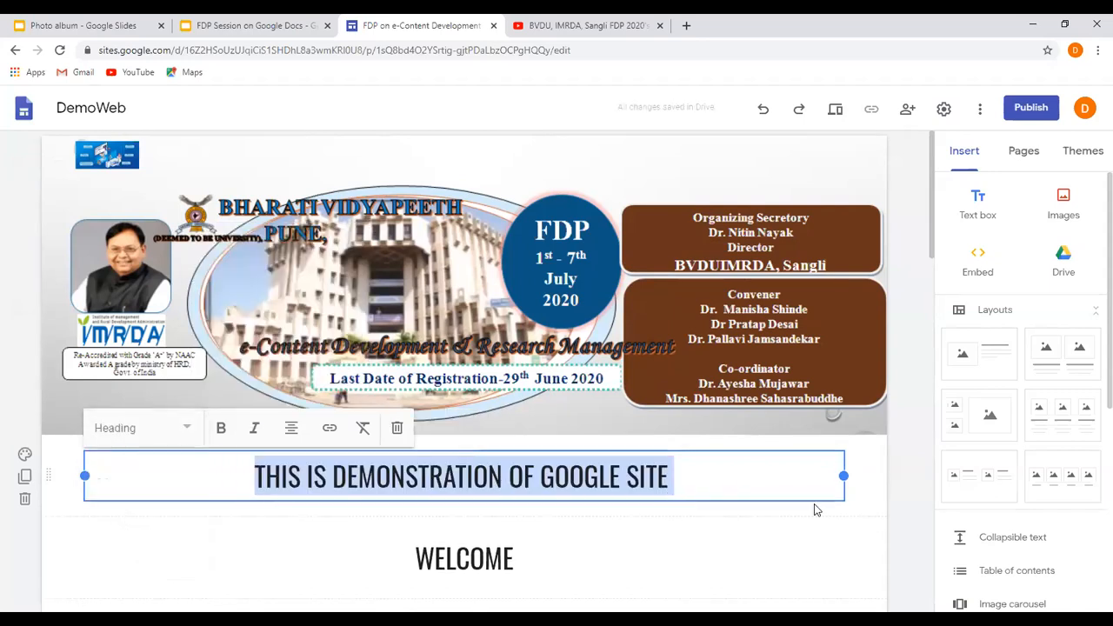
{"action": "left_click", "coordinate": [784, 514]}
Edit the Learn more button below the welcome description and change its name to "Register Here".
{"action": "scroll", "coordinate": [784, 517], "scroll_direction": "down", "scroll_amount": 1}
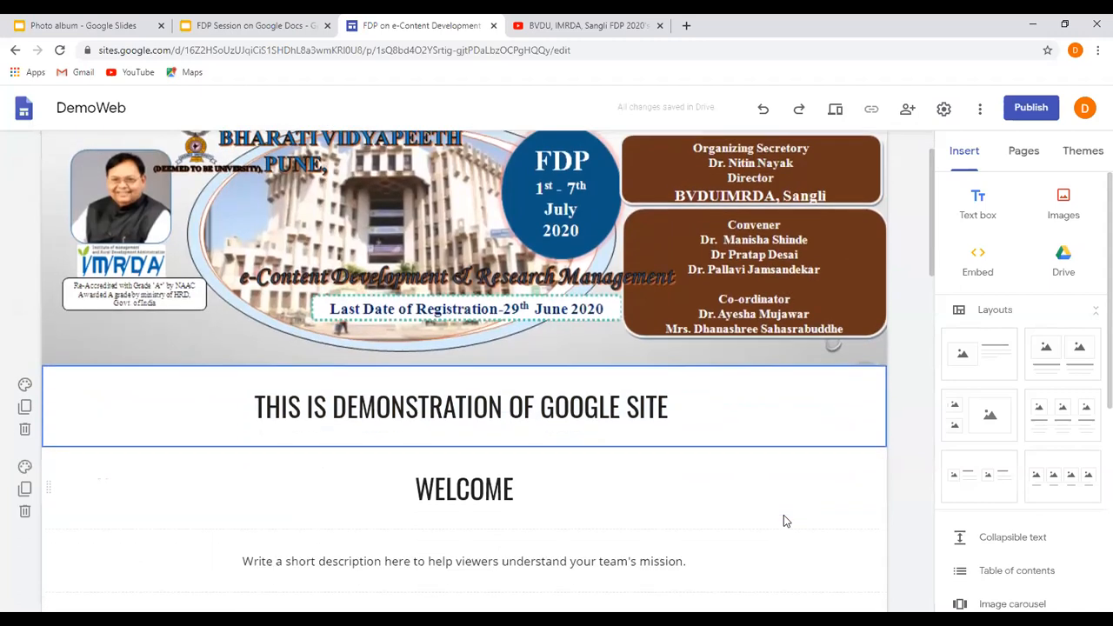
{"action": "scroll", "coordinate": [786, 520], "scroll_direction": "down", "scroll_amount": 3}
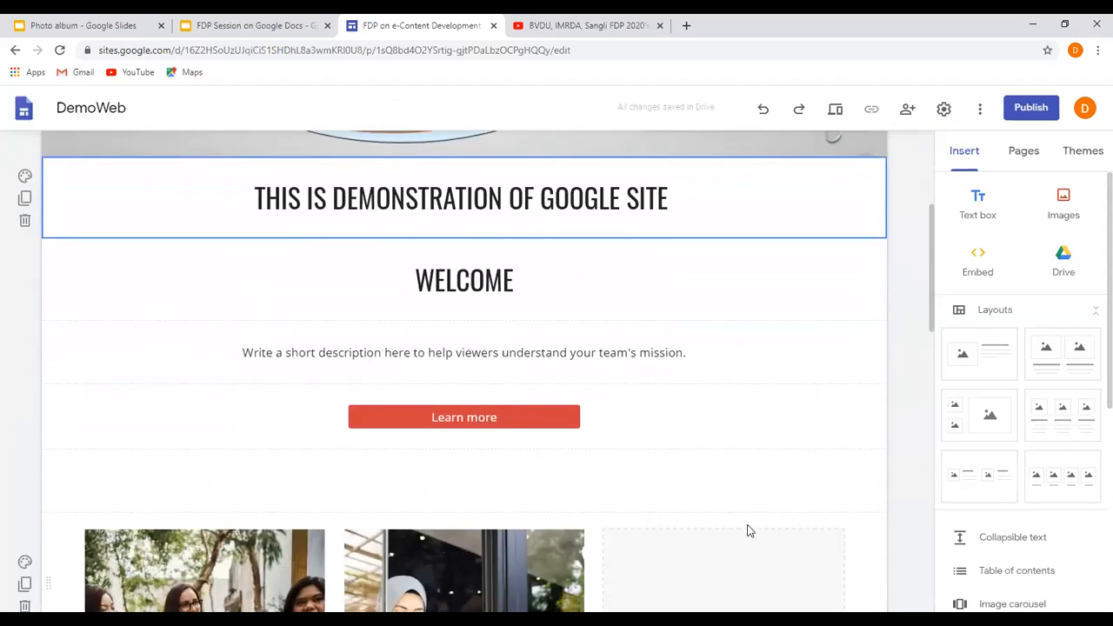
{"action": "left_click", "coordinate": [541, 418]}
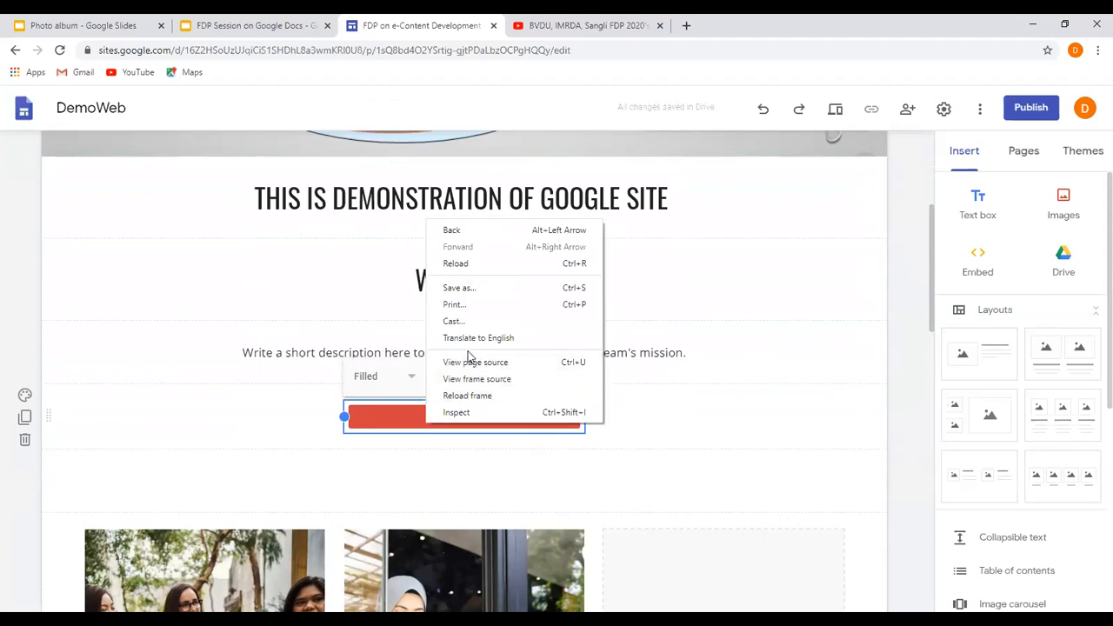
{"action": "left_click", "coordinate": [380, 425]}
{"action": "left_click", "coordinate": [445, 381]}
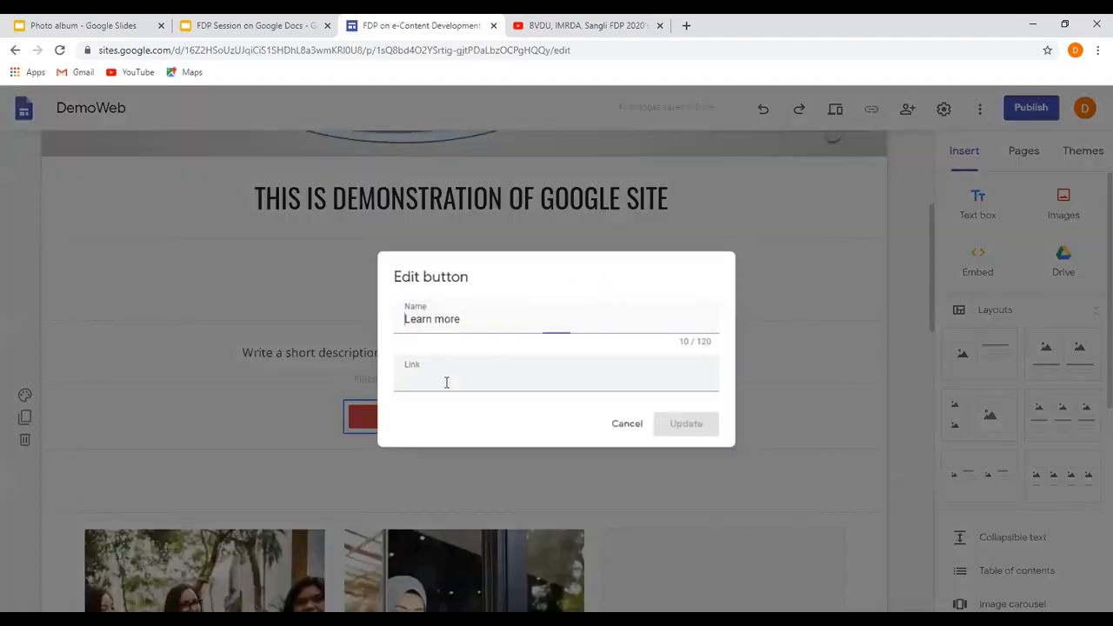
{"action": "left_click_drag", "start_coordinate": [469, 323], "coordinate": [393, 319]}
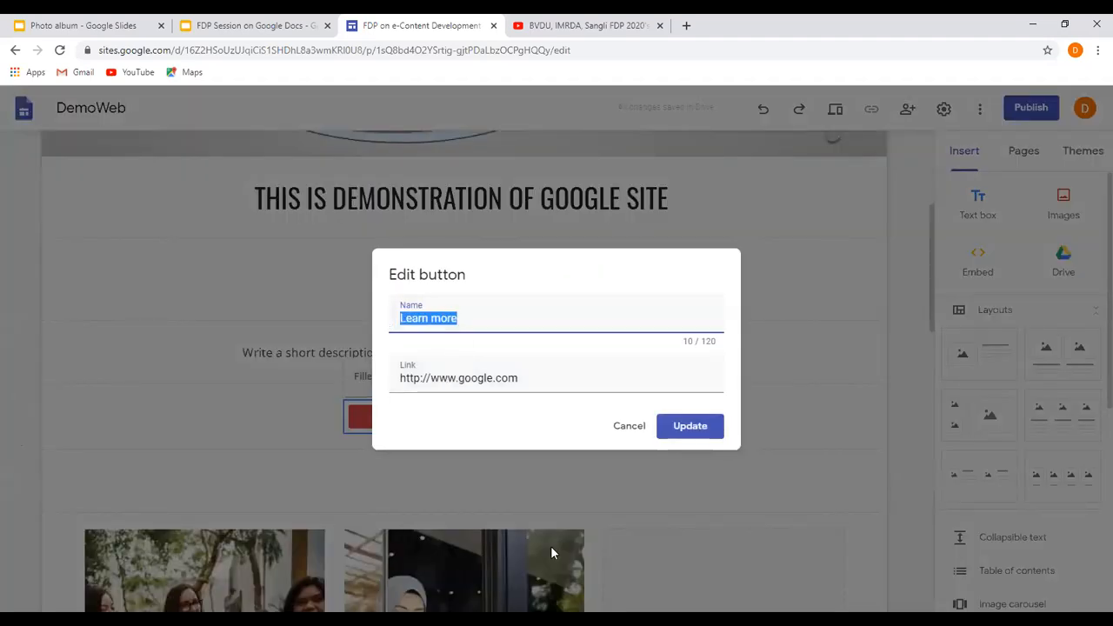
{"action": "type", "text": "Reg"}
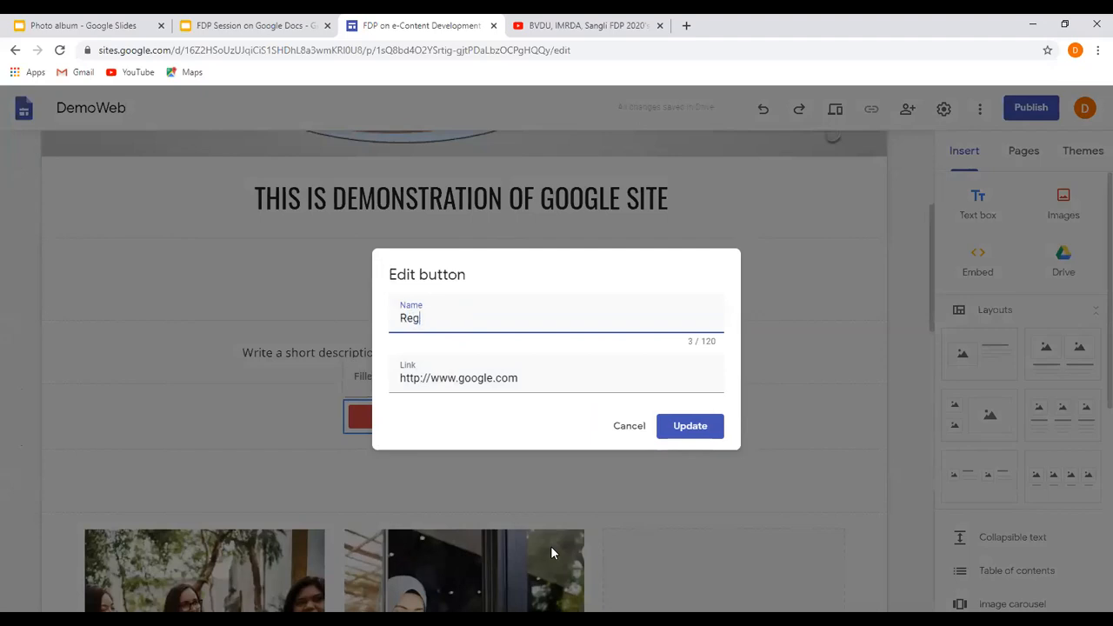
{"action": "type", "text": "ister Here"}
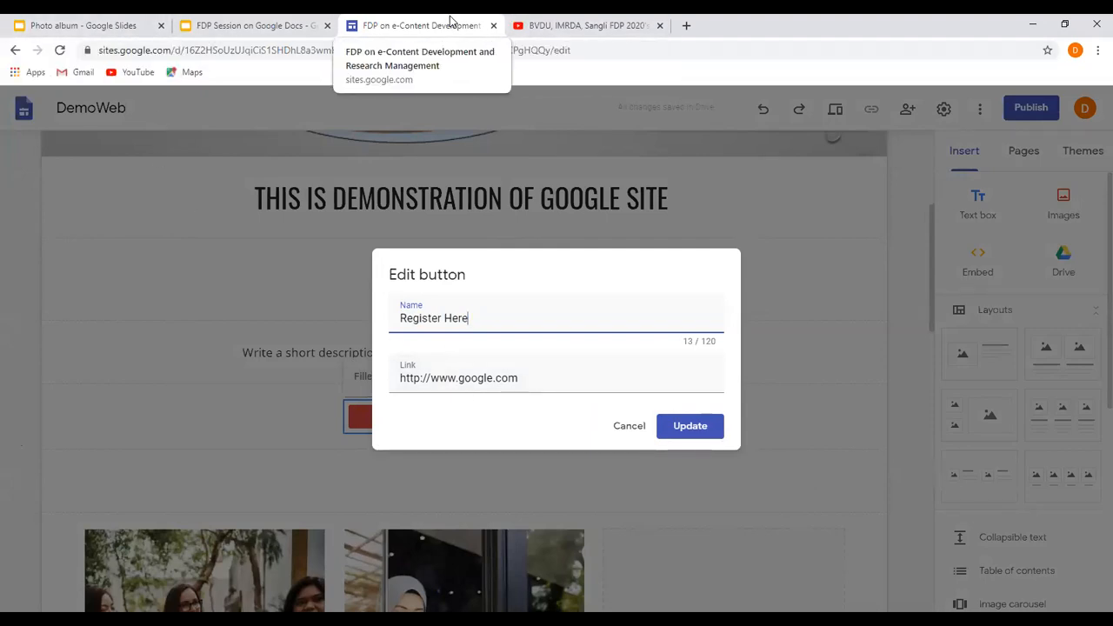
Go to google.com in the Photo album browser tab, switch to Google Drive and open the FDP Registration Form.
{"action": "left_click", "coordinate": [130, 25]}
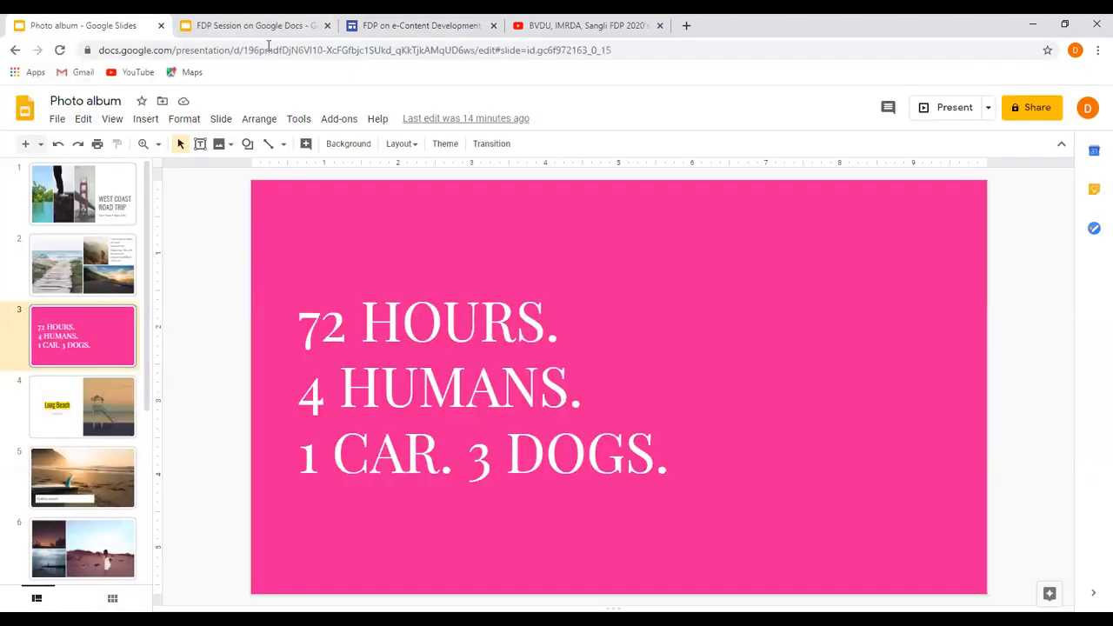
{"action": "left_click", "coordinate": [268, 50]}
{"action": "type", "text": "go"}
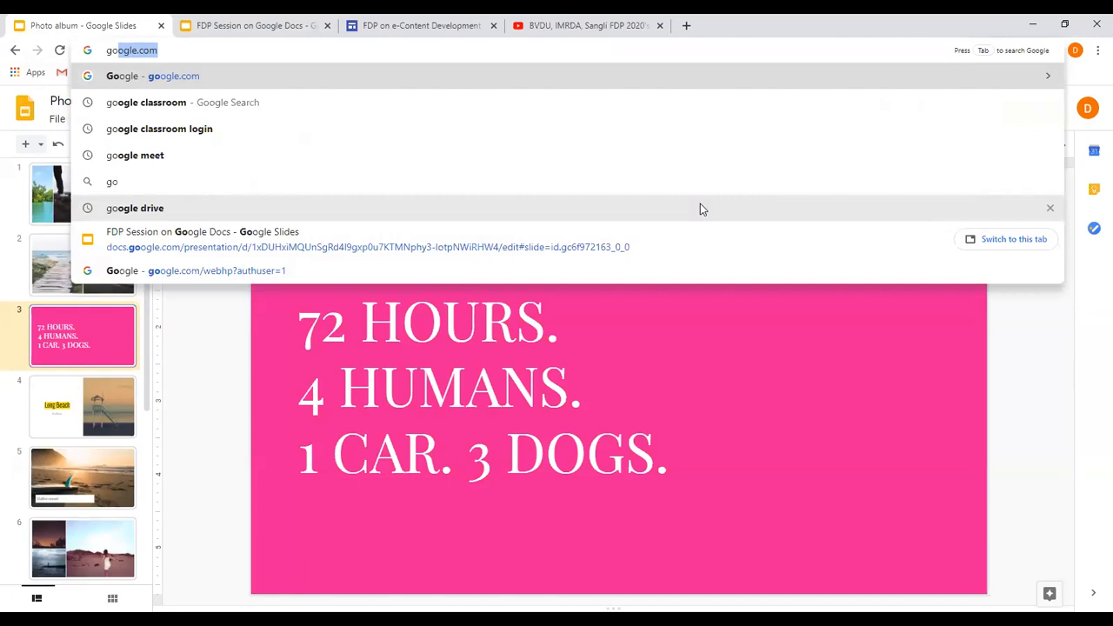
{"action": "type", "text": "ogle.com"}
{"action": "key", "text": "Return"}
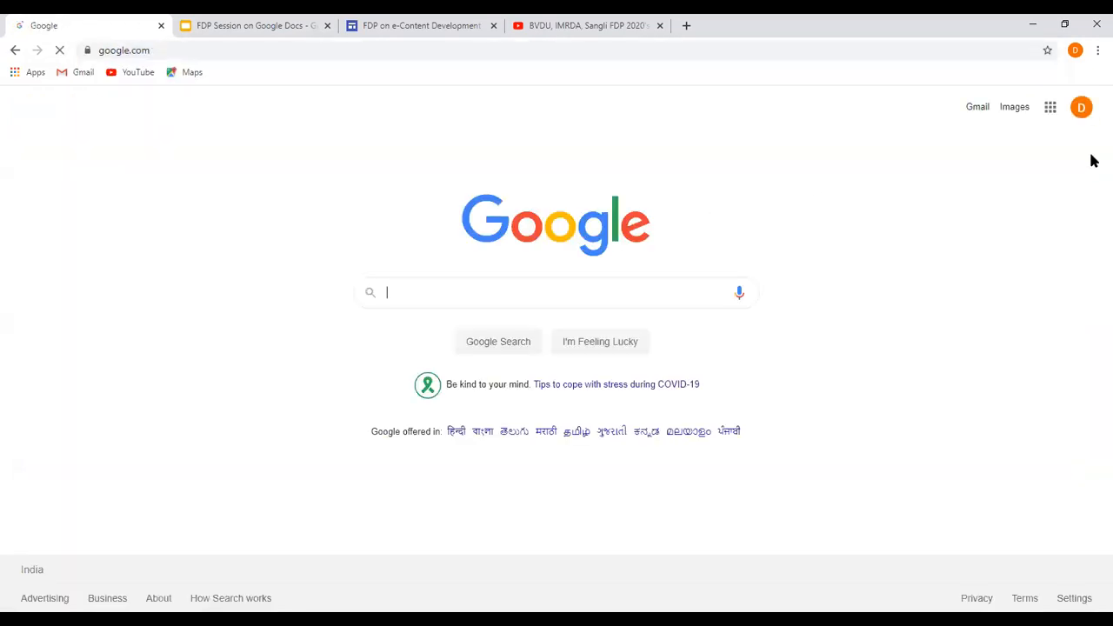
{"action": "left_click", "coordinate": [1051, 109]}
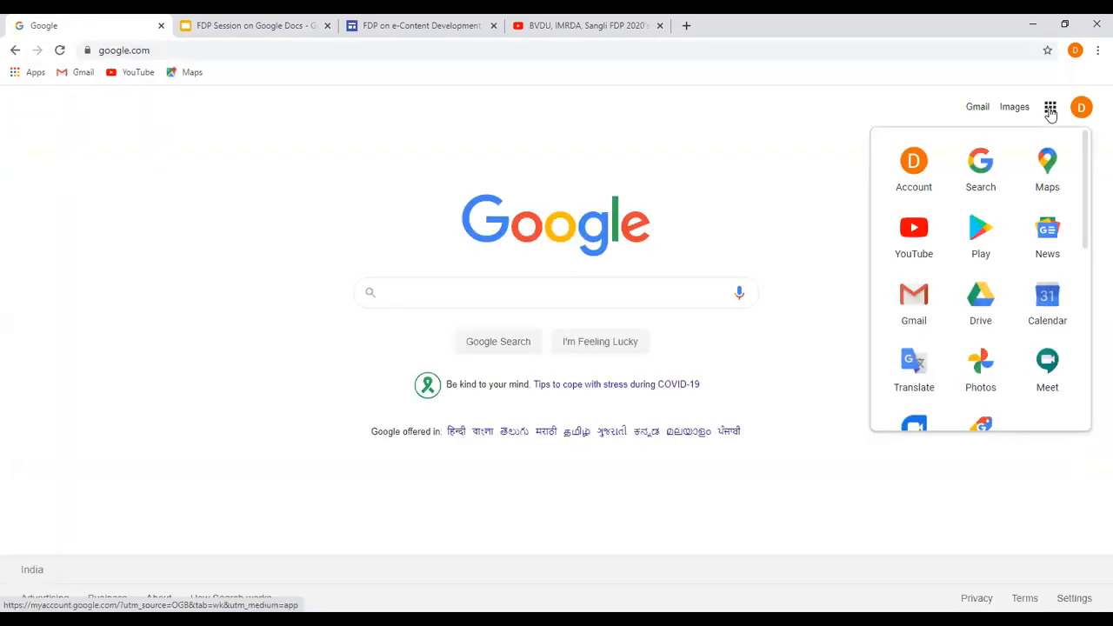
{"action": "left_click", "coordinate": [981, 300]}
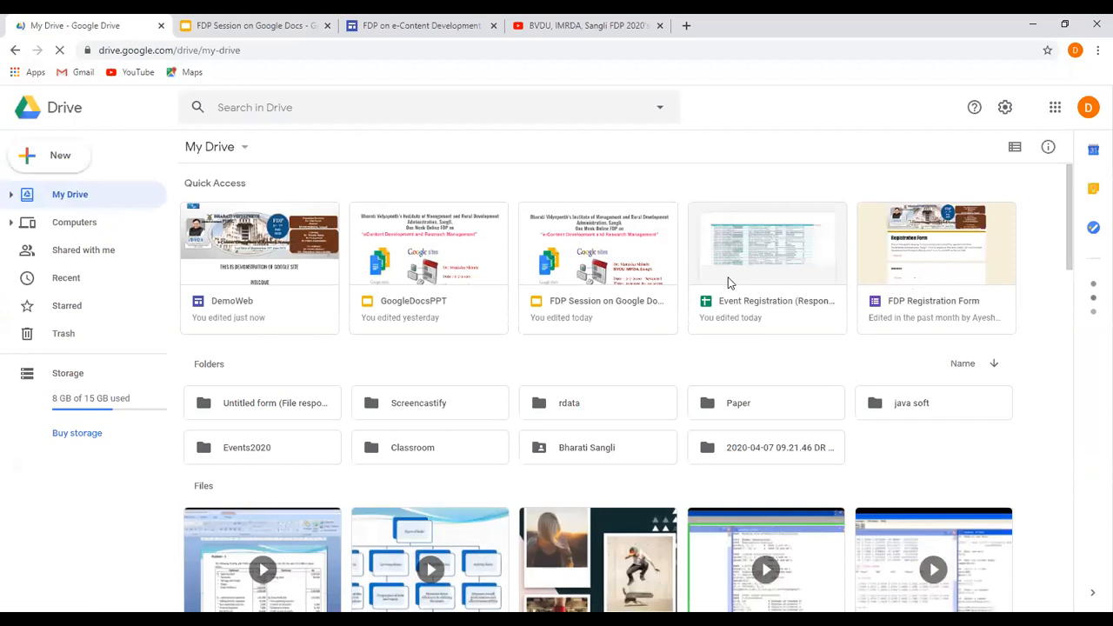
{"action": "double_click", "coordinate": [924, 310]}
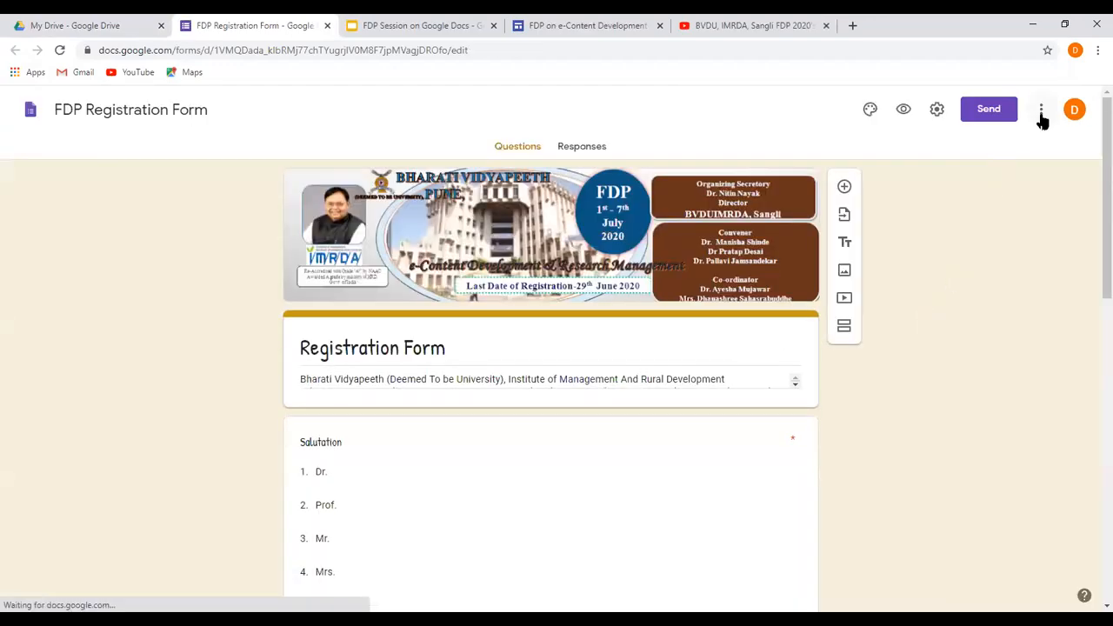
Copy the registration form's shortened share link and close the Send form dialog.
{"action": "left_click", "coordinate": [1042, 115]}
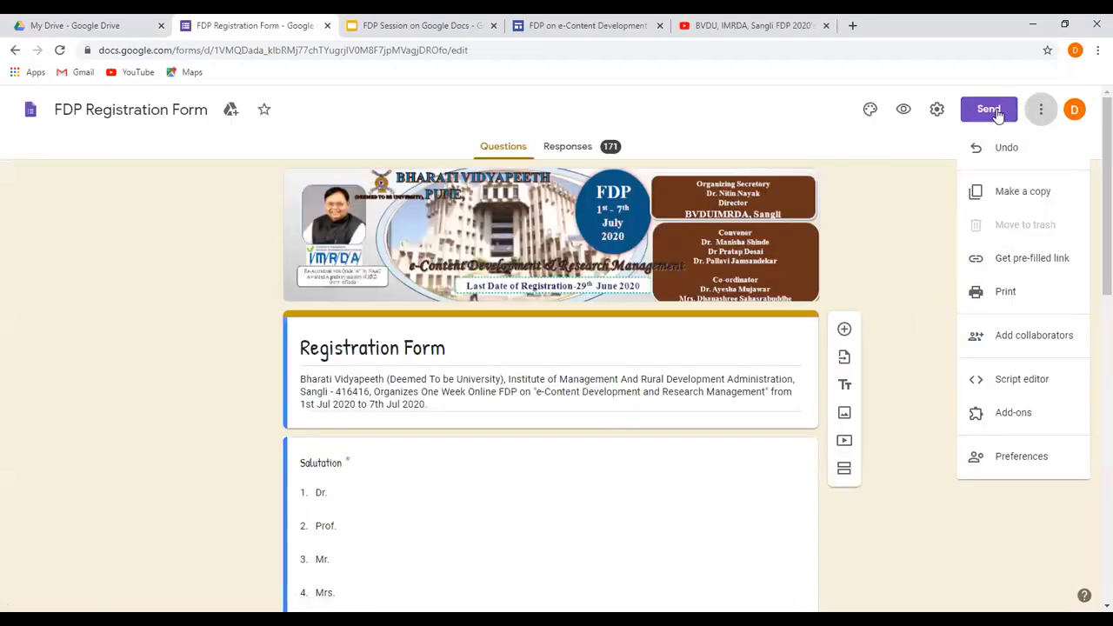
{"action": "left_click", "coordinate": [999, 113]}
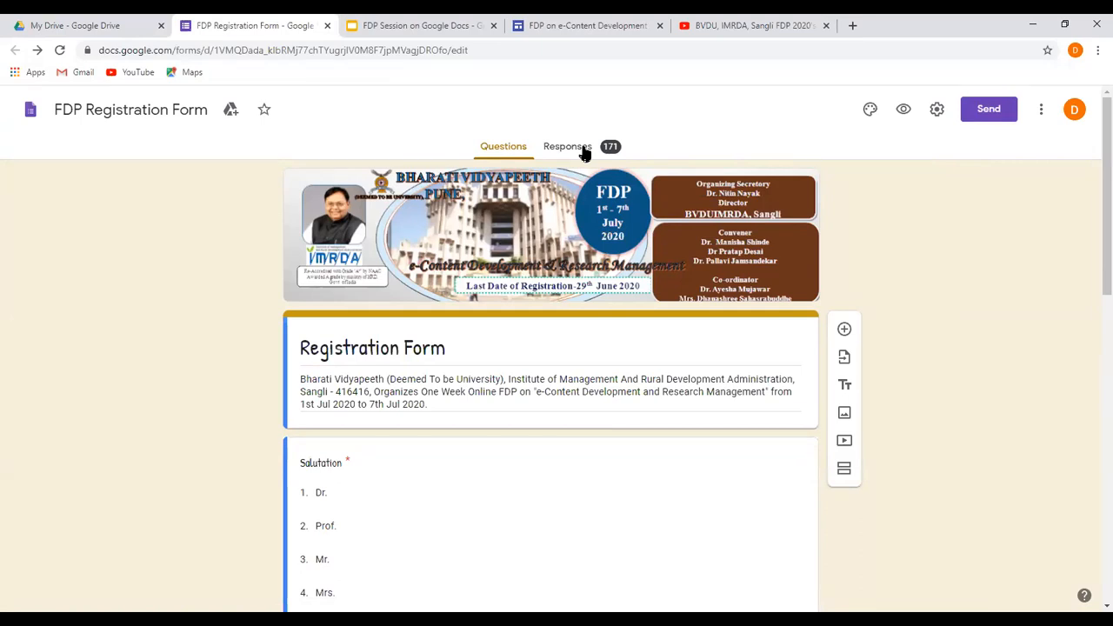
{"action": "left_click", "coordinate": [1005, 114]}
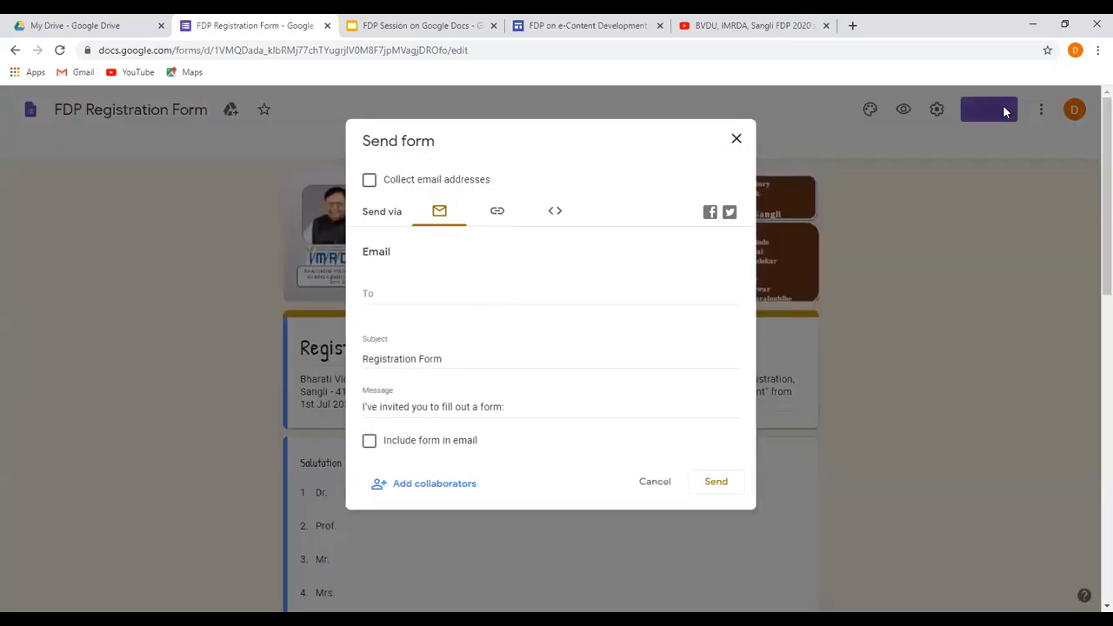
{"action": "left_click", "coordinate": [494, 213]}
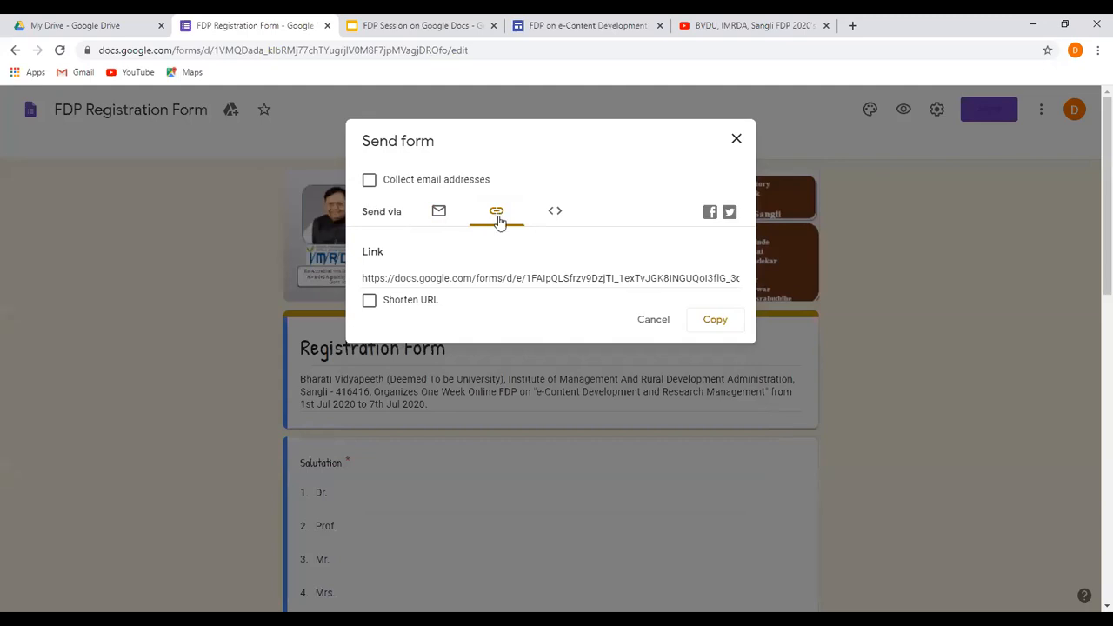
{"action": "left_click", "coordinate": [437, 213]}
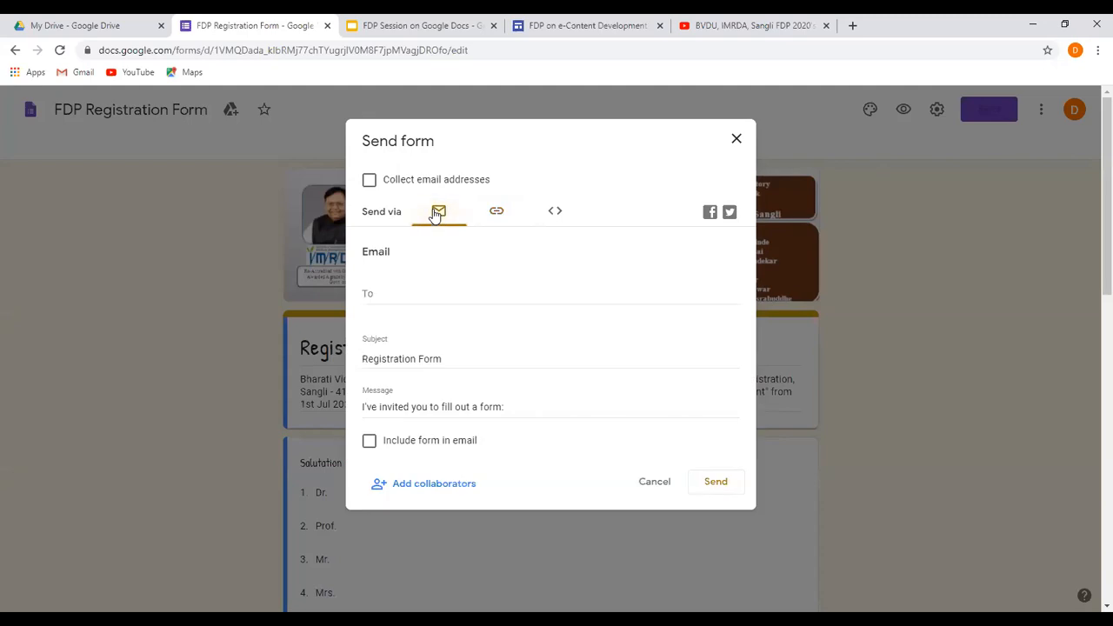
{"action": "left_click", "coordinate": [496, 214]}
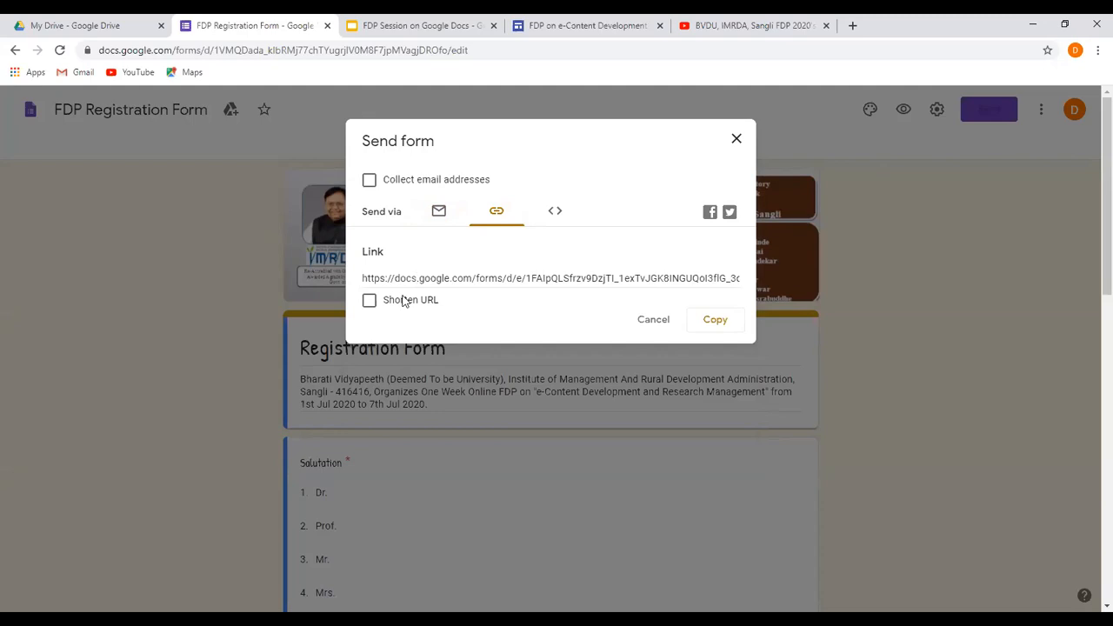
{"action": "left_click", "coordinate": [370, 301]}
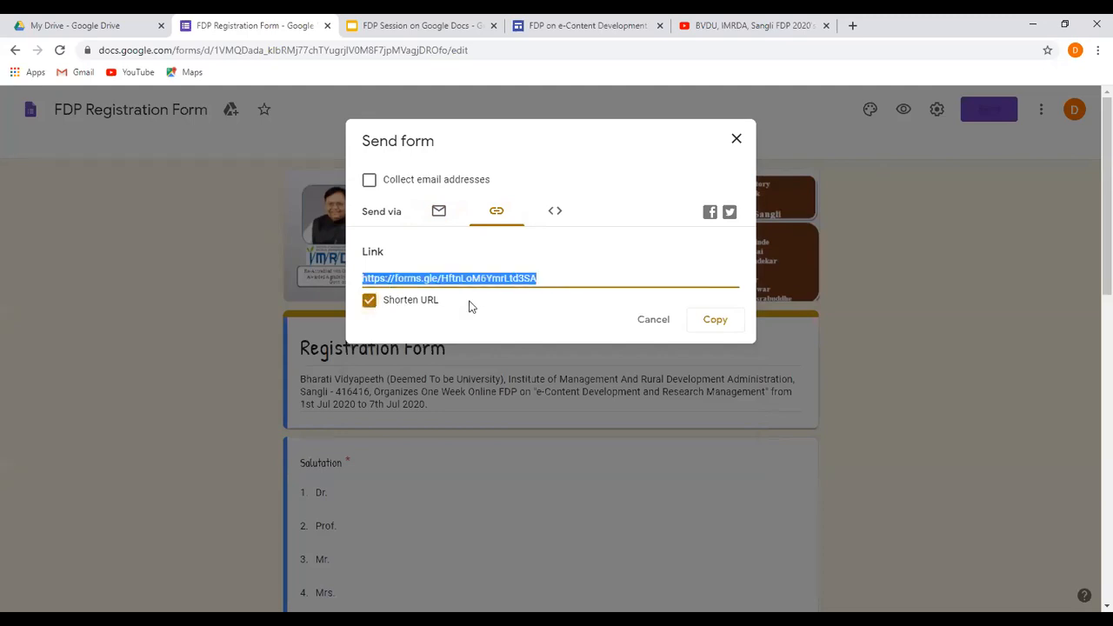
{"action": "left_click", "coordinate": [717, 320]}
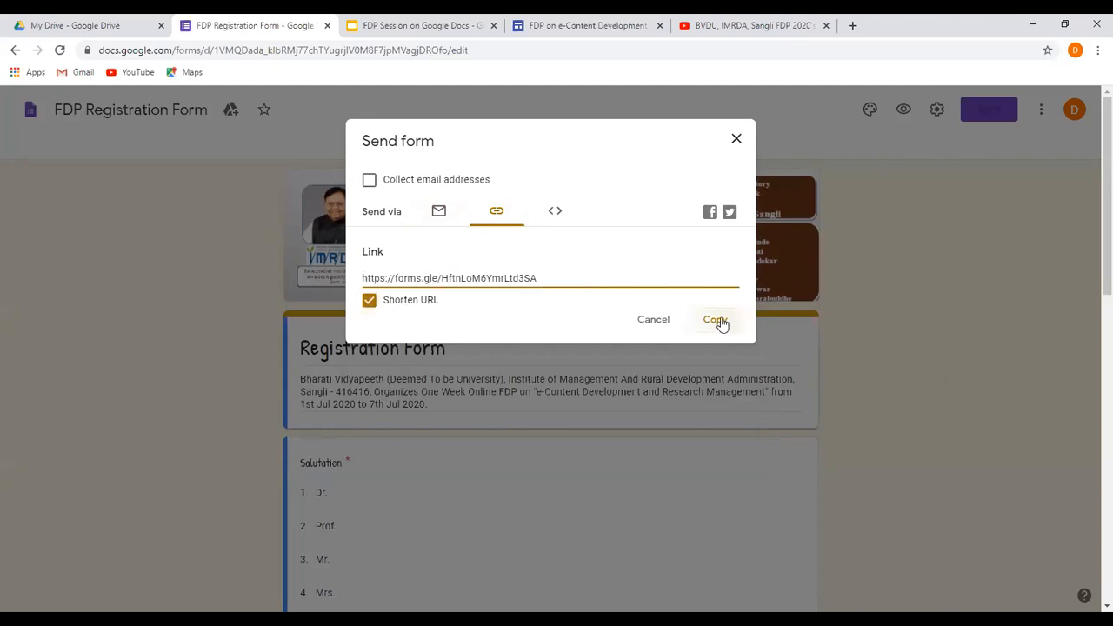
{"action": "left_click", "coordinate": [736, 141]}
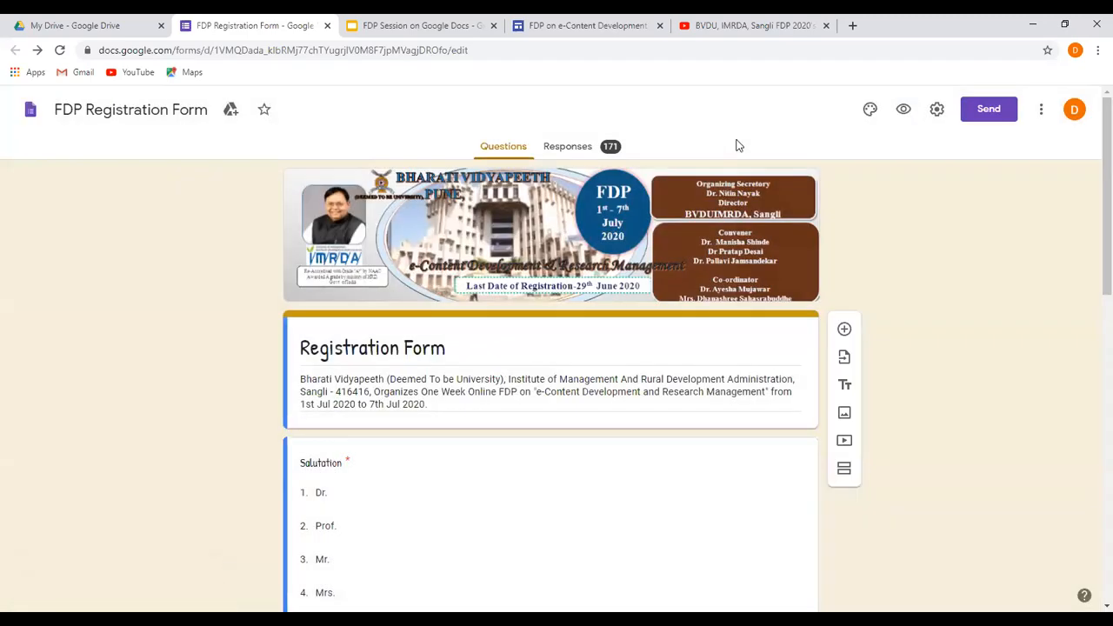
Return to the DemoWeb site and replace the Register Here button's link with the copied registration form link.
{"action": "left_click", "coordinate": [568, 26]}
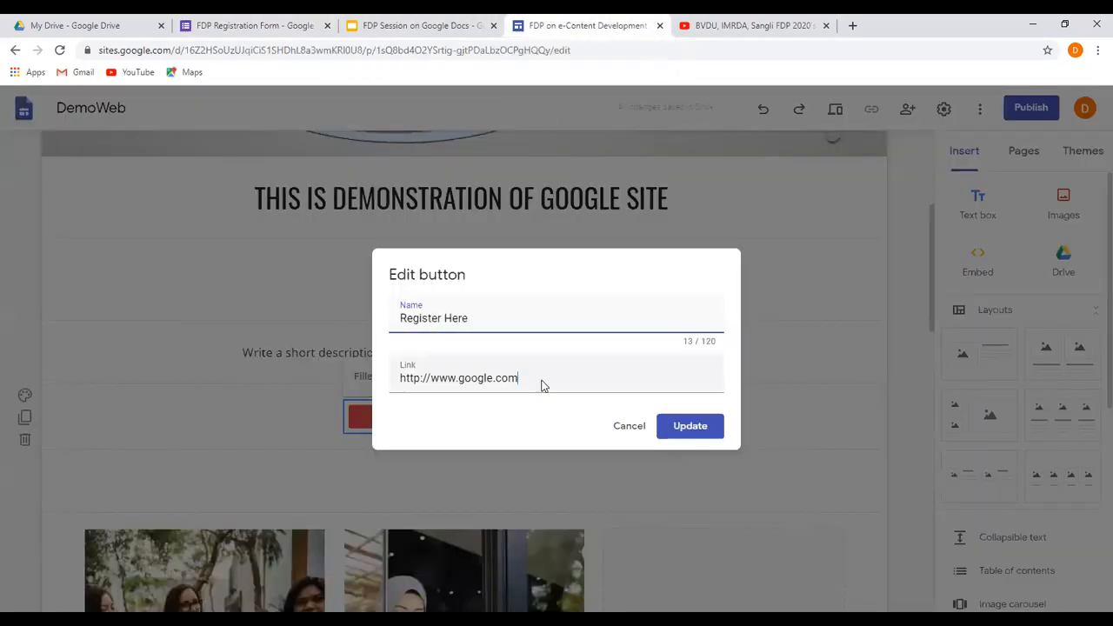
{"action": "left_click_drag", "start_coordinate": [542, 385], "coordinate": [391, 383]}
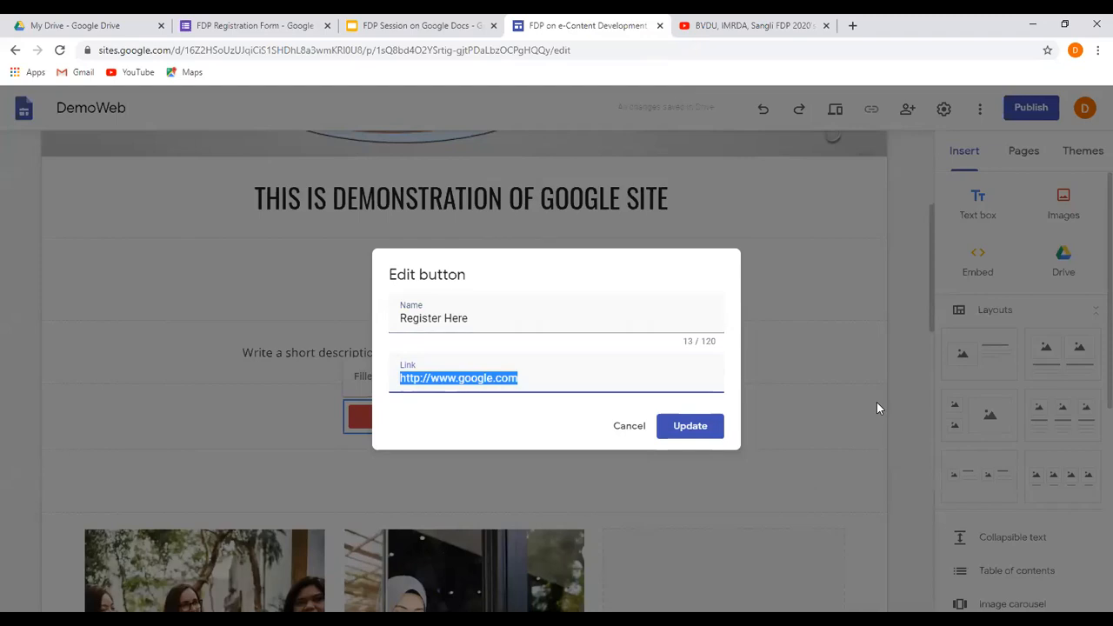
{"action": "key", "text": "ctrl+v"}
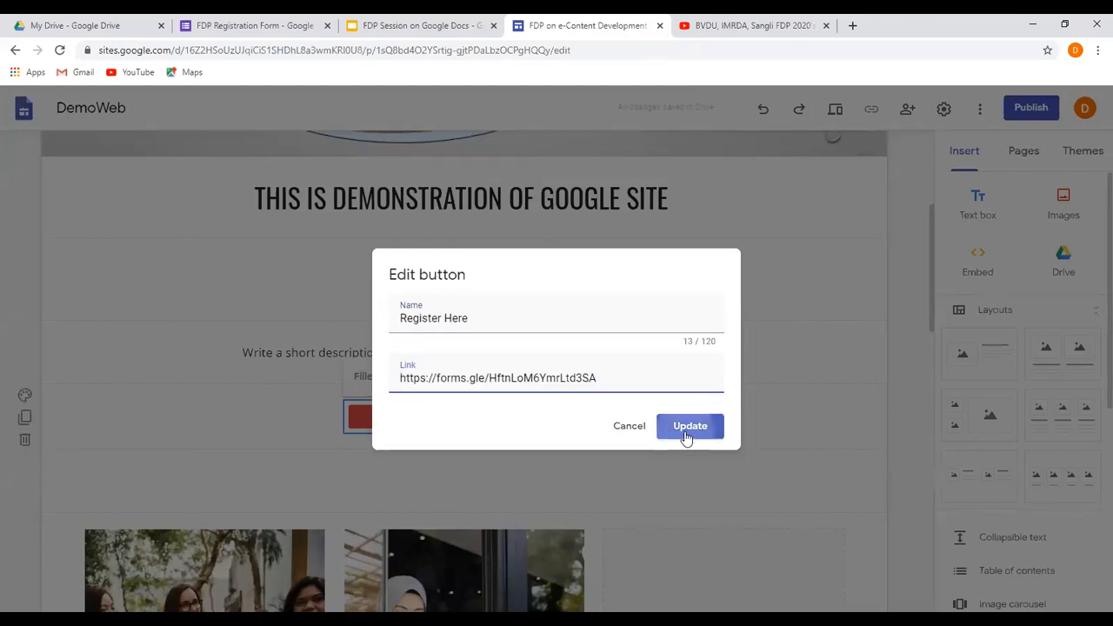
{"action": "left_click", "coordinate": [686, 438]}
{"action": "left_click", "coordinate": [697, 432]}
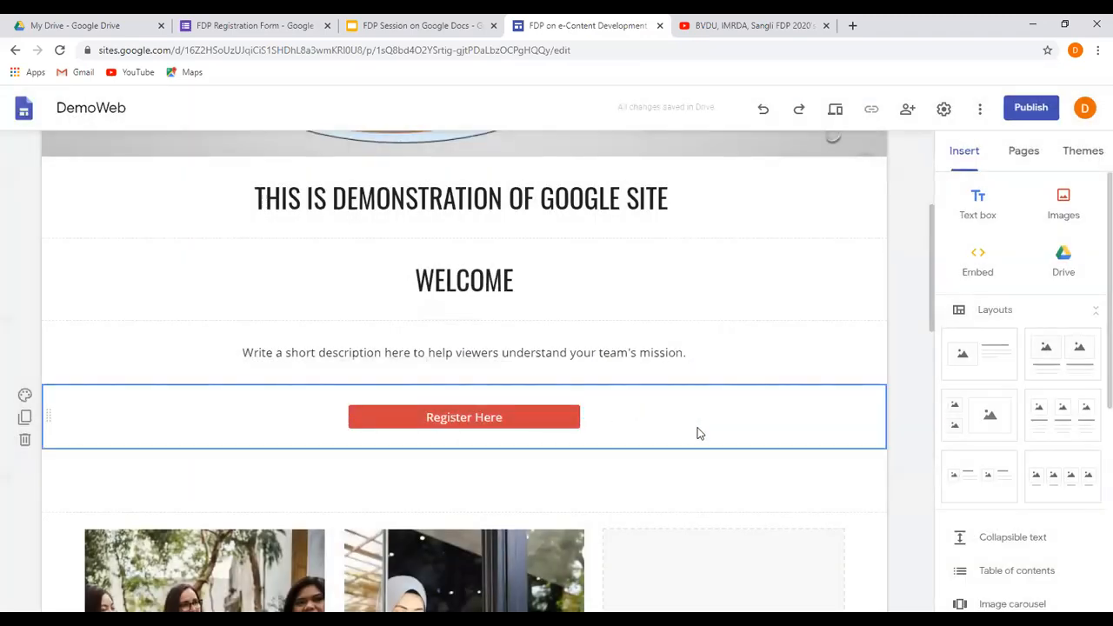
Replace the first Core Value image with the uploaded file image3 and make the image slightly shorter.
{"action": "scroll", "coordinate": [697, 432], "scroll_direction": "down", "scroll_amount": 2}
{"action": "left_click", "coordinate": [189, 410]}
{"action": "scroll", "coordinate": [189, 410], "scroll_direction": "down", "scroll_amount": 2}
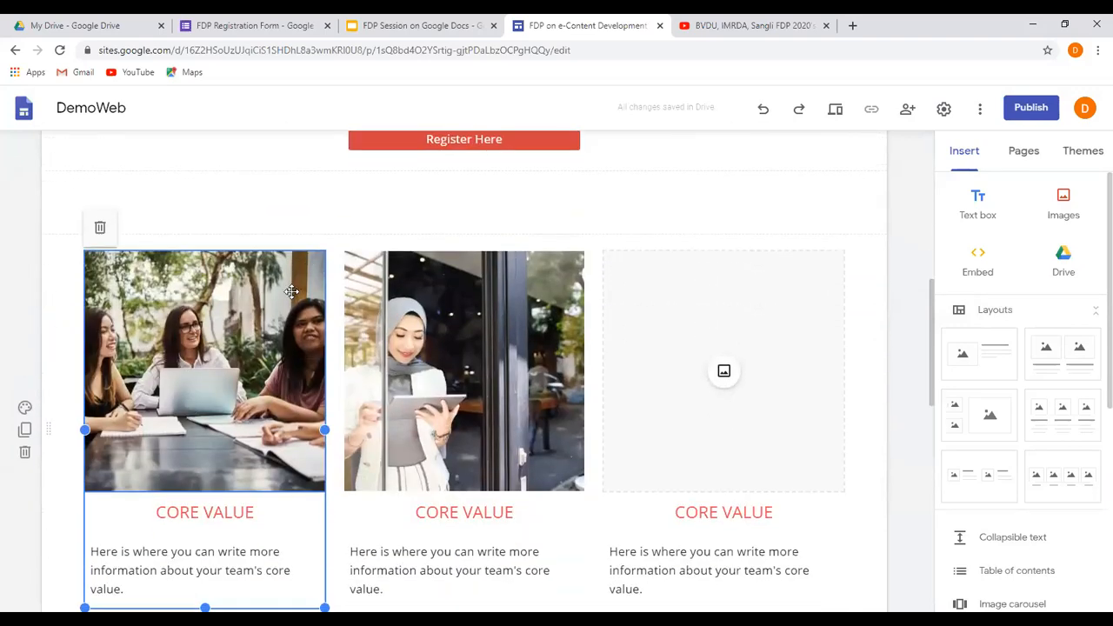
{"action": "scroll", "coordinate": [294, 294], "scroll_direction": "up", "scroll_amount": 1}
{"action": "scroll", "coordinate": [295, 294], "scroll_direction": "down", "scroll_amount": 2}
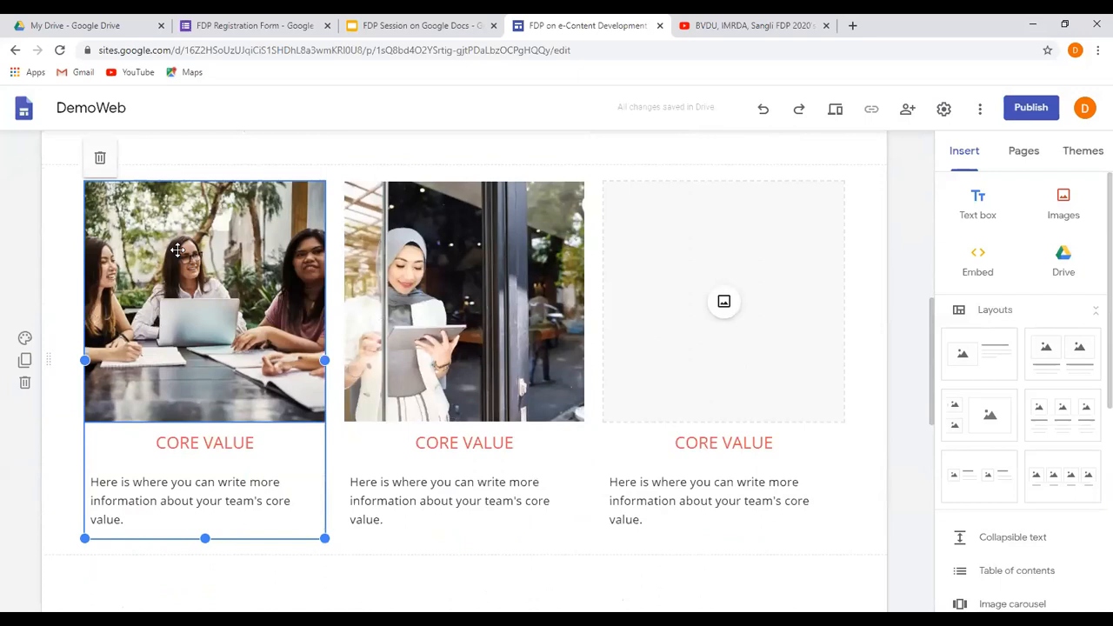
{"action": "left_click", "coordinate": [177, 250]}
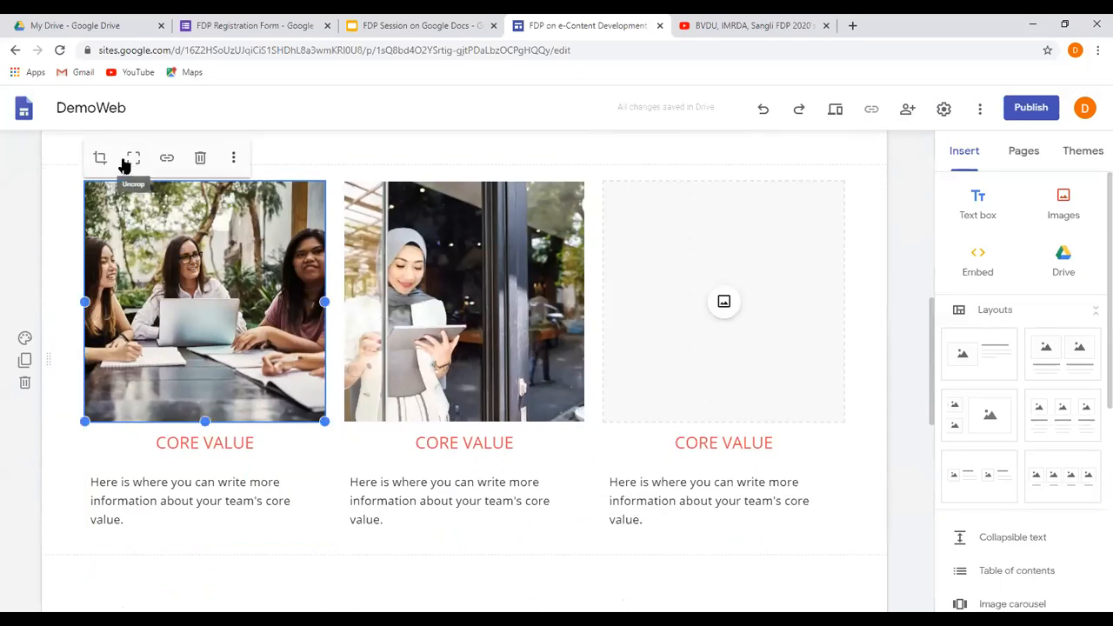
{"action": "left_click", "coordinate": [233, 161]}
{"action": "mouse_move", "coordinate": [293, 168]}
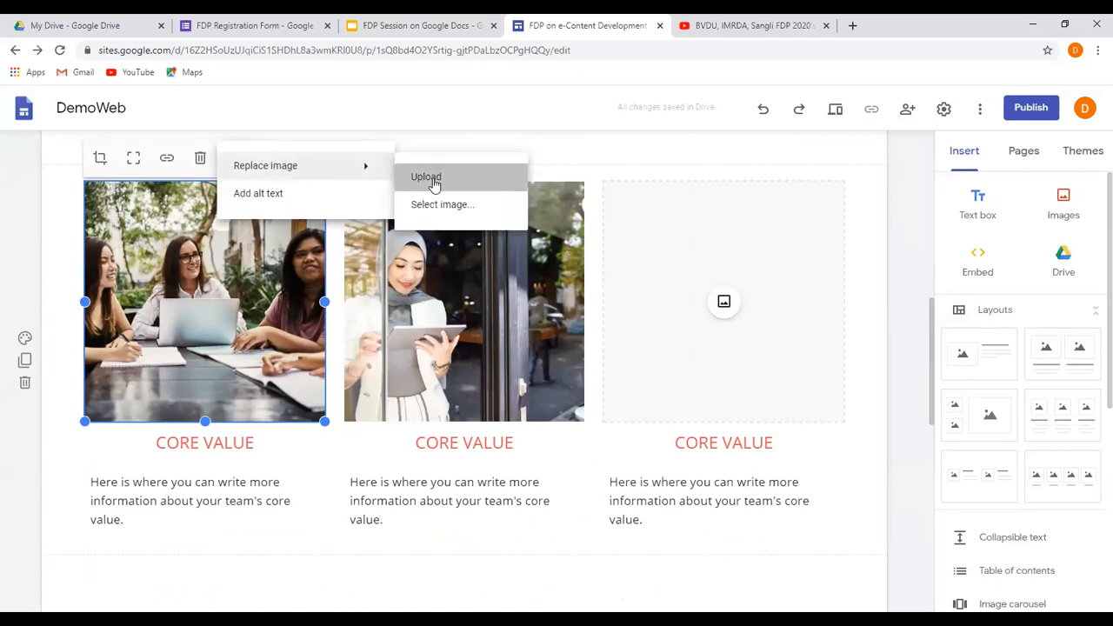
{"action": "left_click", "coordinate": [433, 179]}
{"action": "left_click", "coordinate": [502, 132]}
{"action": "left_click", "coordinate": [444, 326]}
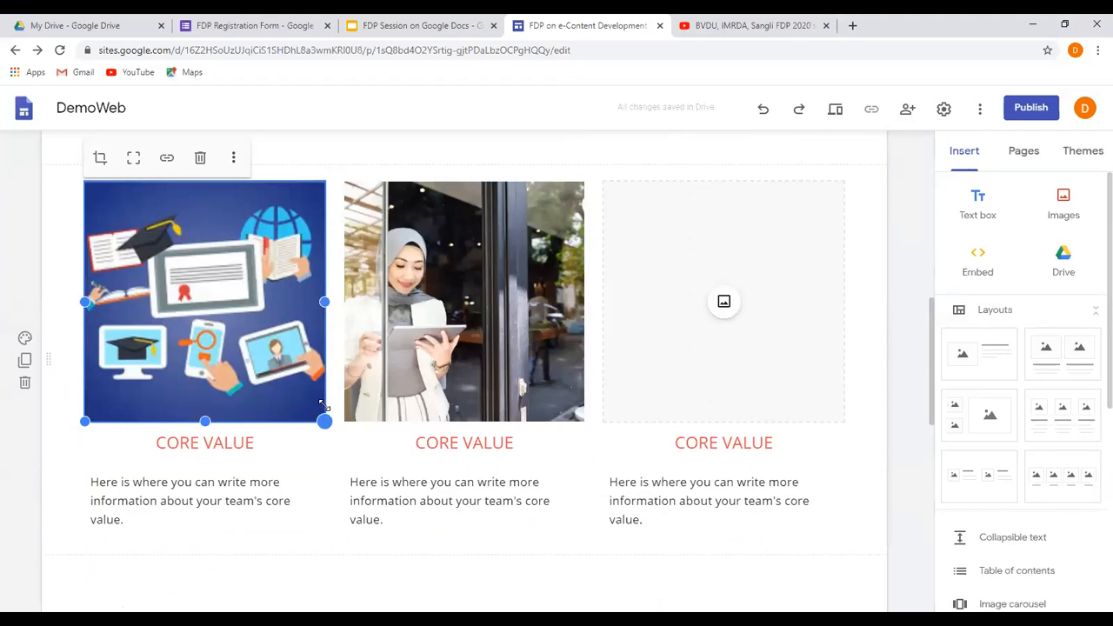
{"action": "left_click_drag", "start_coordinate": [324, 406], "coordinate": [323, 381]}
Change the first column's "Core Value" subheading to "Day 1".
{"action": "left_click_drag", "start_coordinate": [154, 418], "coordinate": [269, 418]}
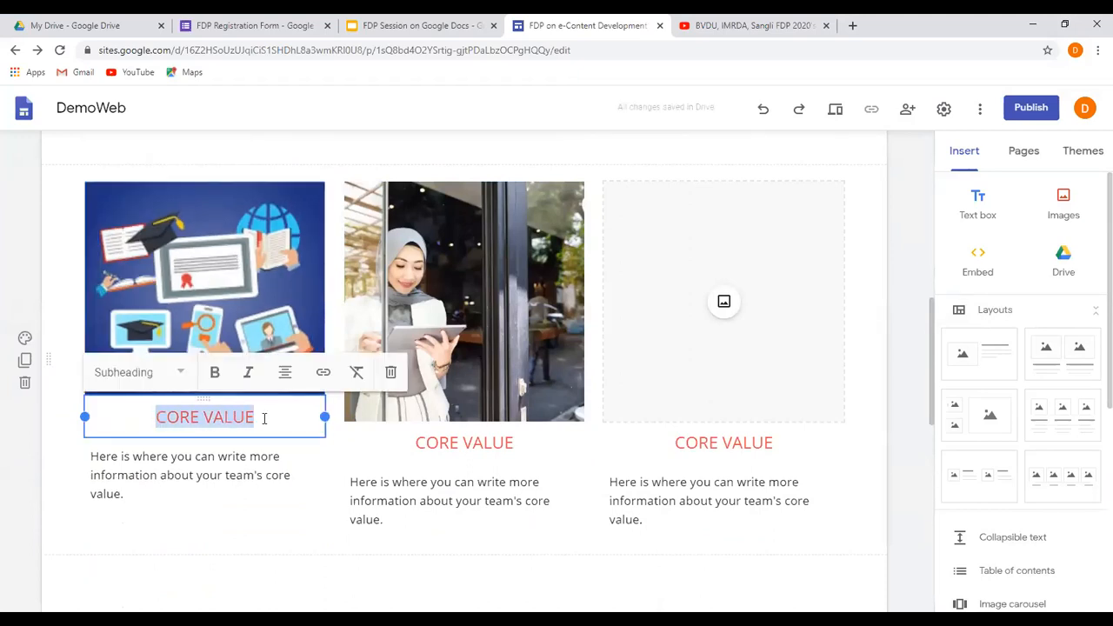
{"action": "type", "text": "Day !"}
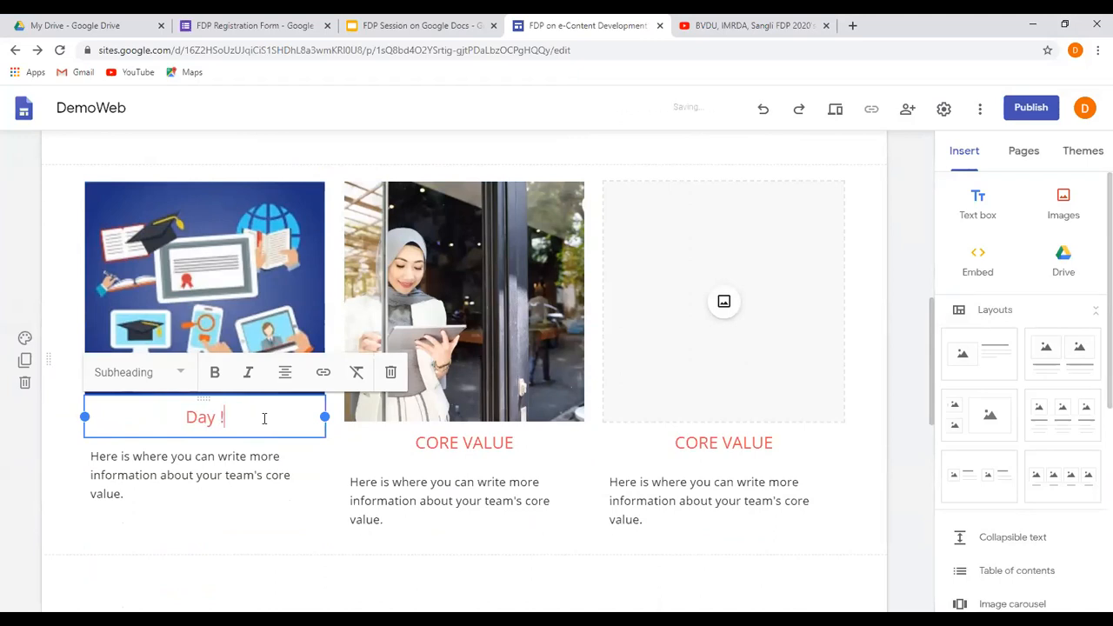
{"action": "key", "text": "BackSpace"}
{"action": "type", "text": "1"}
{"action": "left_click", "coordinate": [100, 468]}
Insert an image carousel on the home page with image1, image2 and image3 uploaded from Documents.
{"action": "scroll", "coordinate": [100, 472], "scroll_direction": "down", "scroll_amount": 3}
{"action": "scroll", "coordinate": [98, 473], "scroll_direction": "down", "scroll_amount": 3}
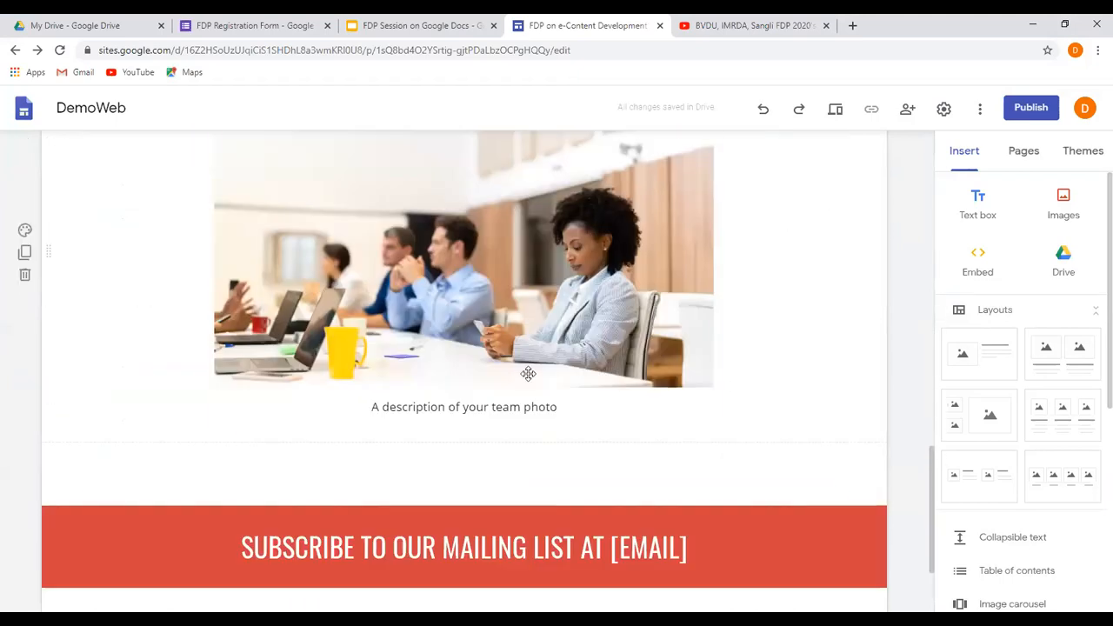
{"action": "scroll", "coordinate": [386, 349], "scroll_direction": "down", "scroll_amount": 2}
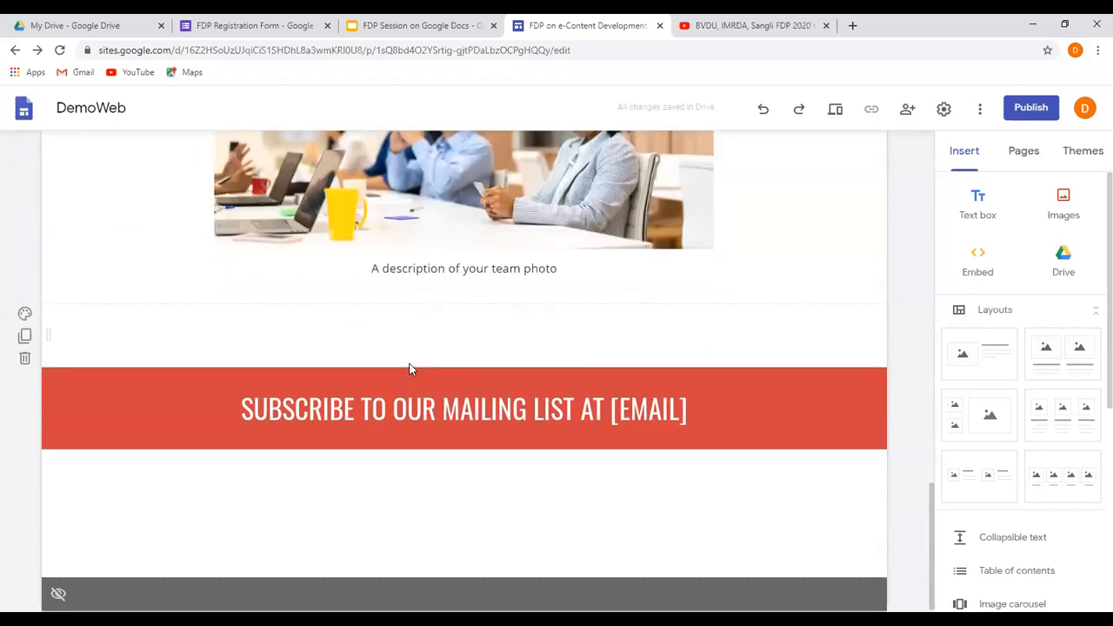
{"action": "scroll", "coordinate": [409, 365], "scroll_direction": "up", "scroll_amount": 4}
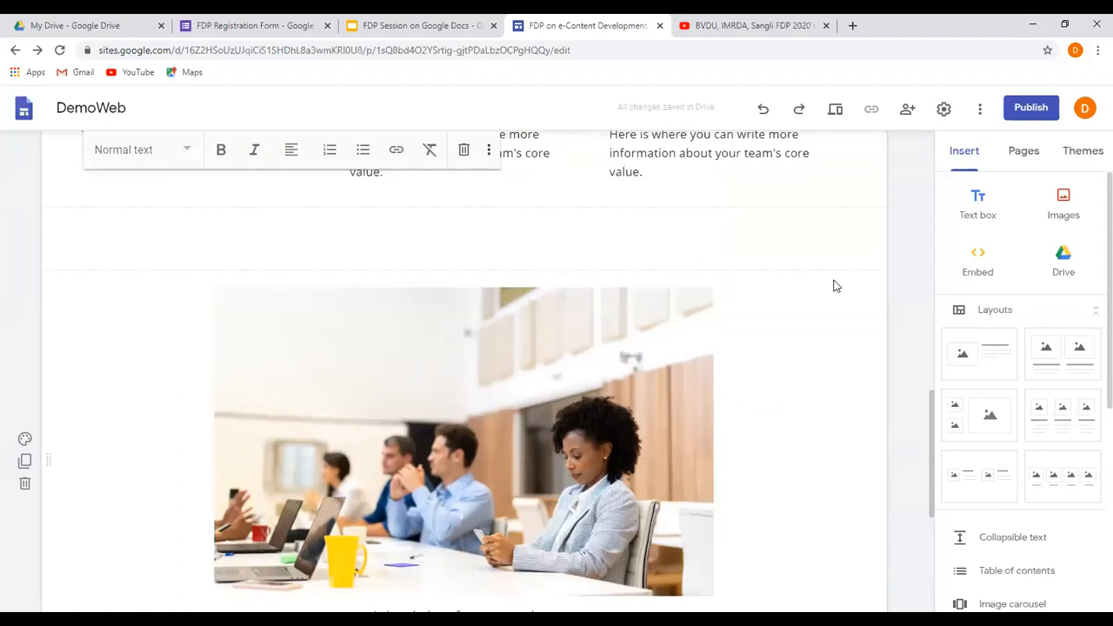
{"action": "left_click", "coordinate": [970, 161]}
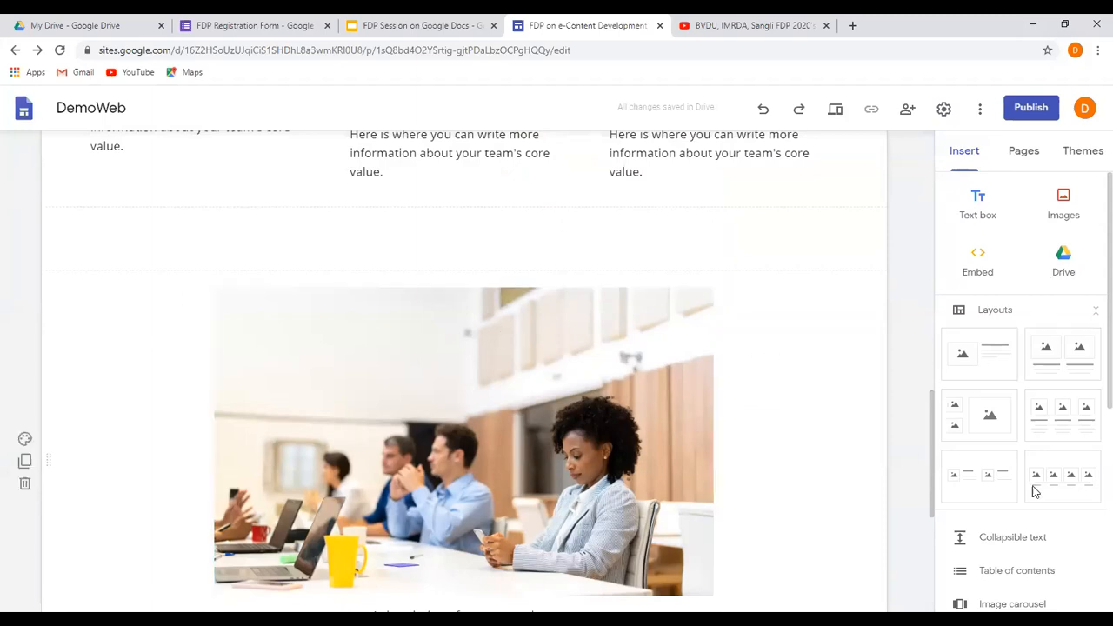
{"action": "scroll", "coordinate": [1057, 532], "scroll_direction": "down", "scroll_amount": 4}
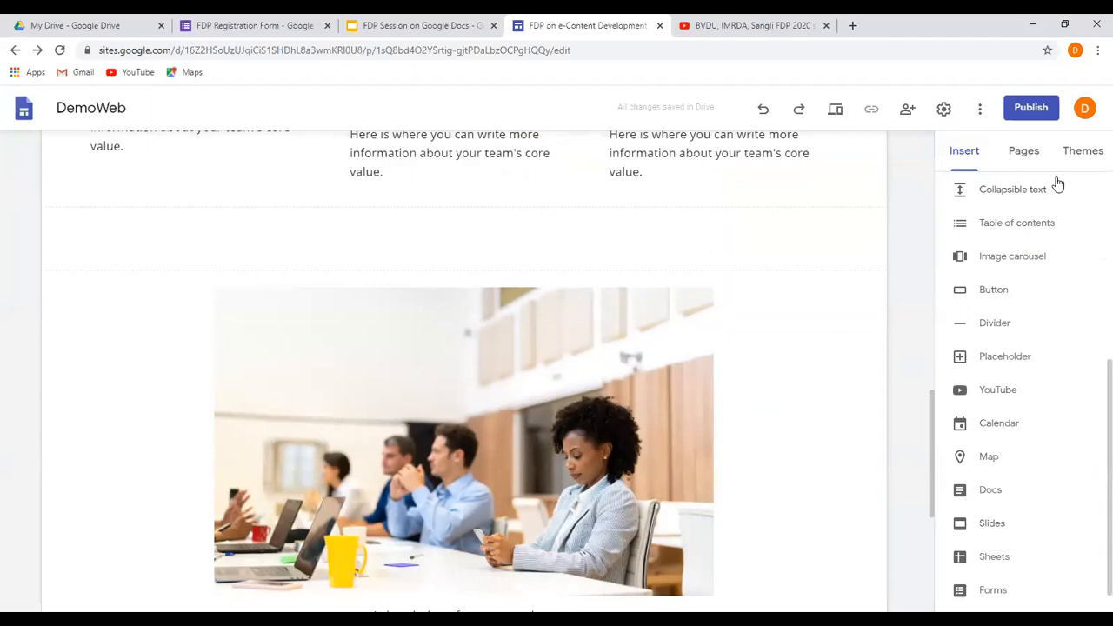
{"action": "left_click", "coordinate": [1018, 261]}
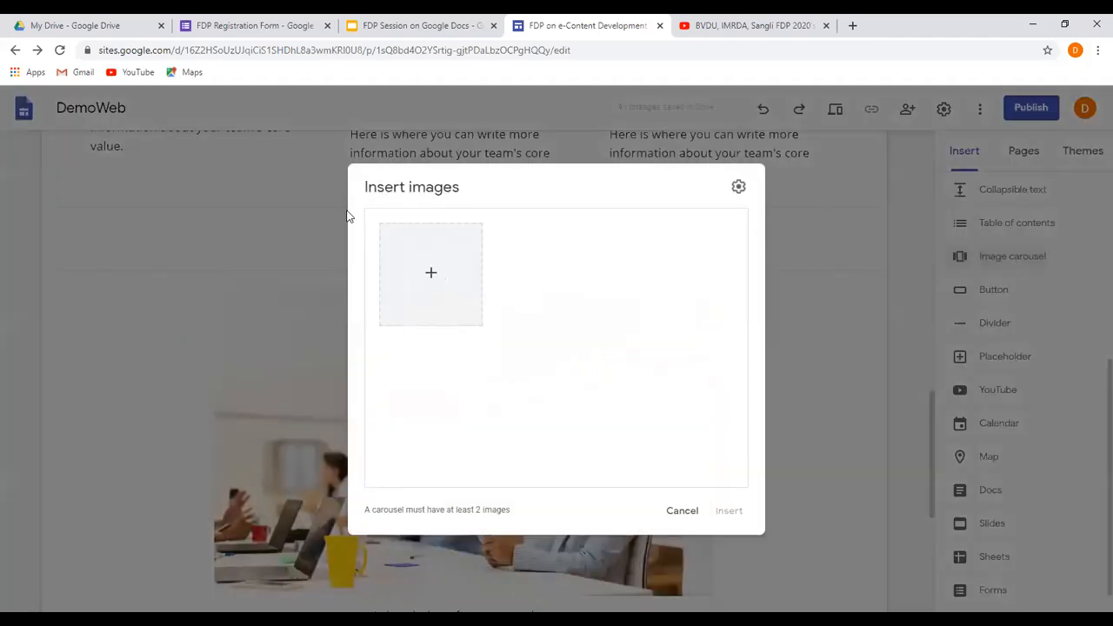
{"action": "left_click", "coordinate": [433, 273]}
{"action": "left_click", "coordinate": [446, 316]}
{"action": "left_click", "coordinate": [339, 150]}
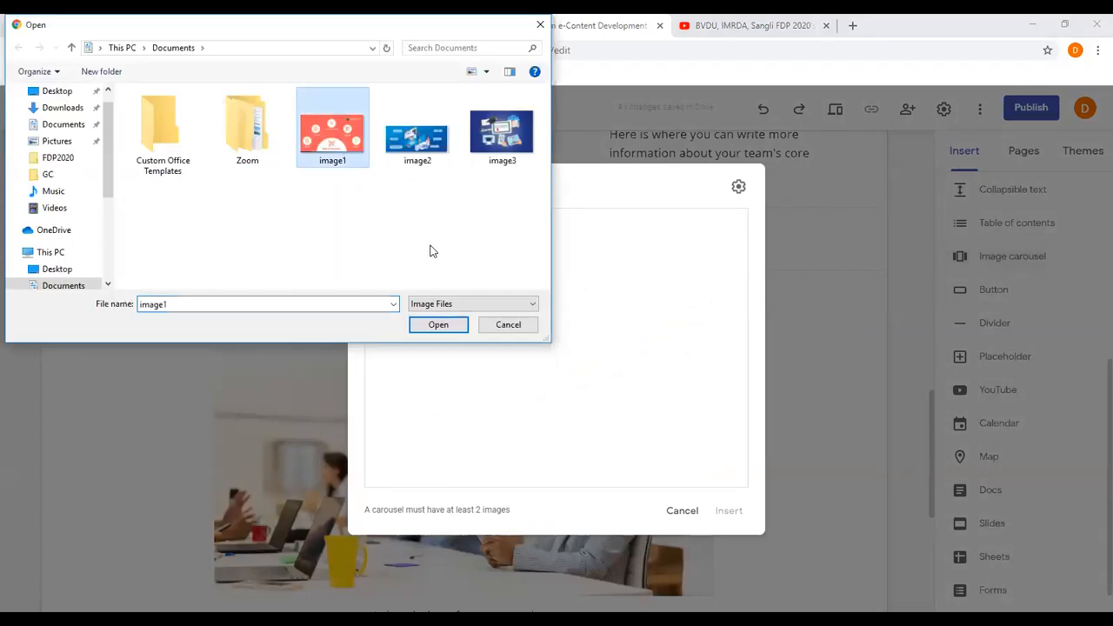
{"action": "left_click", "coordinate": [420, 156], "text": "ctrl"}
{"action": "left_click", "coordinate": [501, 149], "text": "ctrl"}
{"action": "left_click", "coordinate": [448, 328]}
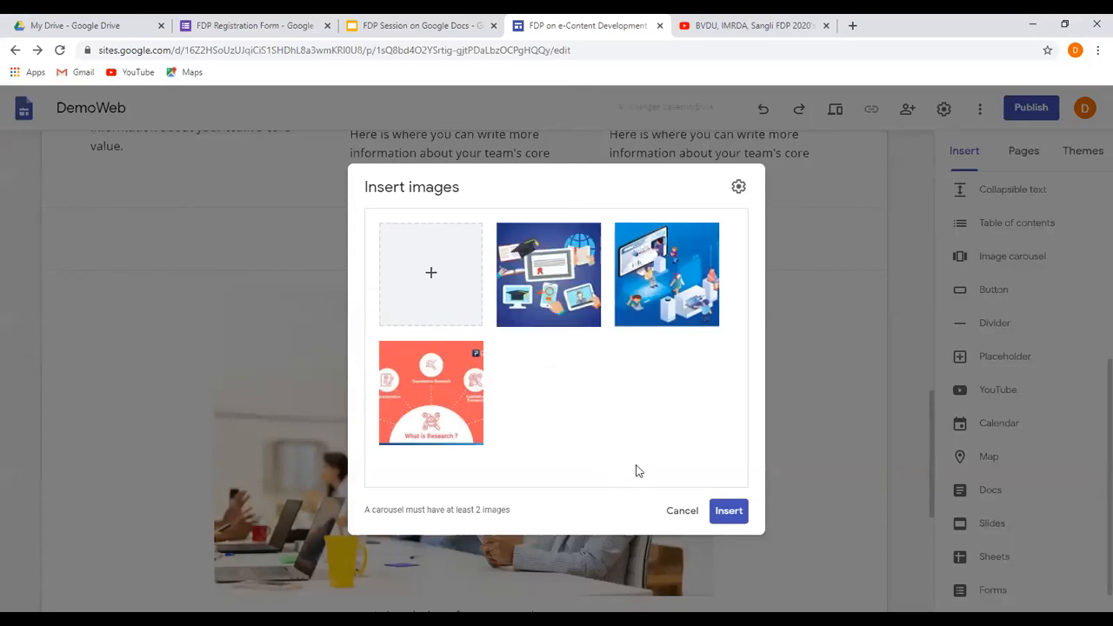
{"action": "left_click", "coordinate": [729, 514]}
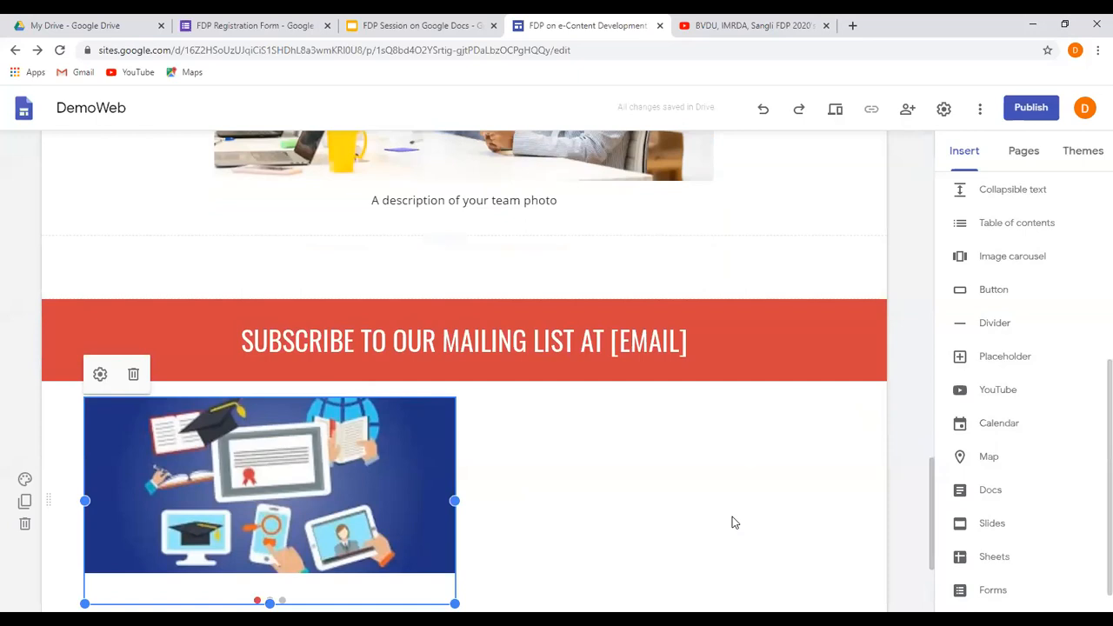
{"action": "scroll", "coordinate": [684, 435], "scroll_direction": "down", "scroll_amount": 2}
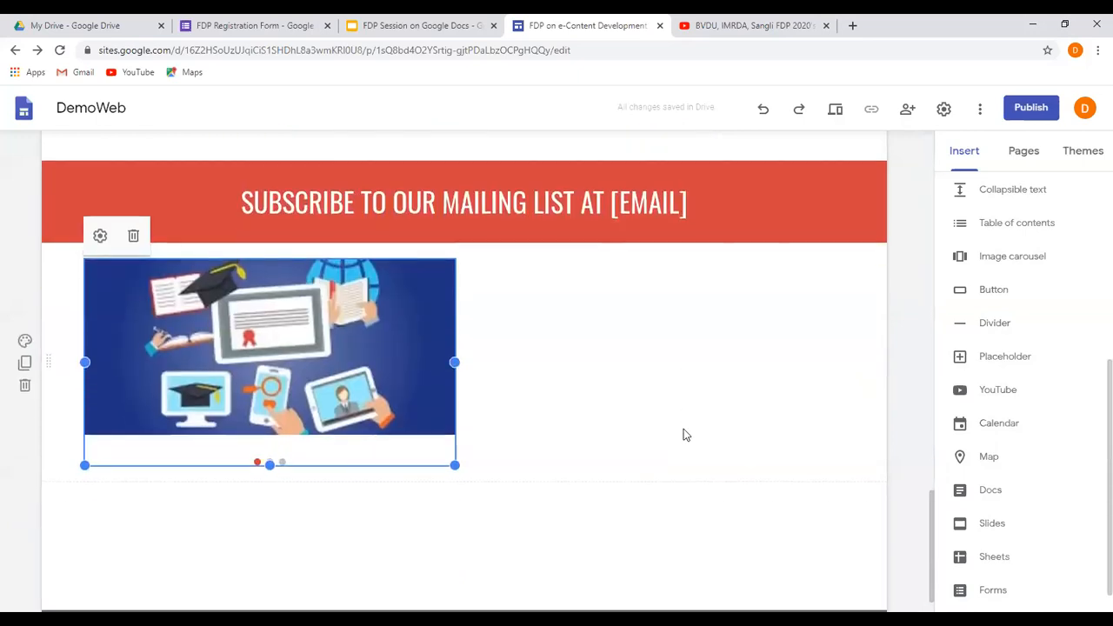
{"action": "scroll", "coordinate": [683, 435], "scroll_direction": "up", "scroll_amount": 5}
Add a new page named "About Us" to the site.
{"action": "left_click", "coordinate": [1024, 155]}
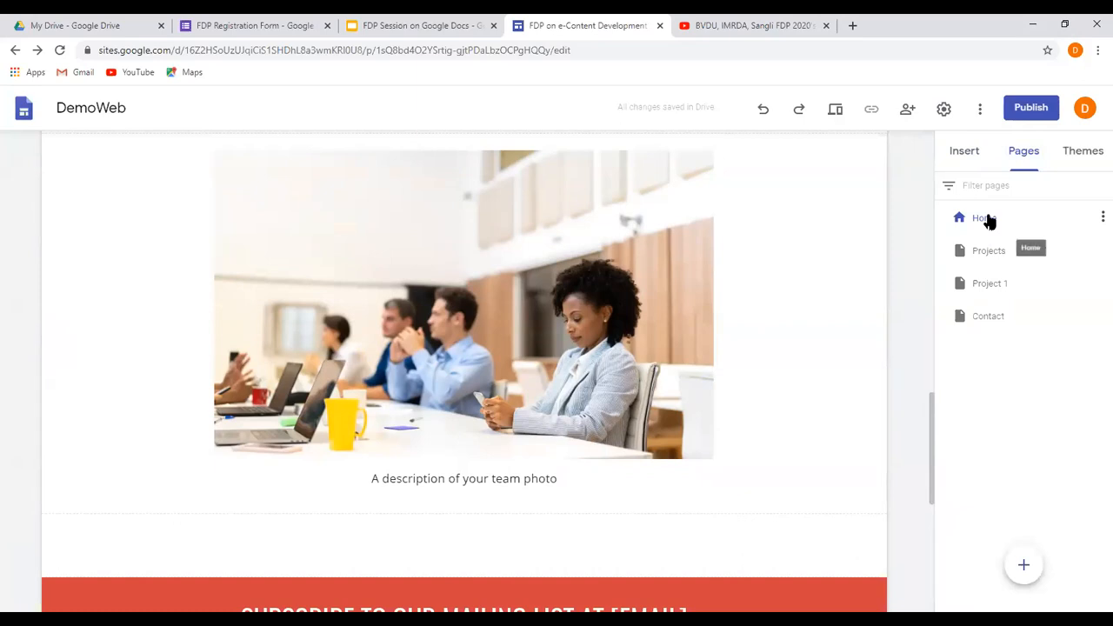
{"action": "mouse_move", "coordinate": [1024, 579]}
{"action": "mouse_move", "coordinate": [1025, 580]}
{"action": "left_click", "coordinate": [1023, 567]}
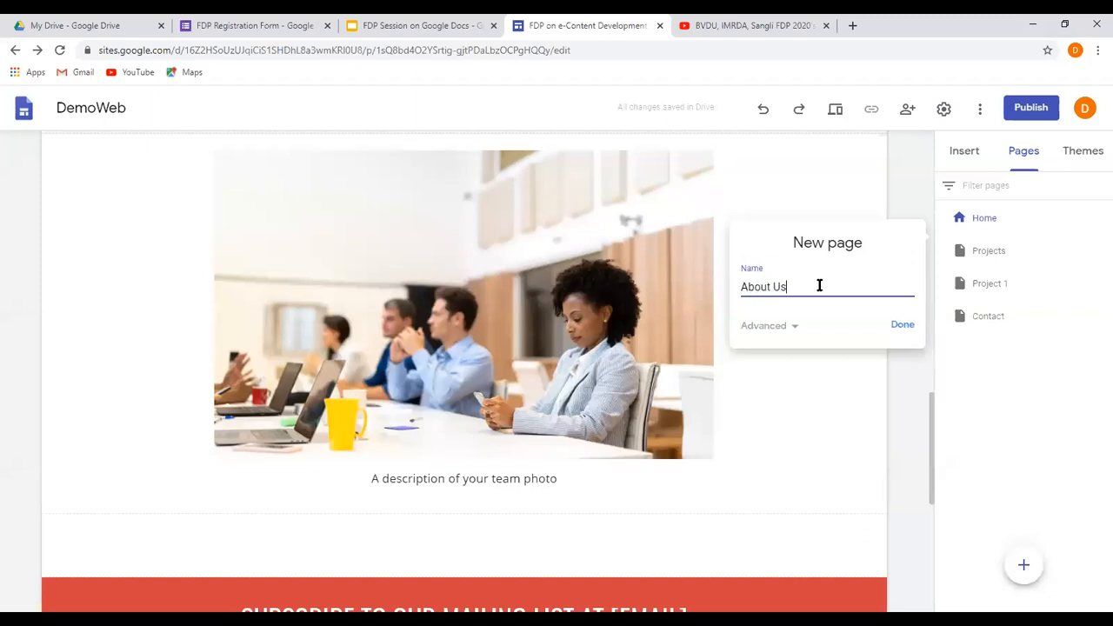
{"action": "type", "text": "About Us"}
{"action": "left_click", "coordinate": [903, 325]}
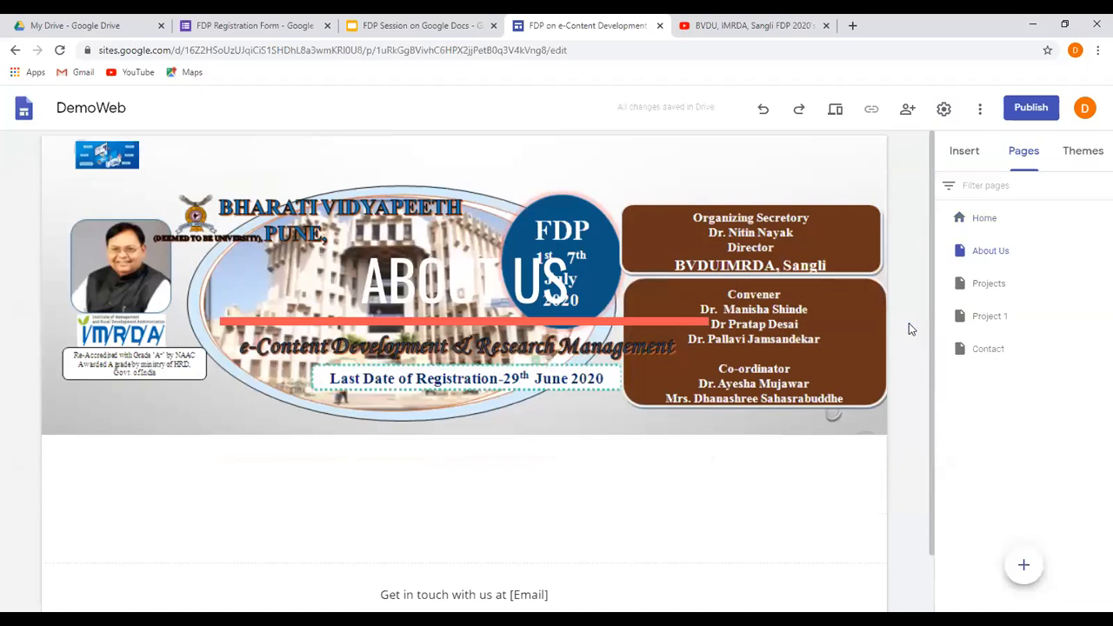
{"action": "scroll", "coordinate": [707, 360], "scroll_direction": "down", "scroll_amount": 1}
{"action": "scroll", "coordinate": [708, 363], "scroll_direction": "up", "scroll_amount": 1}
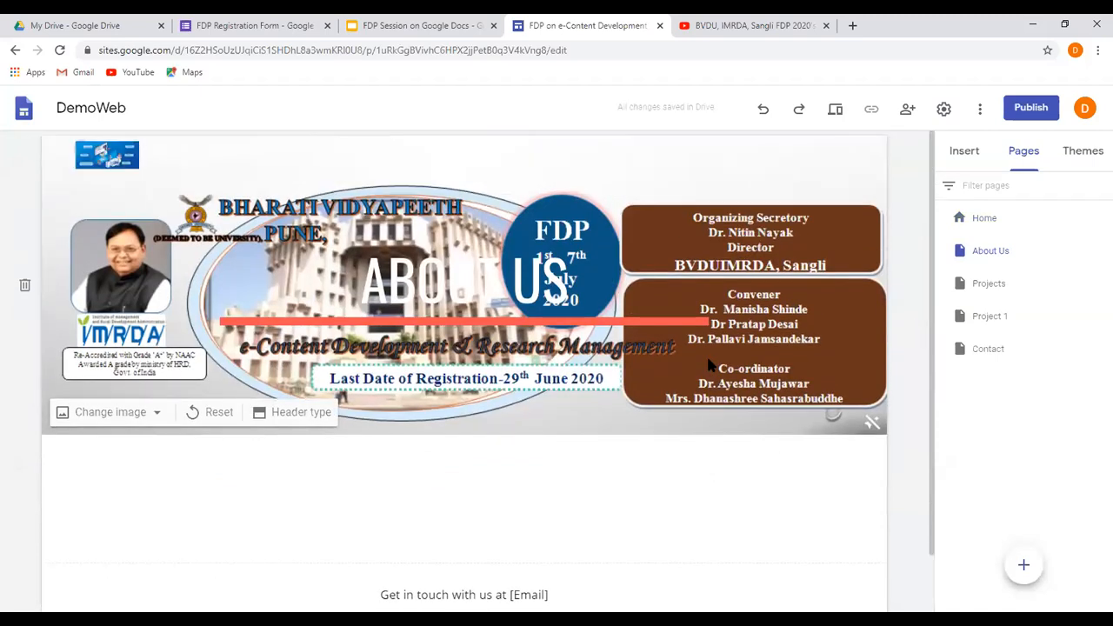
Replace the [Email] placeholder in the About Us page footer with the institute's contact e-mail address in square brackets.
{"action": "mouse_move", "coordinate": [197, 156]}
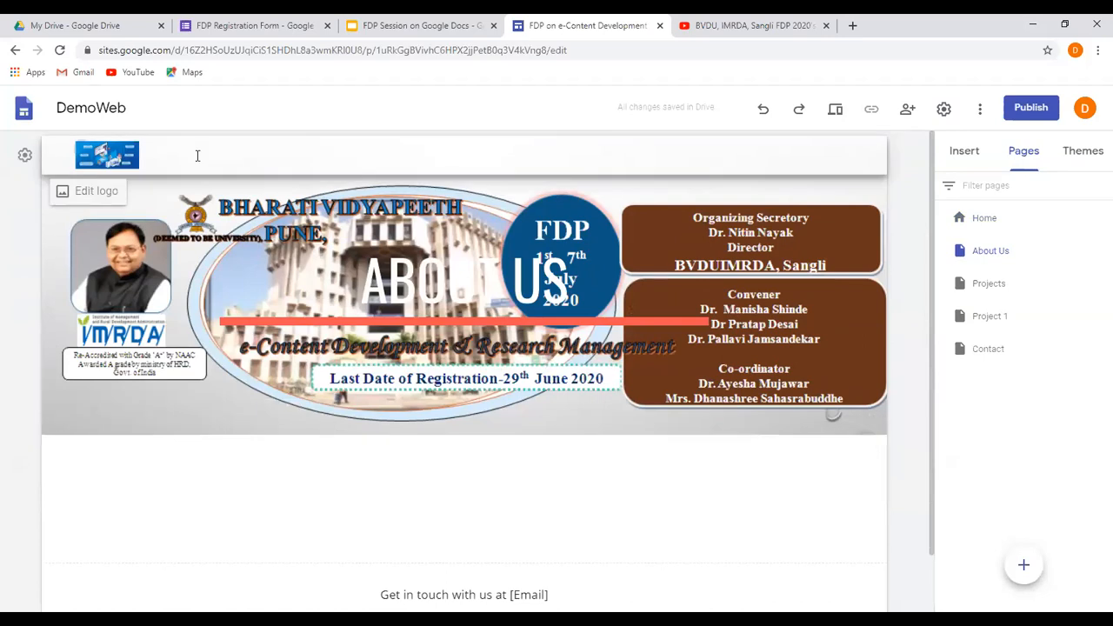
{"action": "scroll", "coordinate": [321, 219], "scroll_direction": "down", "scroll_amount": 1}
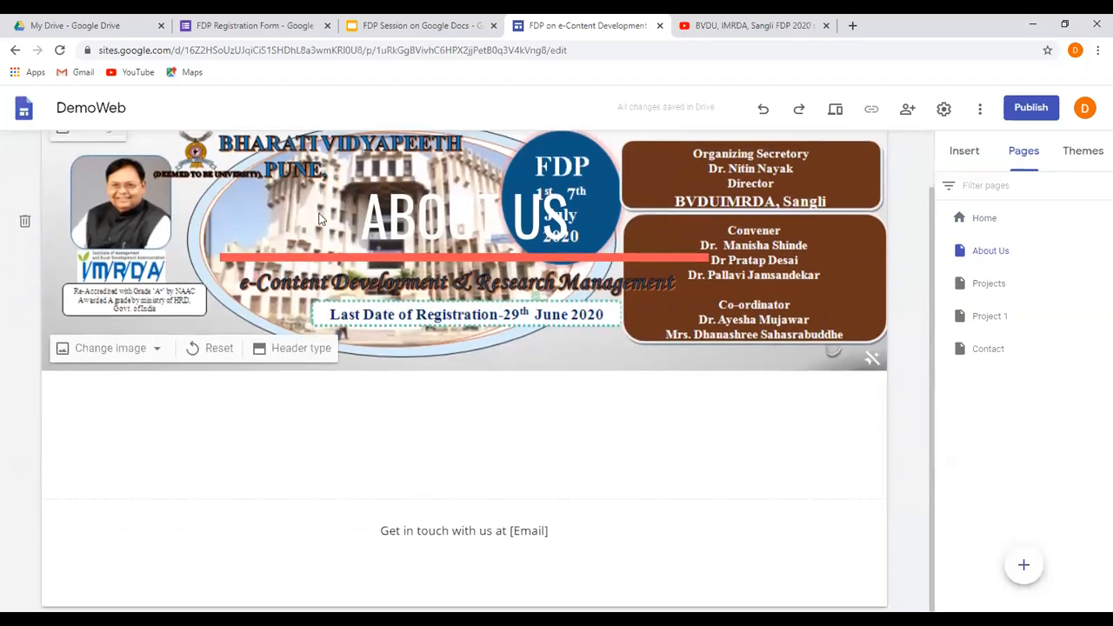
{"action": "mouse_move", "coordinate": [394, 533]}
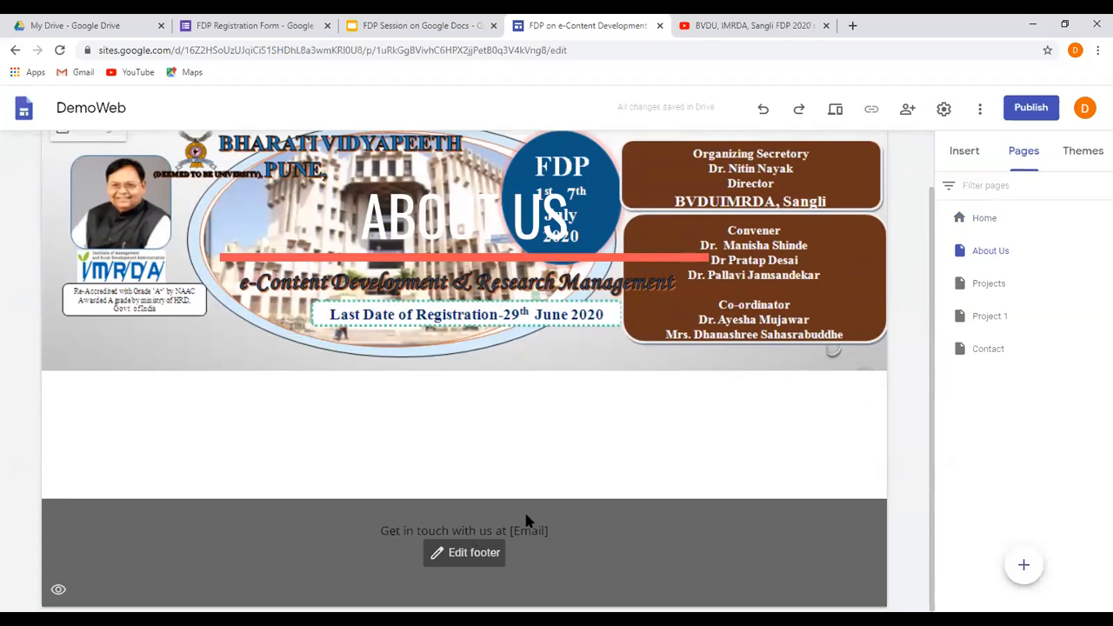
{"action": "left_click", "coordinate": [545, 531]}
{"action": "left_click_drag", "start_coordinate": [515, 530], "coordinate": [555, 529]}
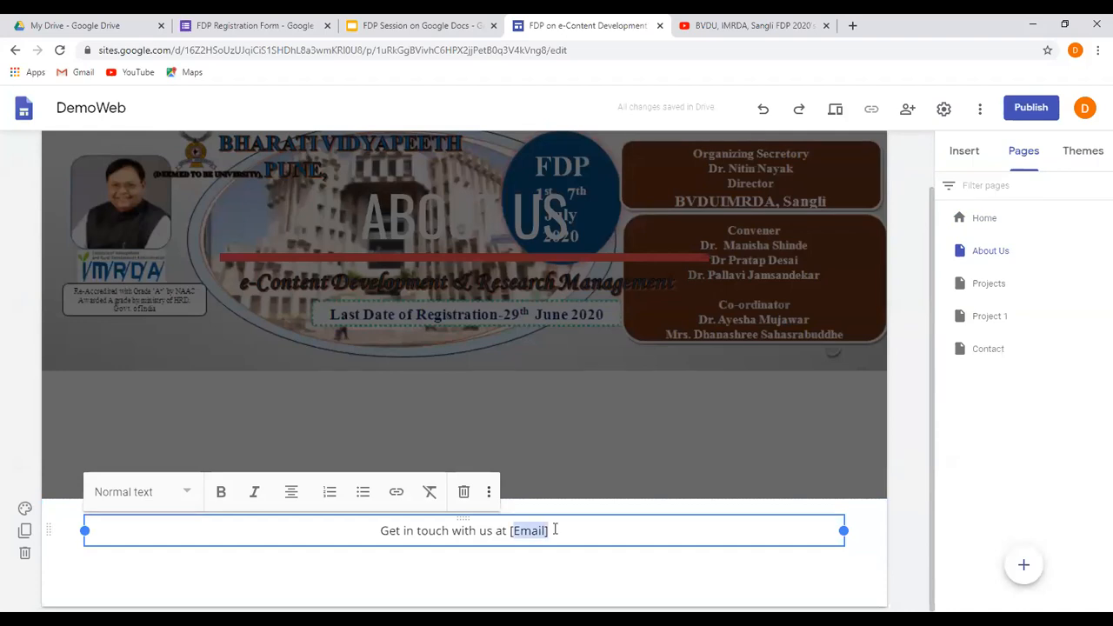
{"action": "key", "text": "BackSpace"}
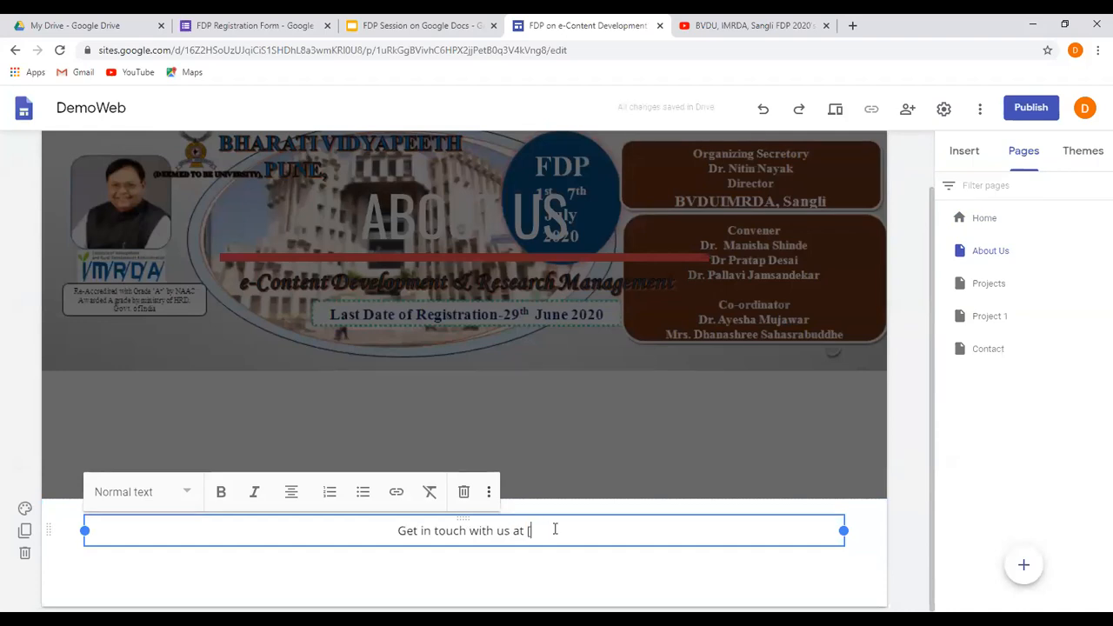
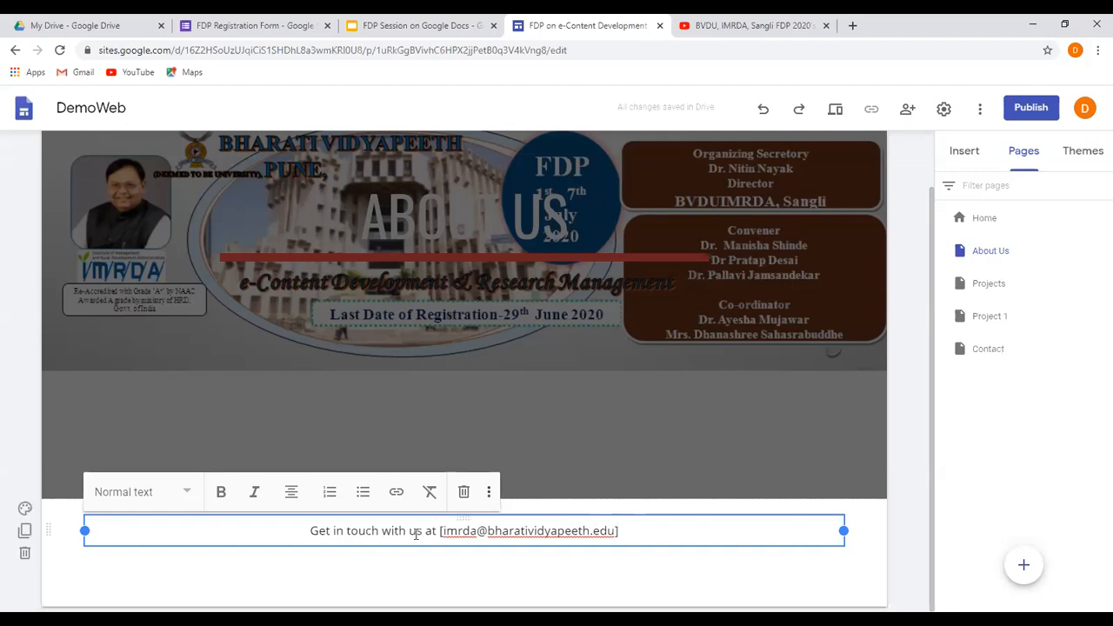
Leave the footer text and add a new page named "History" to the site.
{"action": "left_click", "coordinate": [867, 551]}
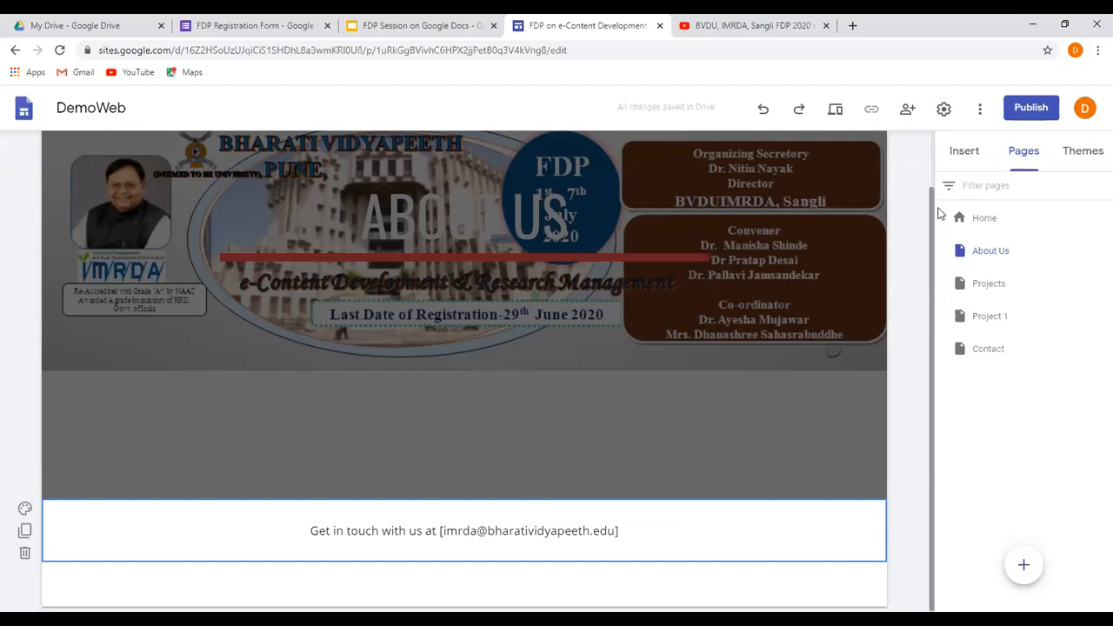
{"action": "left_click", "coordinate": [964, 153]}
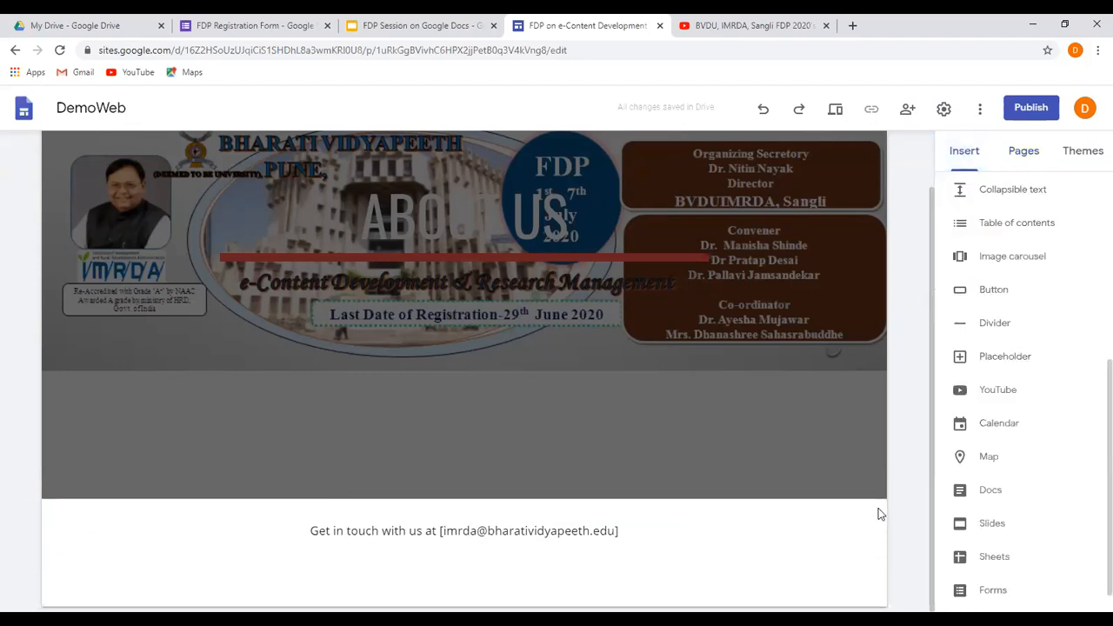
{"action": "left_click", "coordinate": [1021, 152]}
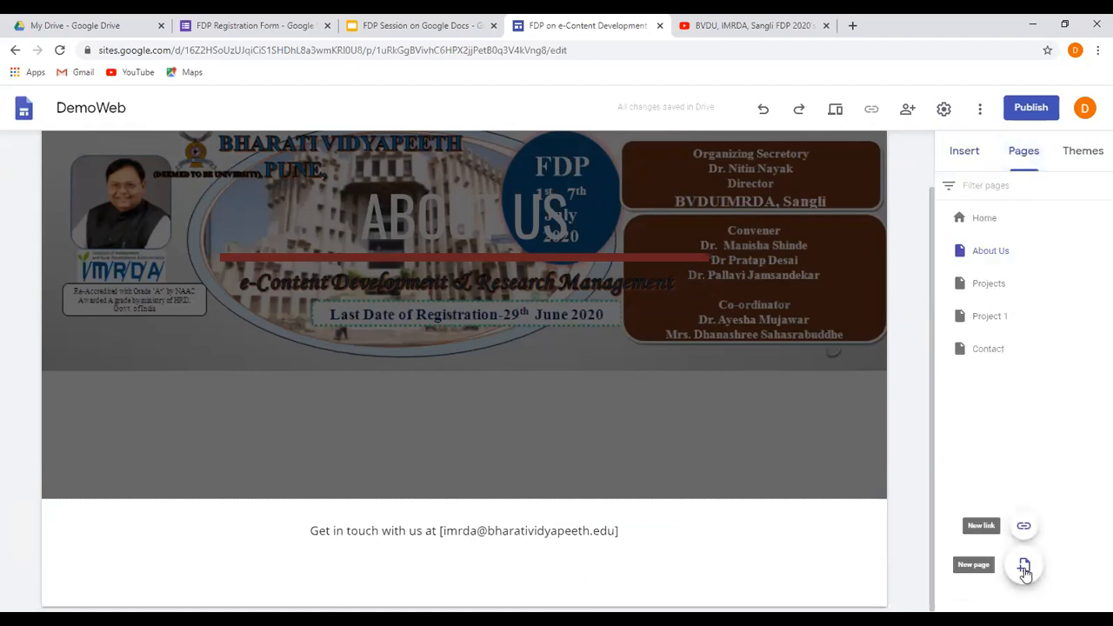
{"action": "left_click", "coordinate": [1024, 567]}
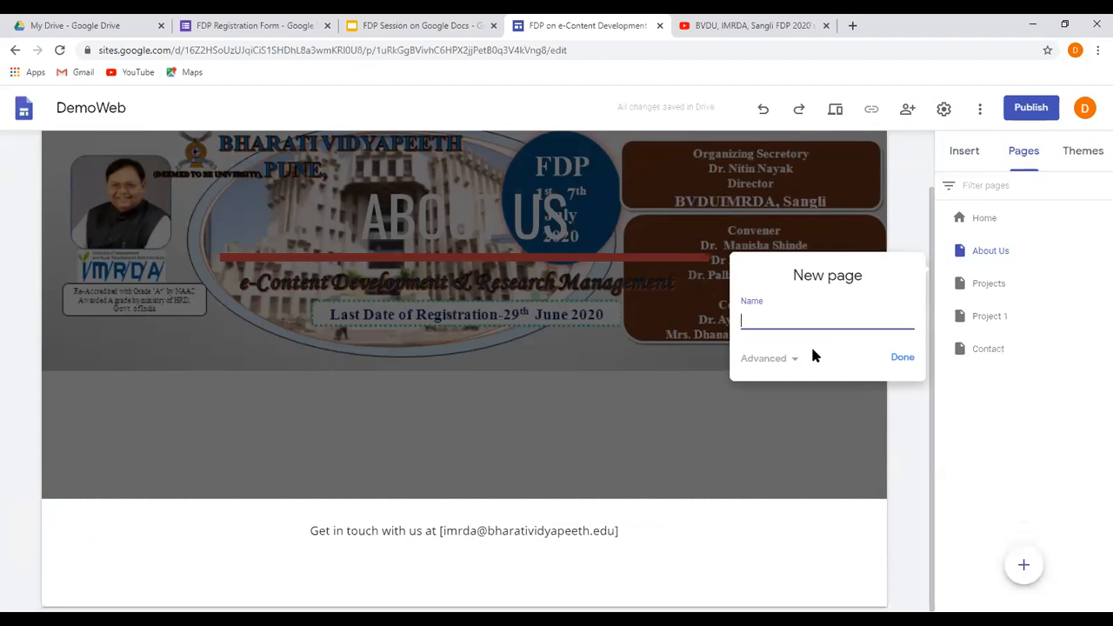
{"action": "type", "text": "History"}
{"action": "left_click", "coordinate": [902, 357]}
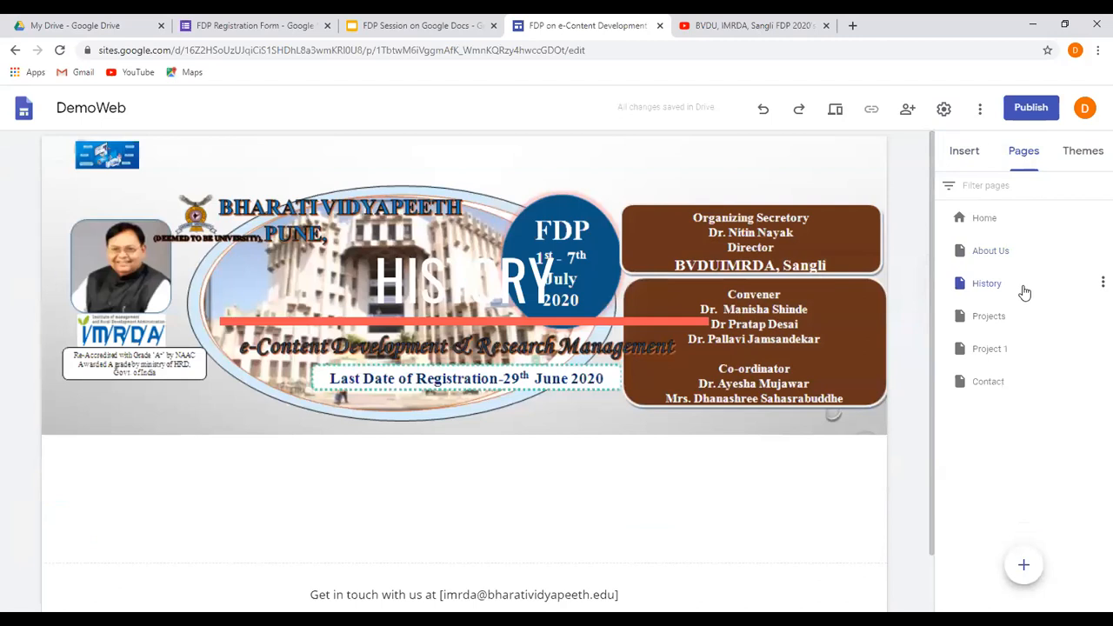
Open the About Us page and apply the Aristotle theme to the site.
{"action": "left_click", "coordinate": [992, 254]}
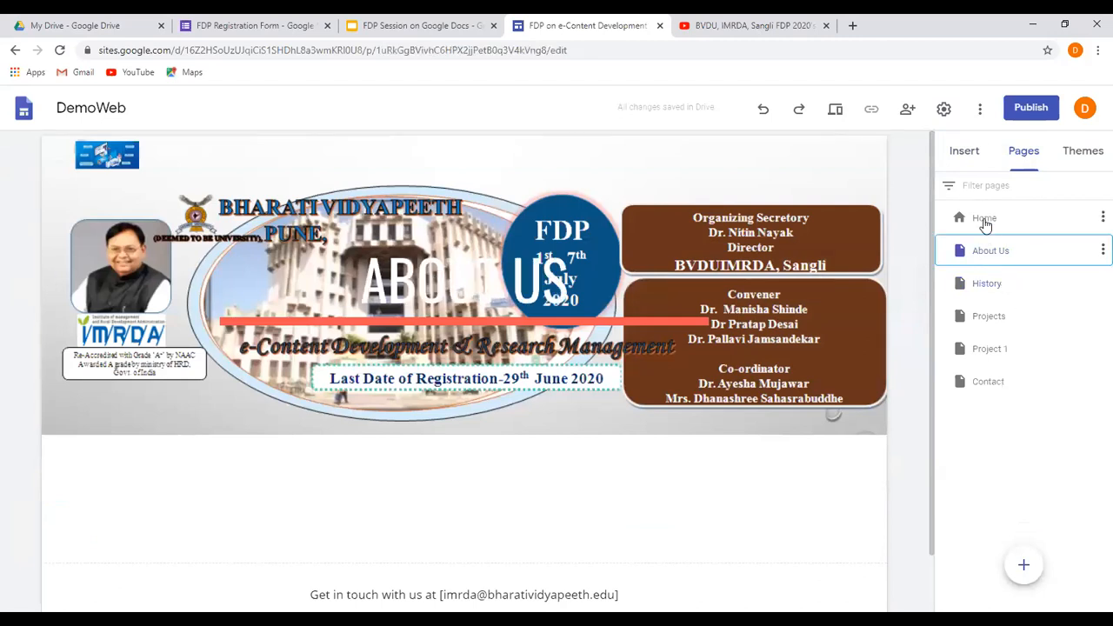
{"action": "left_click", "coordinate": [1083, 152]}
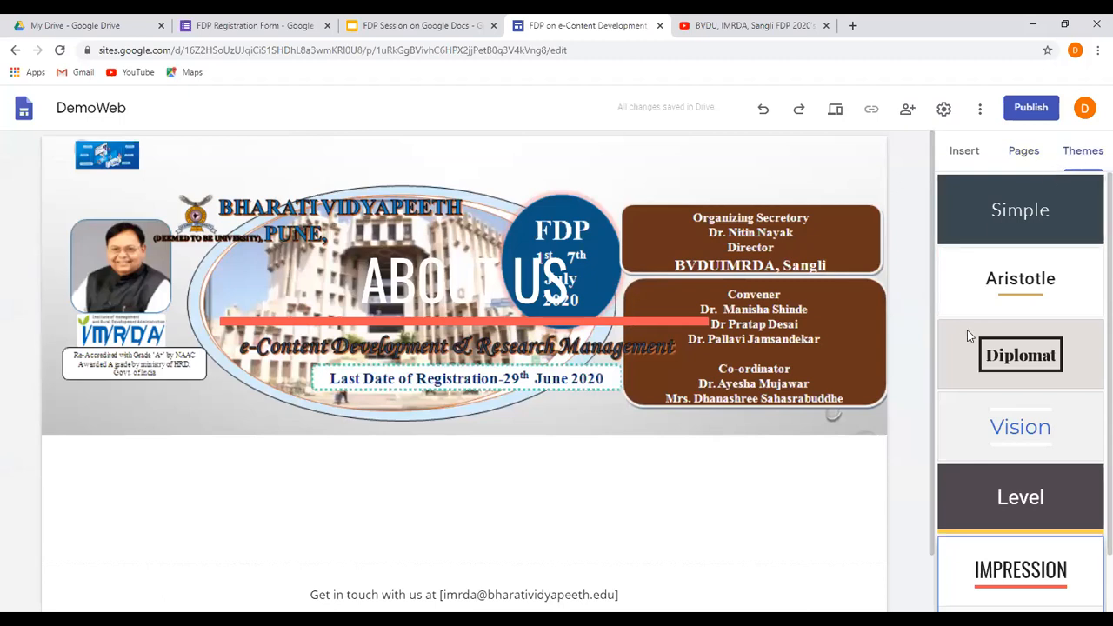
{"action": "left_click", "coordinate": [1000, 295]}
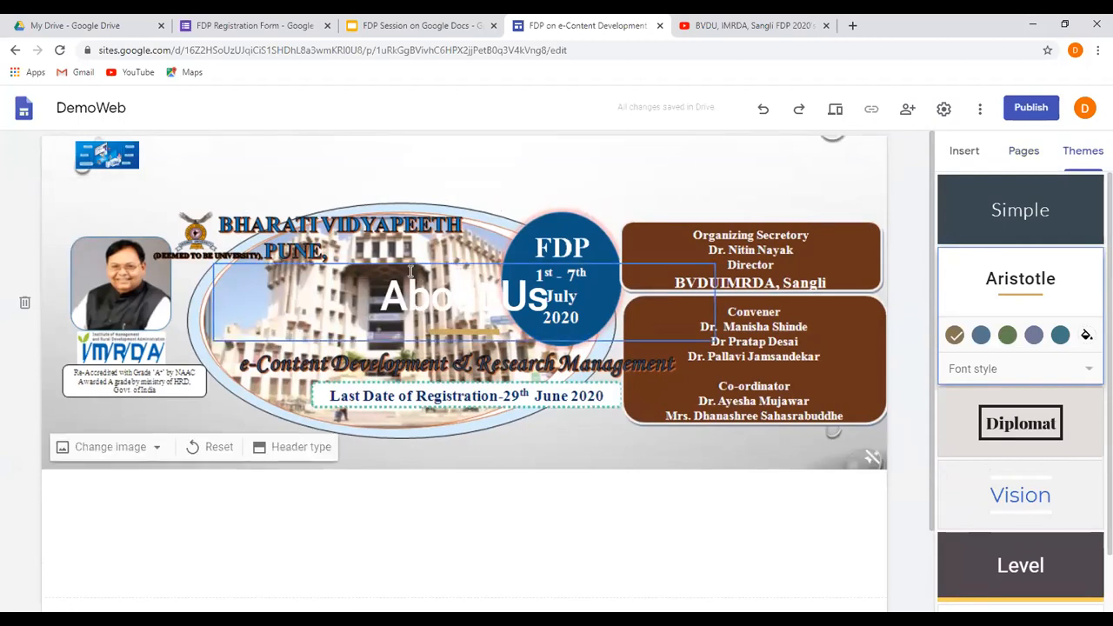
Try to move the About Us title to the upper part of the header banner and narrow its text box.
{"action": "left_click_drag", "start_coordinate": [409, 267], "coordinate": [415, 160]}
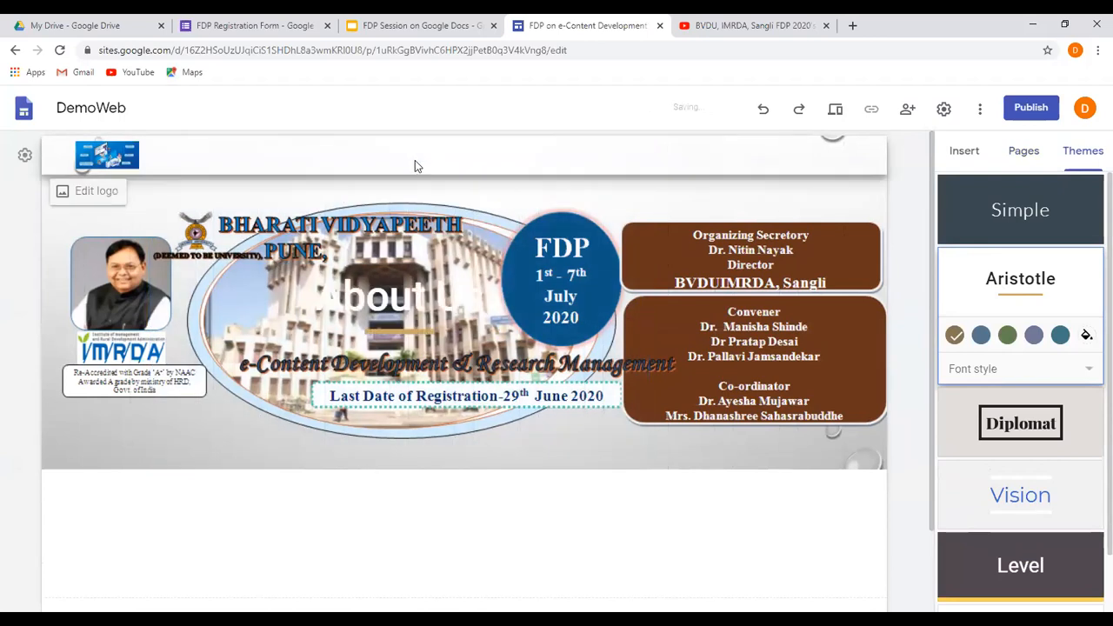
{"action": "left_click_drag", "start_coordinate": [460, 255], "coordinate": [480, 413]}
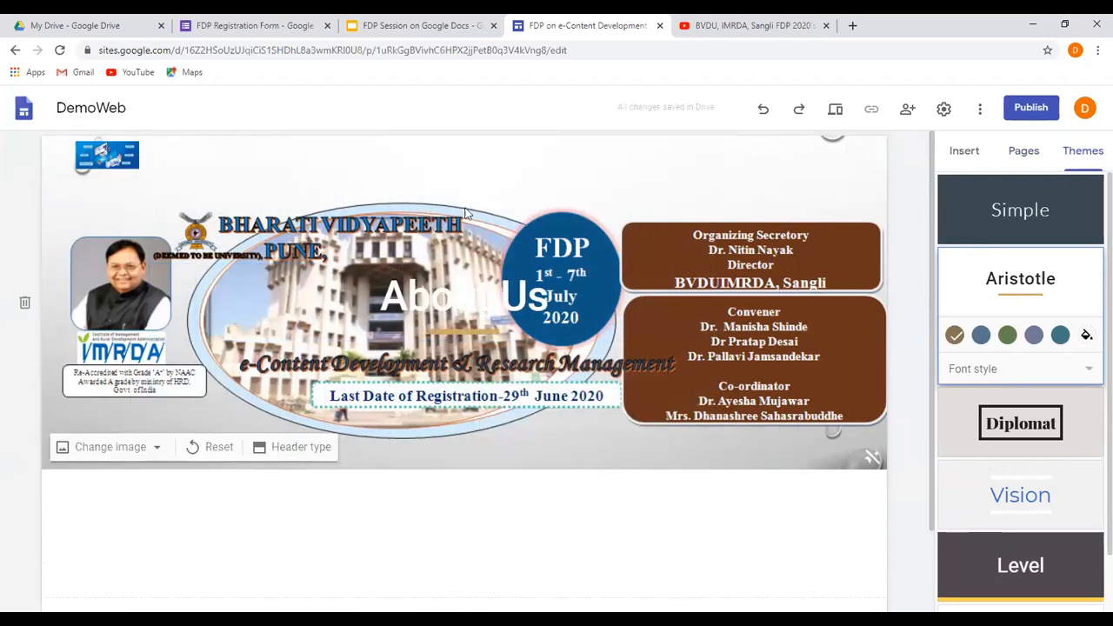
{"action": "left_click_drag", "start_coordinate": [466, 265], "coordinate": [373, 176]}
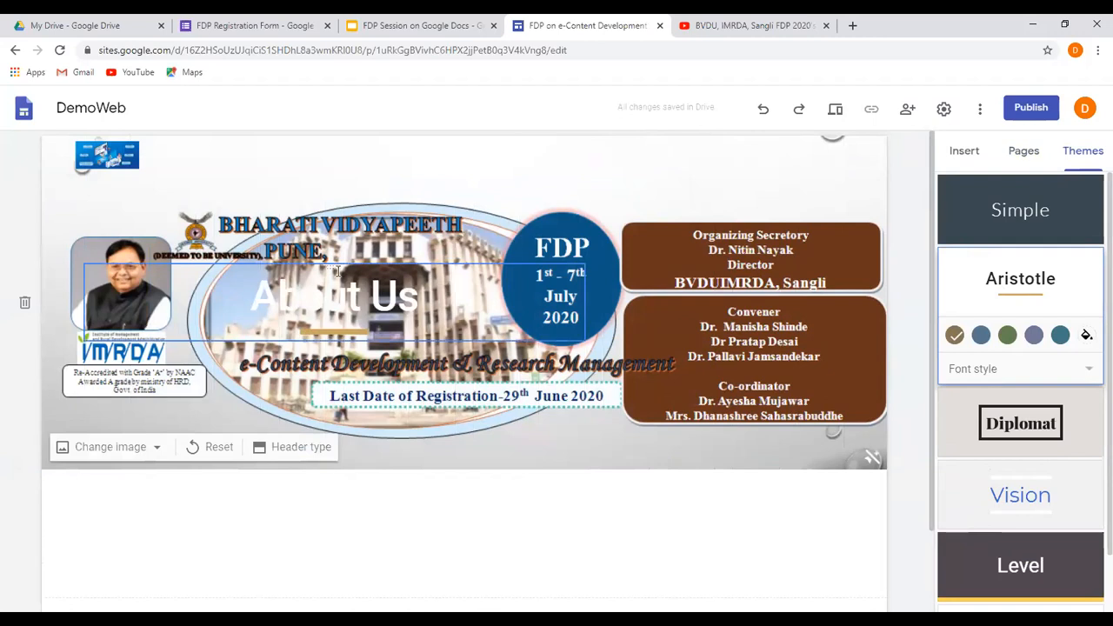
{"action": "left_click_drag", "start_coordinate": [338, 265], "coordinate": [386, 225]}
{"action": "left_click", "coordinate": [101, 319]}
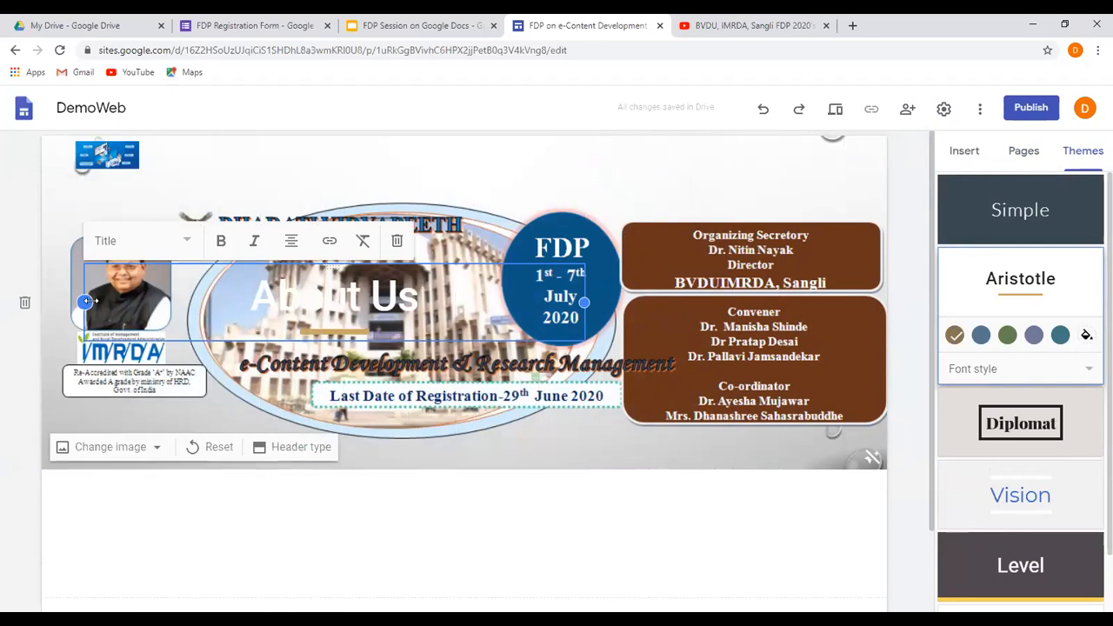
{"action": "left_click_drag", "start_coordinate": [84, 302], "coordinate": [213, 302]}
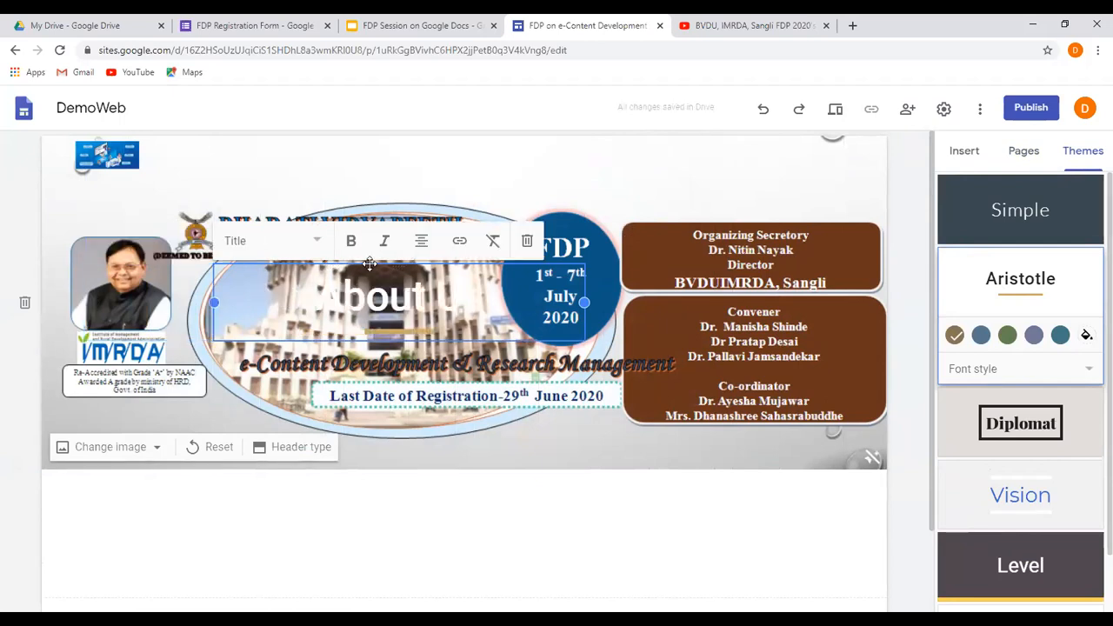
{"action": "left_click_drag", "start_coordinate": [364, 262], "coordinate": [367, 168]}
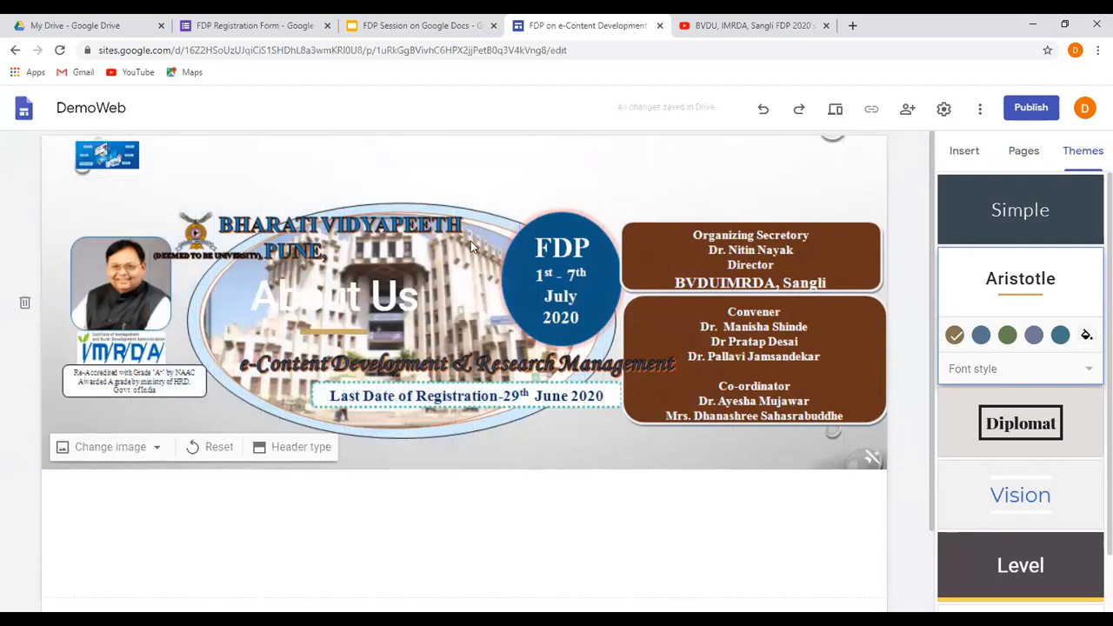
Delete the About Us title text from the page's header banner.
{"action": "left_click", "coordinate": [362, 296]}
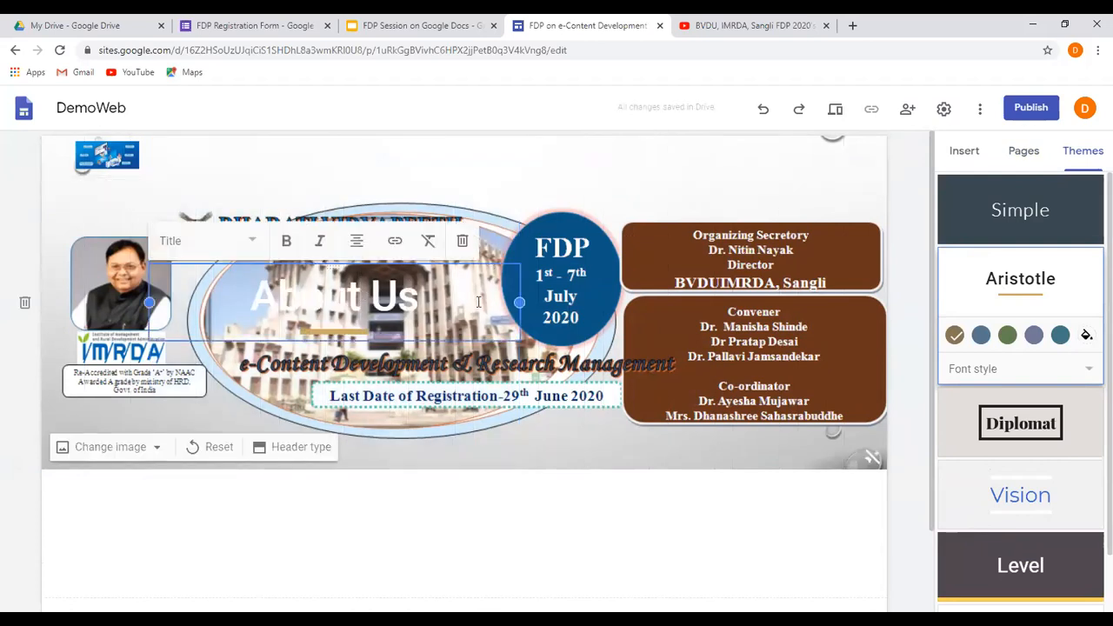
{"action": "left_click", "coordinate": [463, 241]}
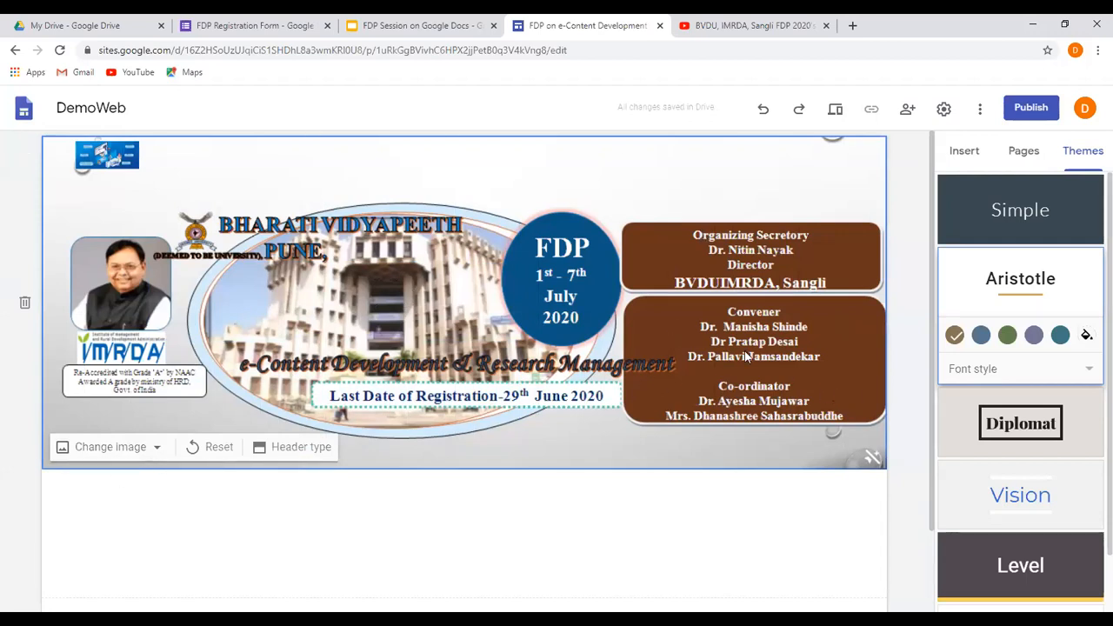
Try the blue and the green accent colours of the Aristotle theme.
{"action": "scroll", "coordinate": [454, 332], "scroll_direction": "down", "scroll_amount": 1}
{"action": "scroll", "coordinate": [459, 357], "scroll_direction": "down", "scroll_amount": 1}
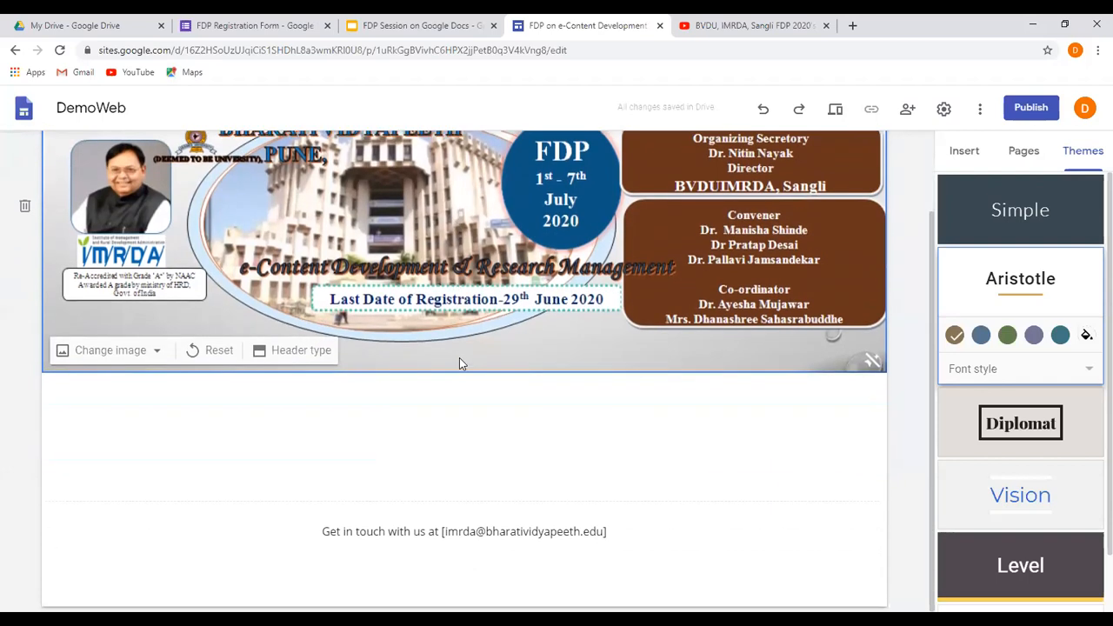
{"action": "scroll", "coordinate": [459, 357], "scroll_direction": "up", "scroll_amount": 1}
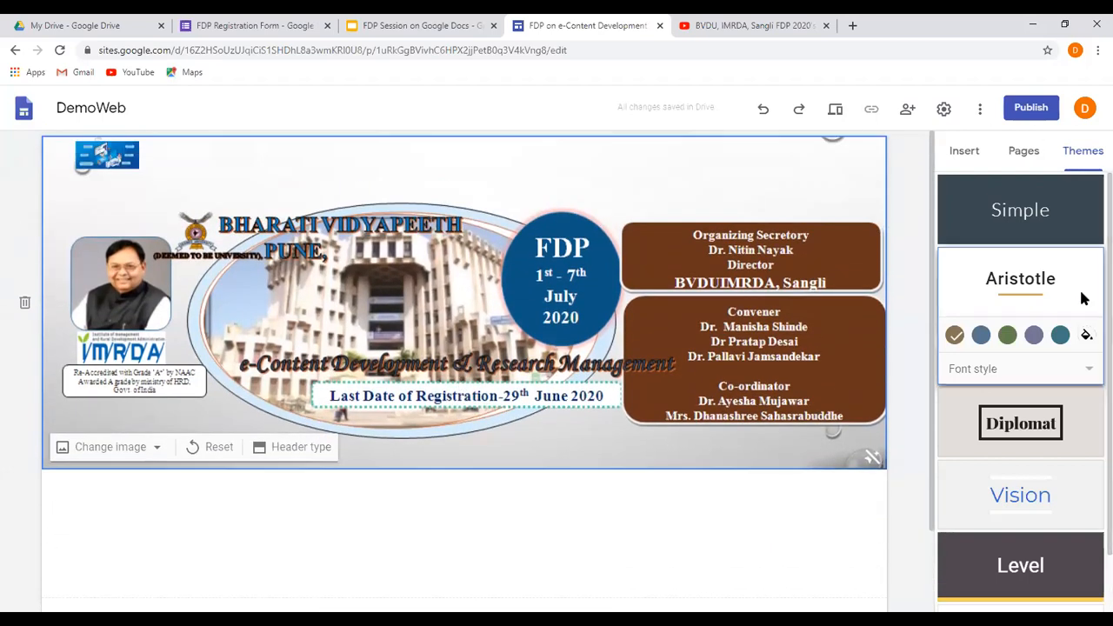
{"action": "left_click", "coordinate": [981, 336]}
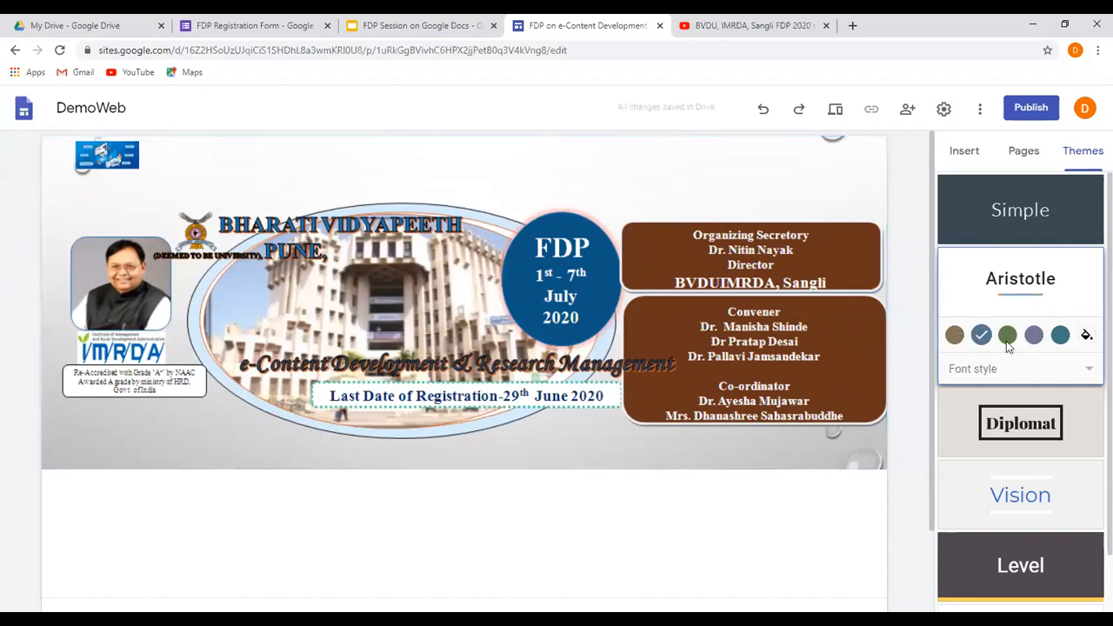
{"action": "left_click", "coordinate": [1008, 337]}
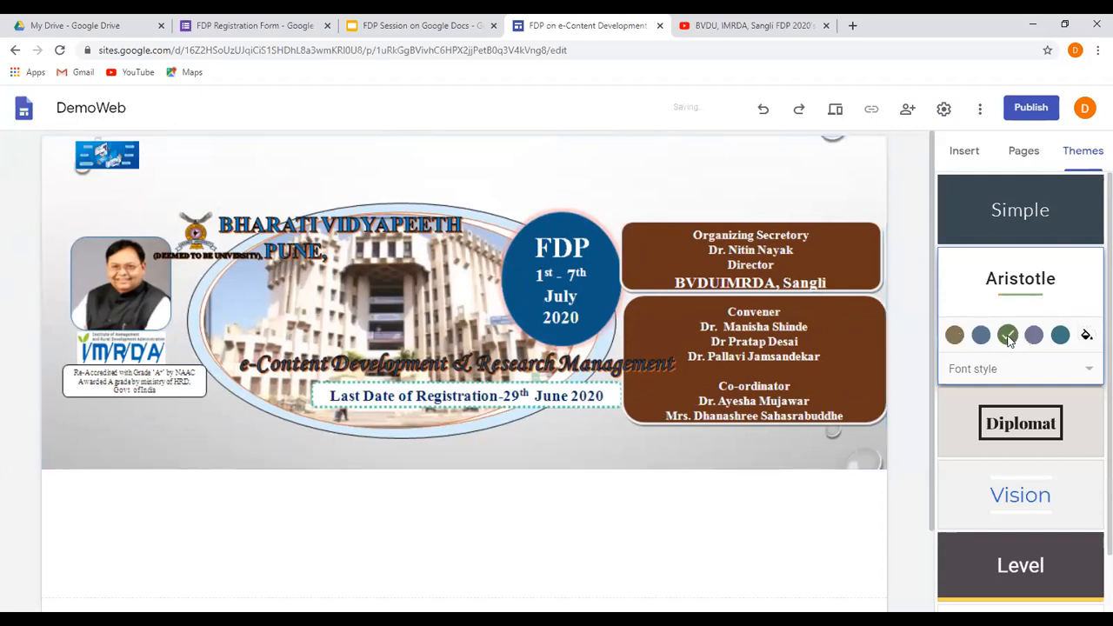
Set a custom accent colour of #ff004e for the Aristotle theme.
{"action": "left_click", "coordinate": [1086, 336]}
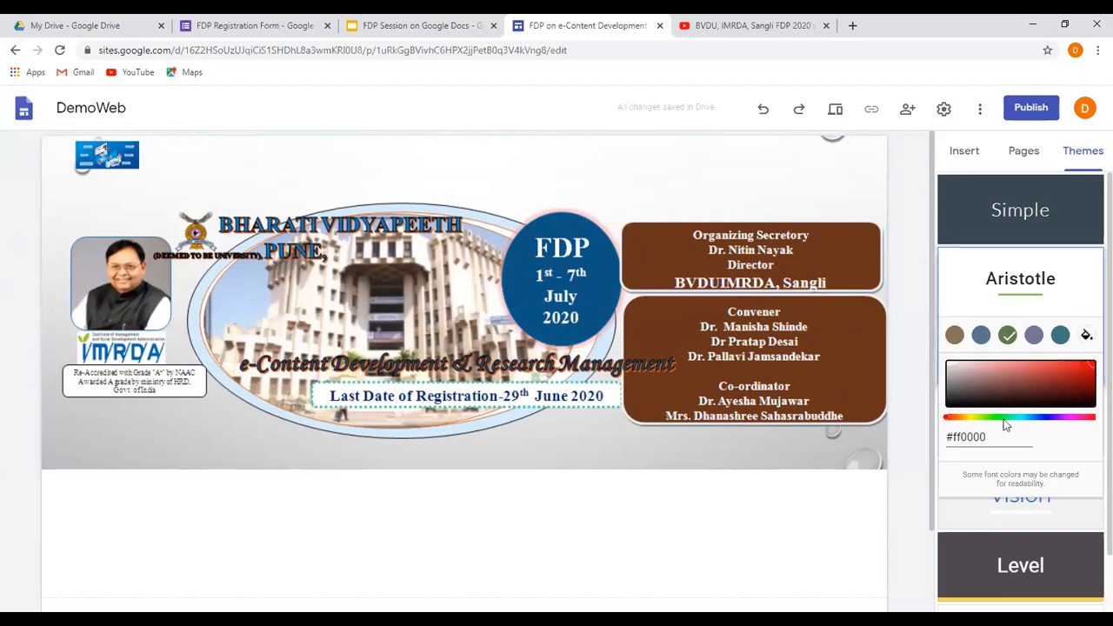
{"action": "left_click", "coordinate": [1069, 419]}
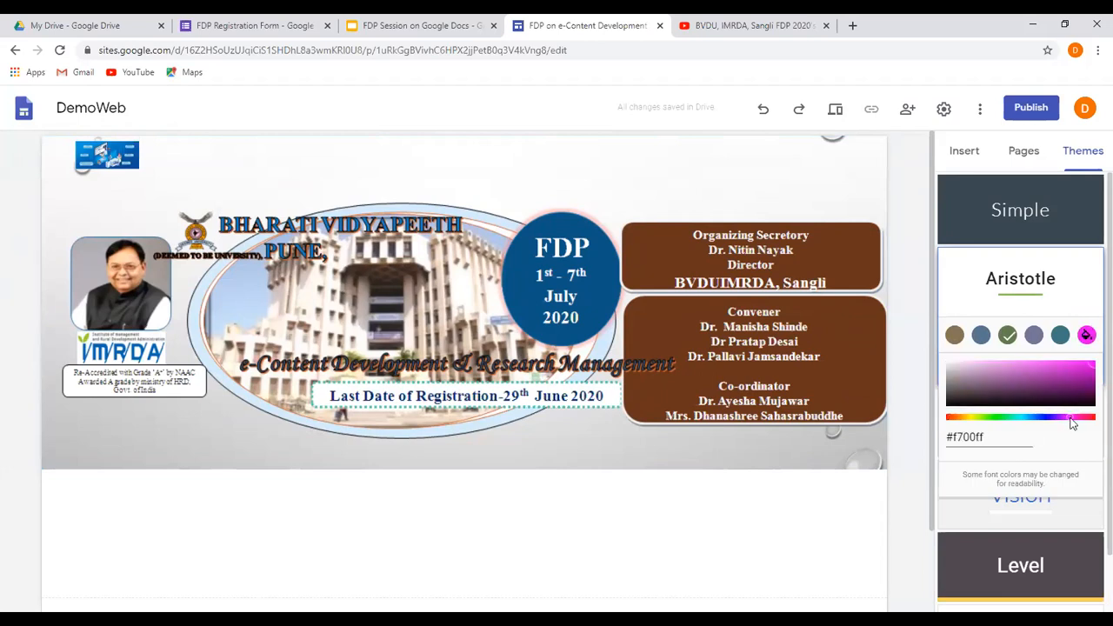
{"action": "left_click", "coordinate": [1087, 419]}
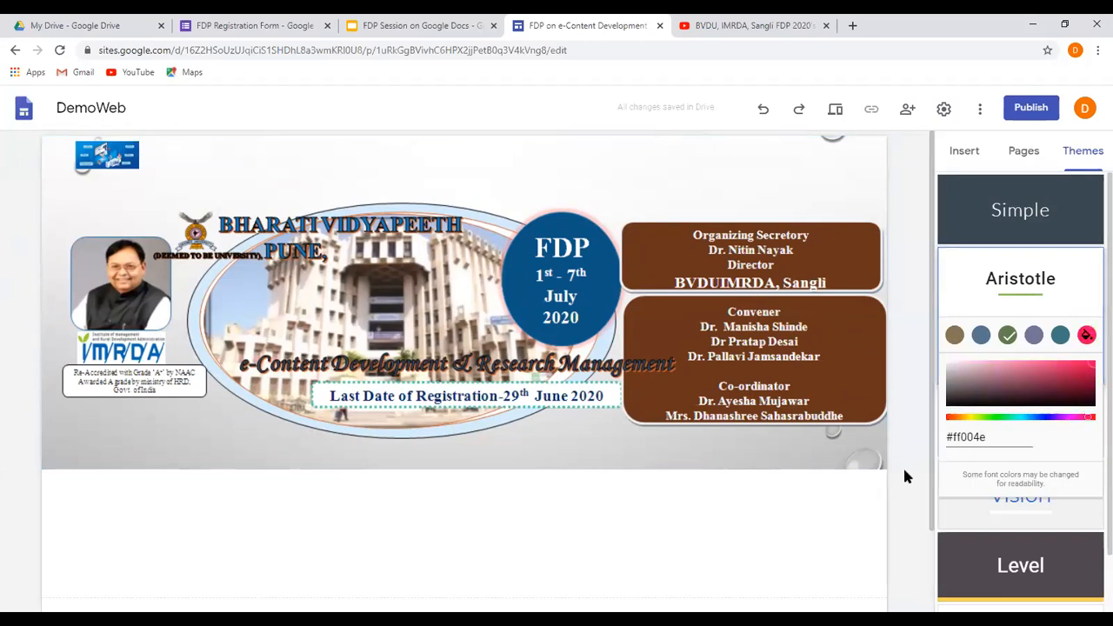
{"action": "scroll", "coordinate": [914, 500], "scroll_direction": "down", "scroll_amount": 1}
{"action": "scroll", "coordinate": [914, 498], "scroll_direction": "down", "scroll_amount": 1}
{"action": "left_click", "coordinate": [877, 481]}
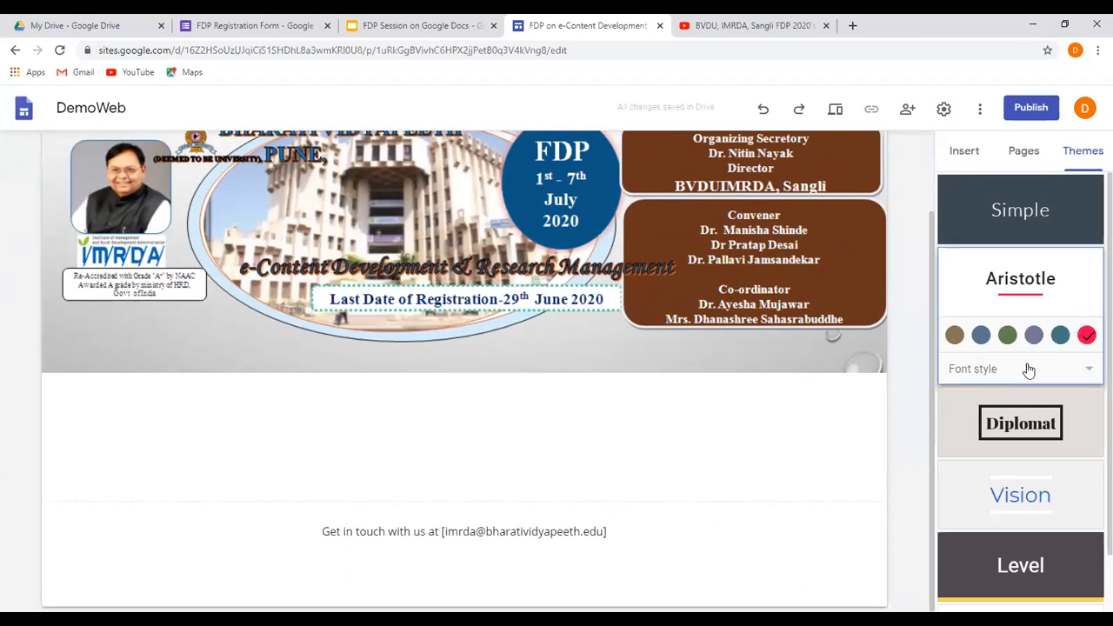
Try the Diplomat and Vision themes on the site and switch it to the Level theme.
{"action": "left_click", "coordinate": [1086, 371]}
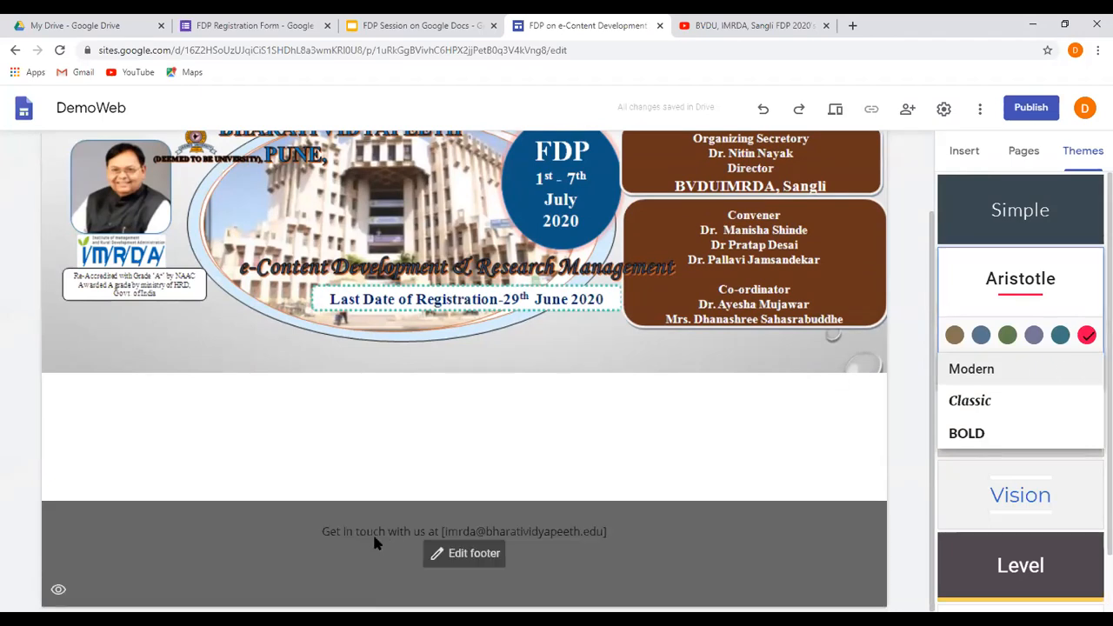
{"action": "left_click", "coordinate": [374, 534]}
{"action": "left_click", "coordinate": [1031, 426]}
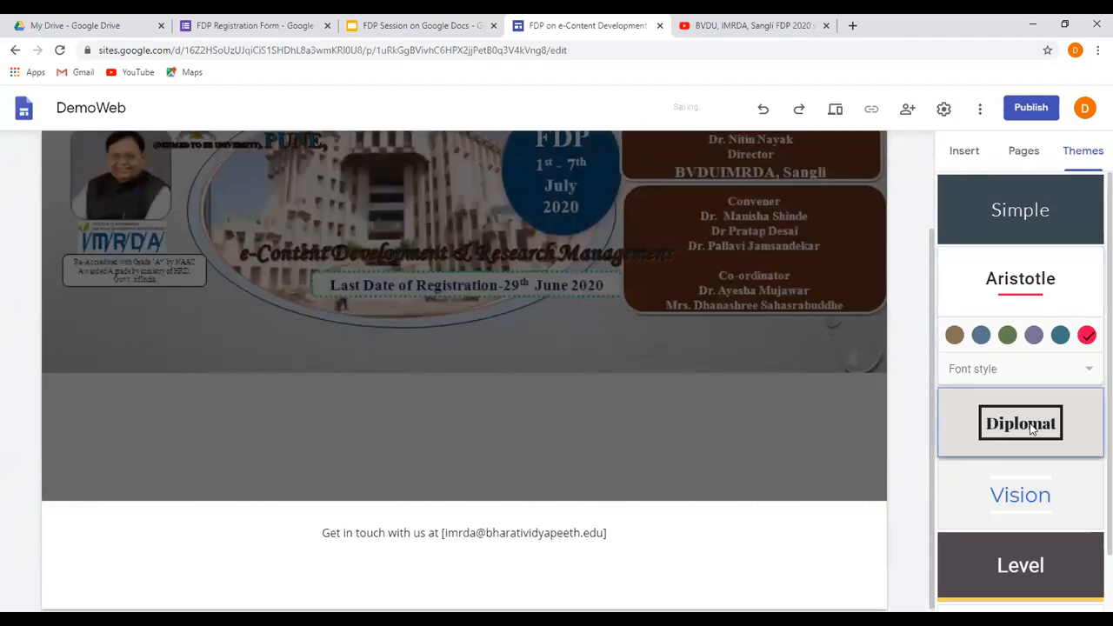
{"action": "left_click", "coordinate": [1019, 495]}
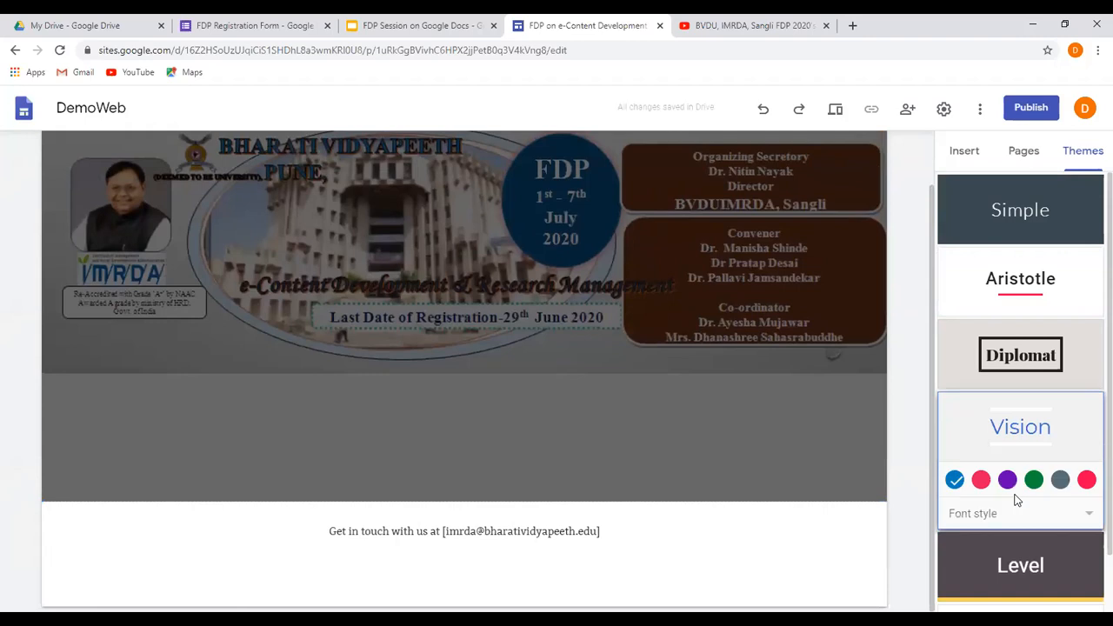
{"action": "left_click", "coordinate": [1009, 559]}
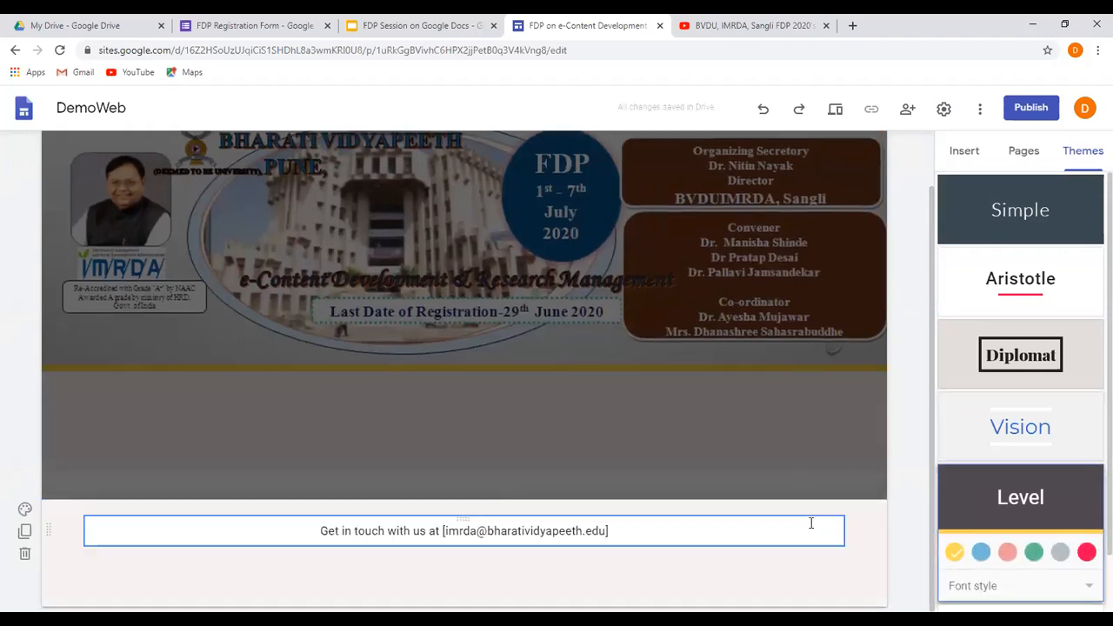
{"action": "left_click", "coordinate": [811, 522]}
{"action": "scroll", "coordinate": [1018, 261], "scroll_direction": "down", "scroll_amount": 1}
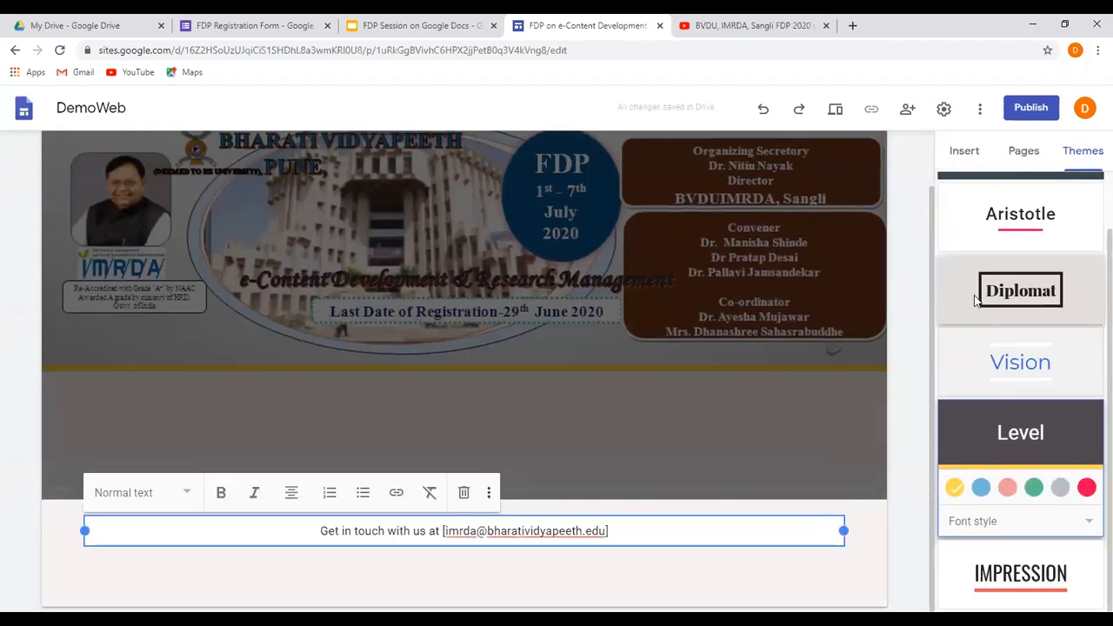
{"action": "scroll", "coordinate": [821, 327], "scroll_direction": "up", "scroll_amount": 1}
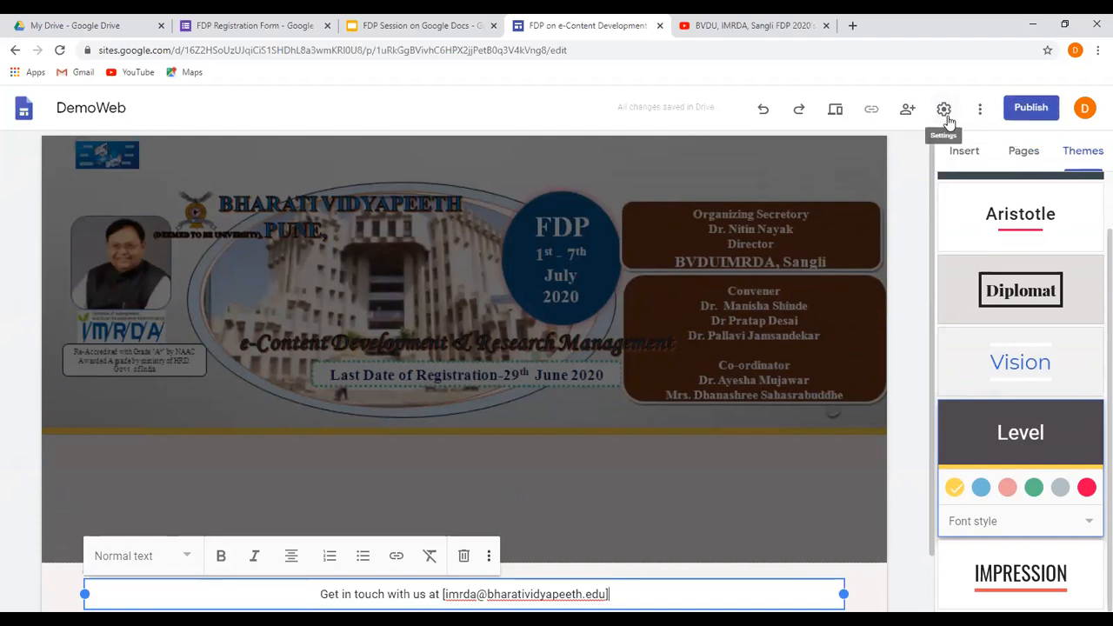
Start publishing the site to the web and replace the suggested web address with "fdp".
{"action": "left_click", "coordinate": [1033, 109]}
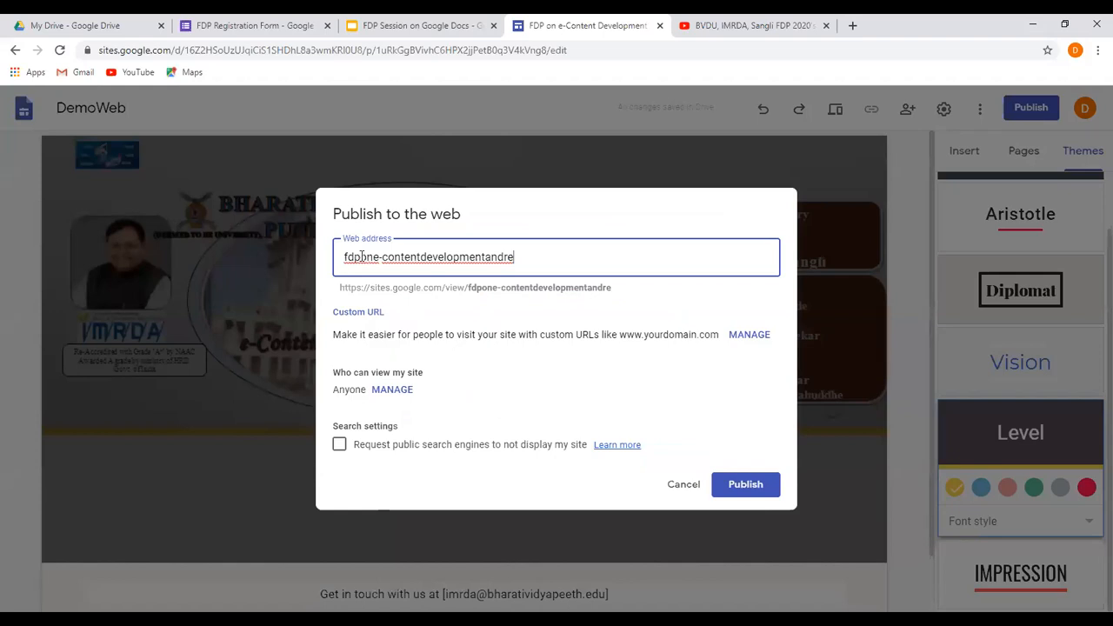
{"action": "left_click_drag", "start_coordinate": [360, 257], "coordinate": [374, 258]}
{"action": "triple_click", "coordinate": [541, 259]}
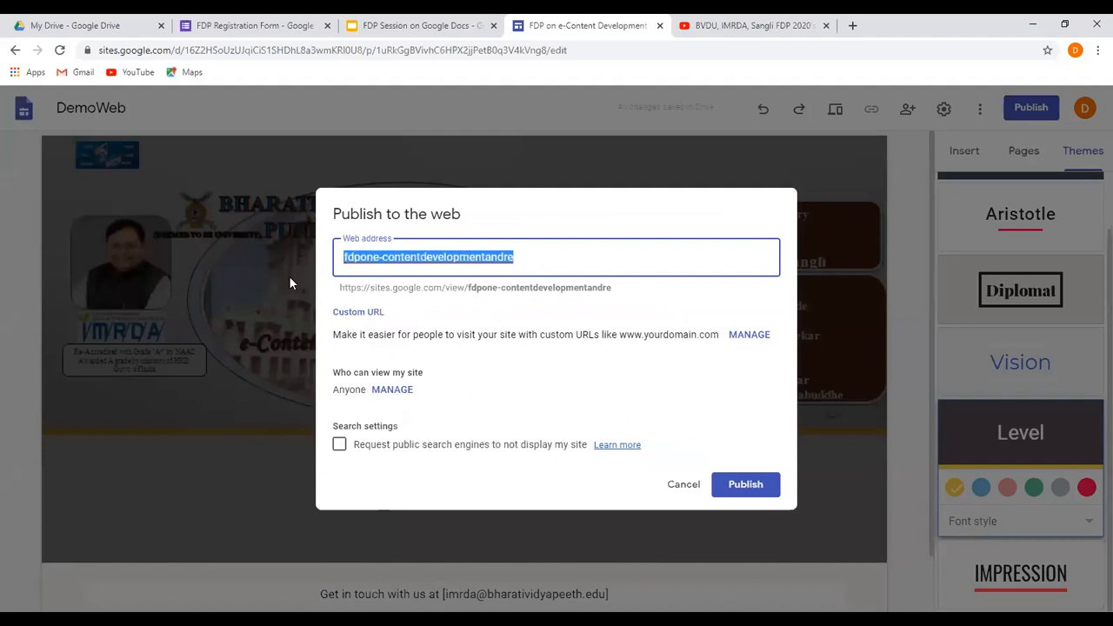
{"action": "type", "text": "fdp"}
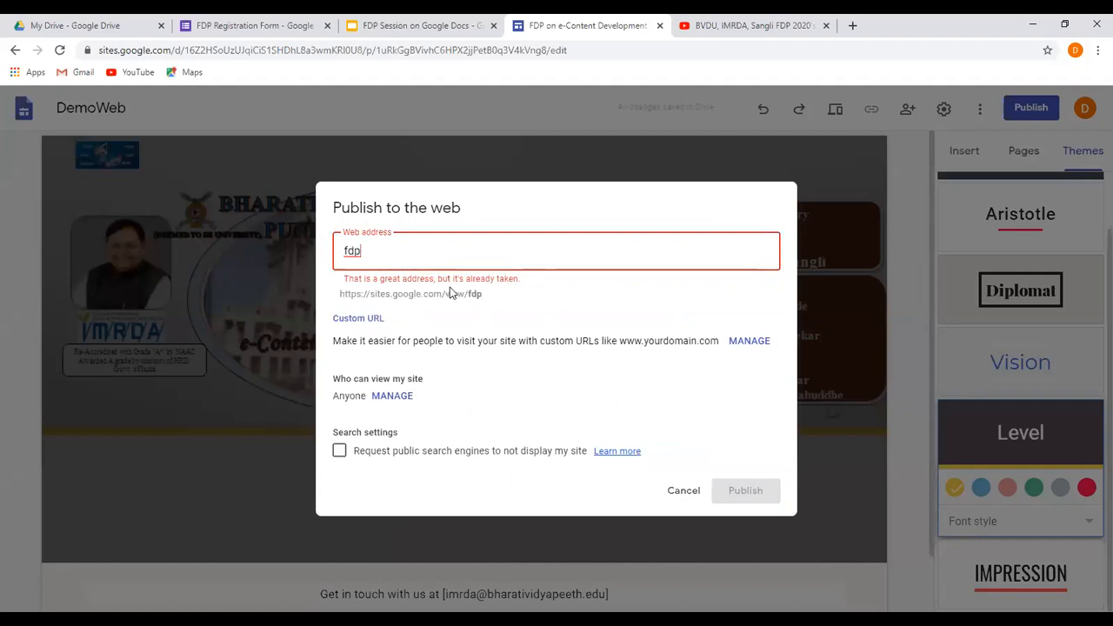
Extend the web address to "imrdafdp2020" and publish the site.
{"action": "type", "text": "2020"}
{"action": "left_click", "coordinate": [354, 251]}
{"action": "type", "text": "-"}
{"action": "key", "text": "BackSpace"}
{"action": "left_click", "coordinate": [343, 253]}
{"action": "type", "text": "i"}
{"action": "key", "text": "End"}
{"action": "type", "text": "mrd"}
{"action": "key", "text": "BackSpace"}
{"action": "key", "text": "BackSpace"}
{"action": "key", "text": "BackSpace"}
{"action": "left_click", "coordinate": [347, 255]}
{"action": "type", "text": "mrda"}
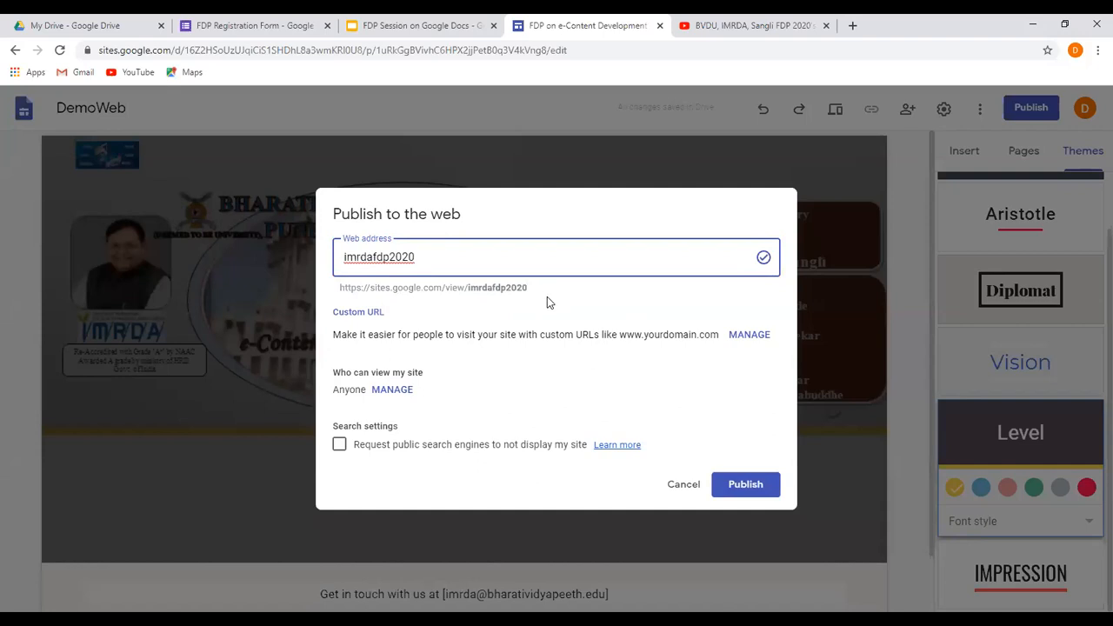
{"action": "left_click", "coordinate": [738, 487]}
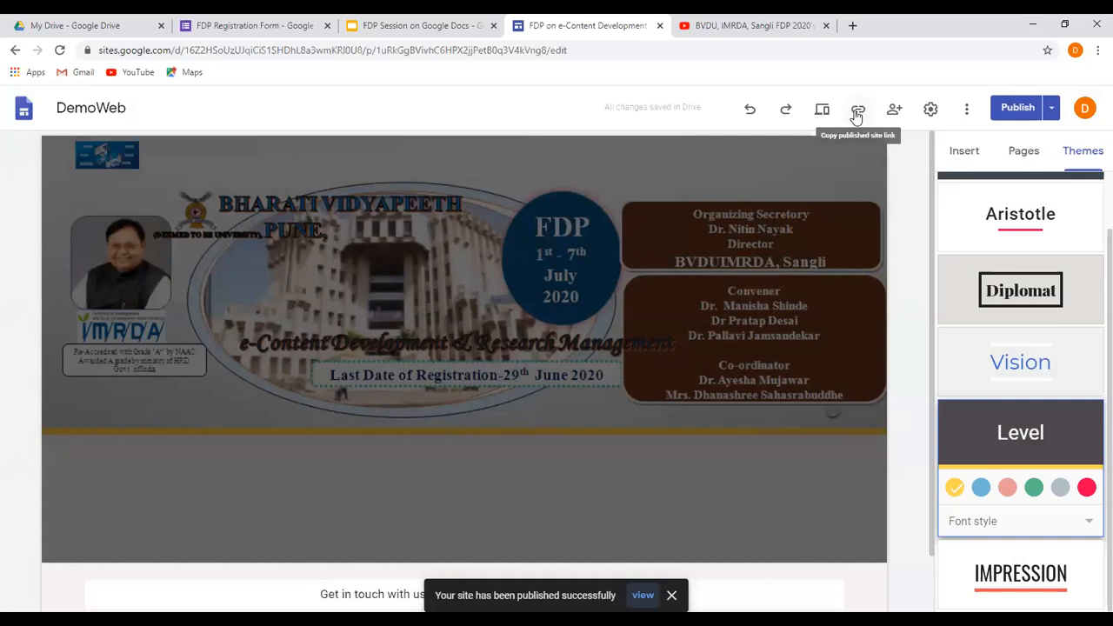
Copy the published site link and open it in the browser tab holding the FDP Registration Form.
{"action": "left_click", "coordinate": [857, 115]}
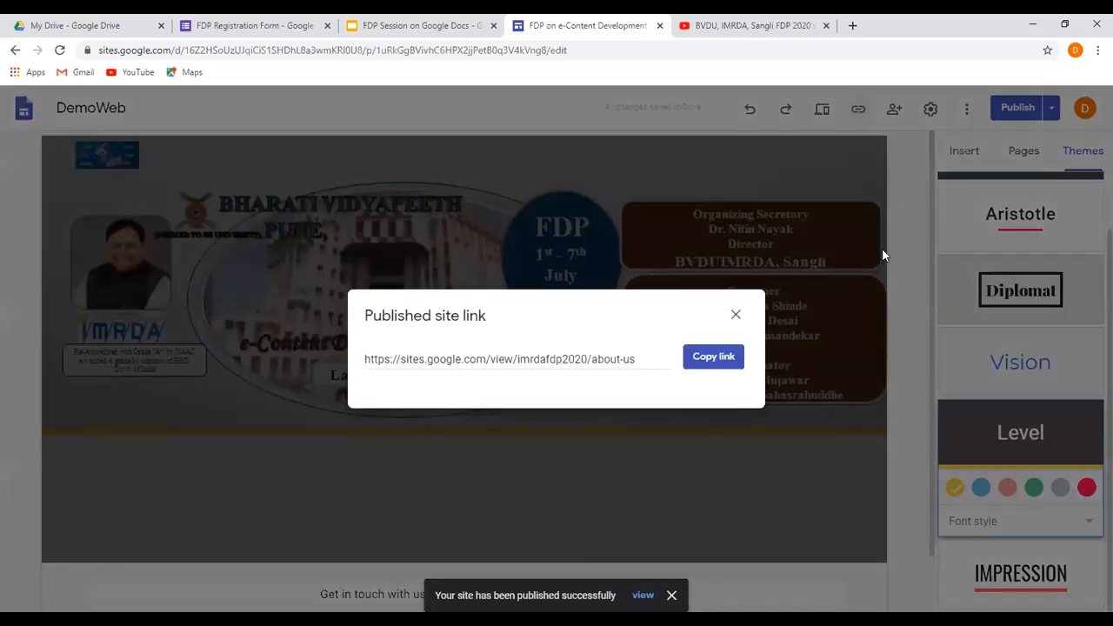
{"action": "left_click", "coordinate": [721, 360]}
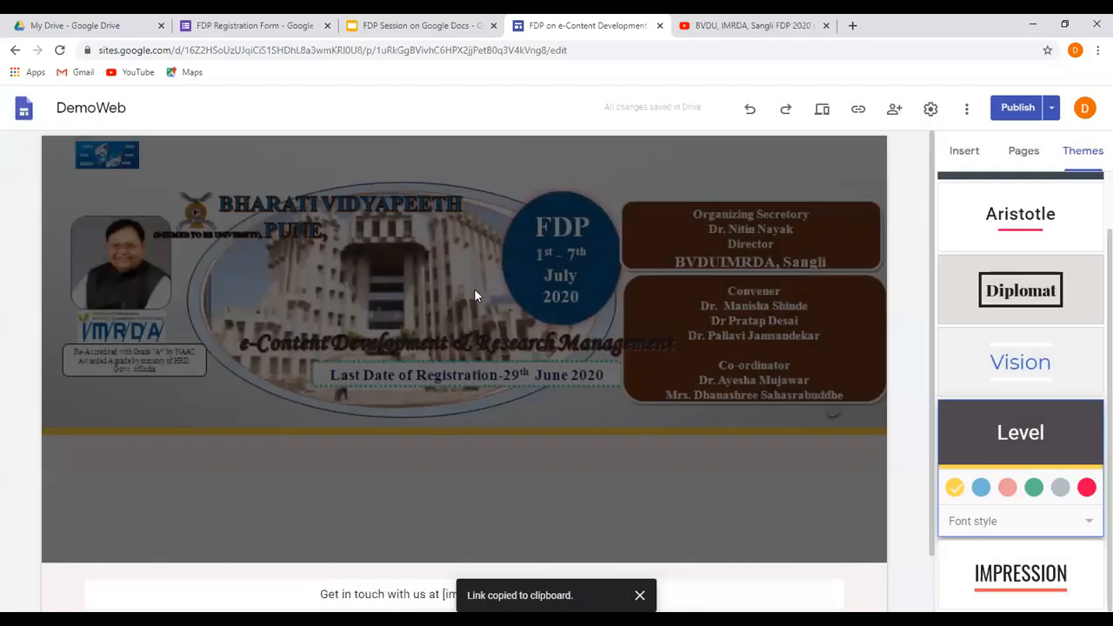
{"action": "left_click", "coordinate": [375, 34]}
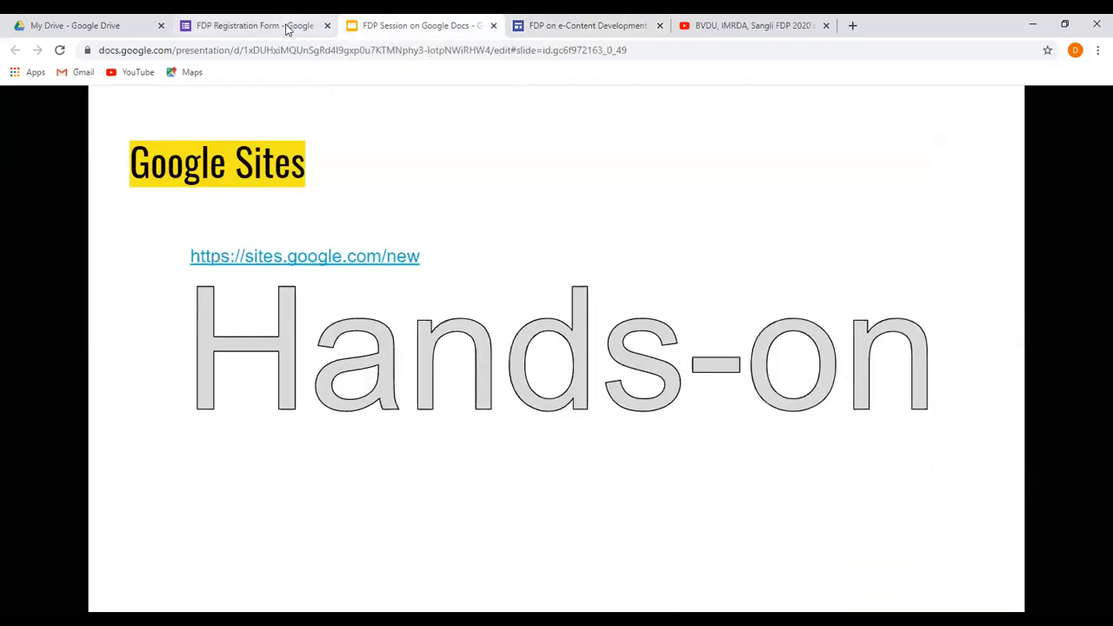
{"action": "left_click", "coordinate": [287, 29]}
{"action": "left_click", "coordinate": [265, 52]}
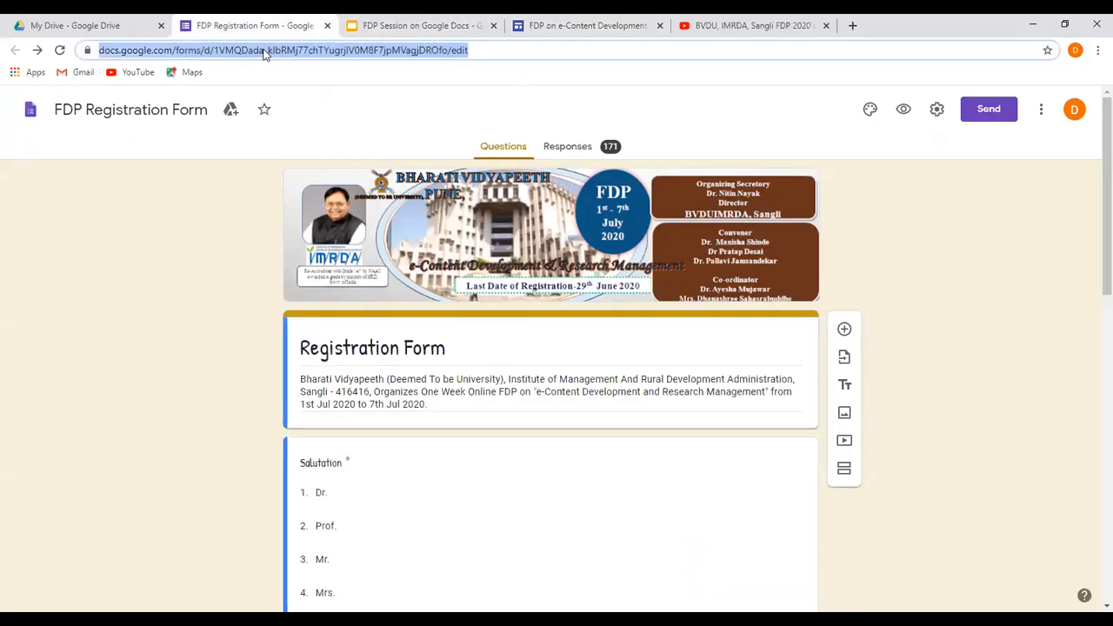
{"action": "key", "text": "ctrl+v"}
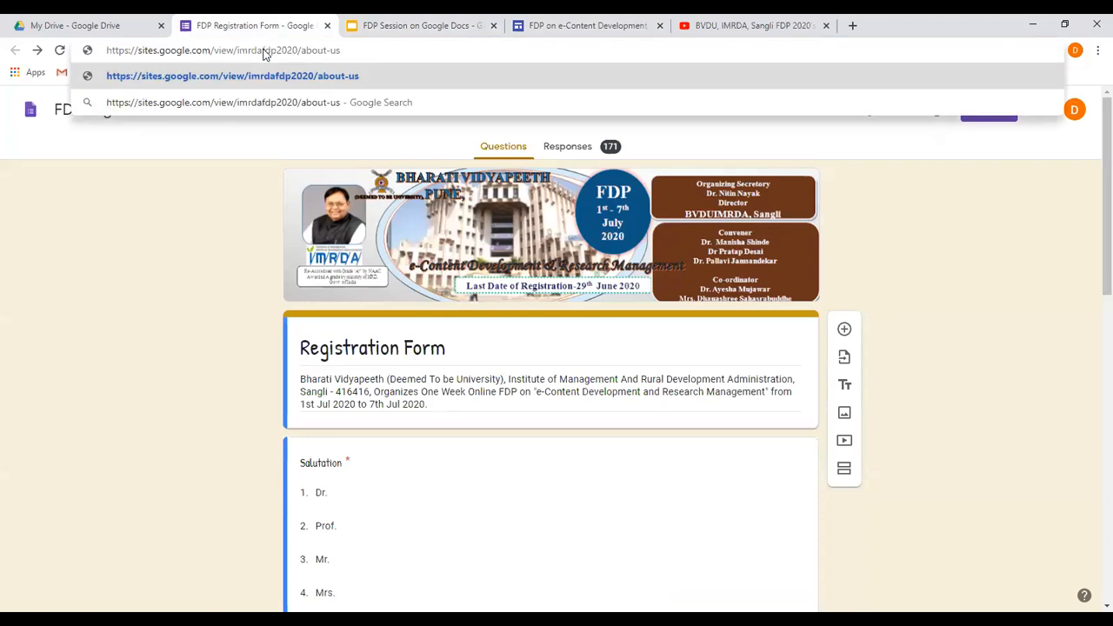
{"action": "key", "text": "Return"}
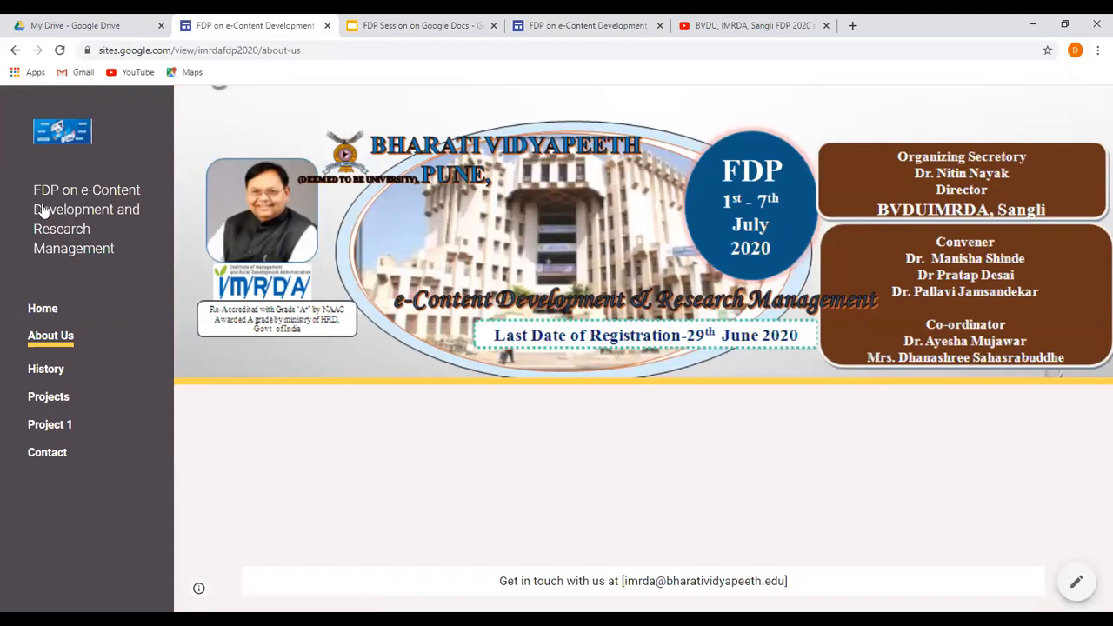
View the published site's Home, About Us and History pages, and return to the Google Sites slide in the presentation.
{"action": "left_click", "coordinate": [31, 313]}
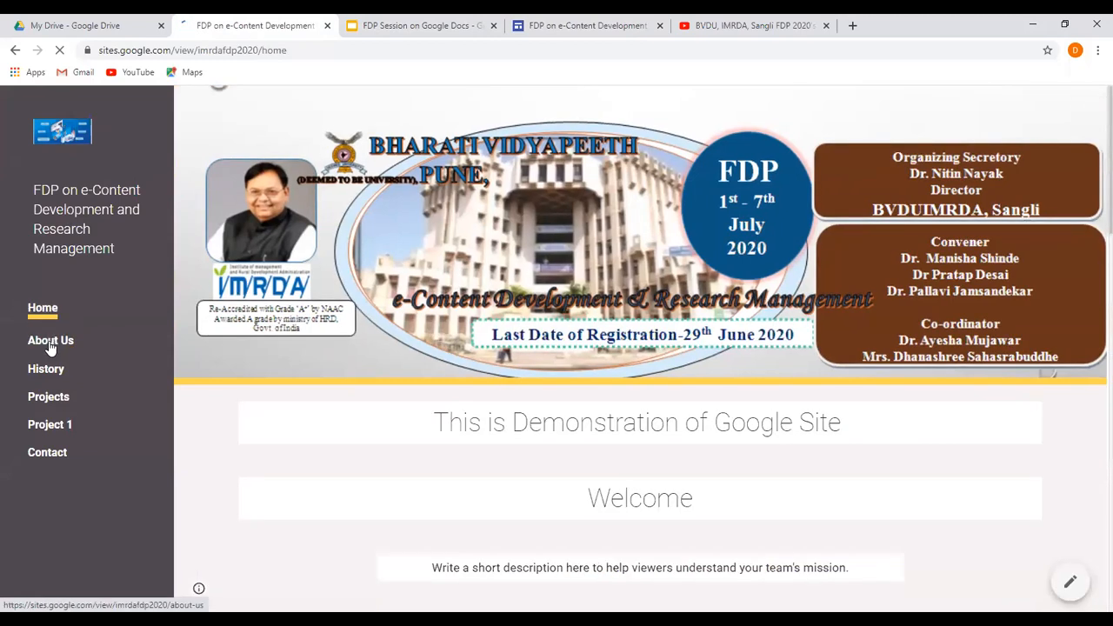
{"action": "left_click", "coordinate": [50, 348]}
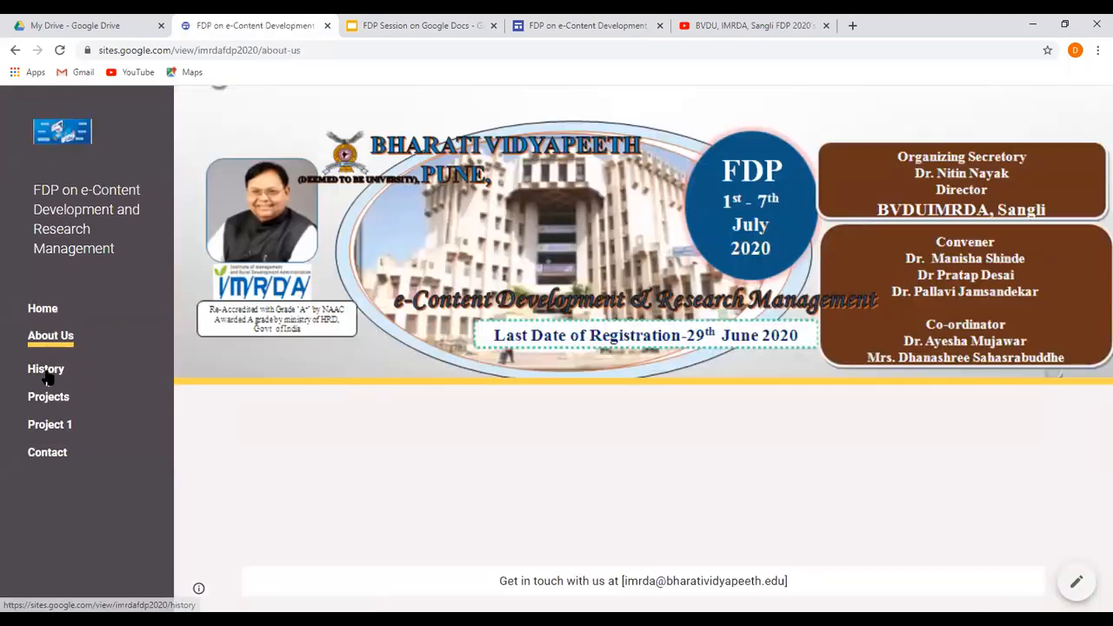
{"action": "left_click", "coordinate": [47, 373]}
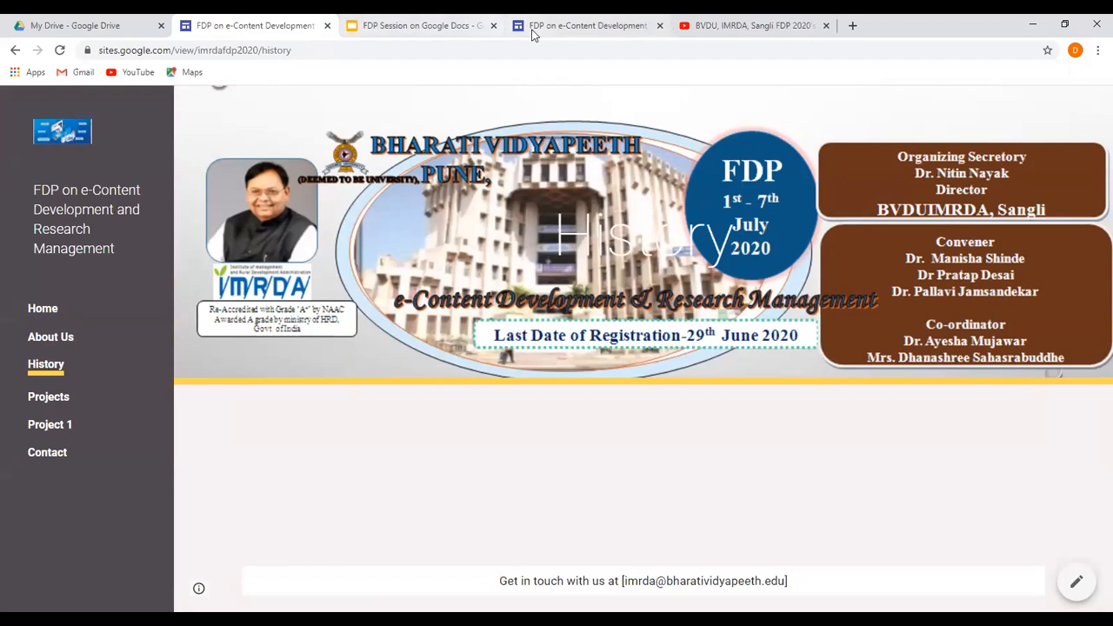
{"action": "left_click", "coordinate": [433, 21]}
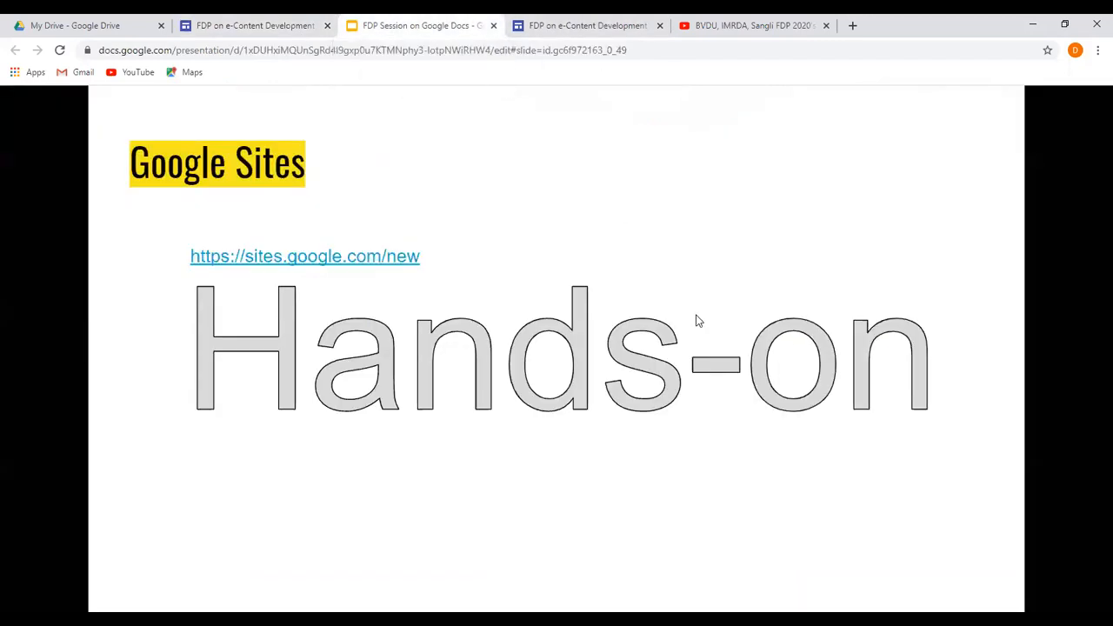